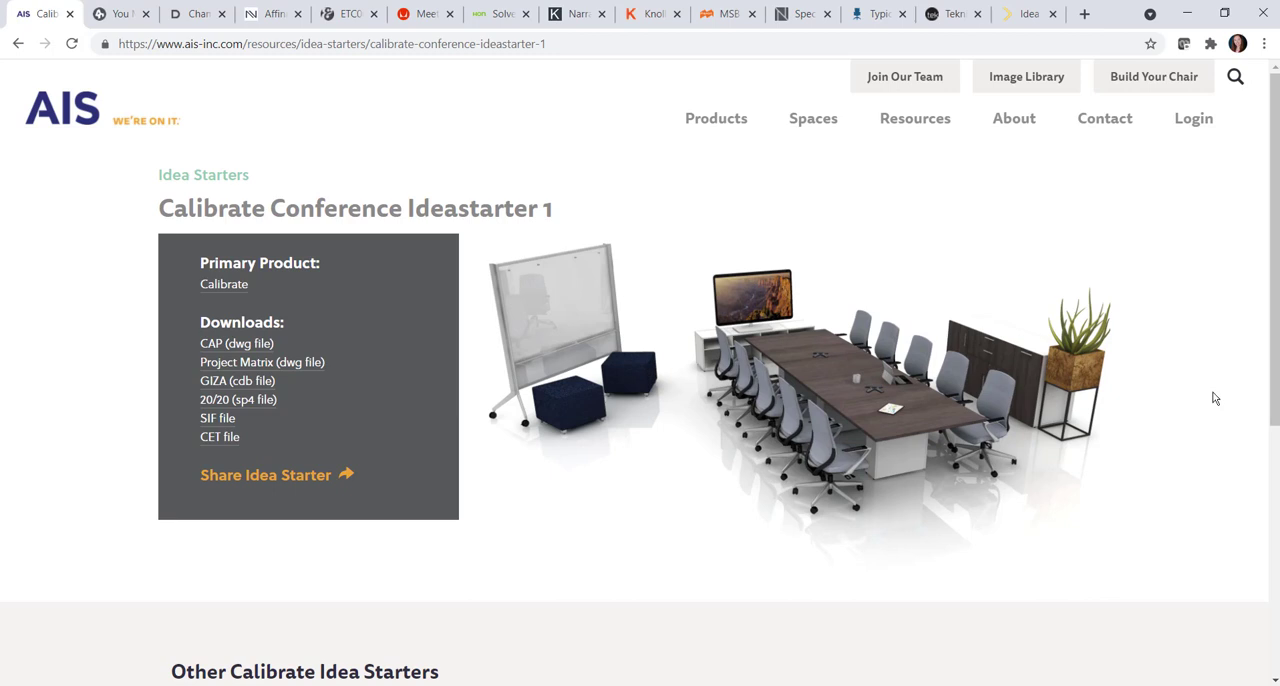
- Download the 20/20 file of Calibrate Conference Ideastarter 1 and update its worksheet against the catalogs with the default settings
click(257, 404)
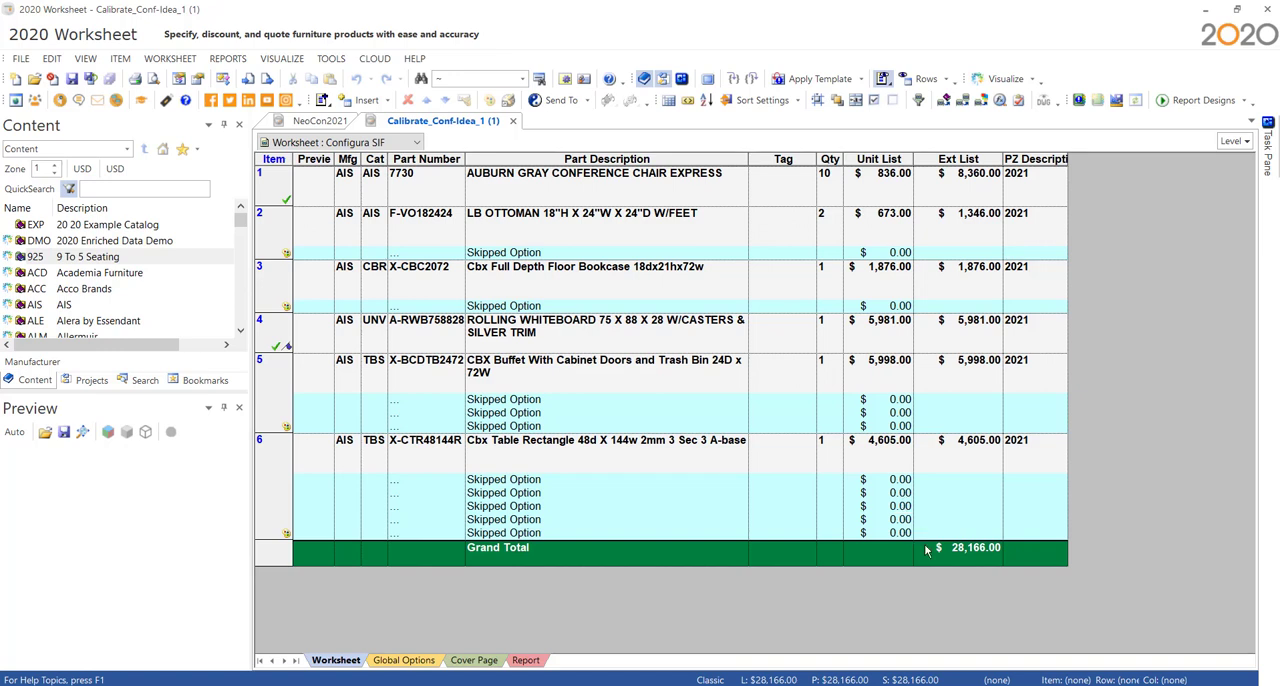
click(945, 104)
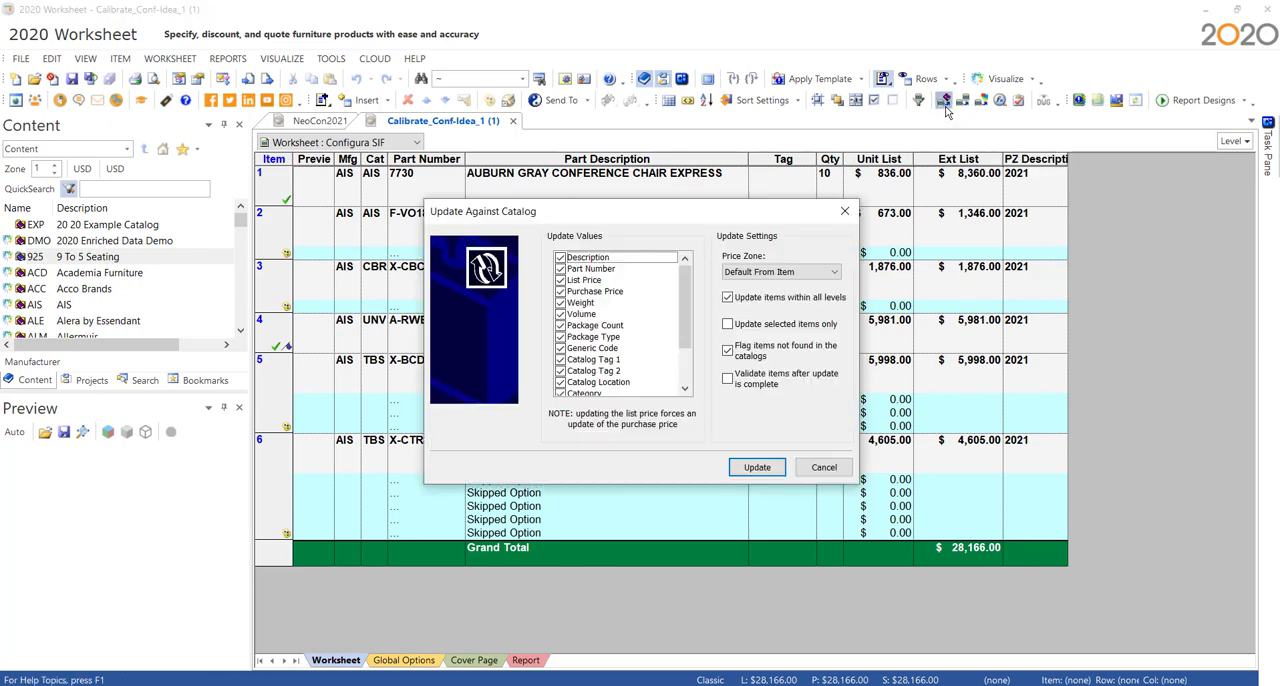
click(762, 468)
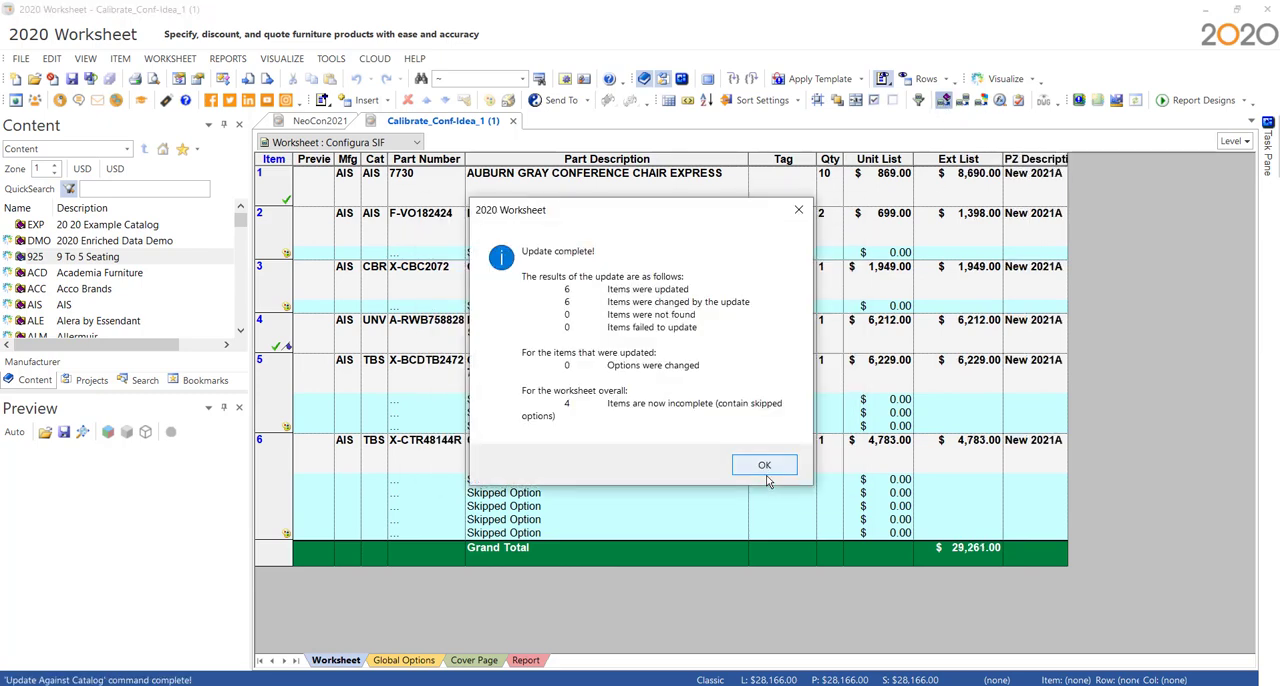
click(766, 468)
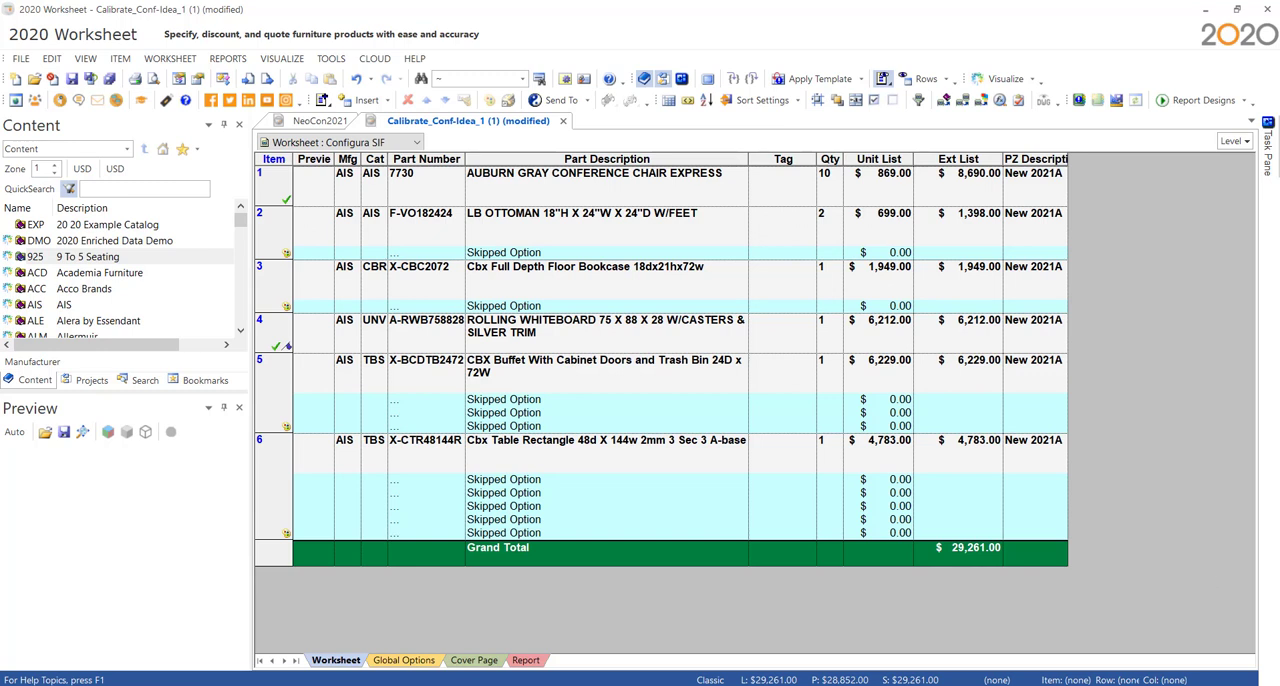
- Locate table X-CTR48144R in the catalog explorer and widen the content pane to read its price
click(658, 466)
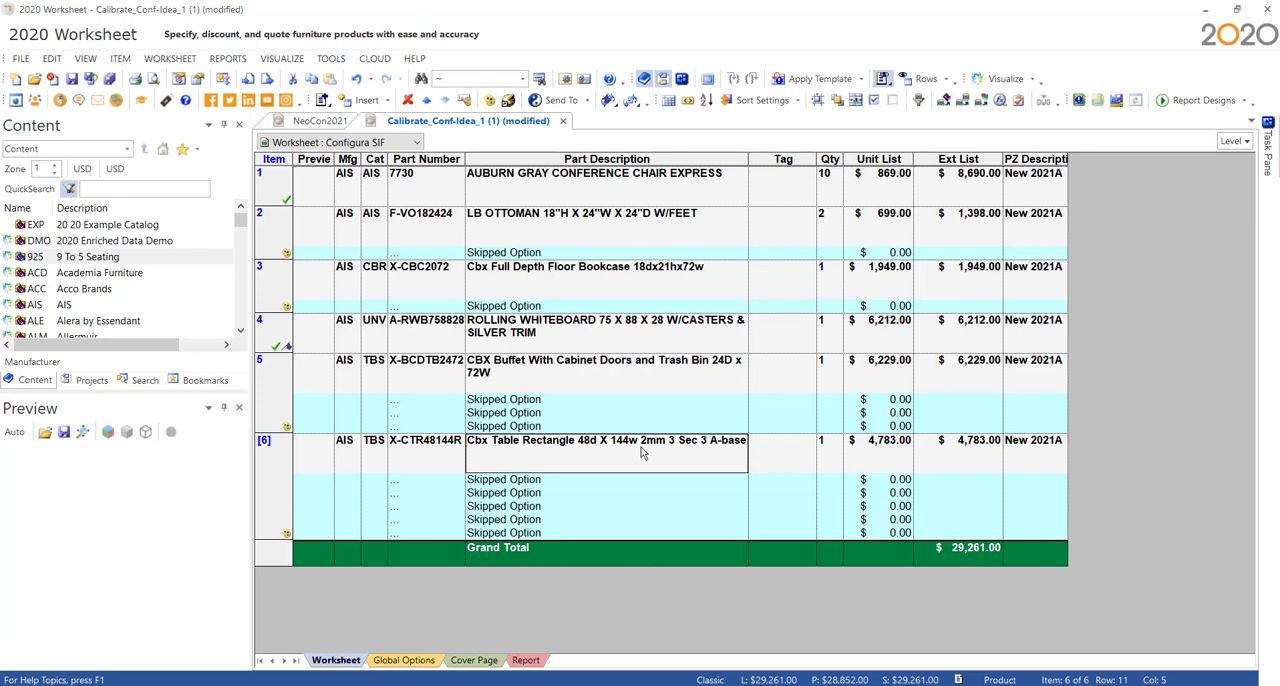
right_click(448, 460)
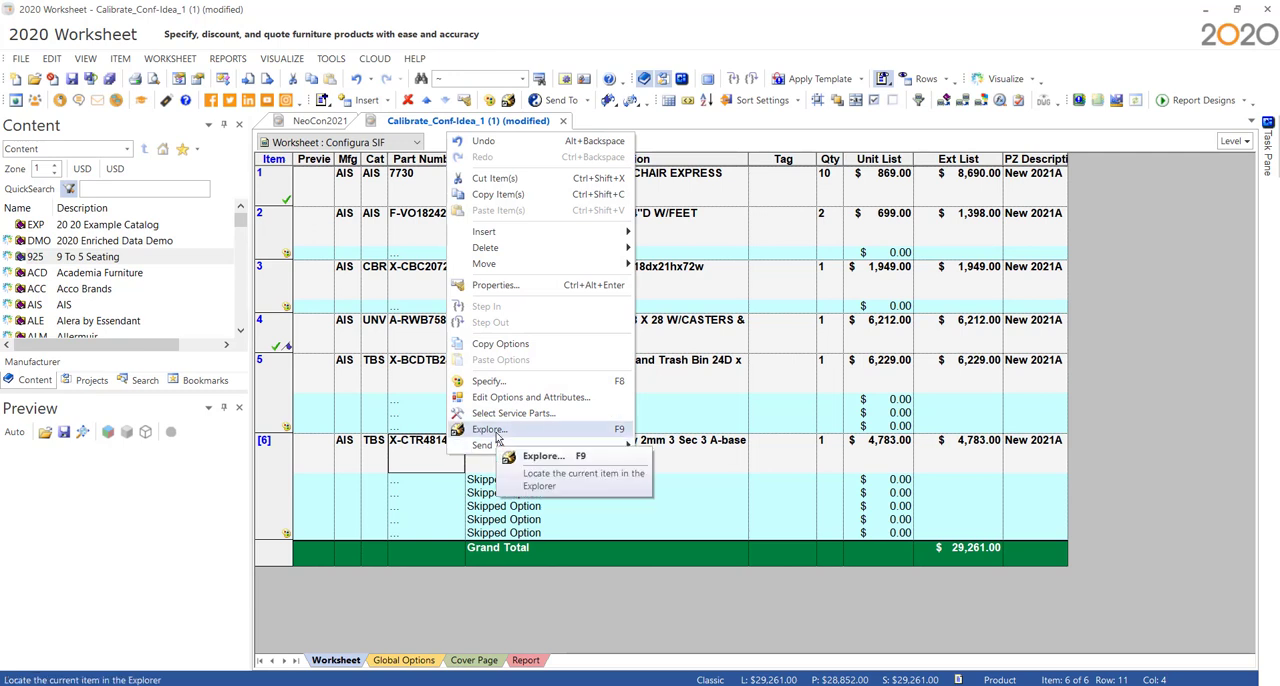
click(496, 434)
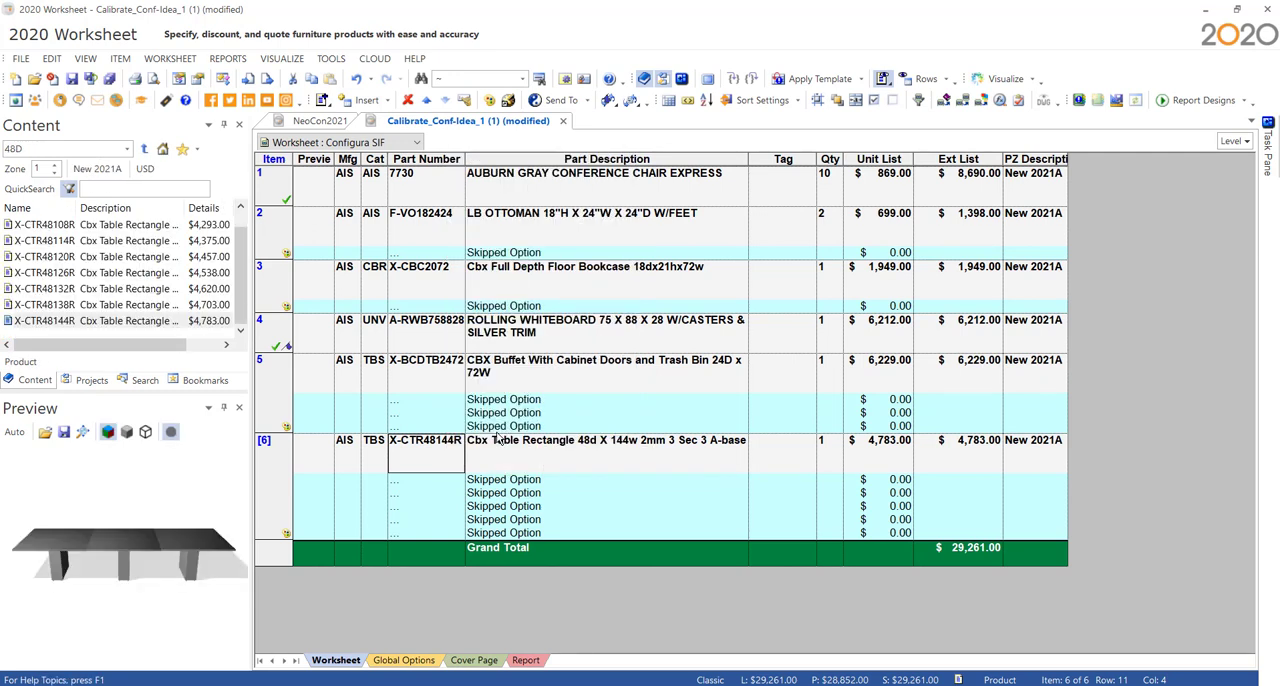
click(127, 323)
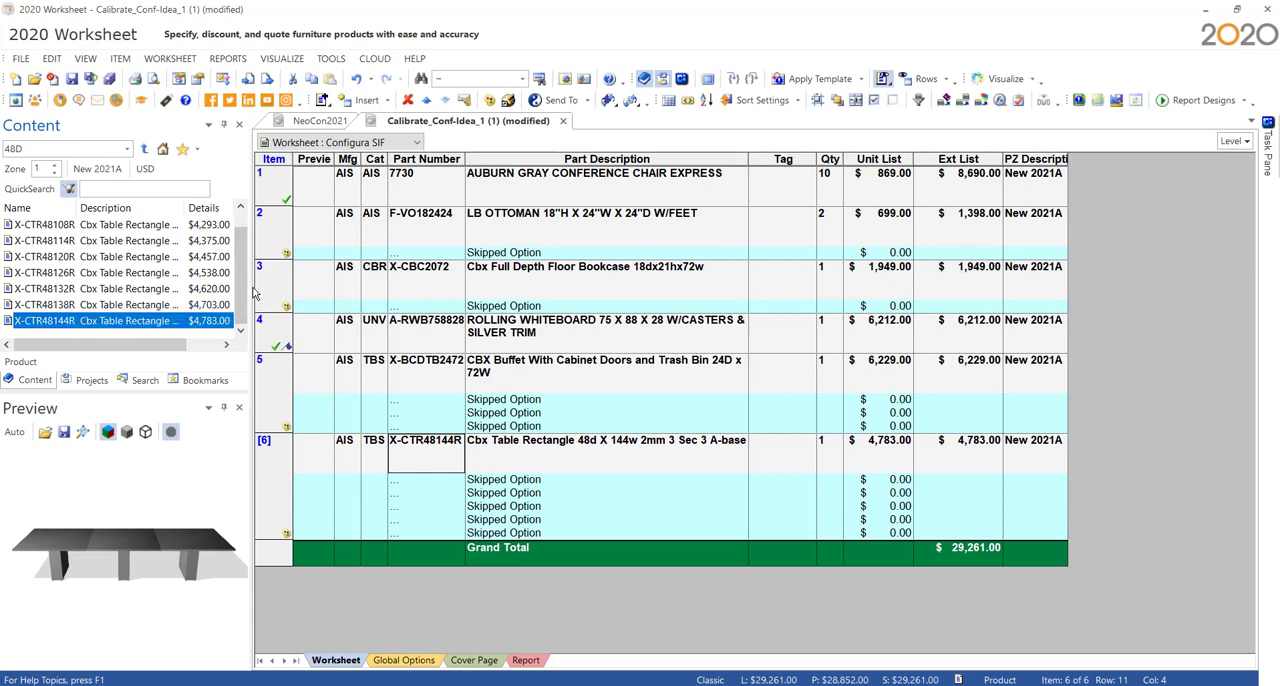
drag(250, 288, 332, 288)
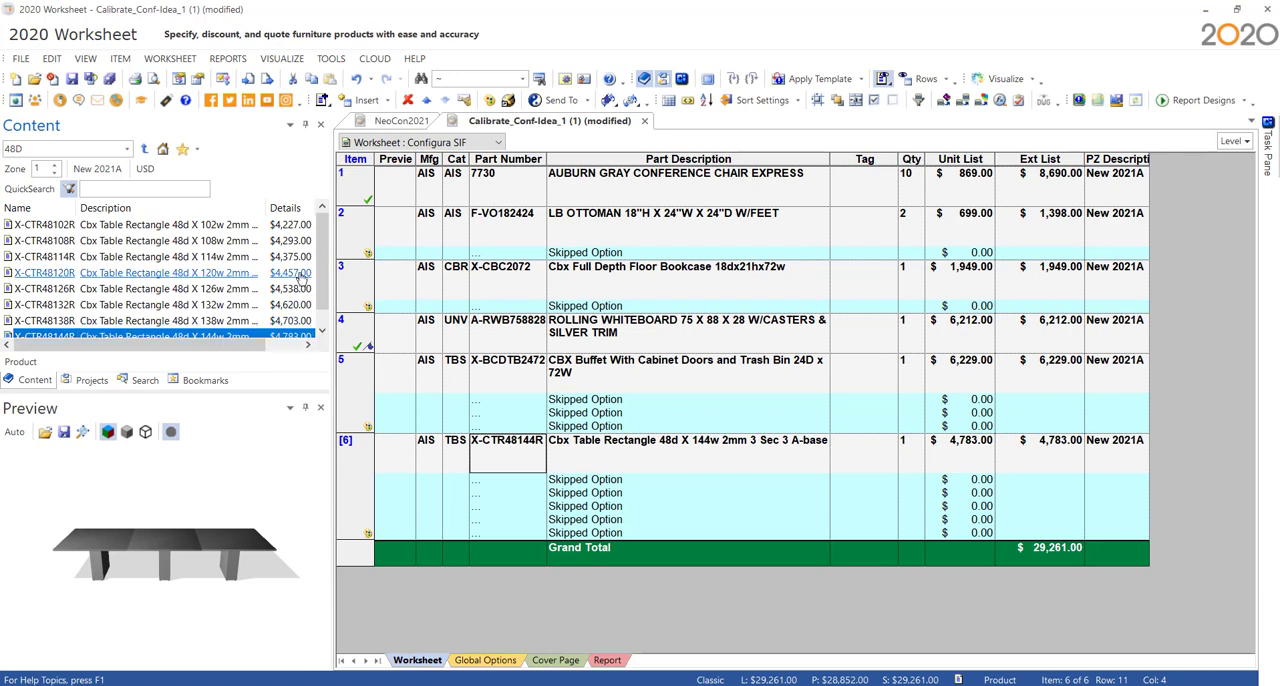
drag(320, 283, 336, 232)
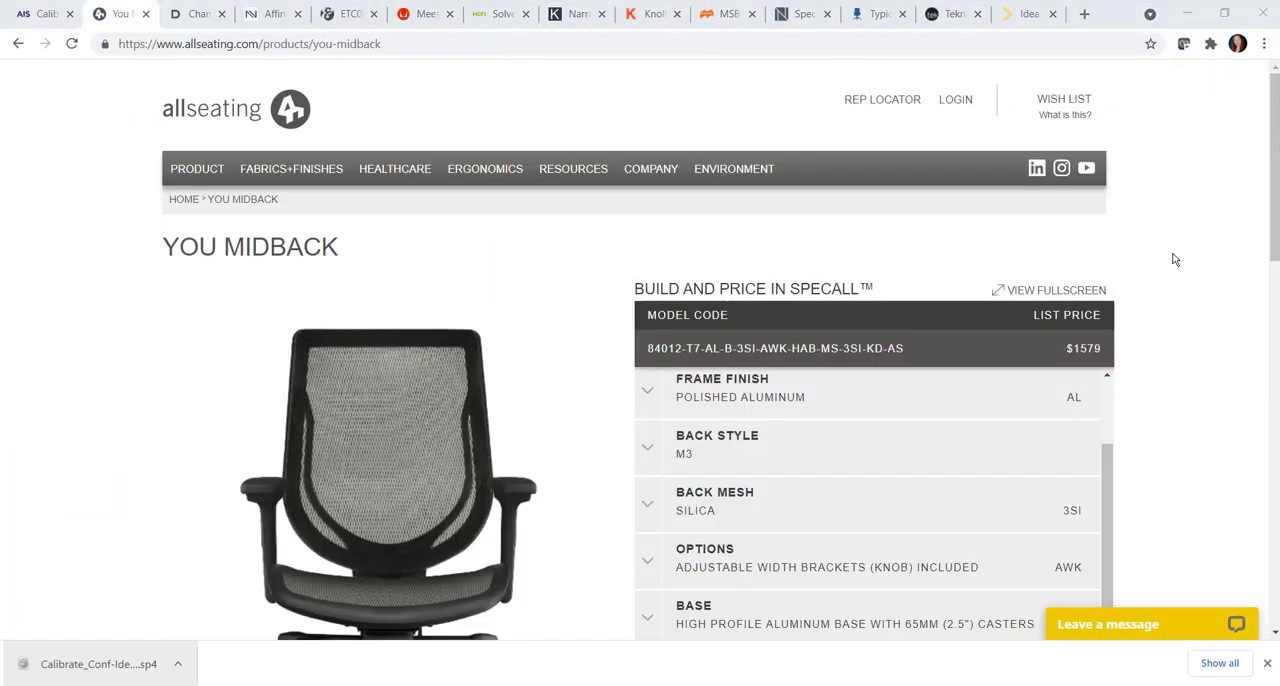
- Review the options of the configured You Midback chair on the Allseating page and download its SIF file
scroll(1173, 253, down, 3)
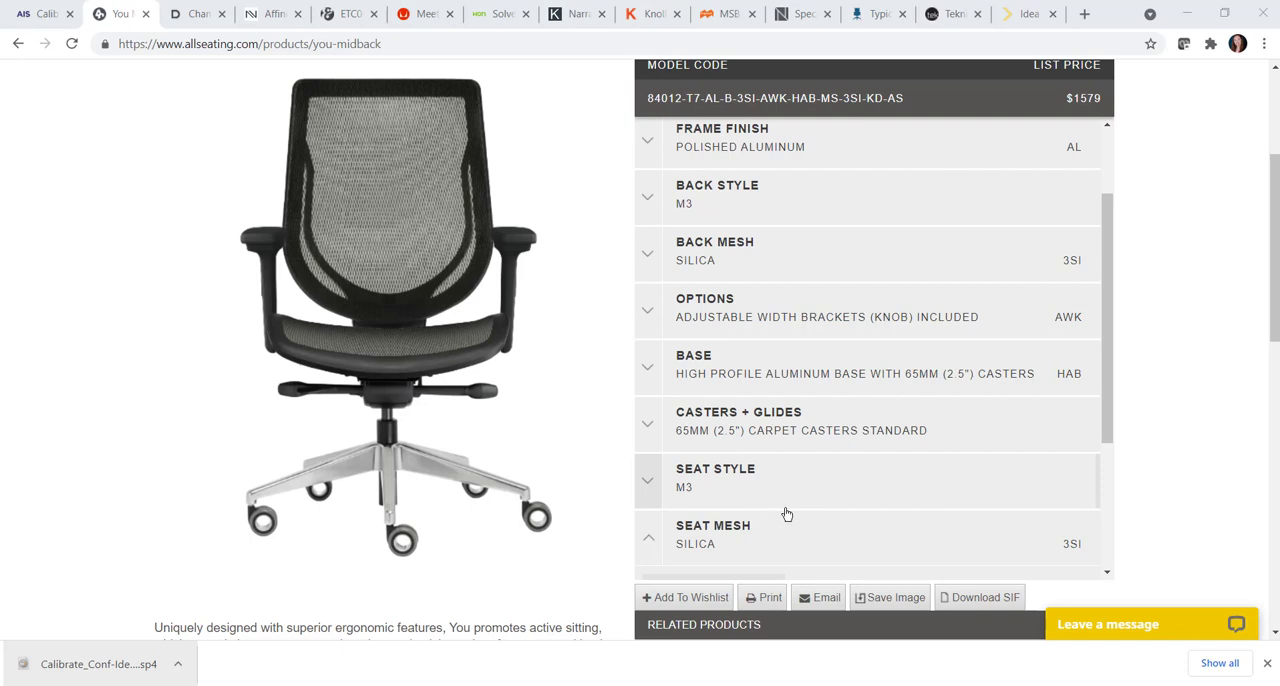
scroll(814, 509, down, 1)
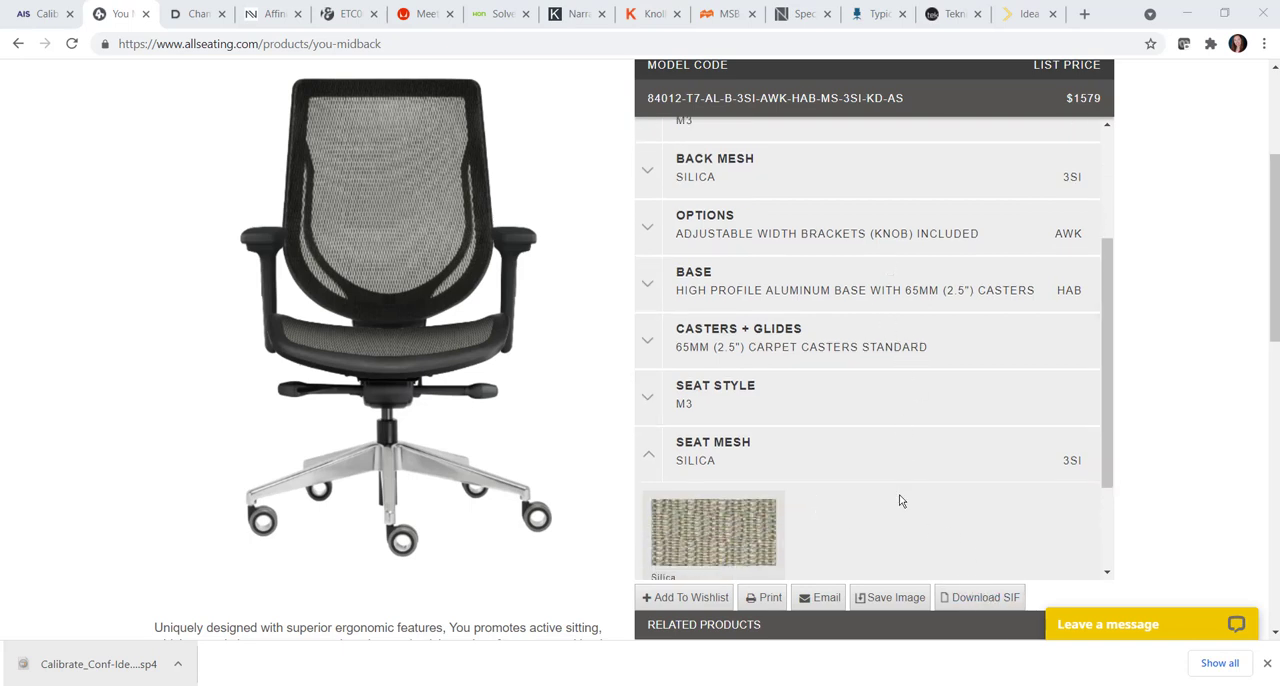
click(976, 598)
click(976, 598)
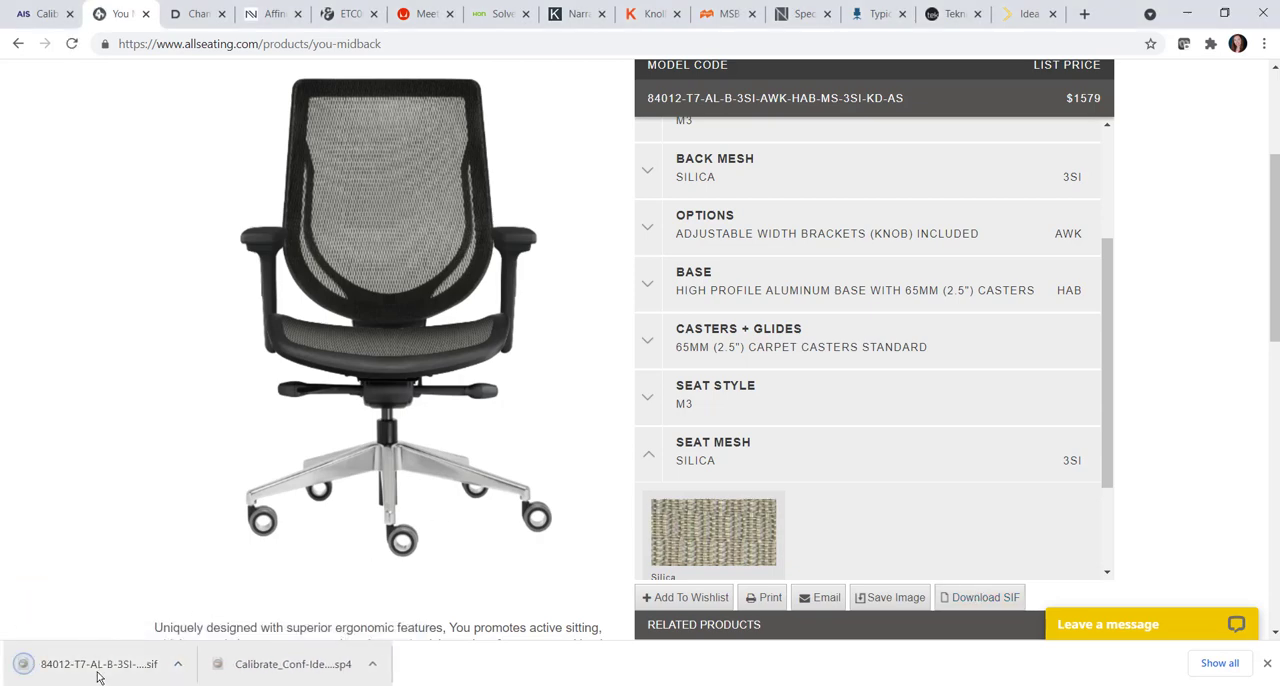
- Import the downloaded You Midback SIF file into the Calibrate worksheet below the existing items
click(98, 678)
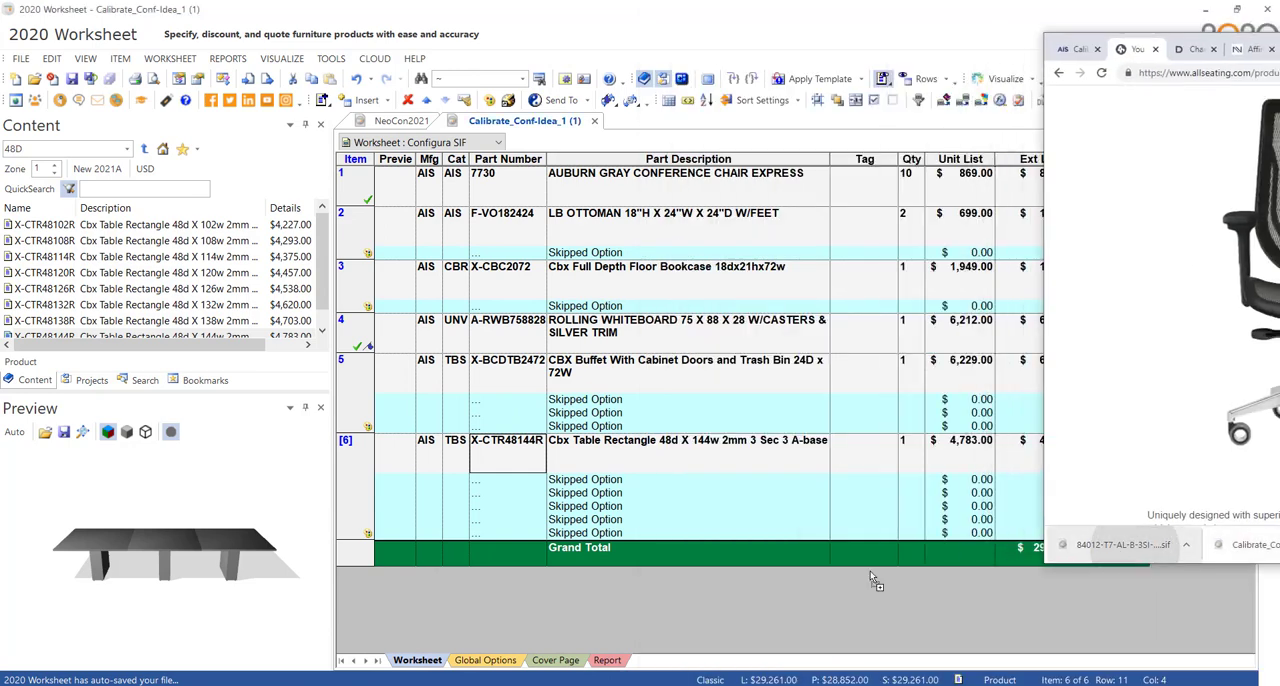
drag(870, 578, 676, 592)
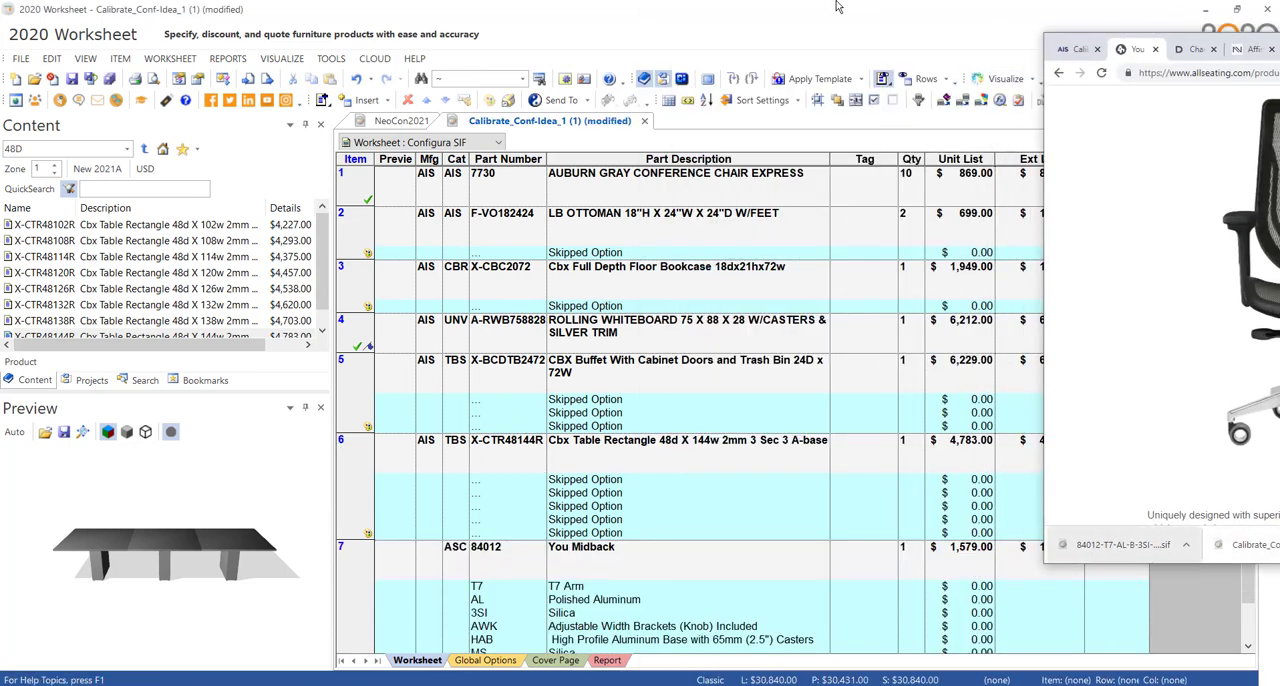
click(838, 7)
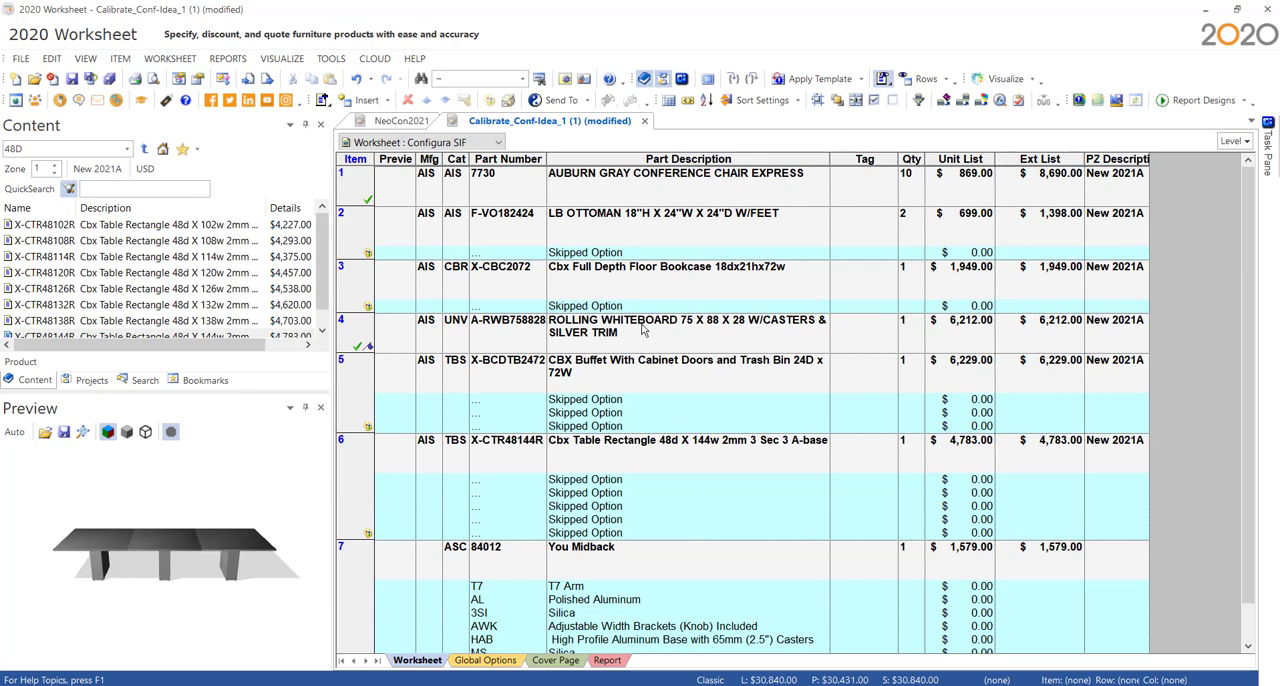
scroll(686, 489, down, 2)
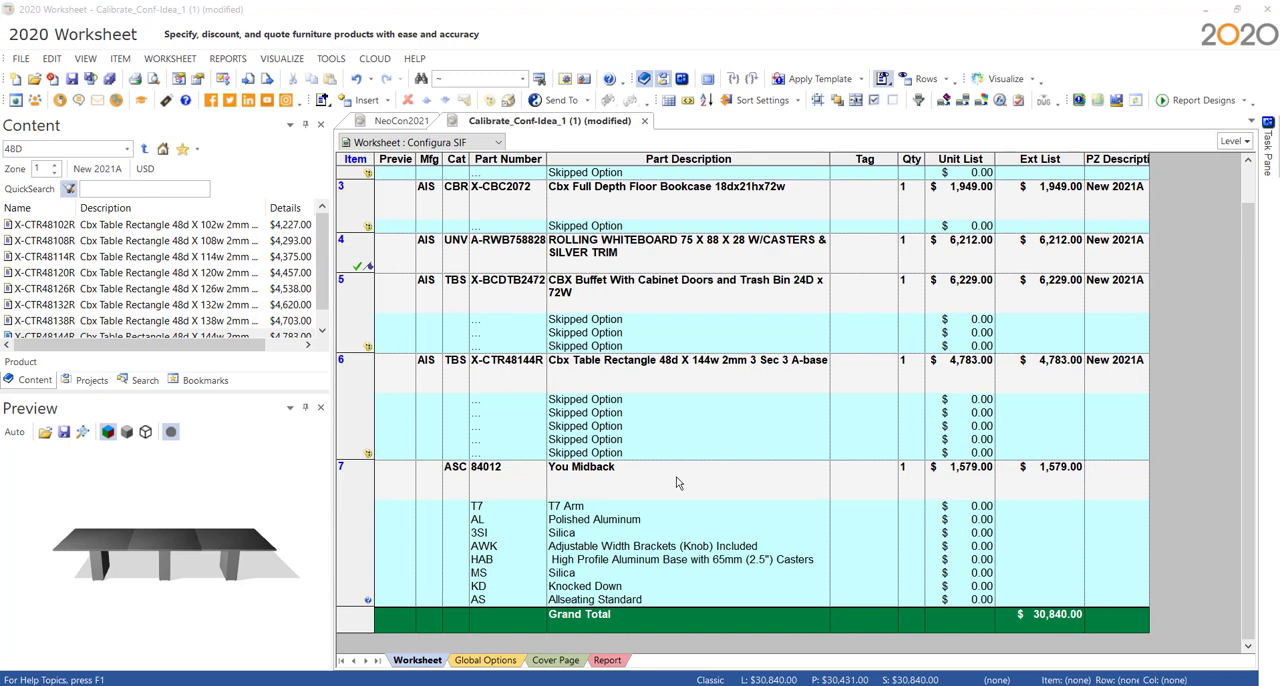
- Search all catalogs for part number 84012 and enter ASC as the You Midback item's manufacturer code
click(676, 482)
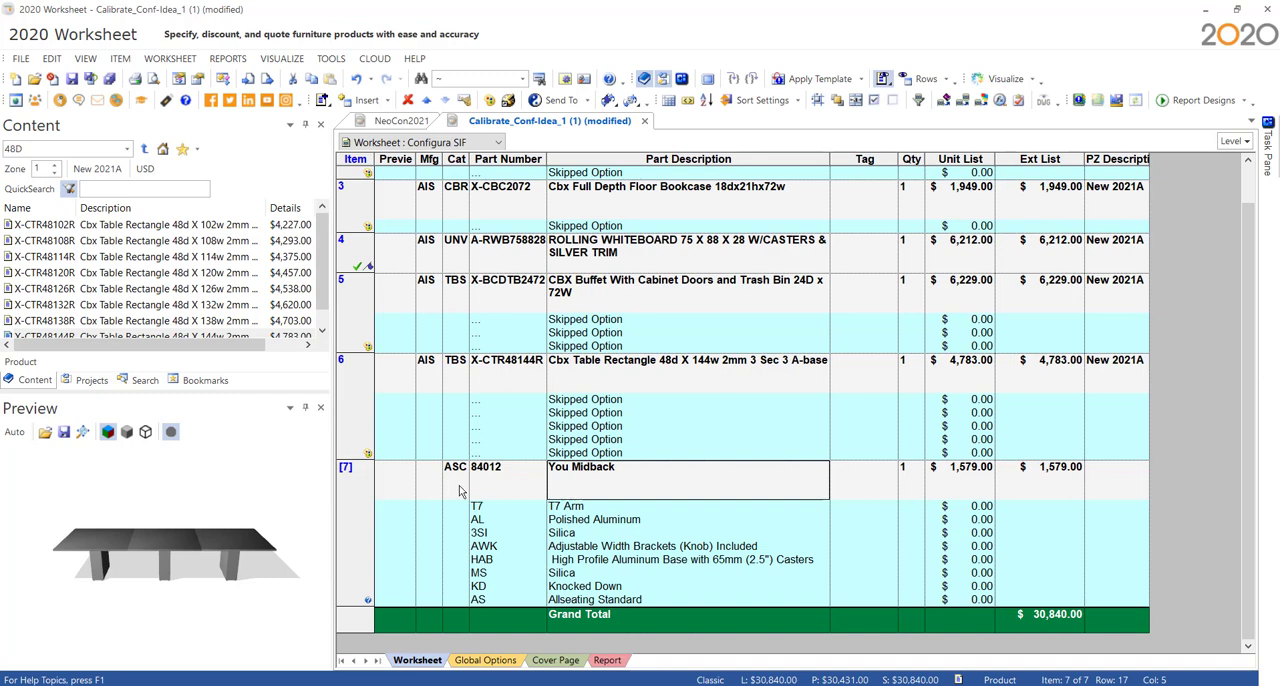
click(428, 491)
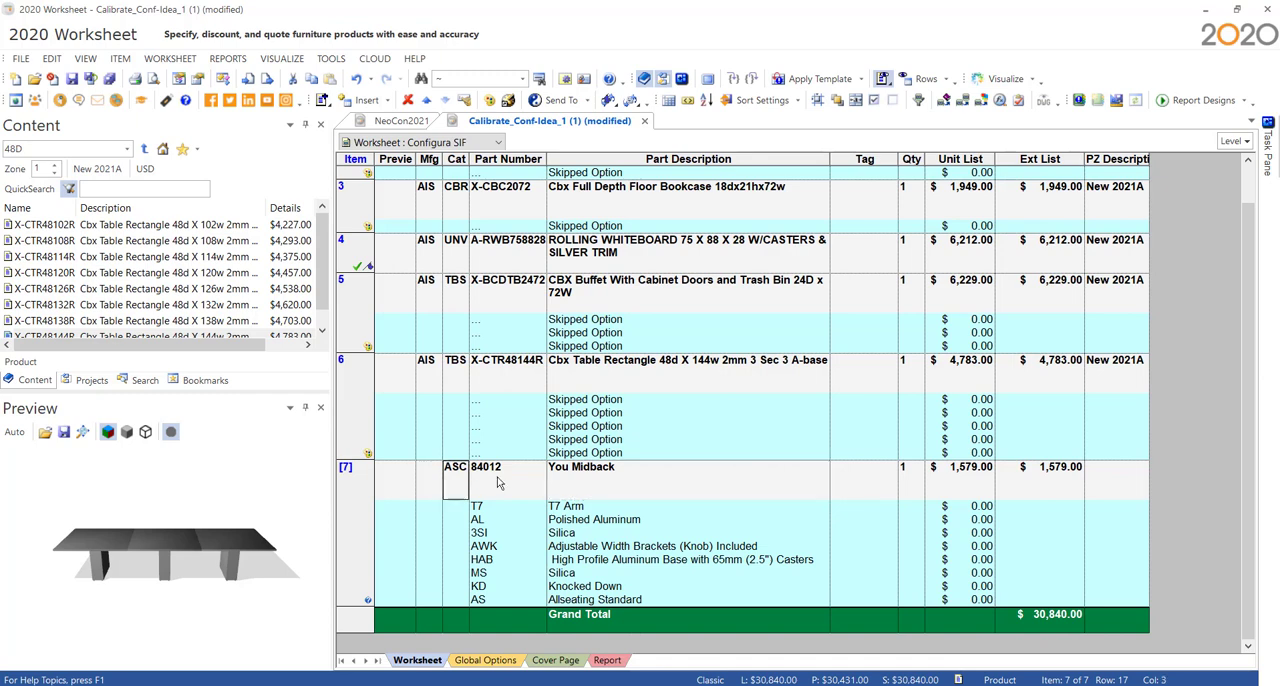
click(499, 483)
click(428, 488)
click(163, 148)
click(135, 192)
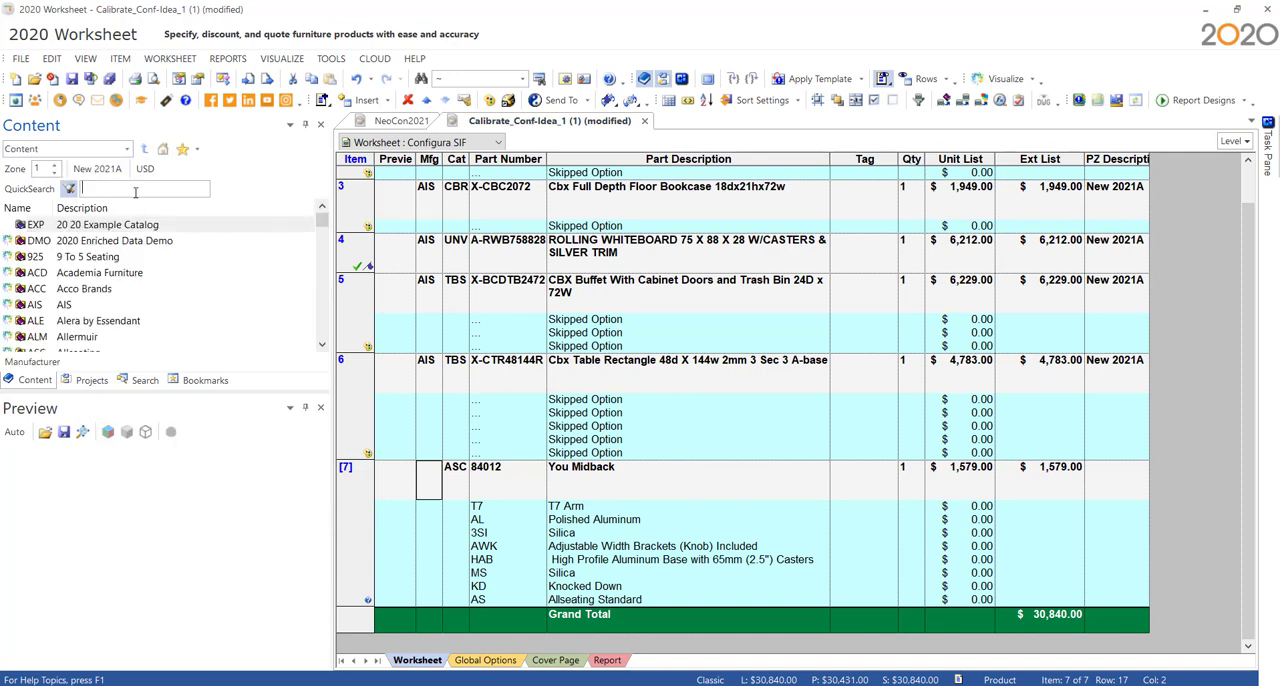
text(84012)
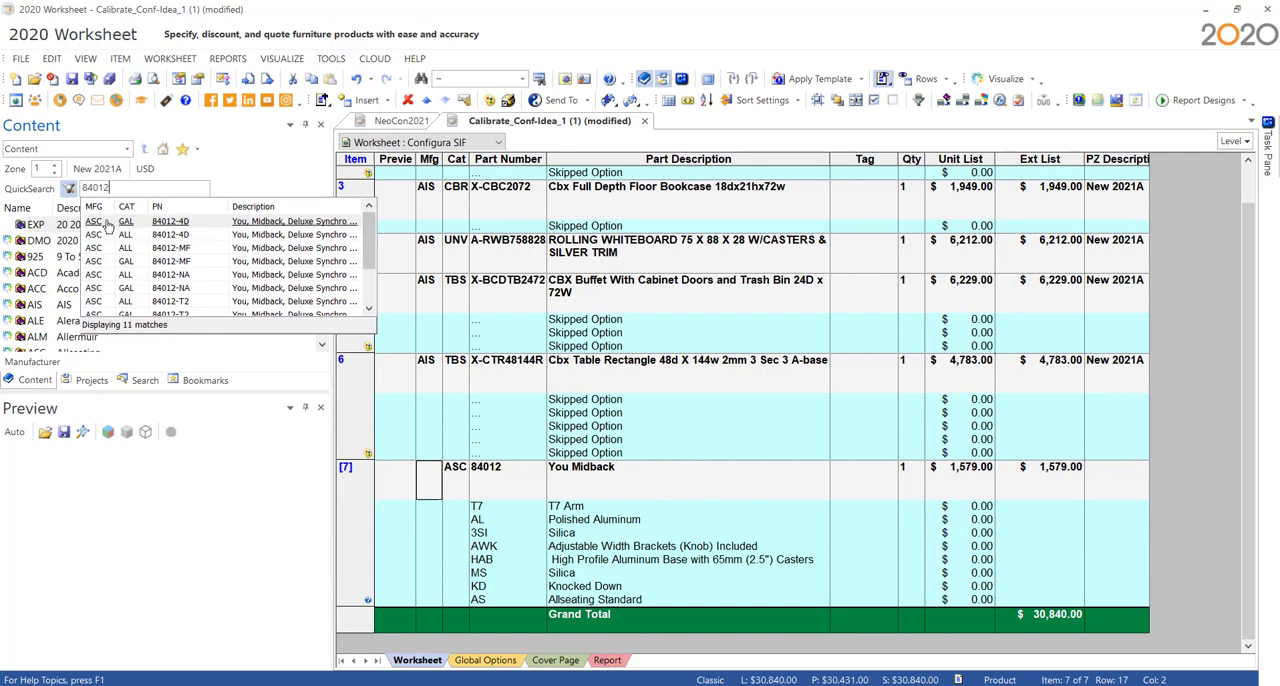
click(430, 484)
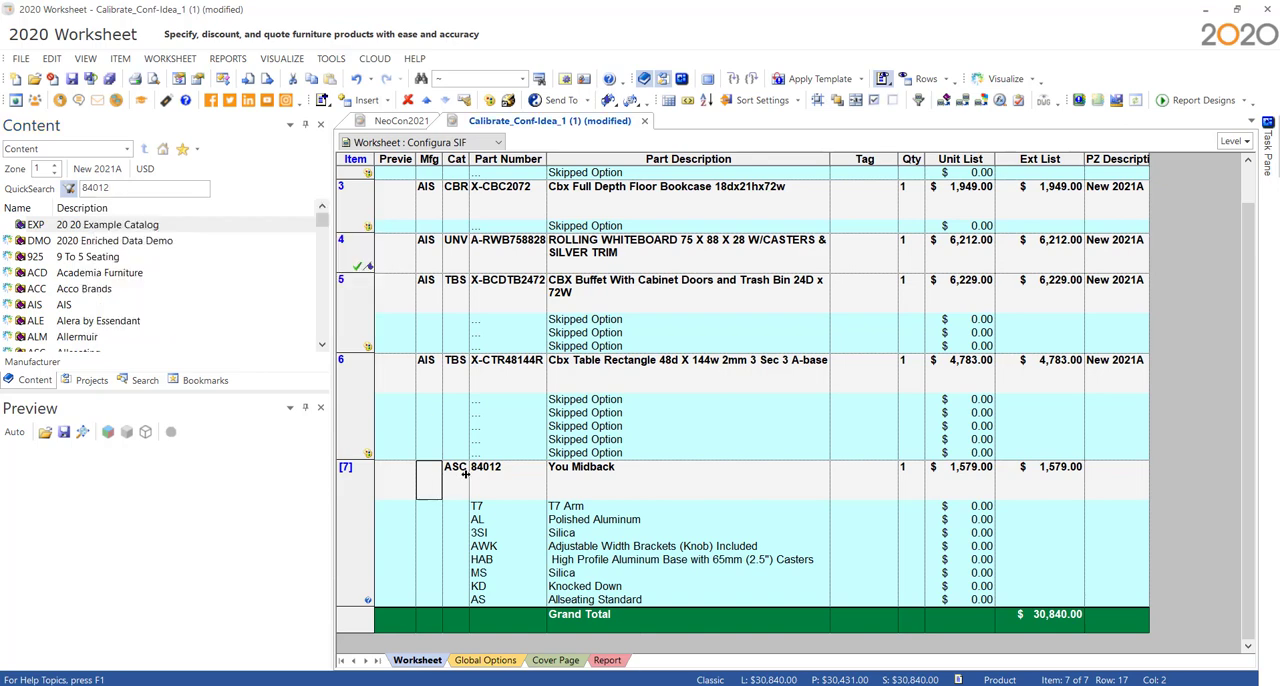
text(ASC)
key(Return)
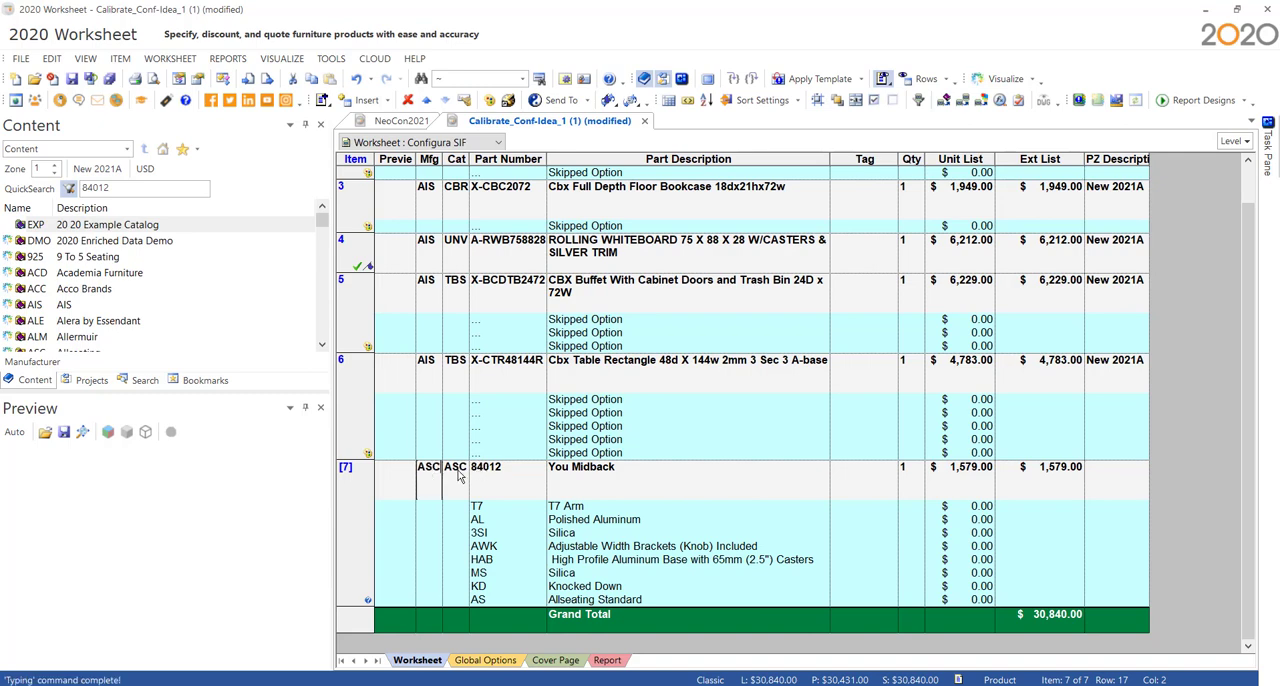
key(Tab)
- Look up the Allseating catalog codes for 84012 and replace the You Midback item's category code with ALL
key(BackSpace)
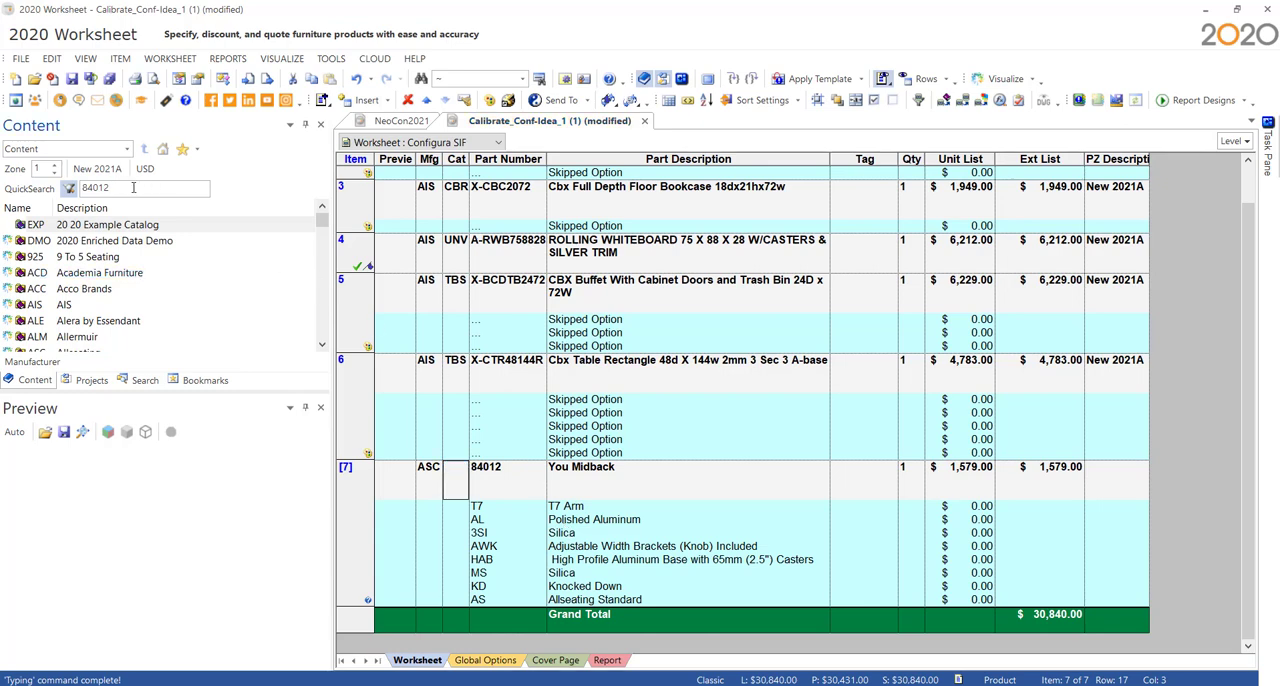
key(BackSpace)
text(2)
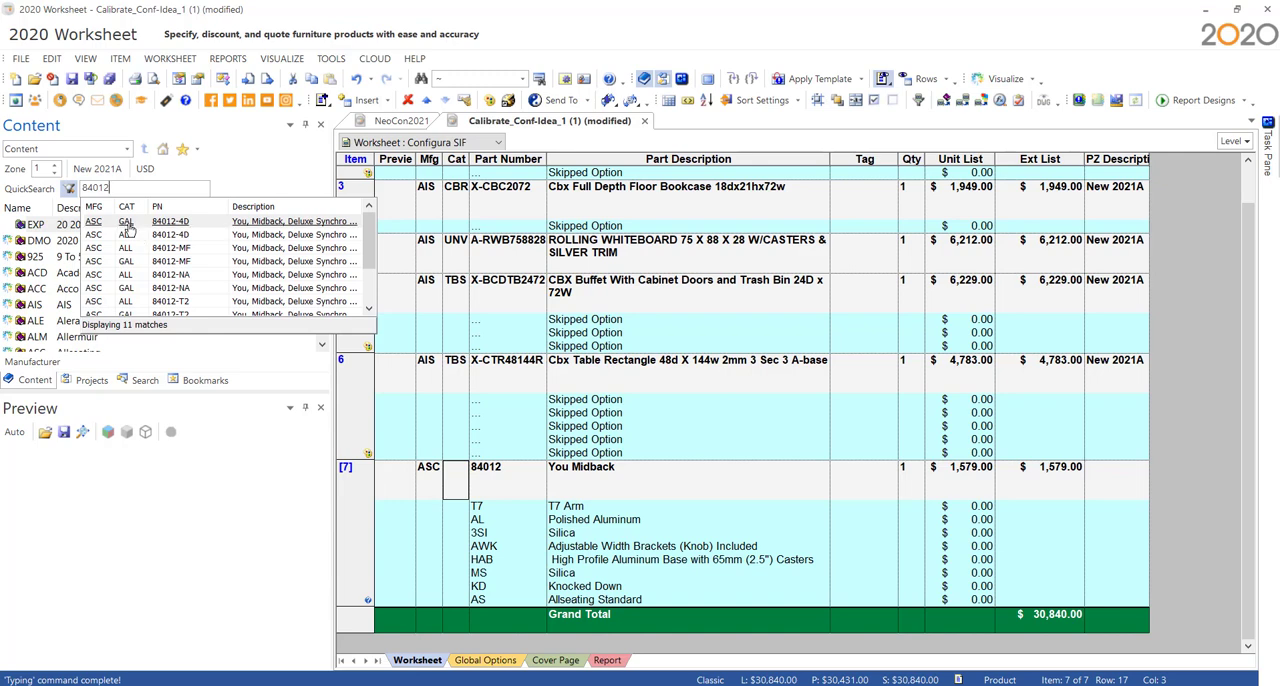
click(128, 222)
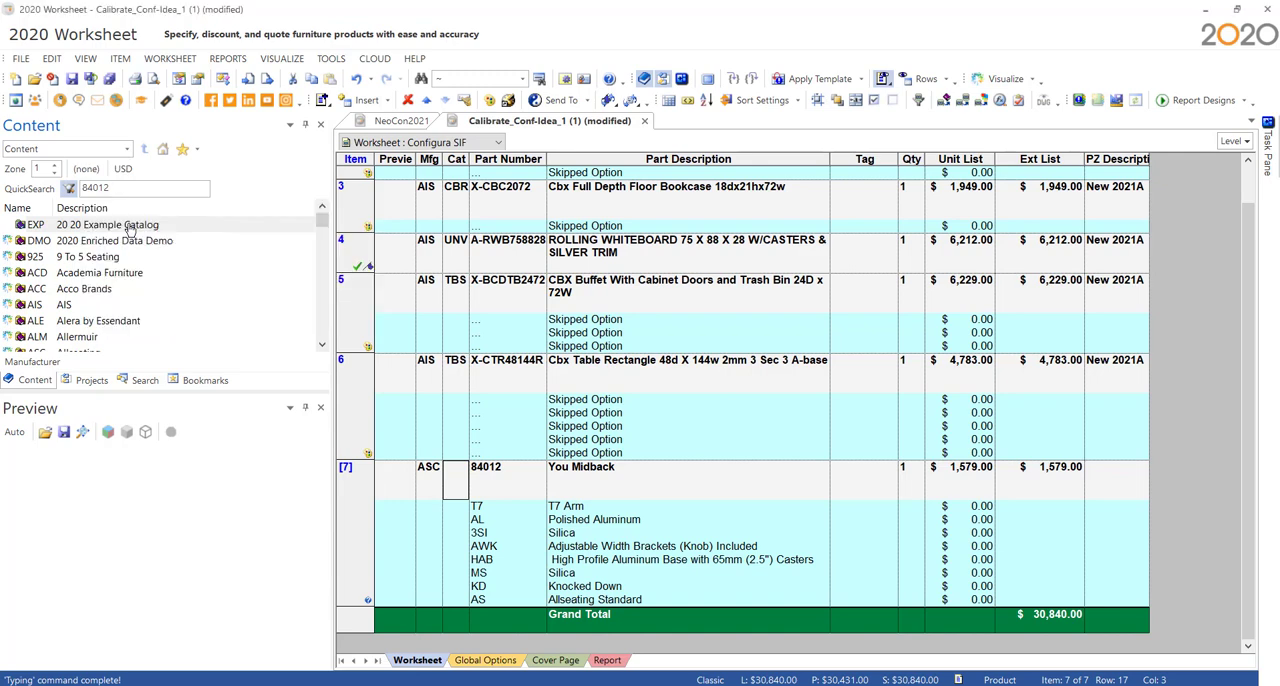
click(126, 149)
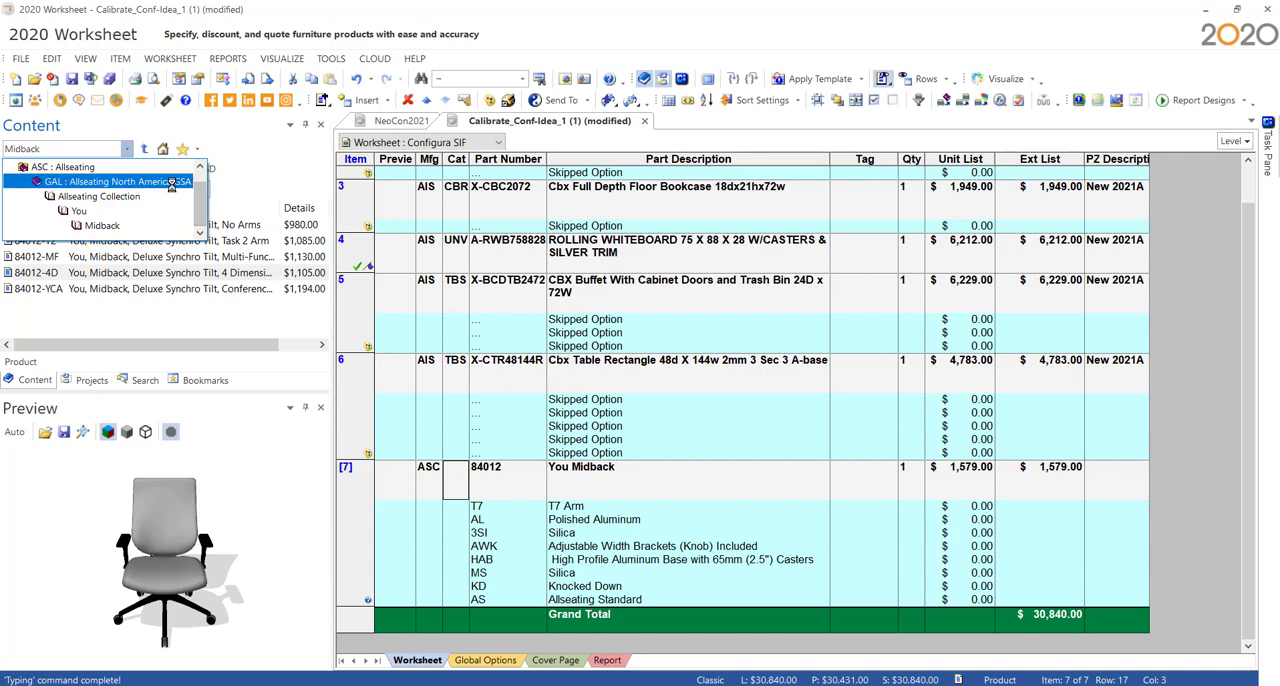
click(70, 167)
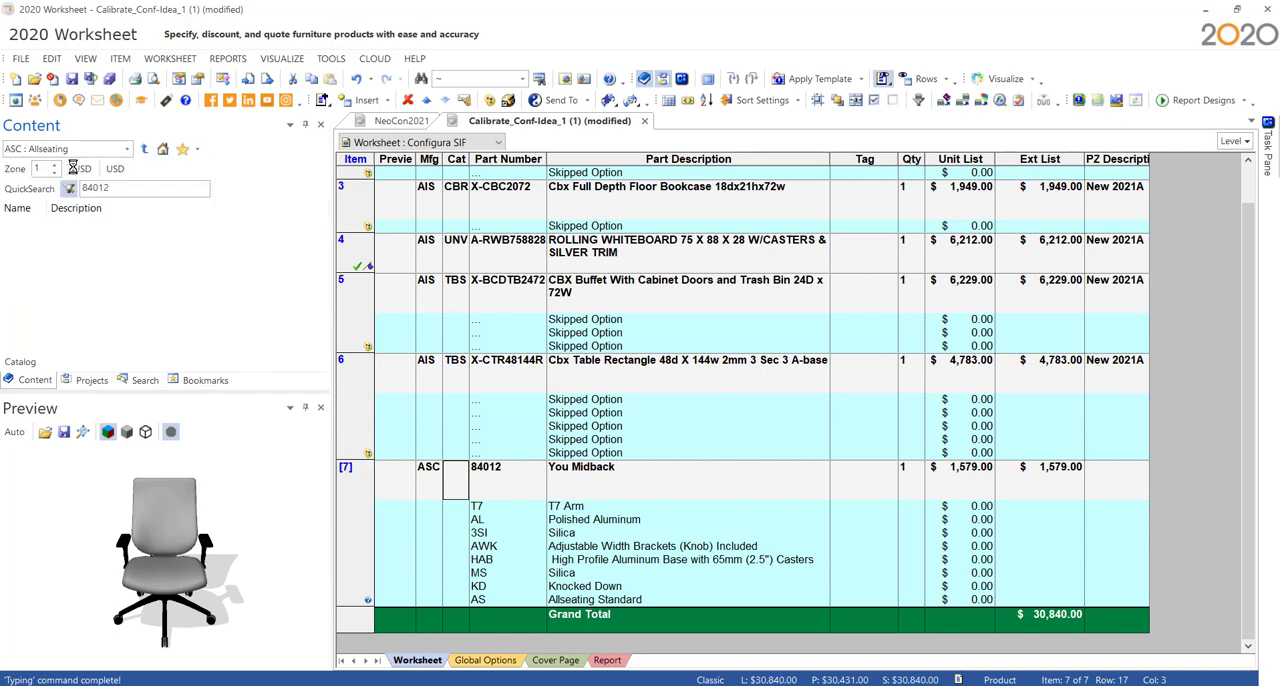
click(129, 188)
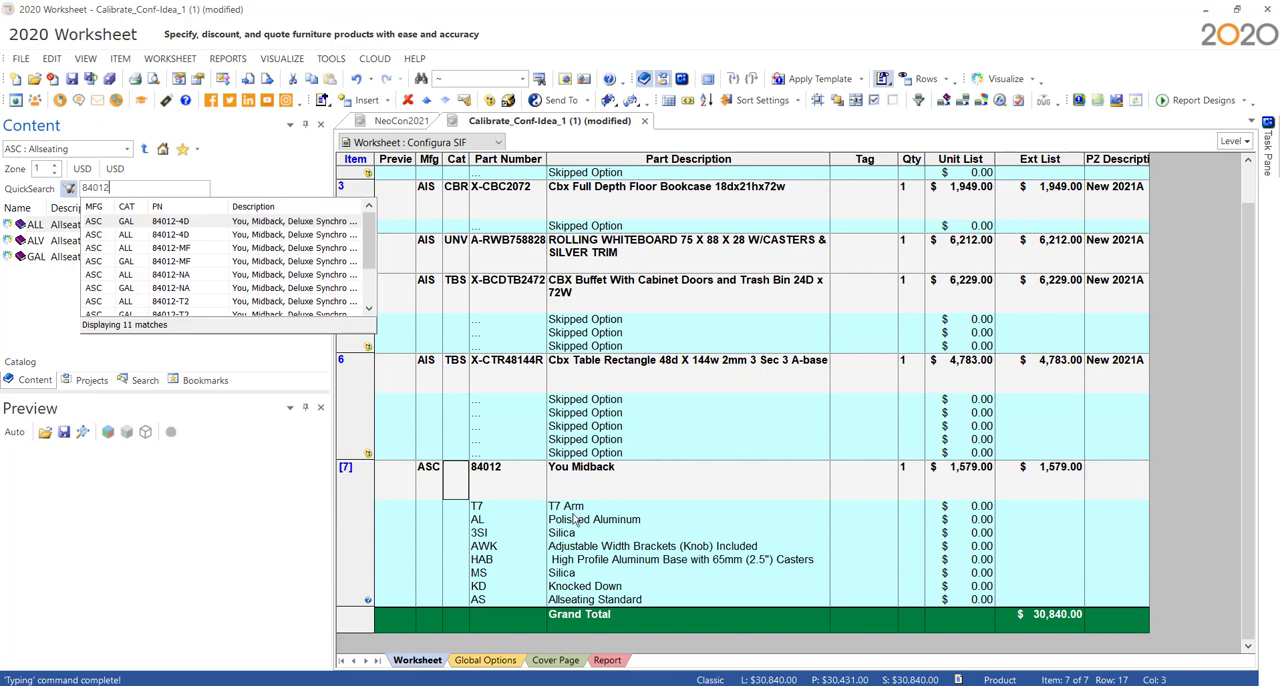
click(453, 484)
text(AL)
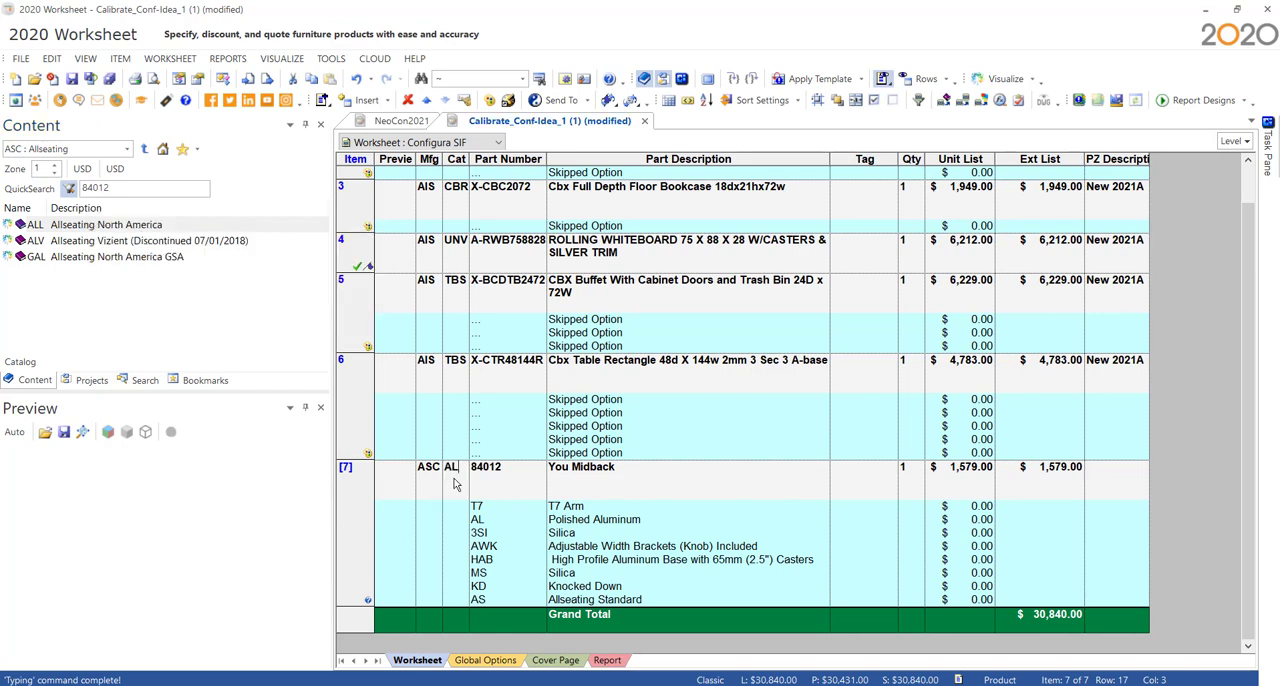
text(L)
key(Tab)
- Change the You Midback item's part number to 84012-T7 so it matches the Allseating catalog
key(BackSpace)
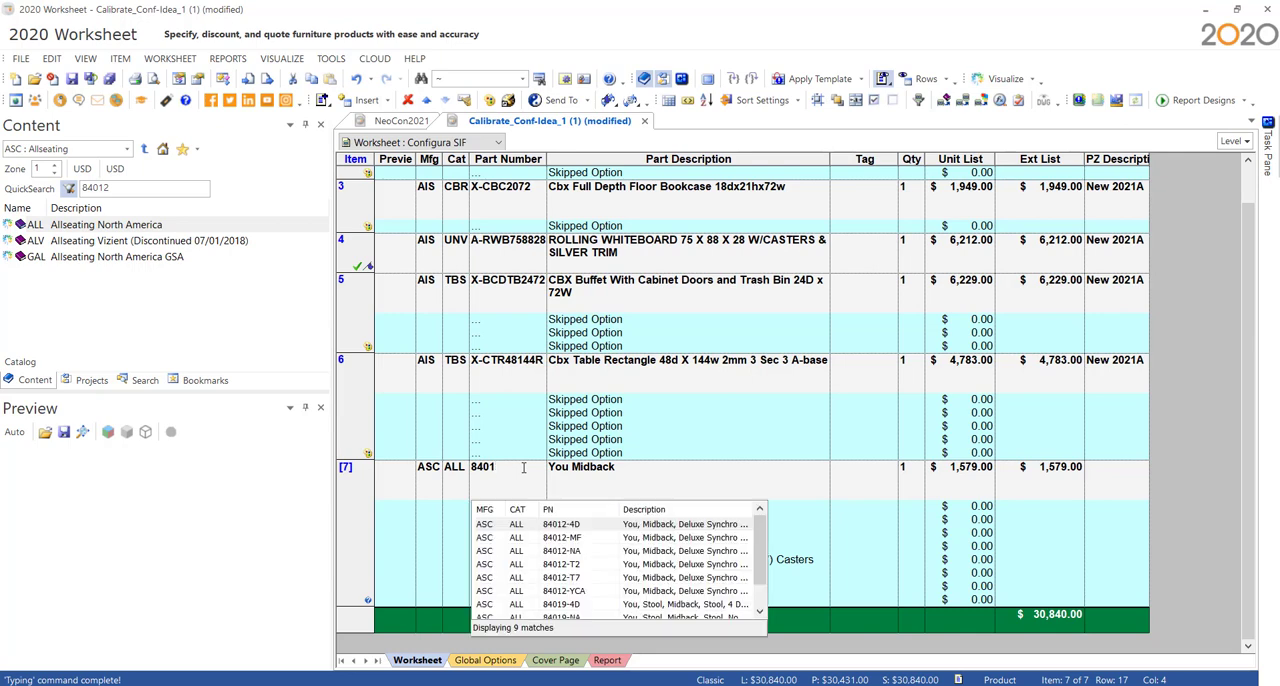
text(2)
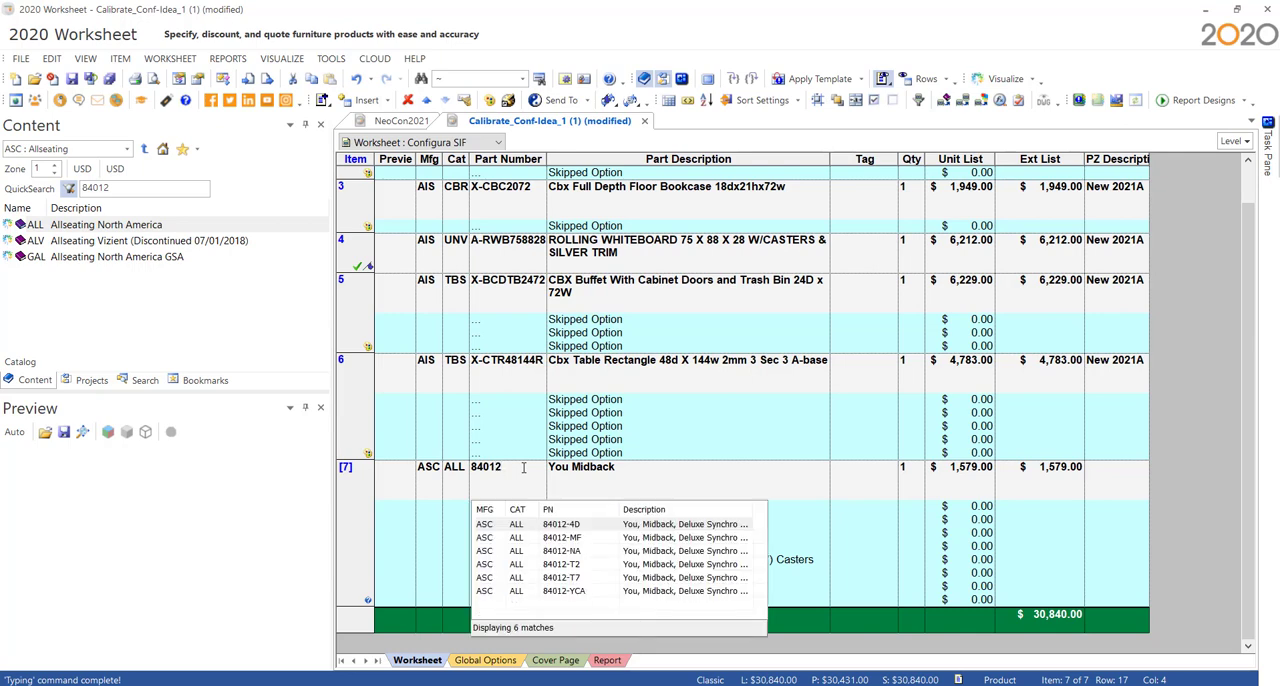
click(625, 495)
click(515, 468)
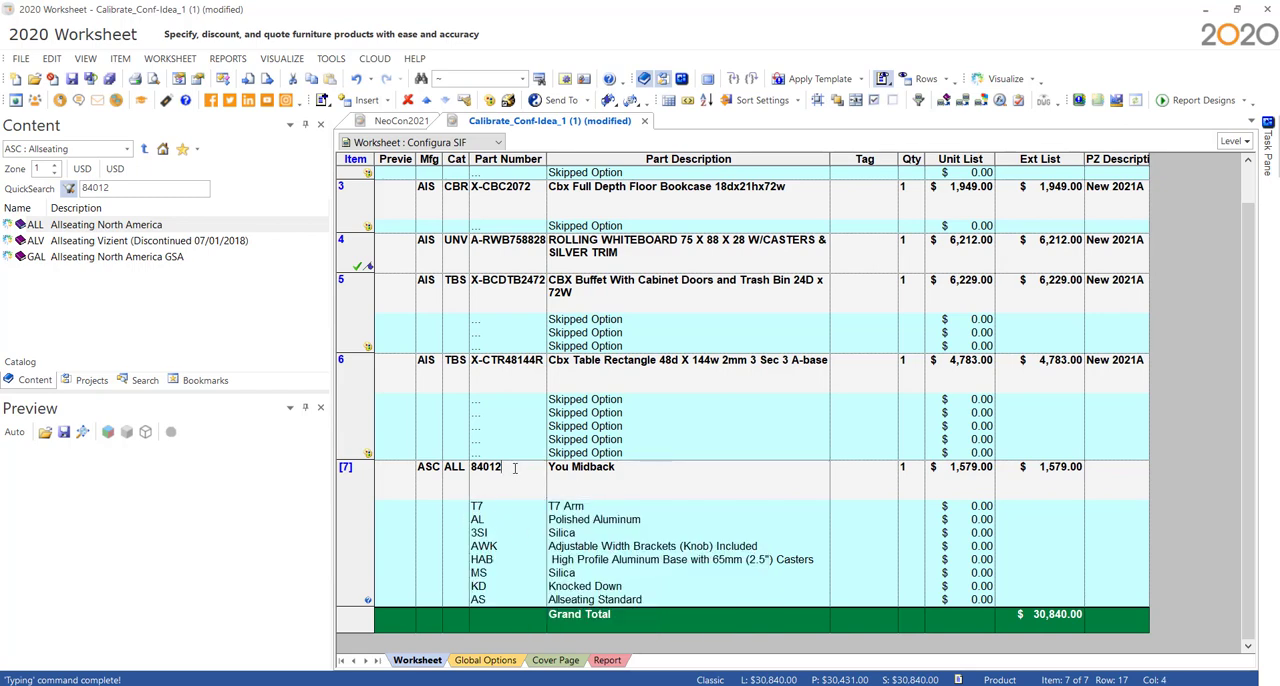
key(BackSpace)
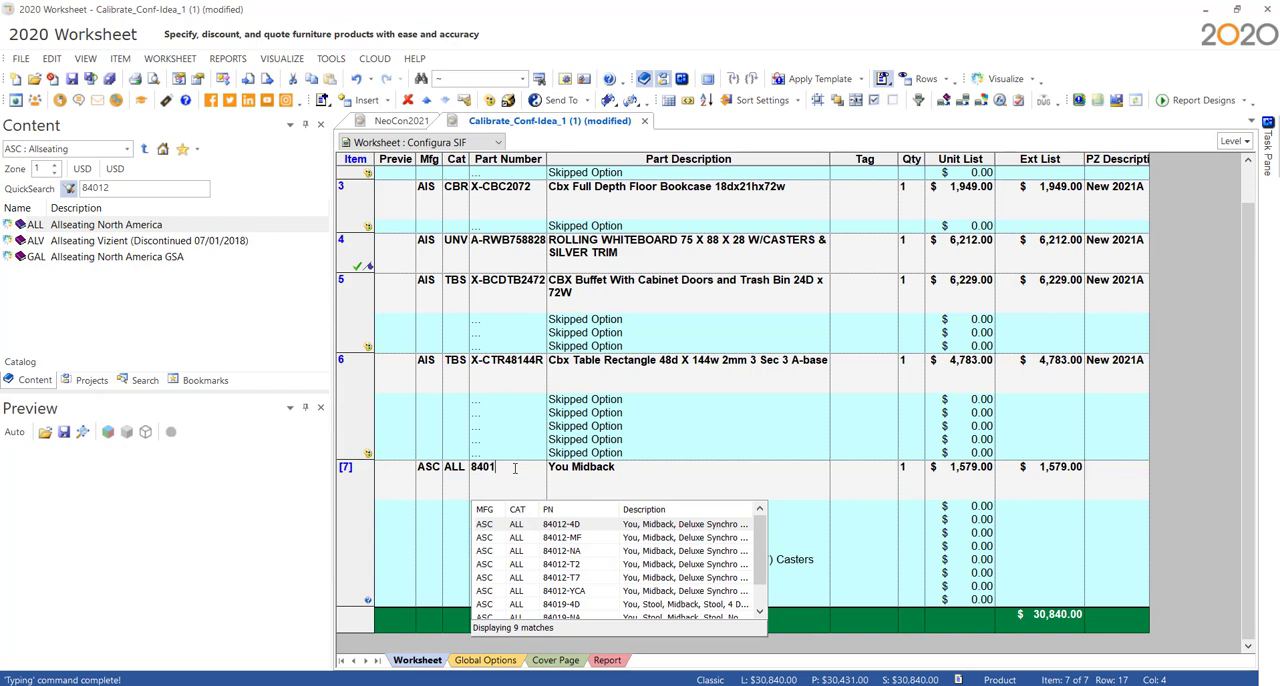
text(2-)
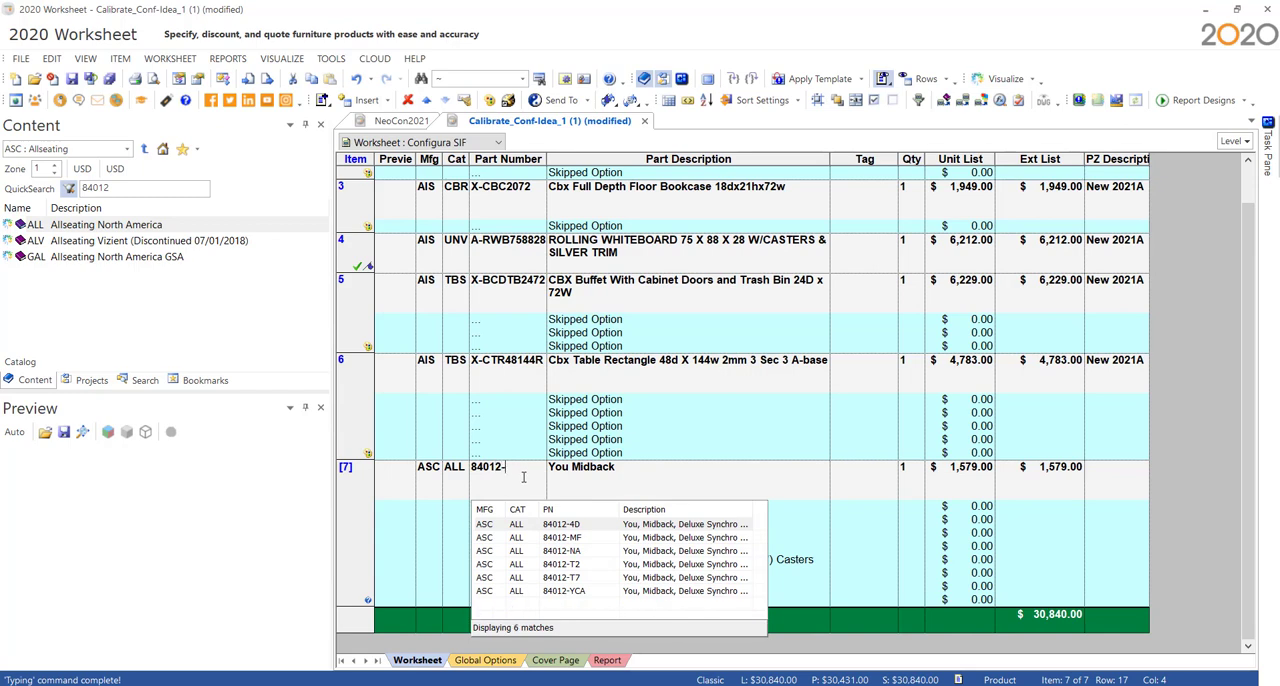
text(T)
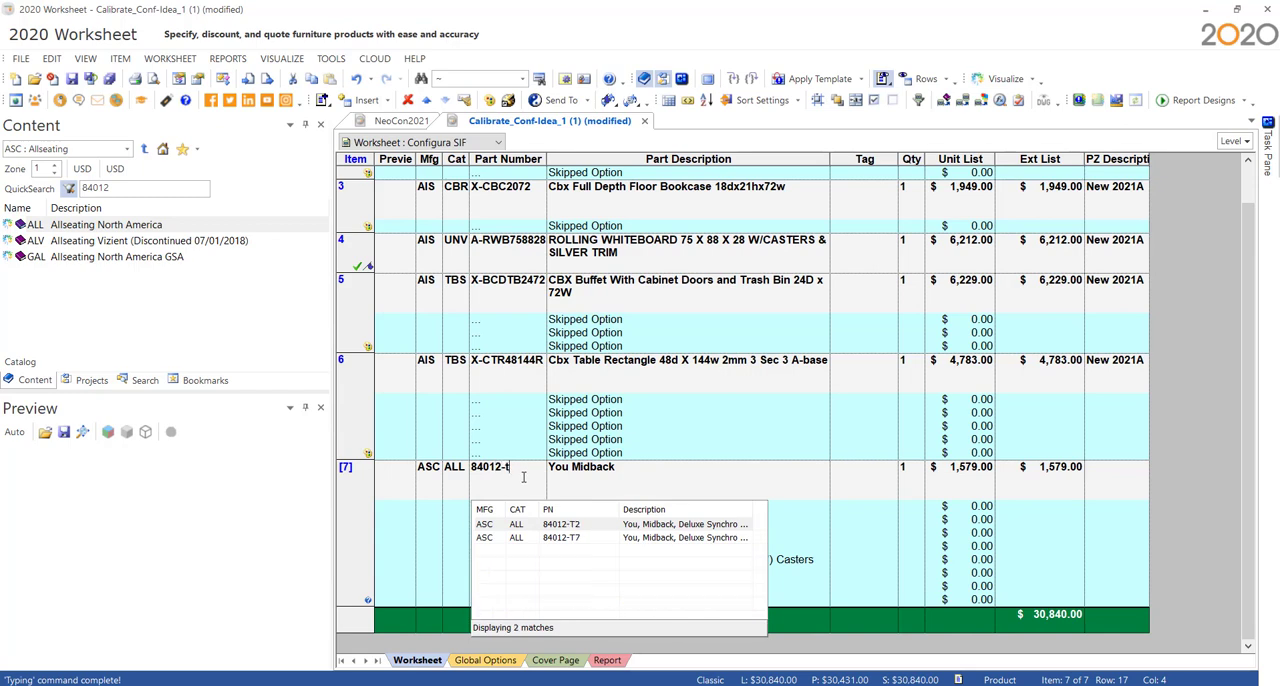
text(7)
click(494, 516)
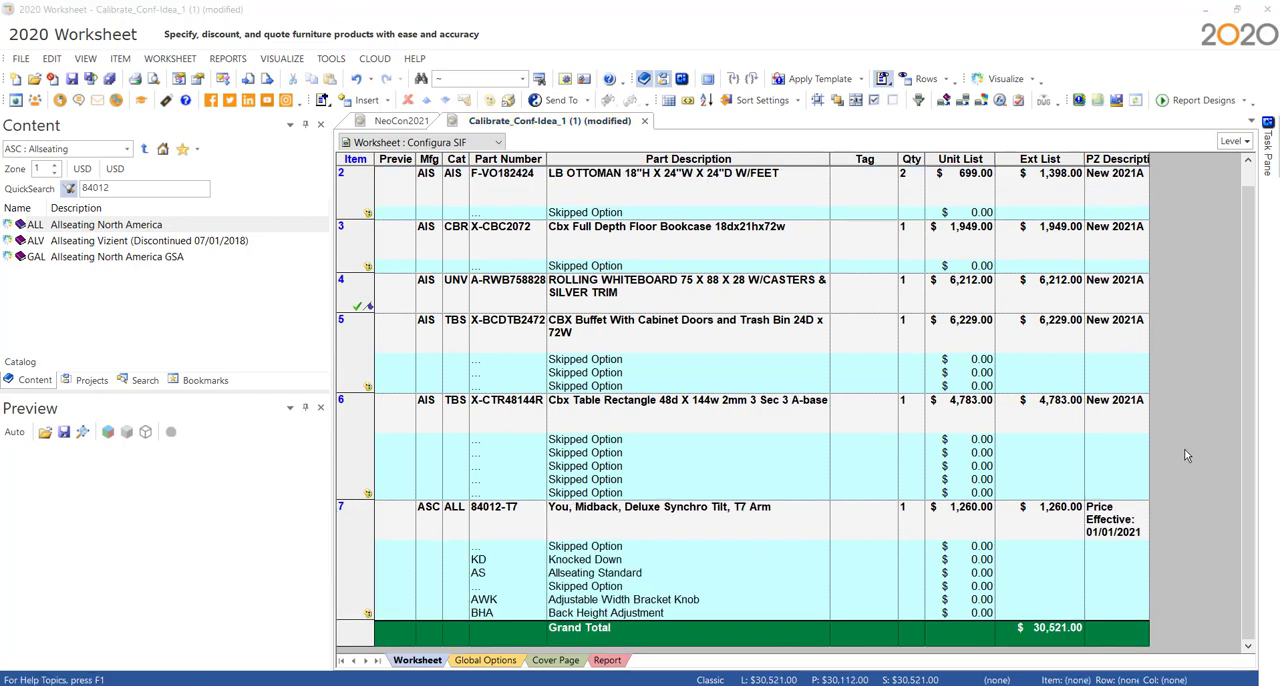
- Switch to the browser and download the SP4 archive for Chameleon Typical 4 from the Darran page
drag(1279, 95, 1112, 2)
scroll(439, 224, up, 2)
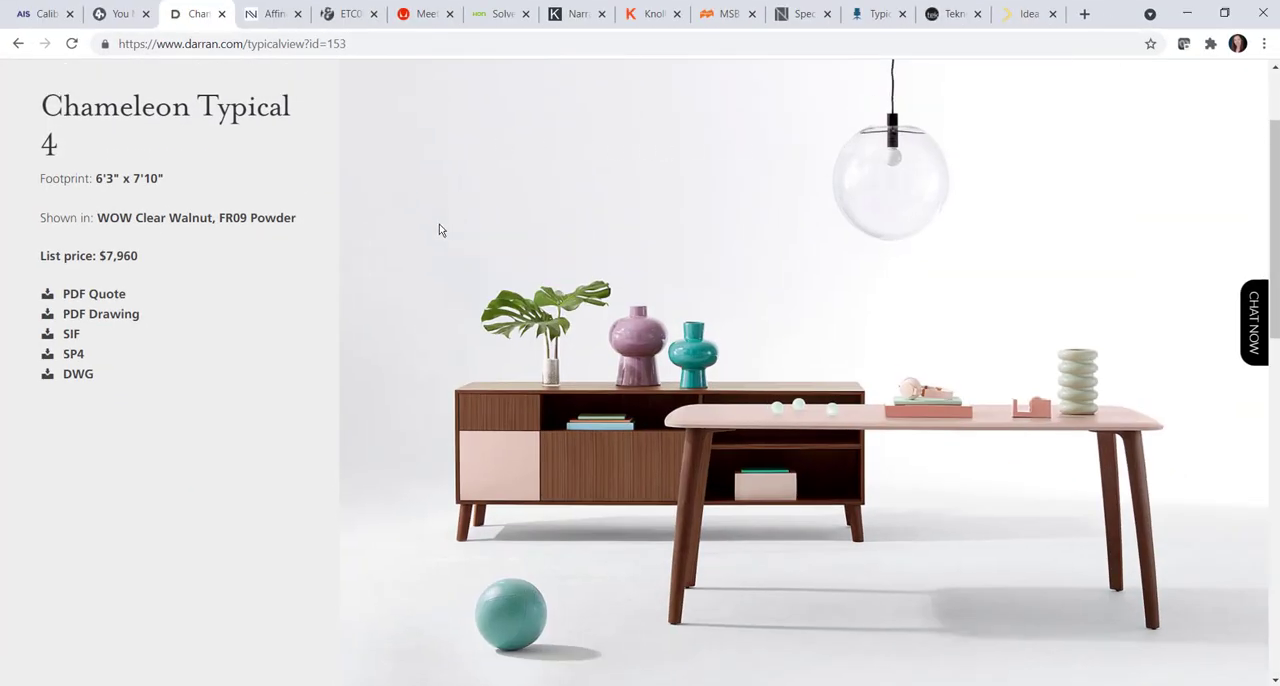
scroll(357, 235, down, 1)
scroll(359, 235, down, 1)
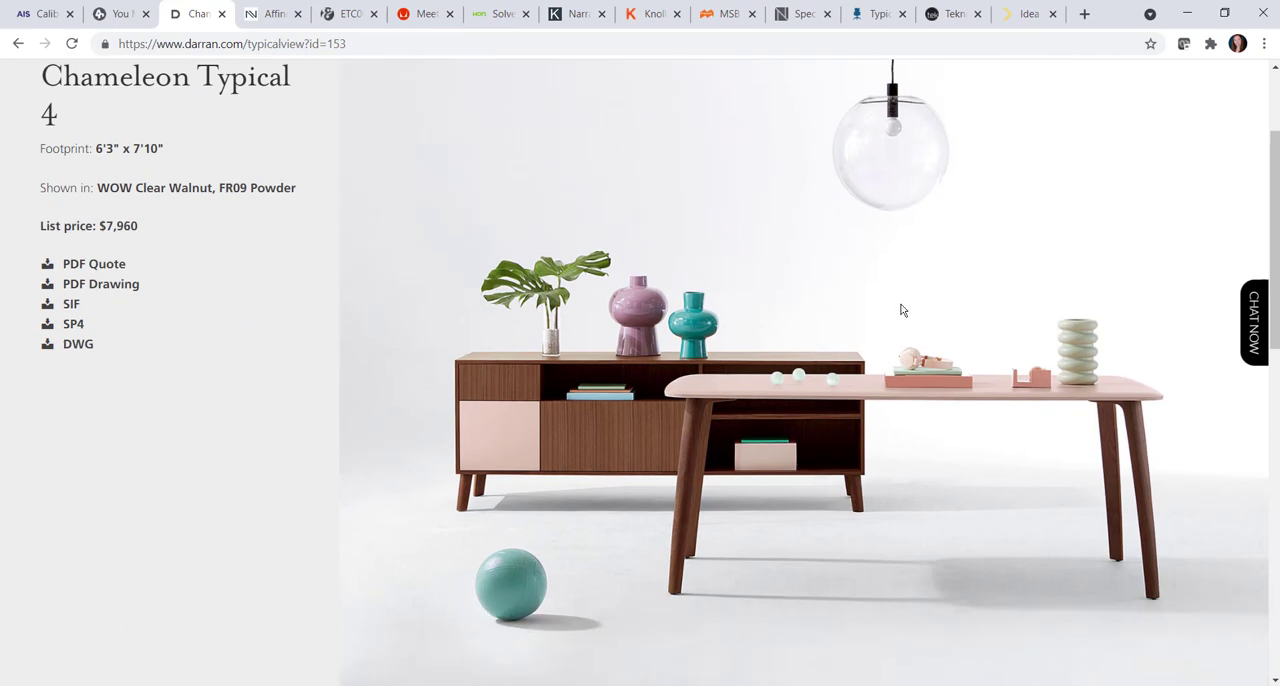
click(73, 324)
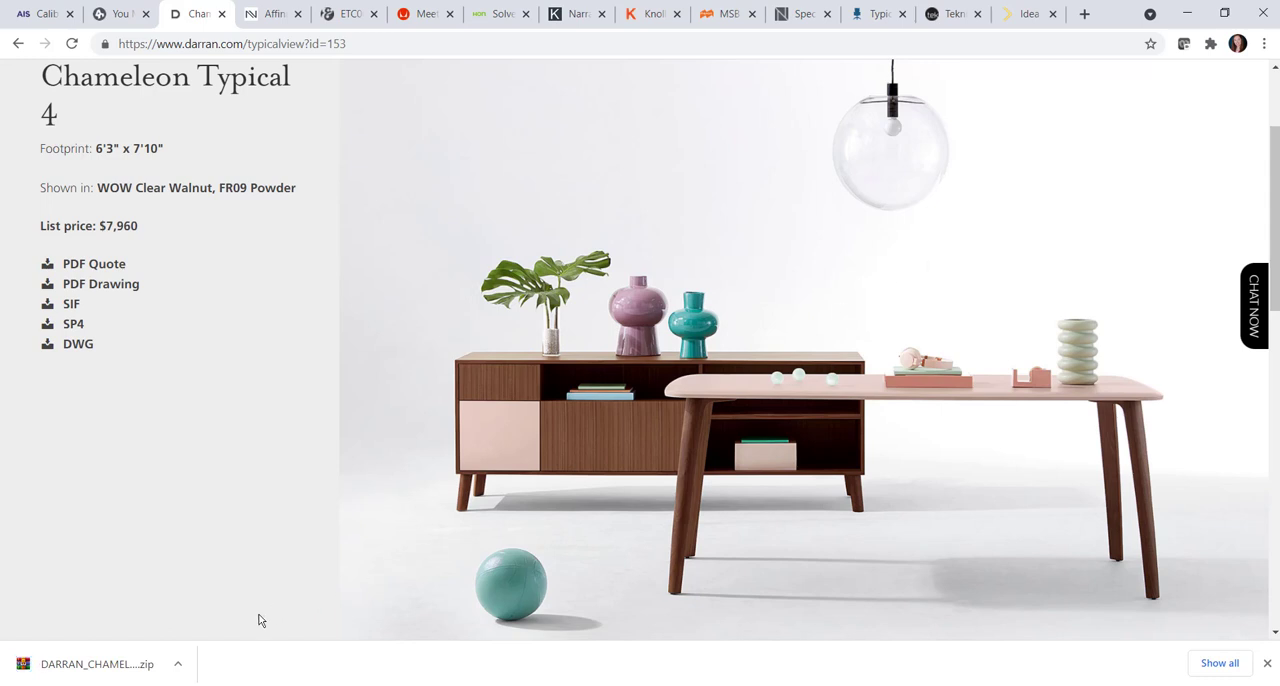
- Open DARRAN_CHAMELEON_TYP_4.sp4 from the downloaded archive in 2020 Worksheet
click(100, 670)
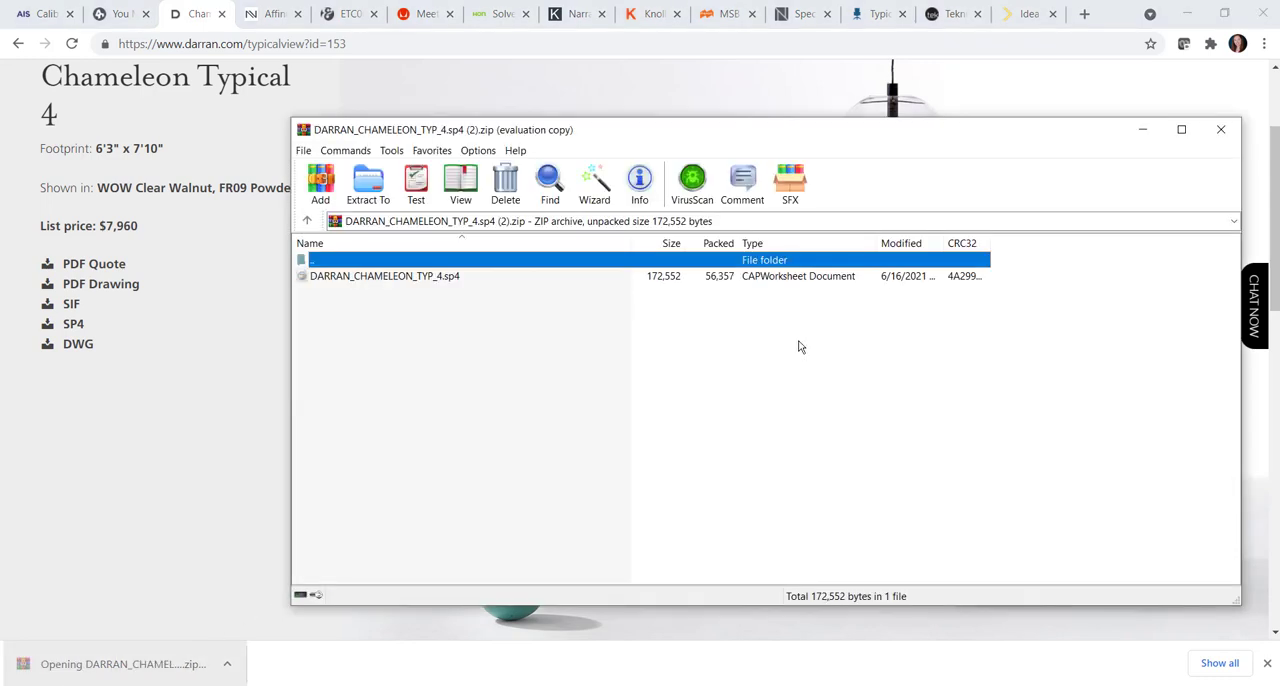
click(459, 277)
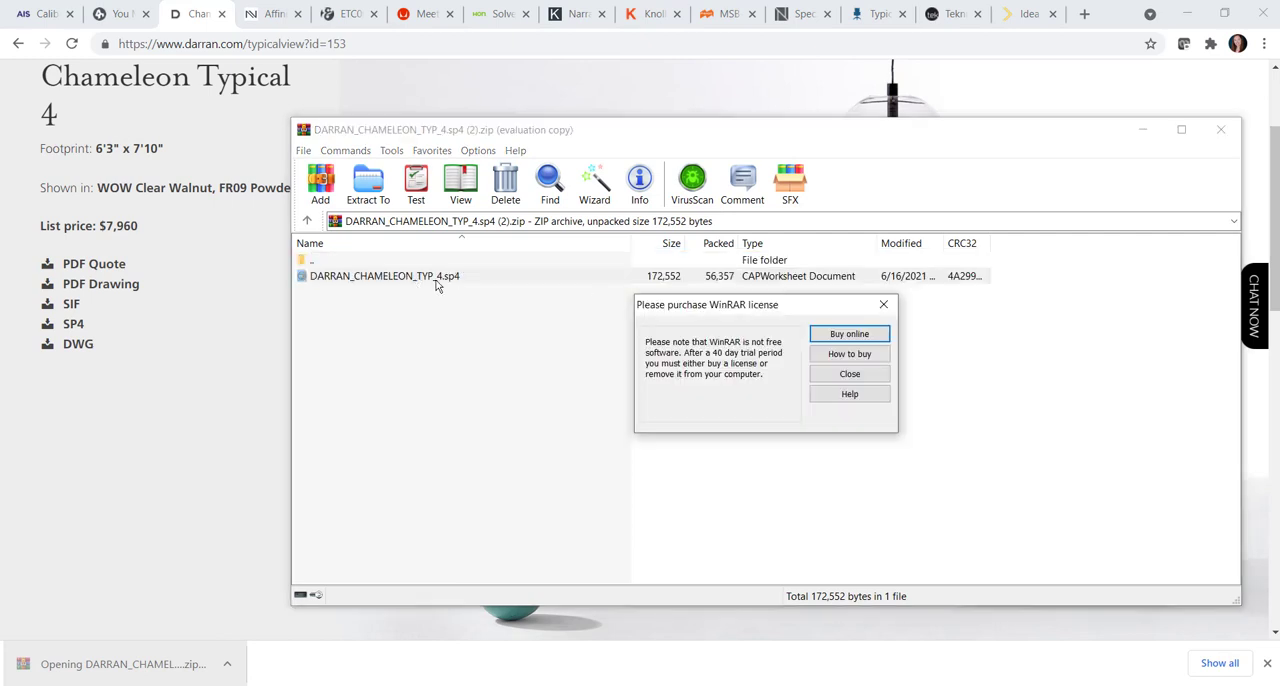
click(868, 375)
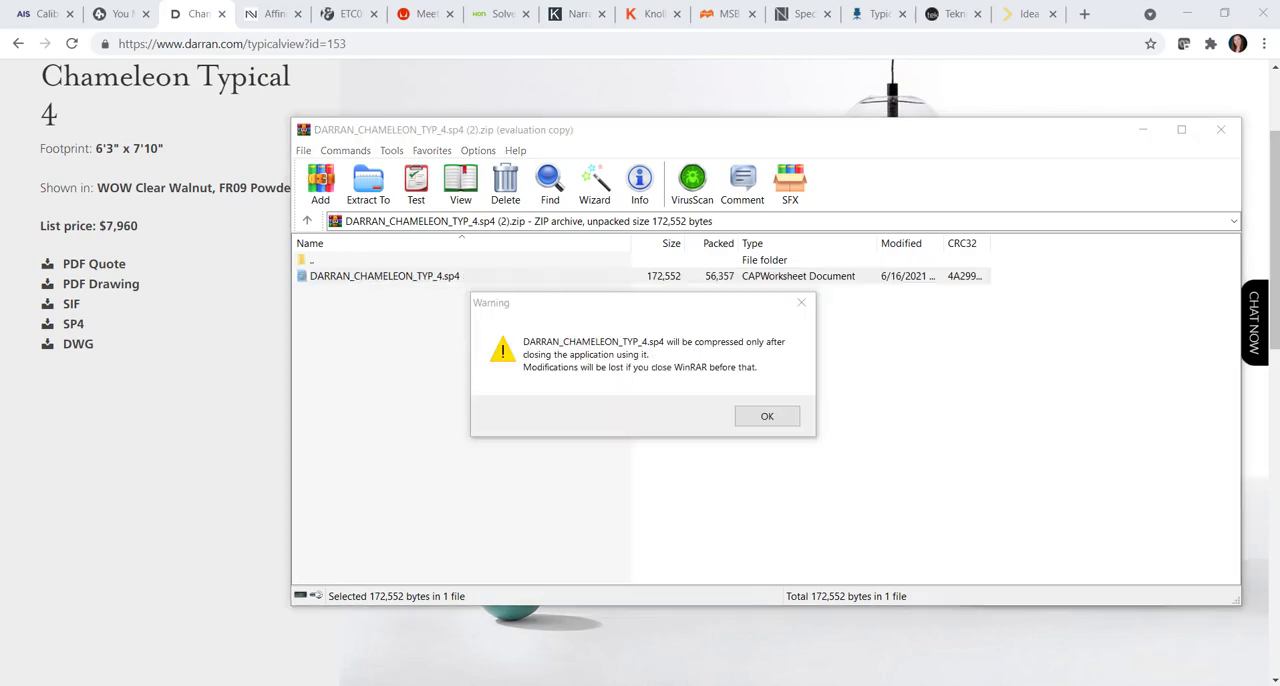
mouse_move(880, 684)
click(999, 660)
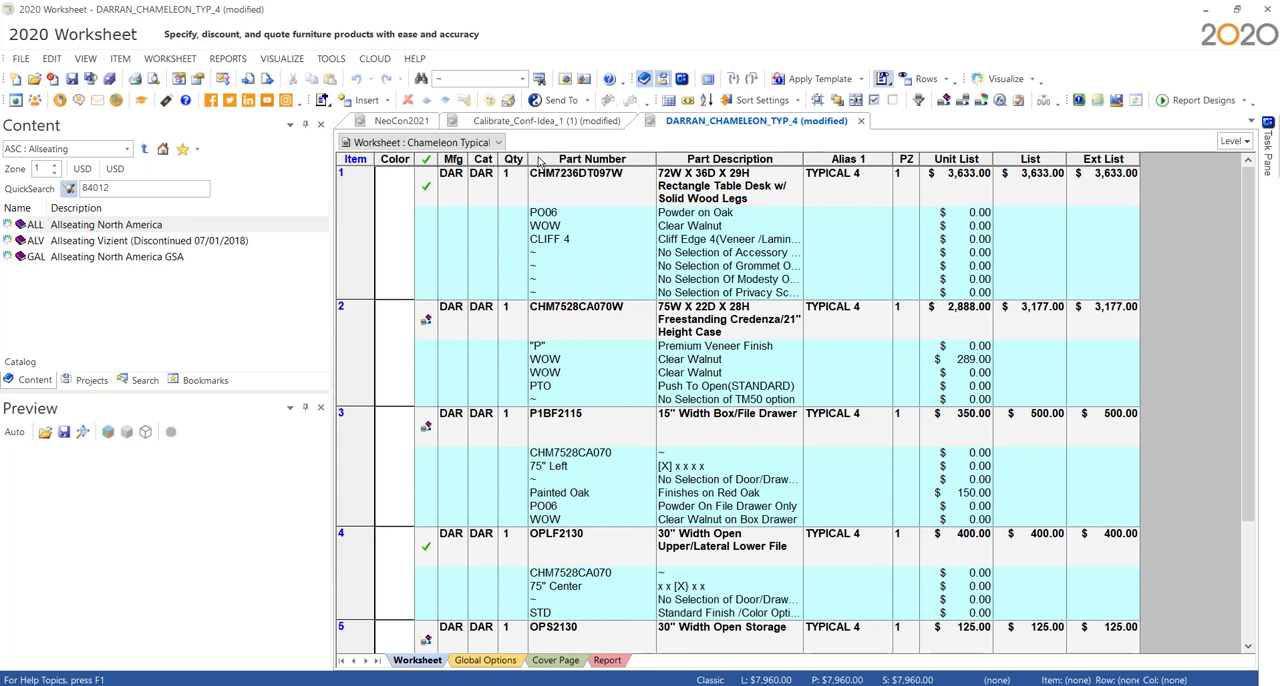
- Show the Preview catalog column in the Chameleon worksheet and view the freestanding credenza's image enlarged
right_click(538, 160)
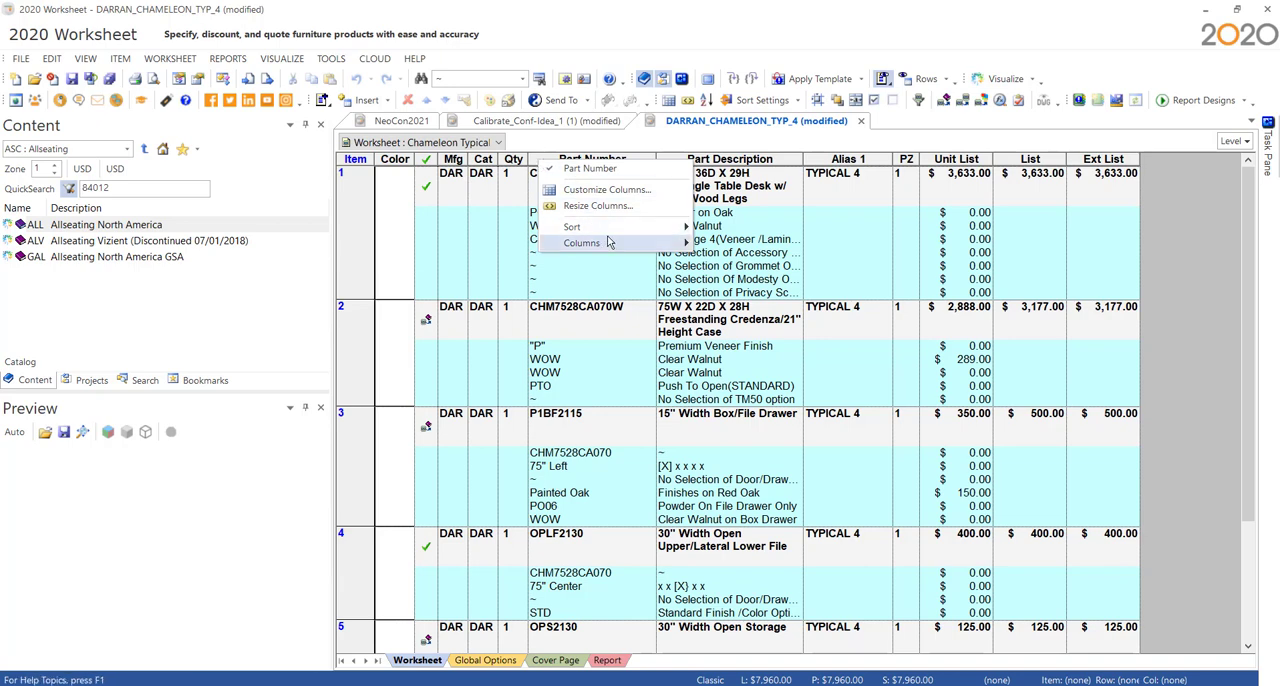
mouse_move(612, 243)
mouse_move(771, 246)
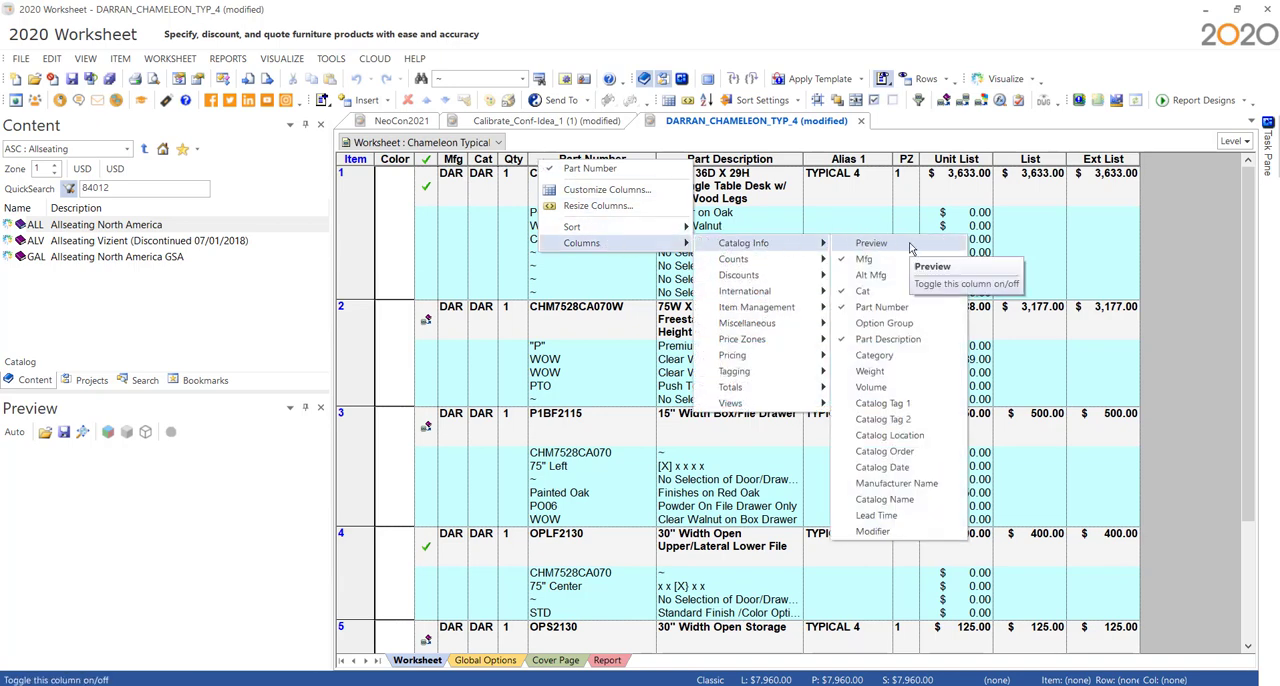
click(871, 243)
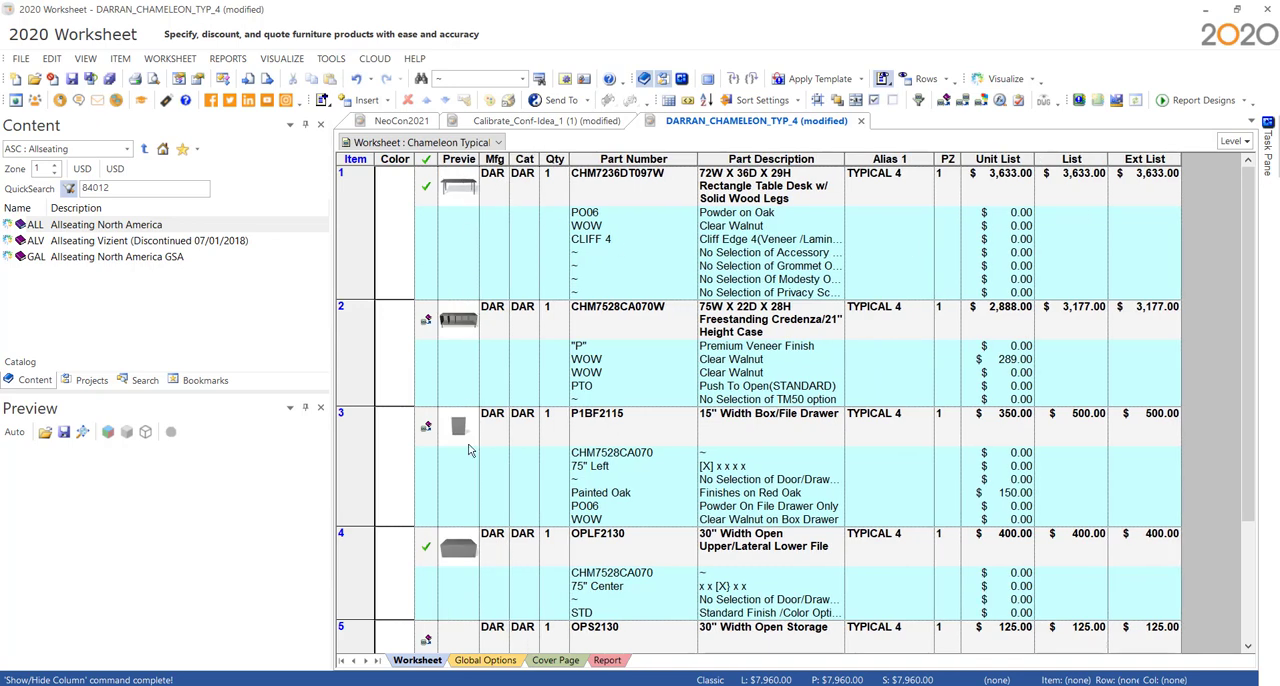
click(463, 334)
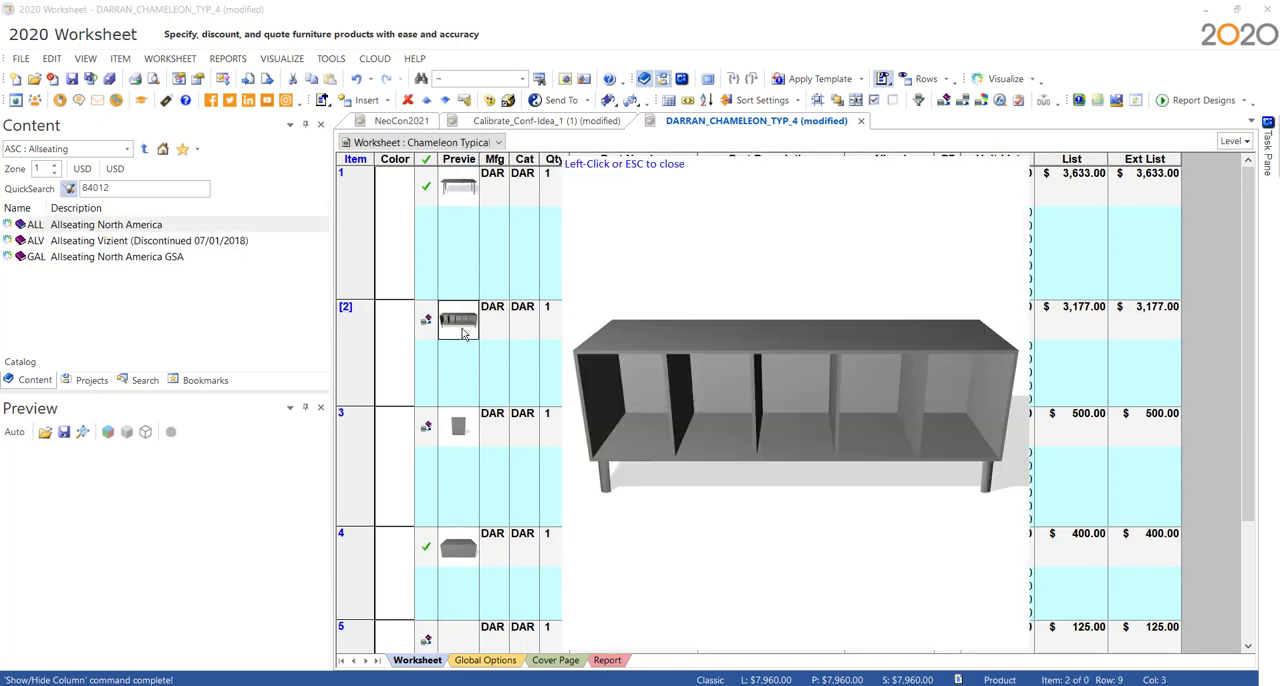
click(615, 178)
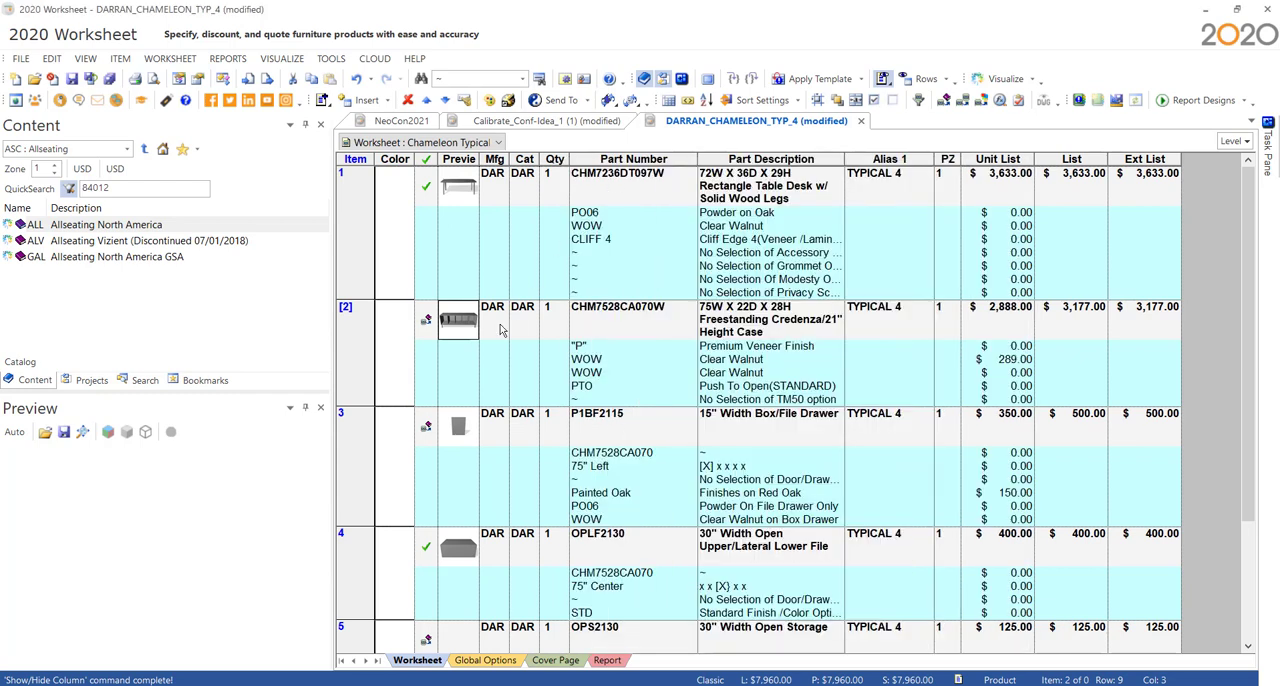
- Update the Chameleon worksheet against its catalog and check the status of all its items
click(430, 328)
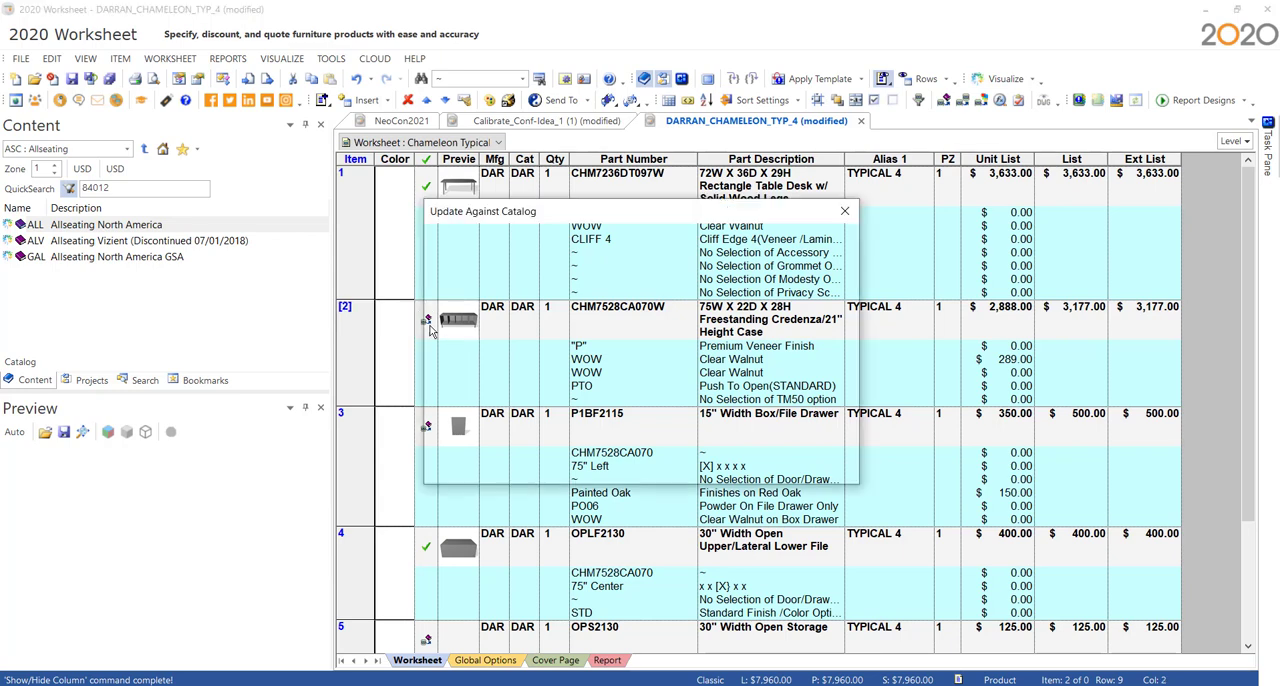
click(757, 467)
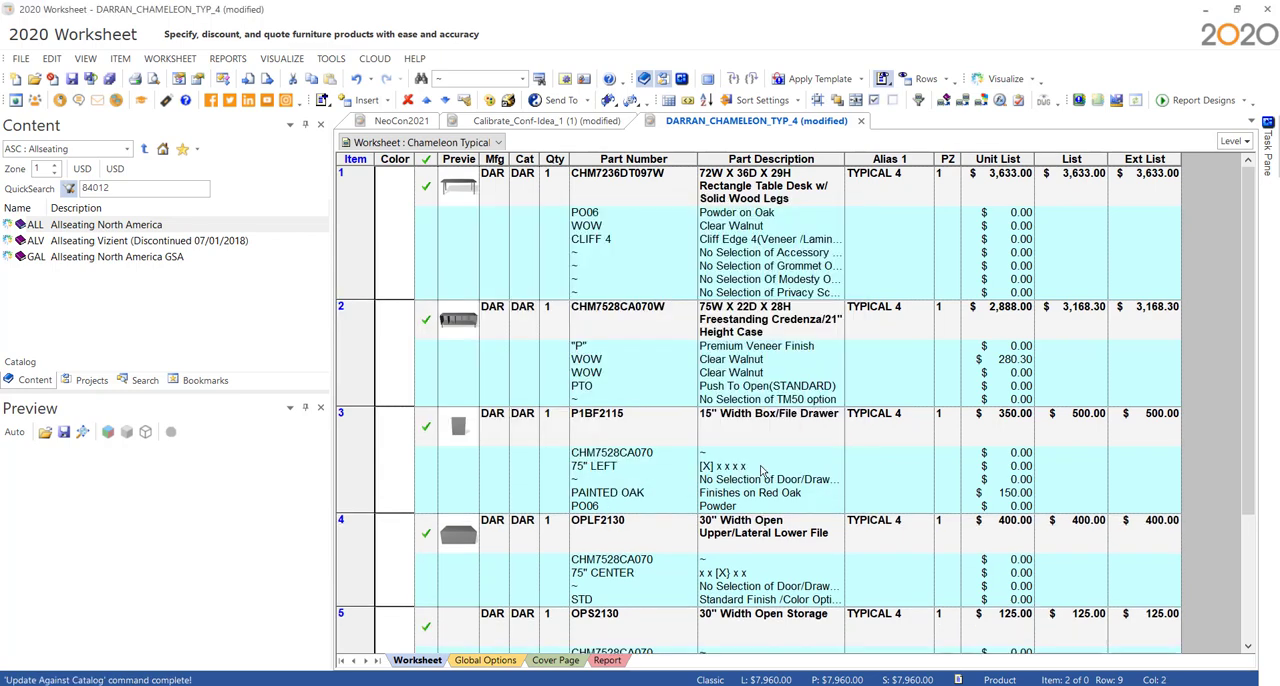
click(764, 467)
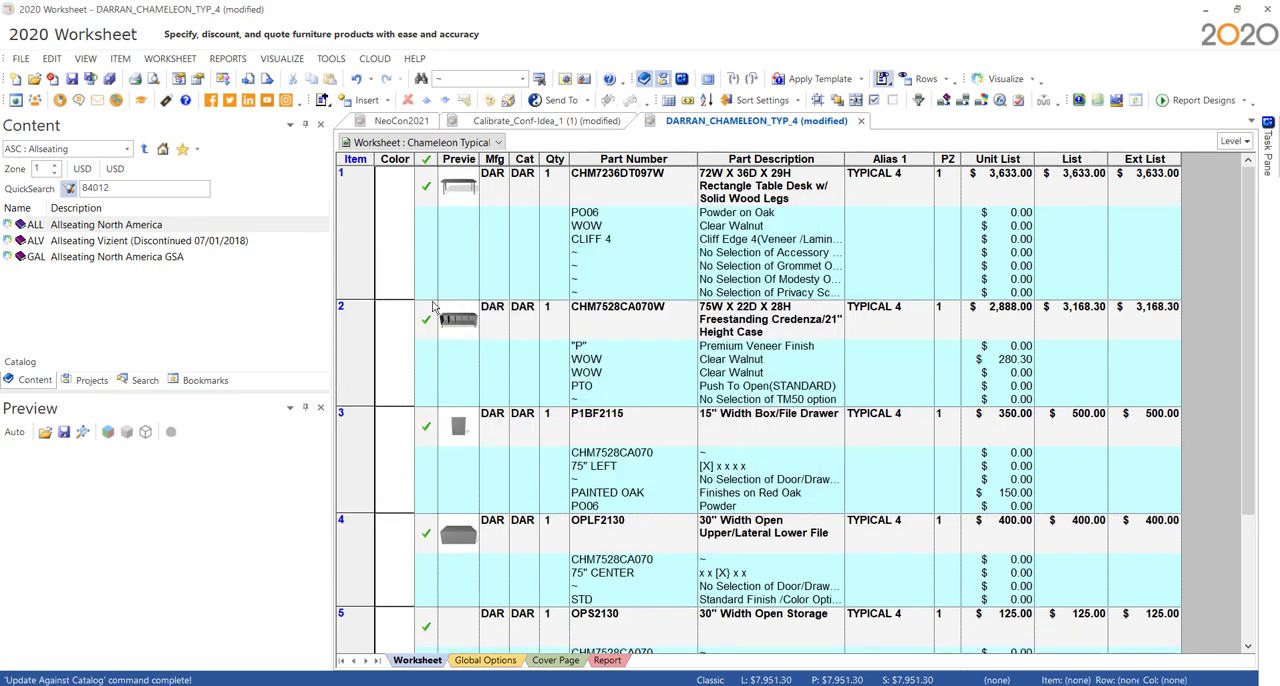
scroll(451, 575, down, 3)
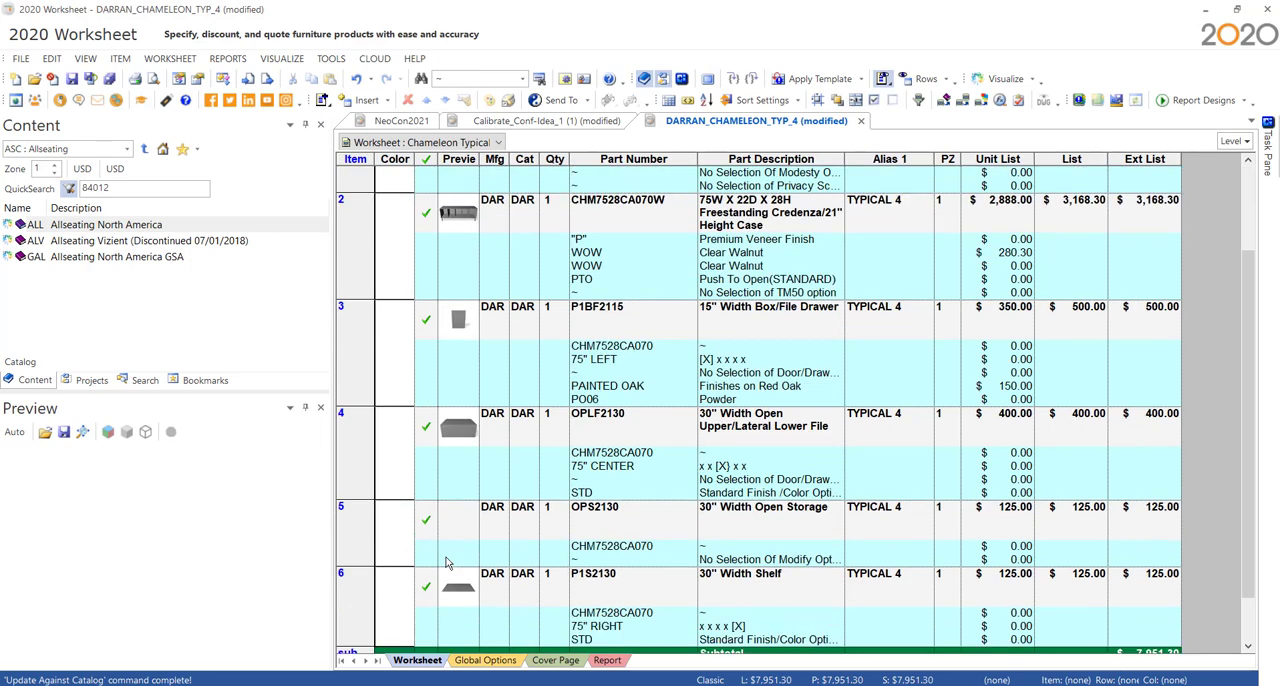
scroll(417, 403, up, 3)
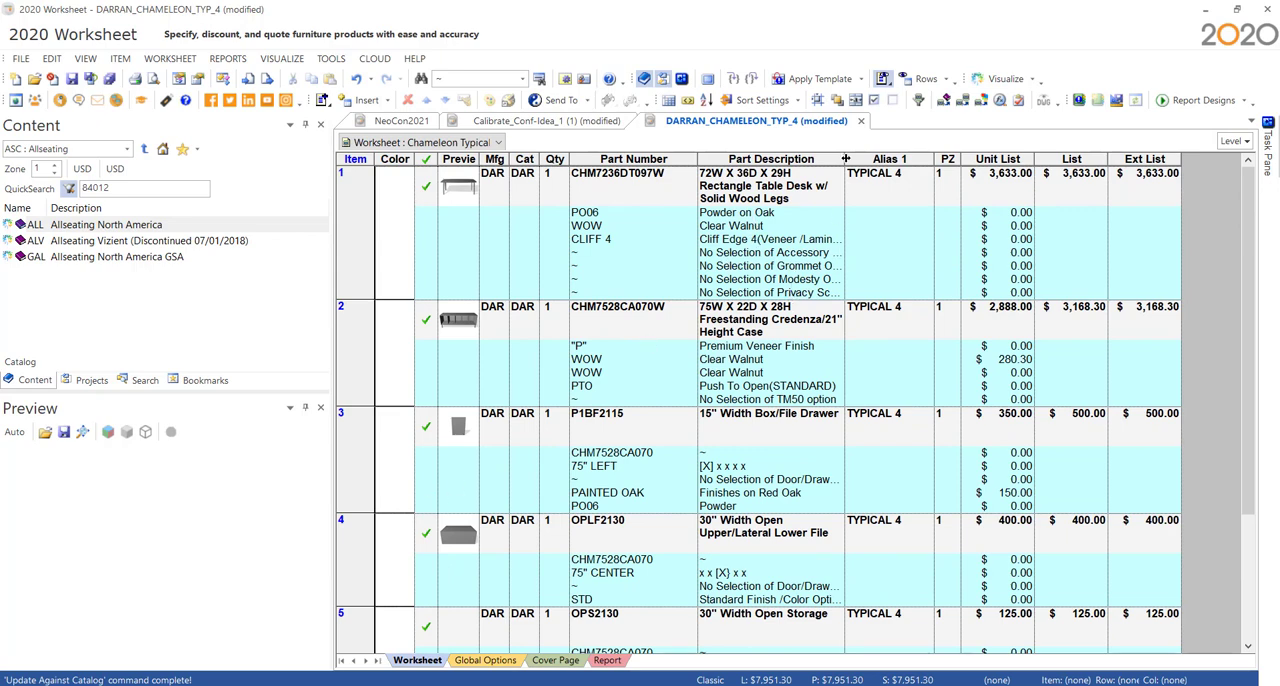
- Switch to the browser and download the Typical A4J SIF archive from the Enwork Affinity Typicals page
drag(844, 160, 934, 142)
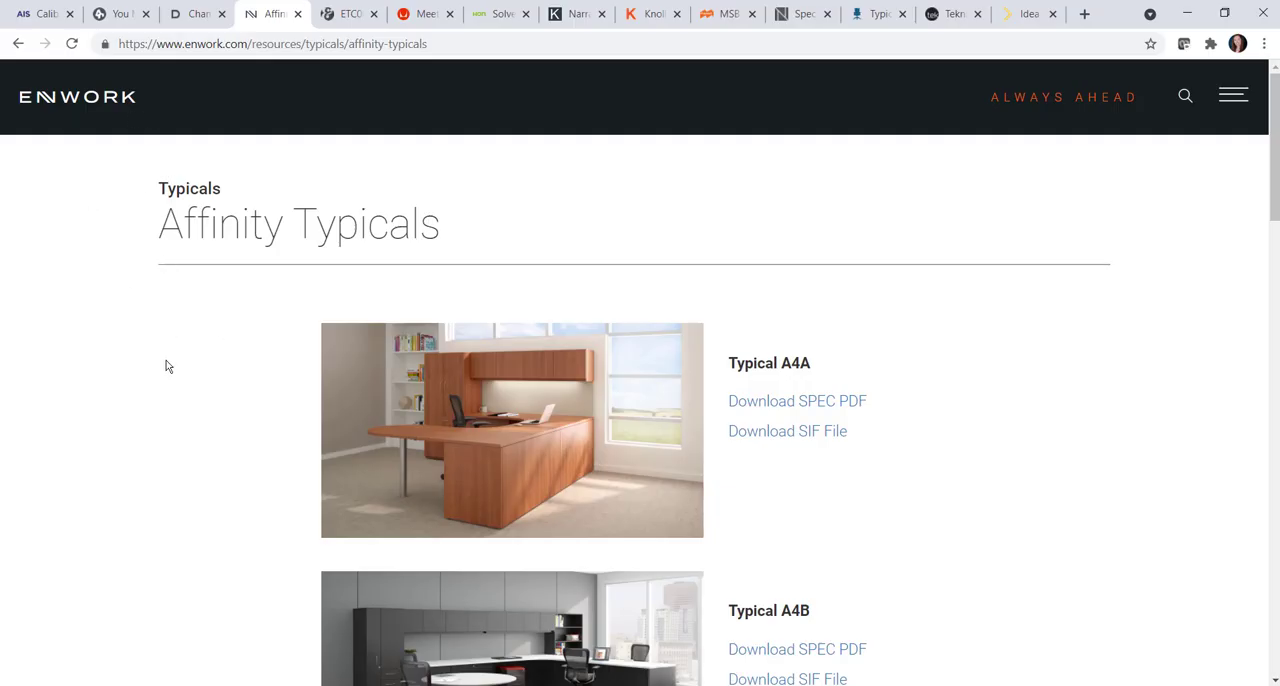
scroll(180, 380, down, 15)
scroll(187, 386, down, 3)
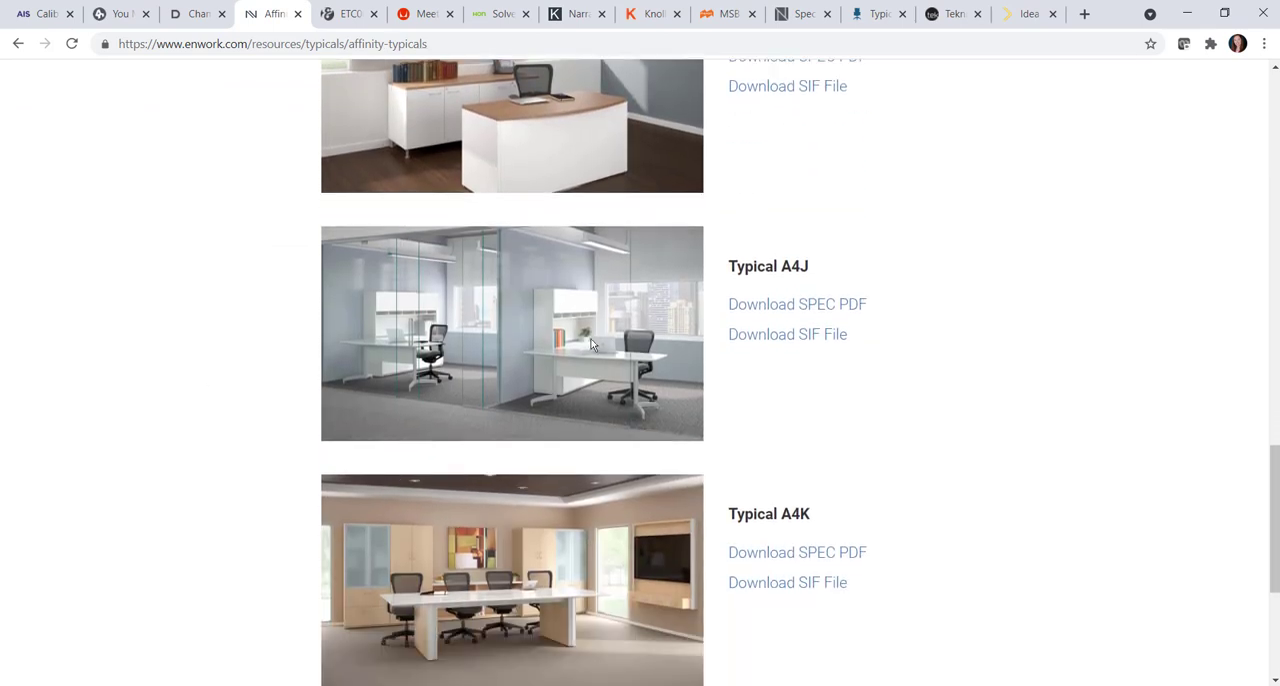
click(812, 336)
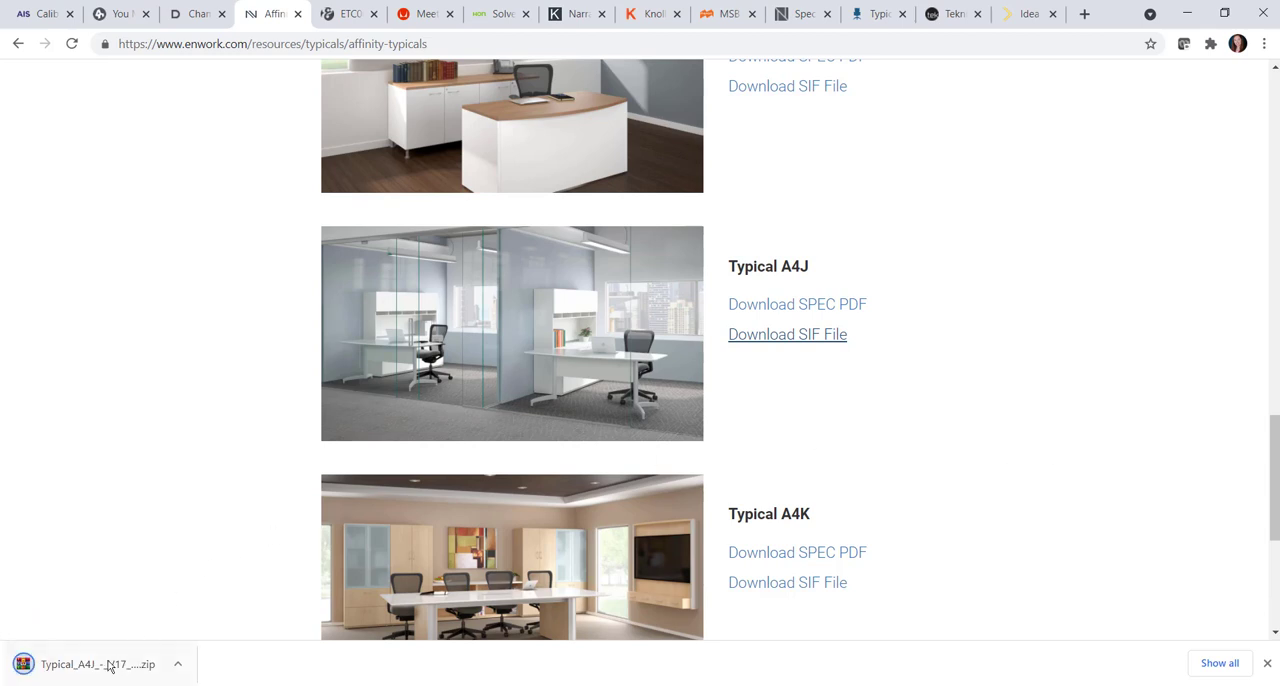
- Open Typical A4J - V17.sp4 from the downloaded archive in 2020 Worksheet
click(108, 665)
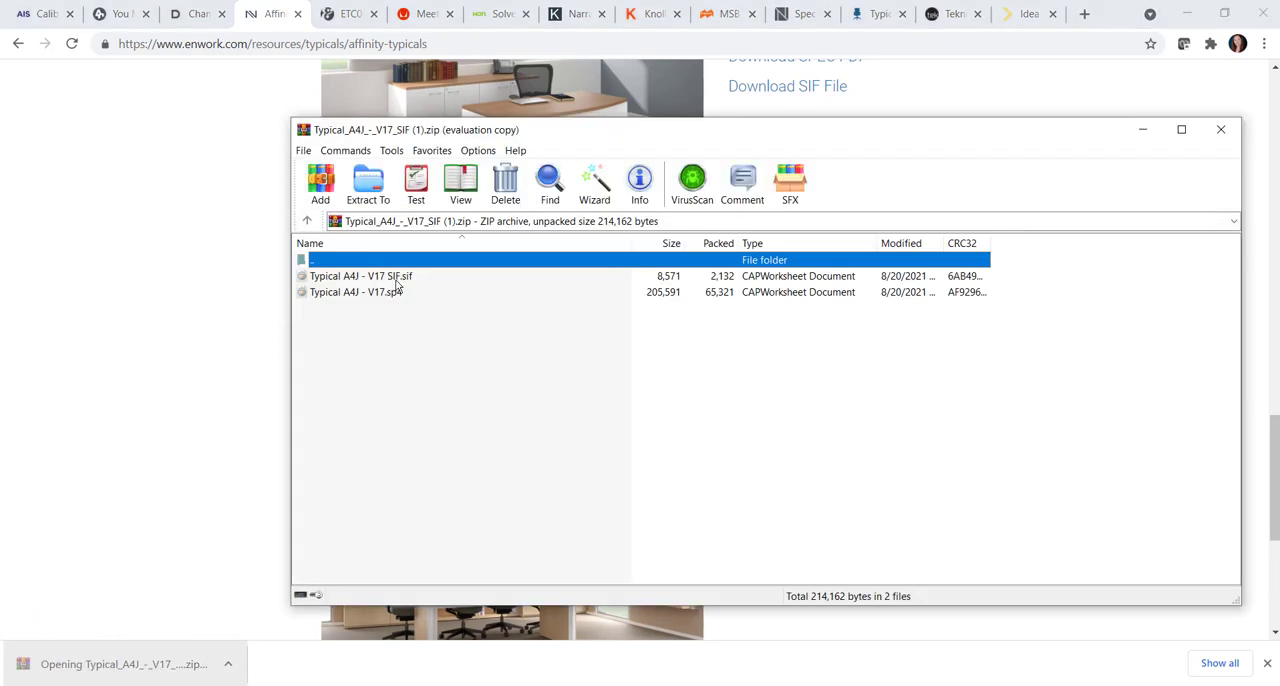
click(404, 280)
click(849, 373)
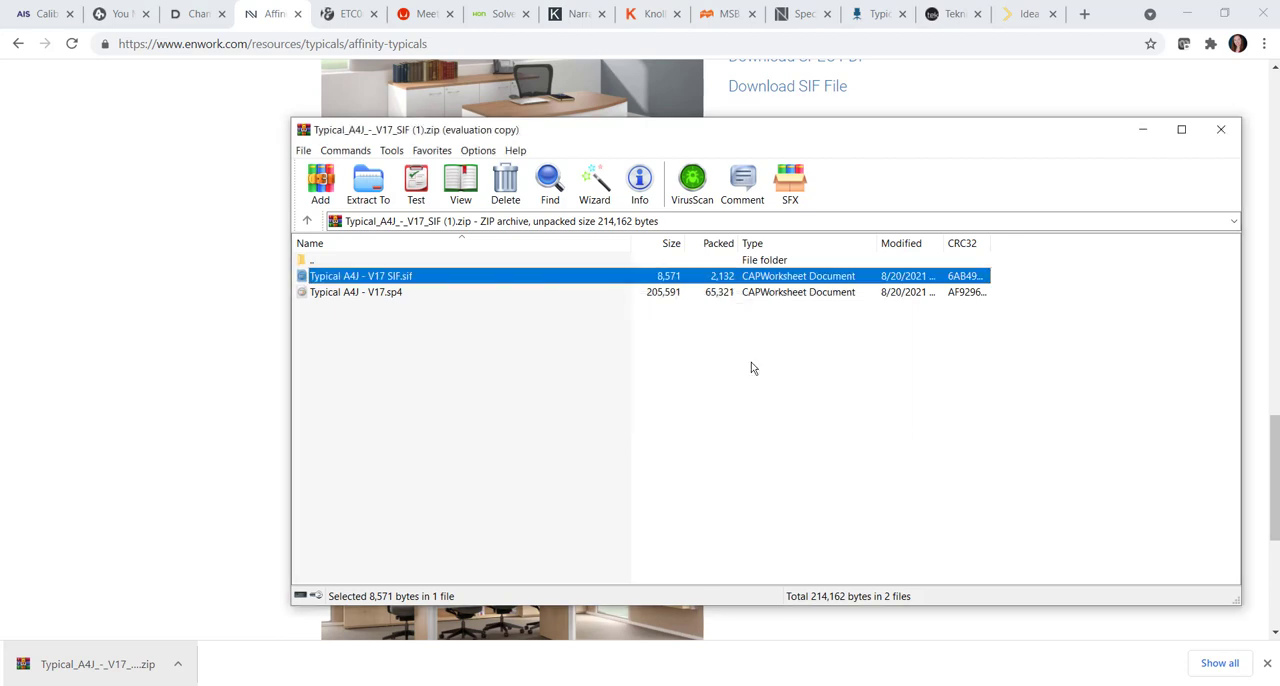
click(360, 293)
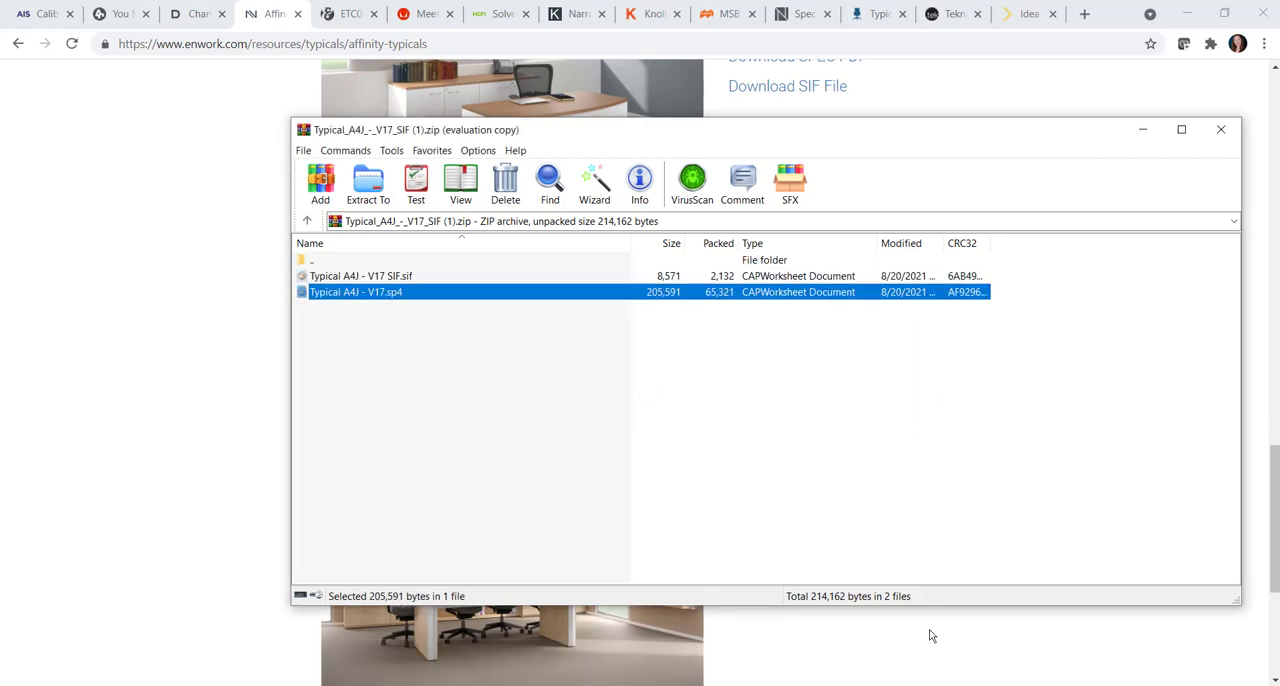
mouse_move(879, 685)
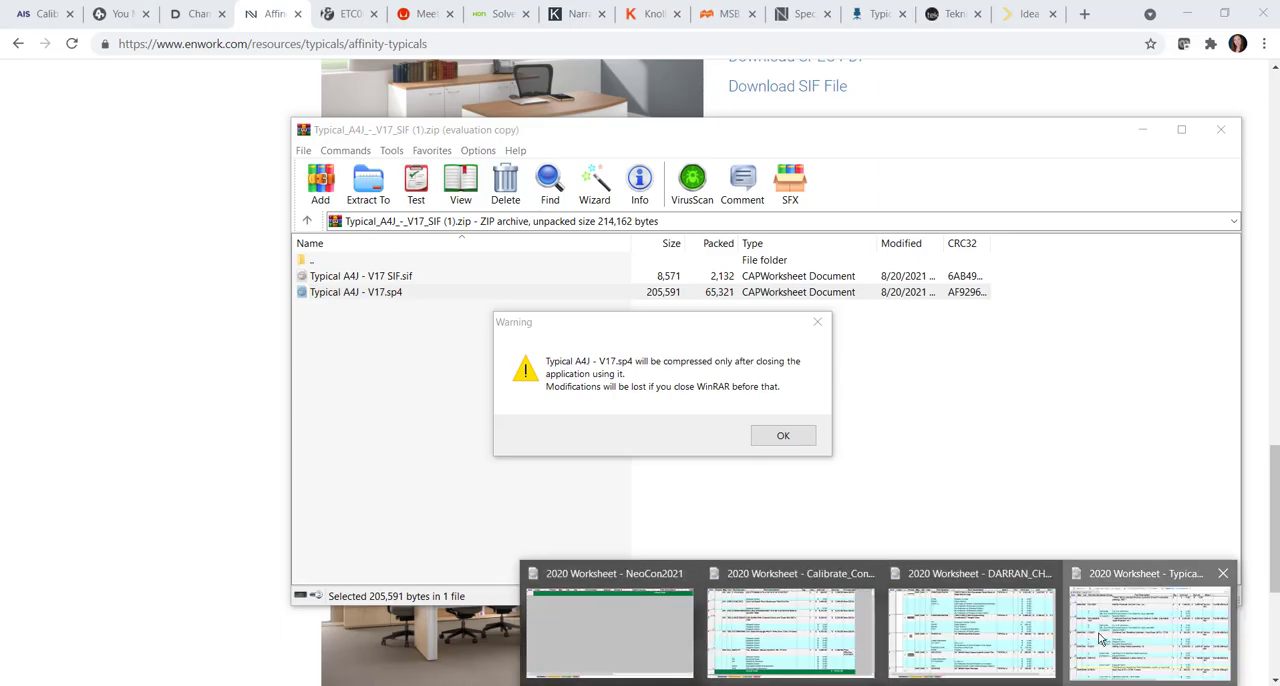
click(1160, 620)
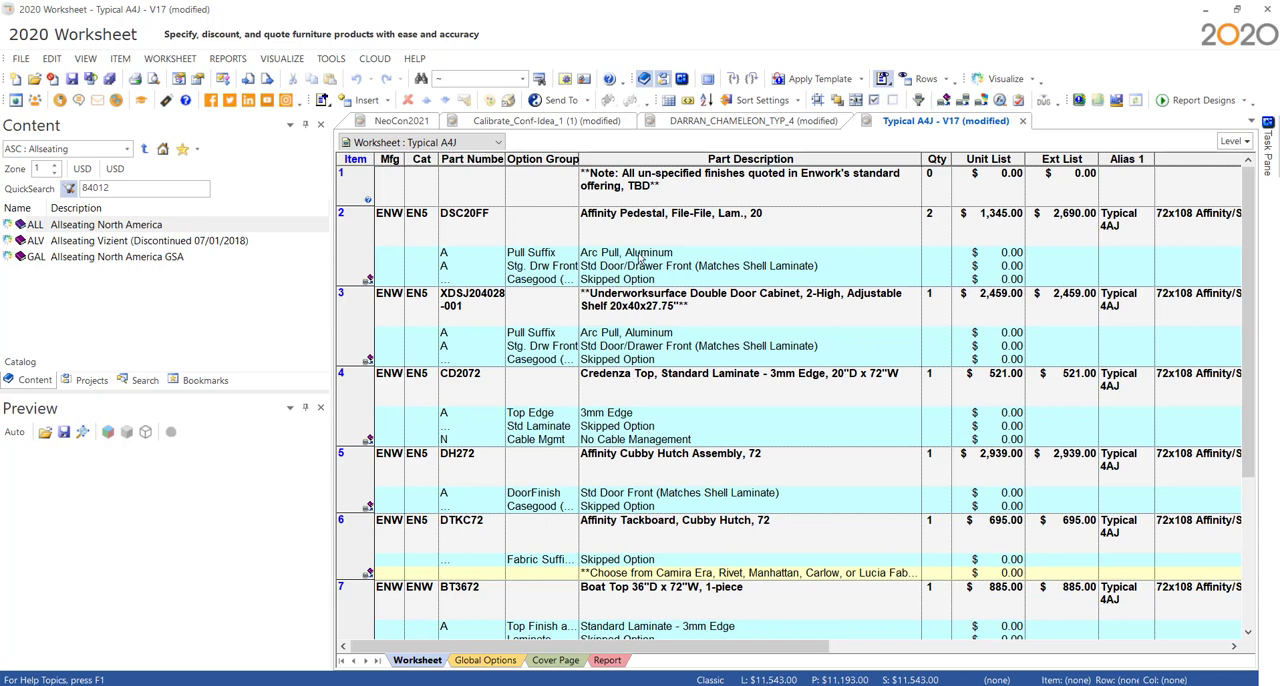
- Look through the Typical A4J items and update the whole worksheet against its catalogs with the default update settings
scroll(729, 550, down, 2)
scroll(729, 550, down, 2)
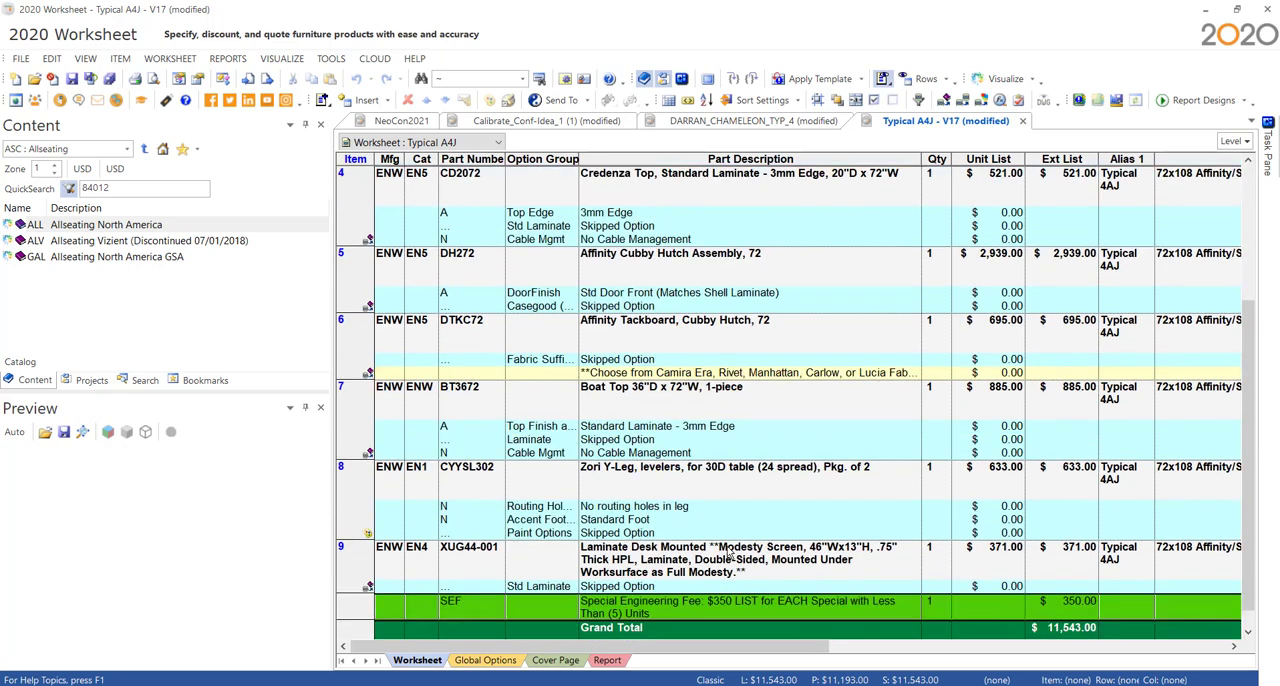
scroll(637, 428, up, 4)
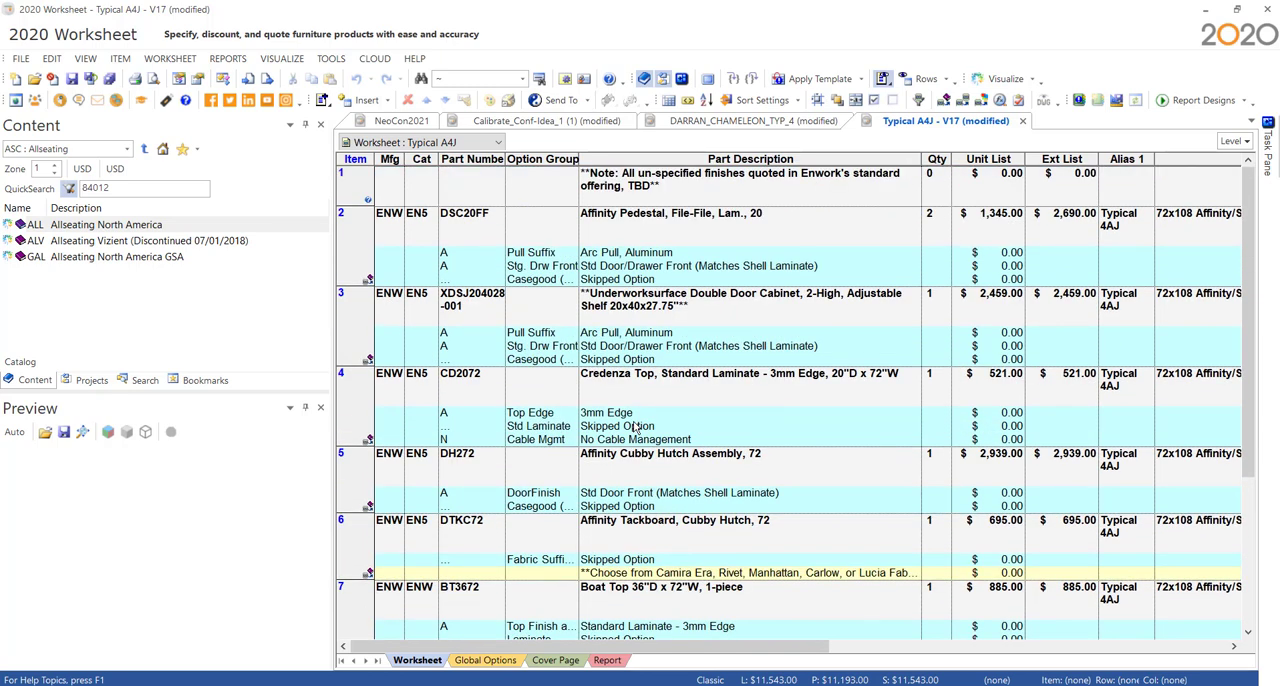
click(944, 103)
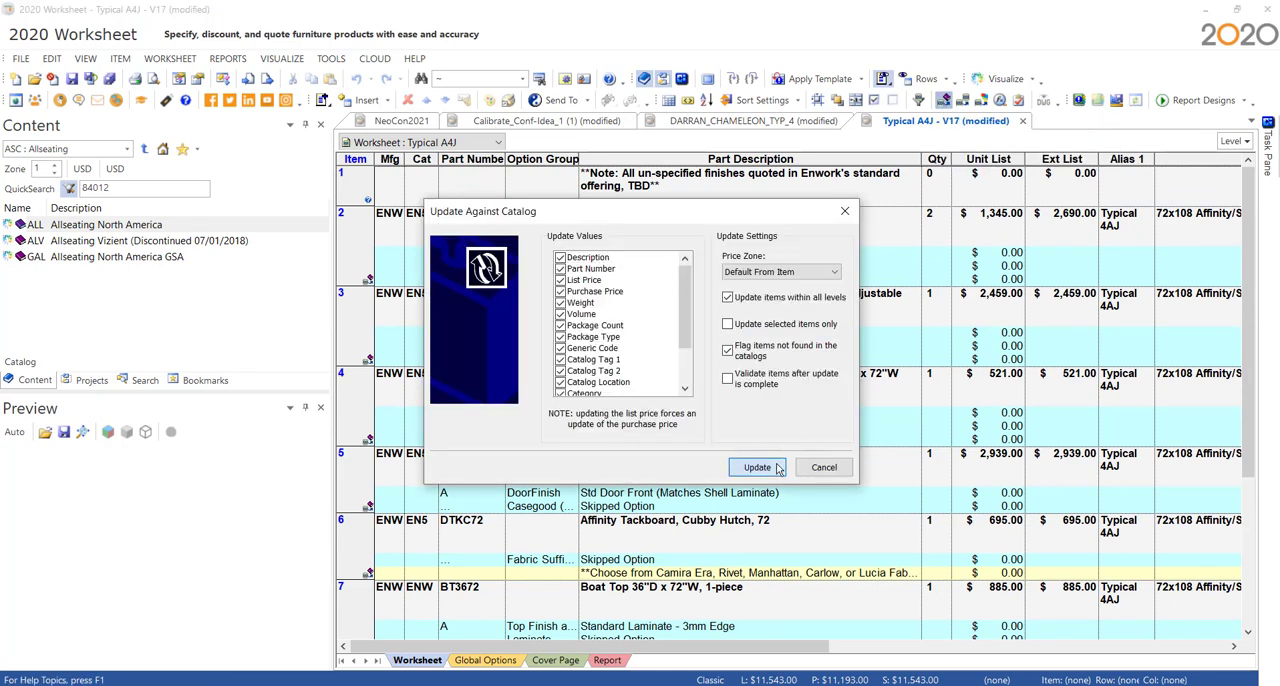
click(776, 467)
click(764, 466)
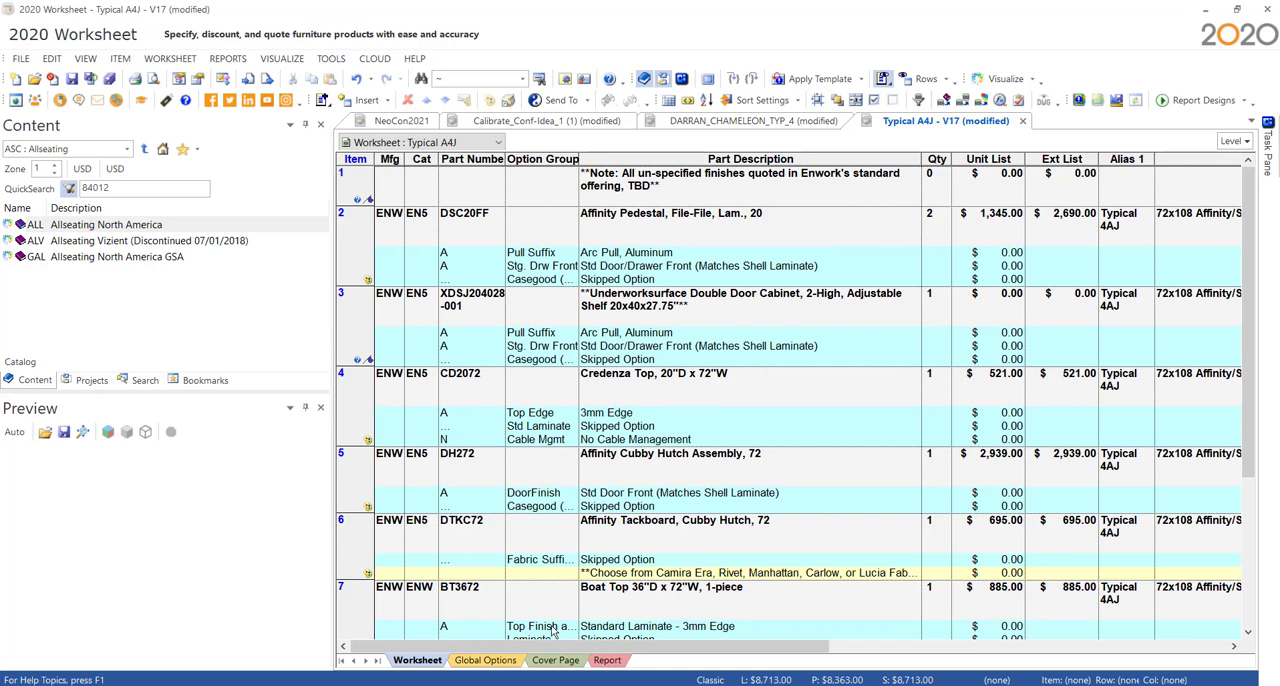
- Show the refreshed Global Options of Typical A4J and auto-hide the Content and Preview panes to widen the view
click(510, 666)
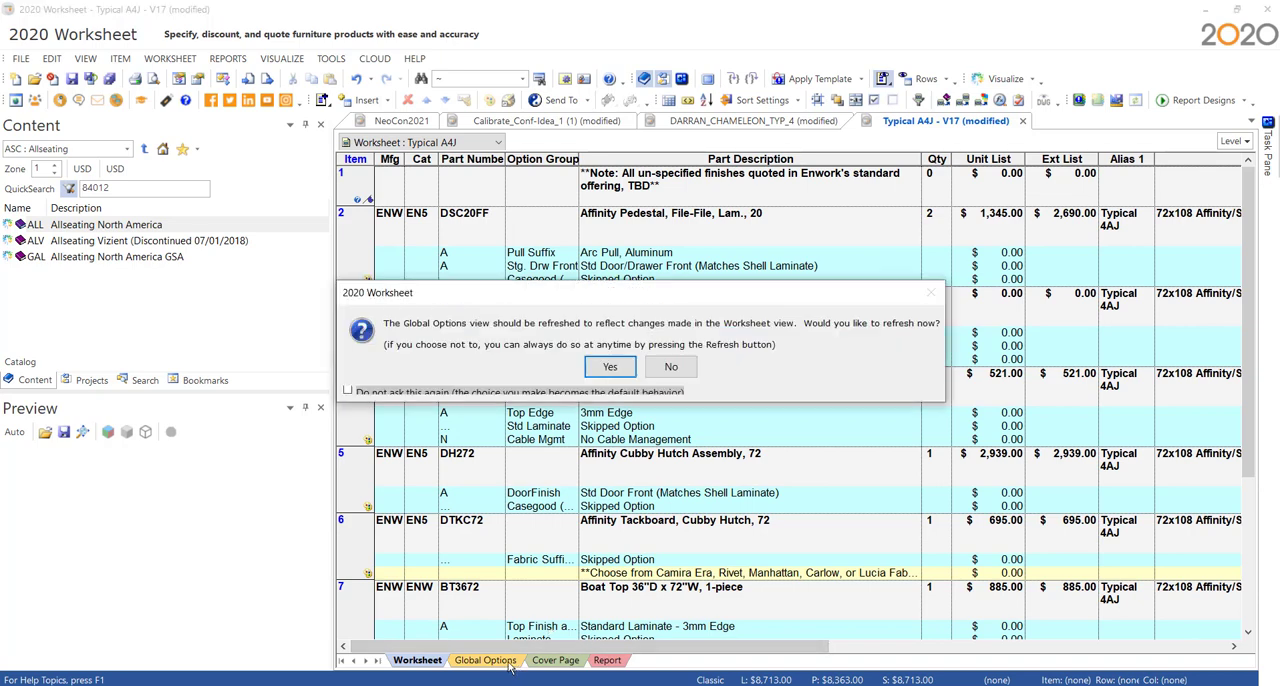
click(610, 368)
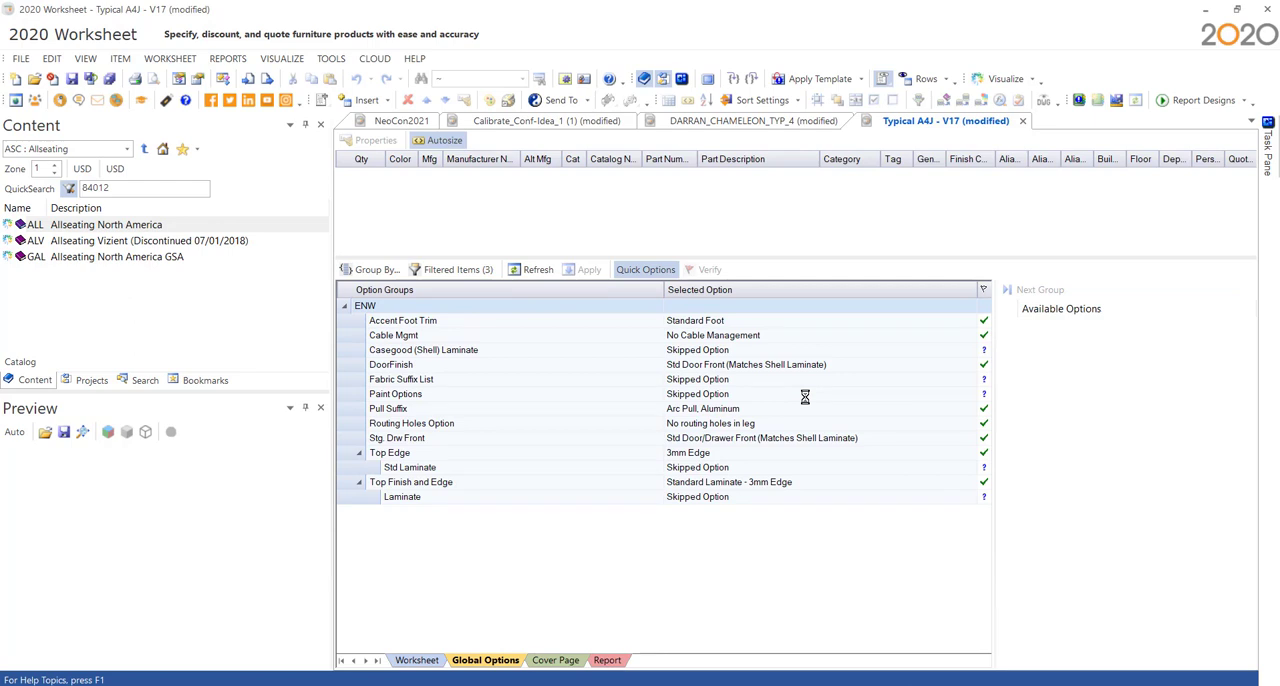
click(305, 124)
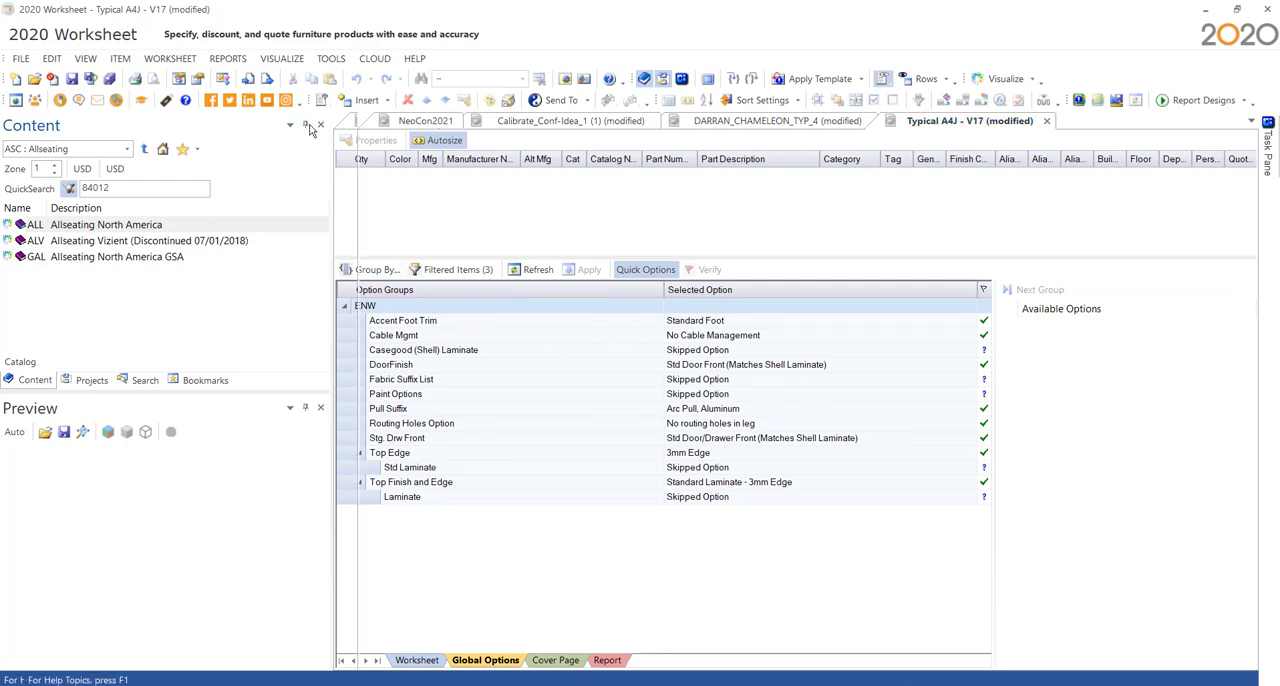
click(331, 126)
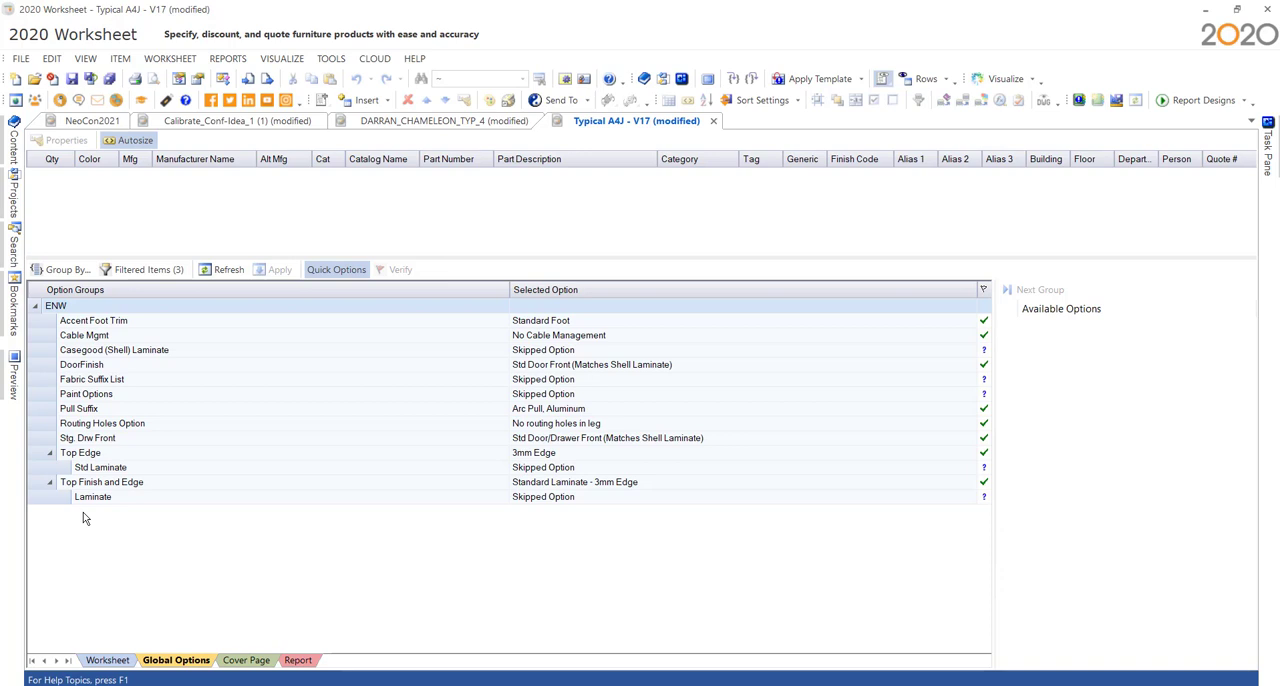
- Compare the worksheet items with the Global Options and group the option groups by Category in addition to Mfg
click(106, 661)
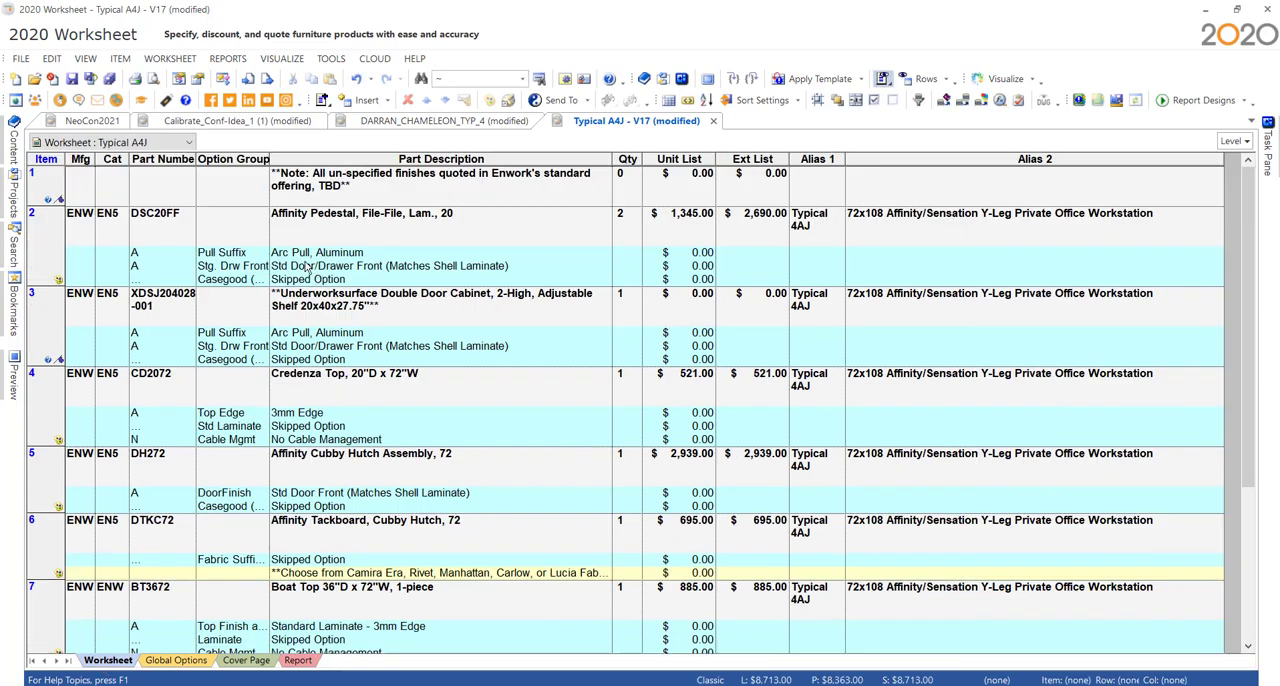
click(158, 662)
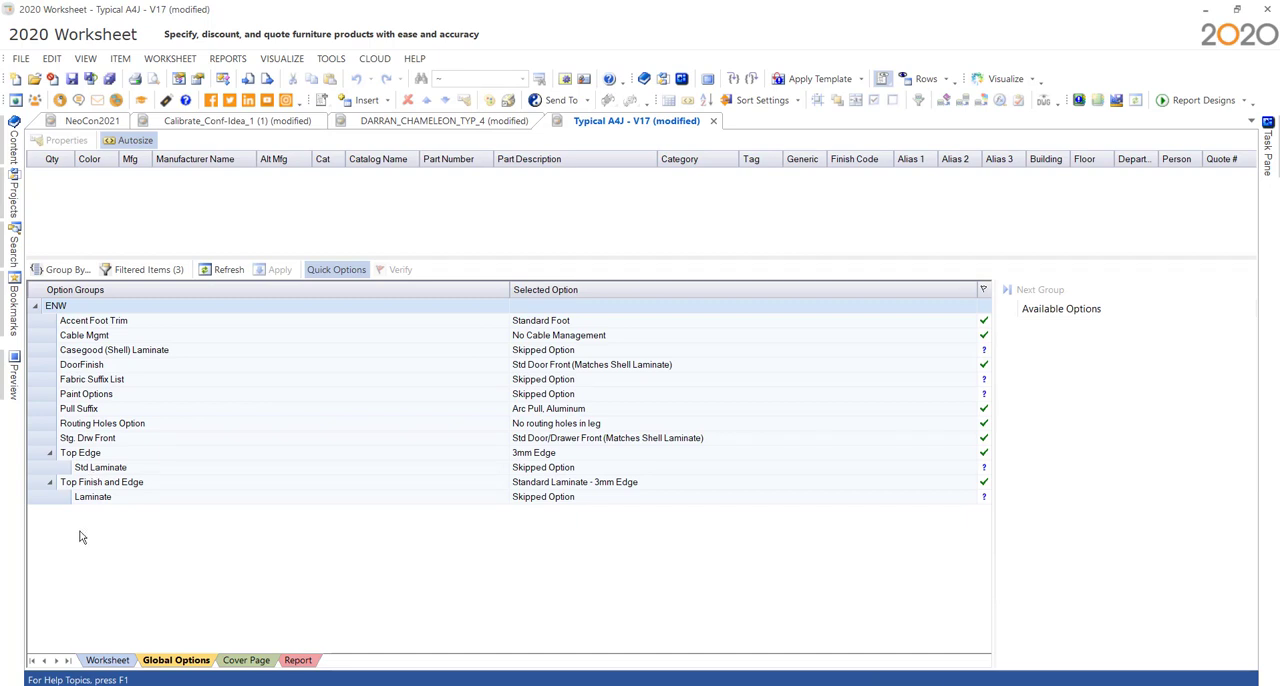
click(64, 272)
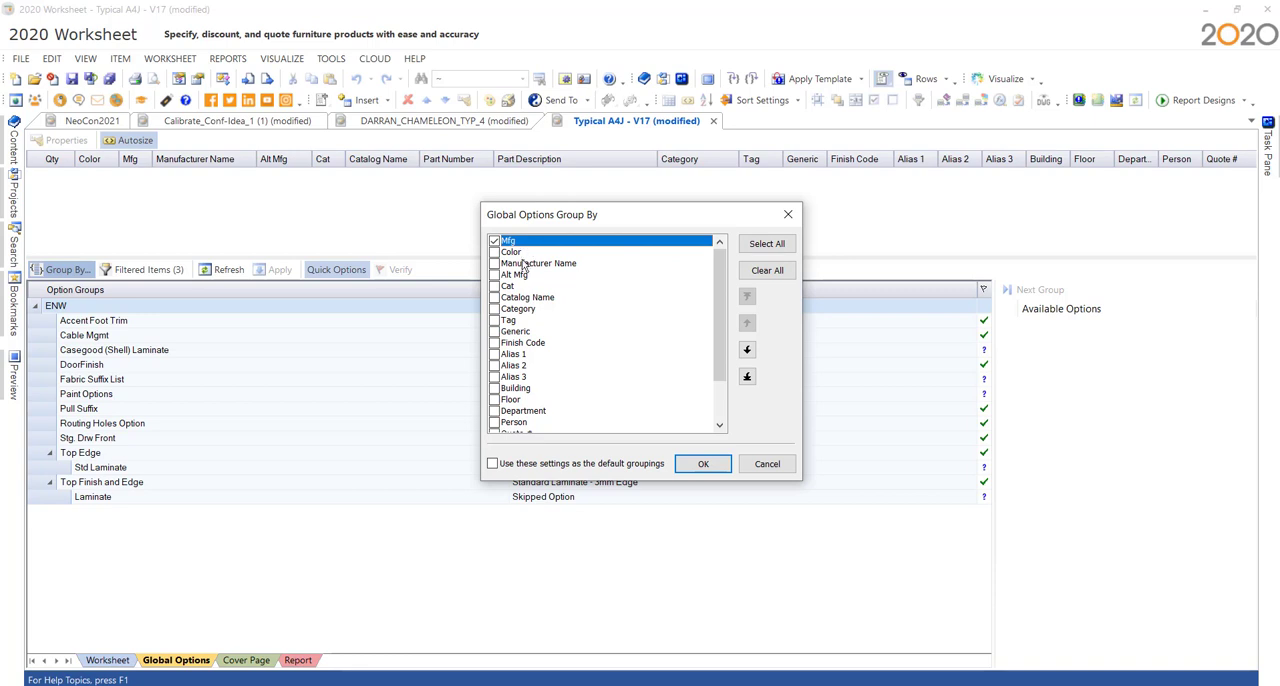
click(494, 309)
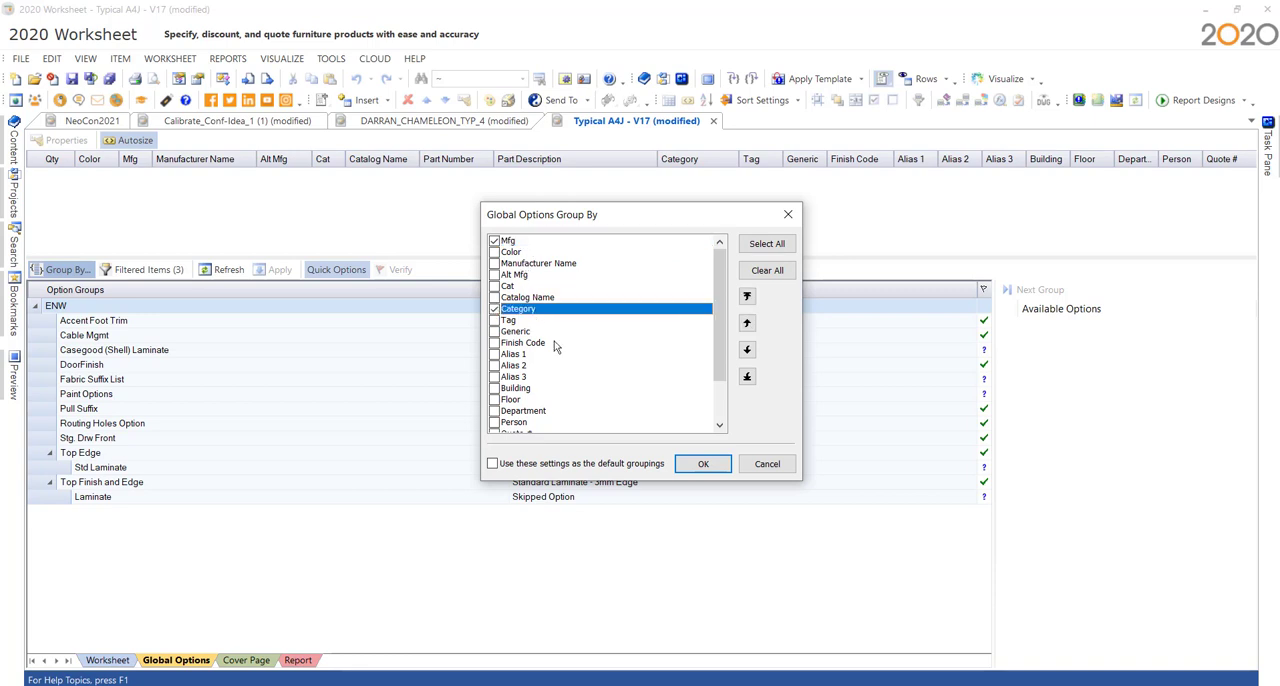
click(698, 468)
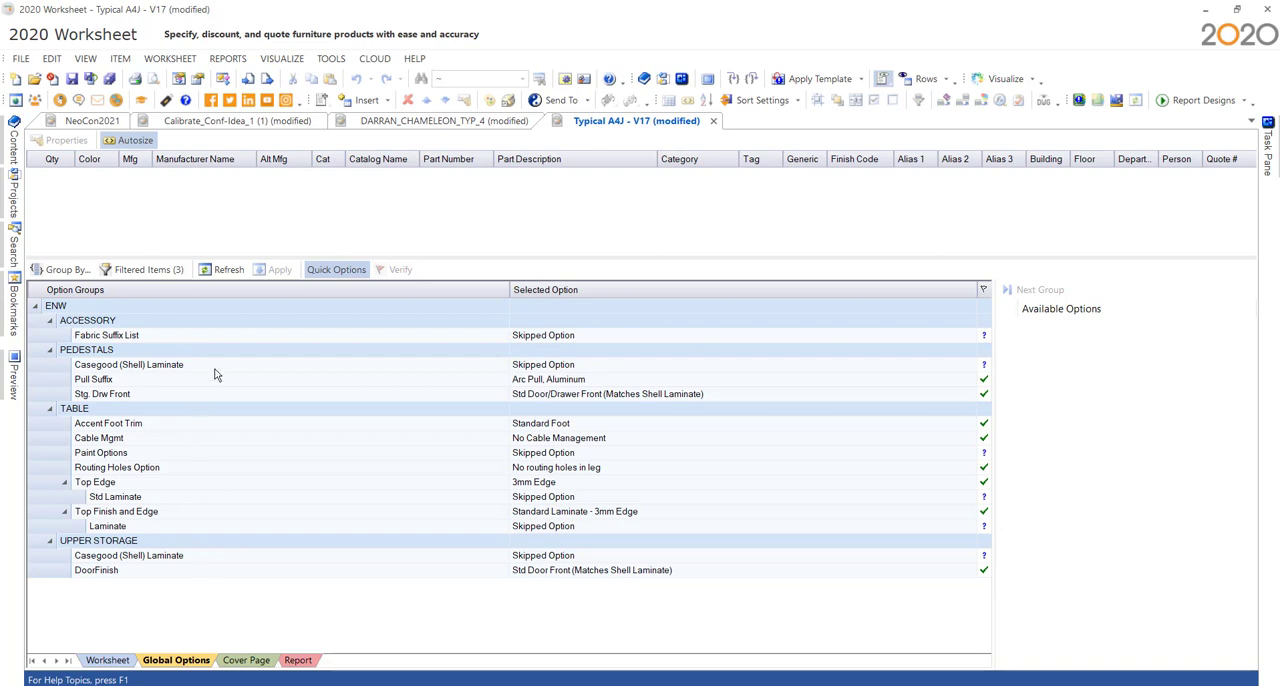
- Set the Casegood (Shell) Laminate of the pedestals to Wilsonart Grey Elm (8201K-12) in Global Options
click(563, 366)
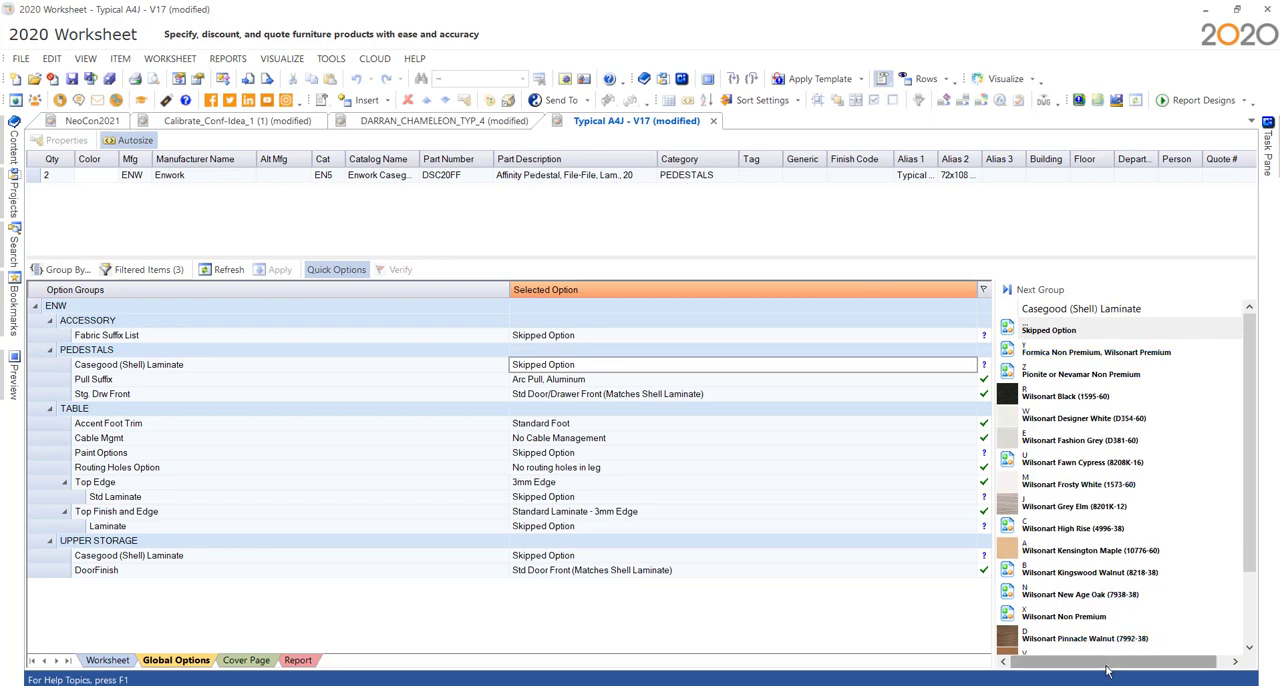
click(1071, 514)
click(1071, 514)
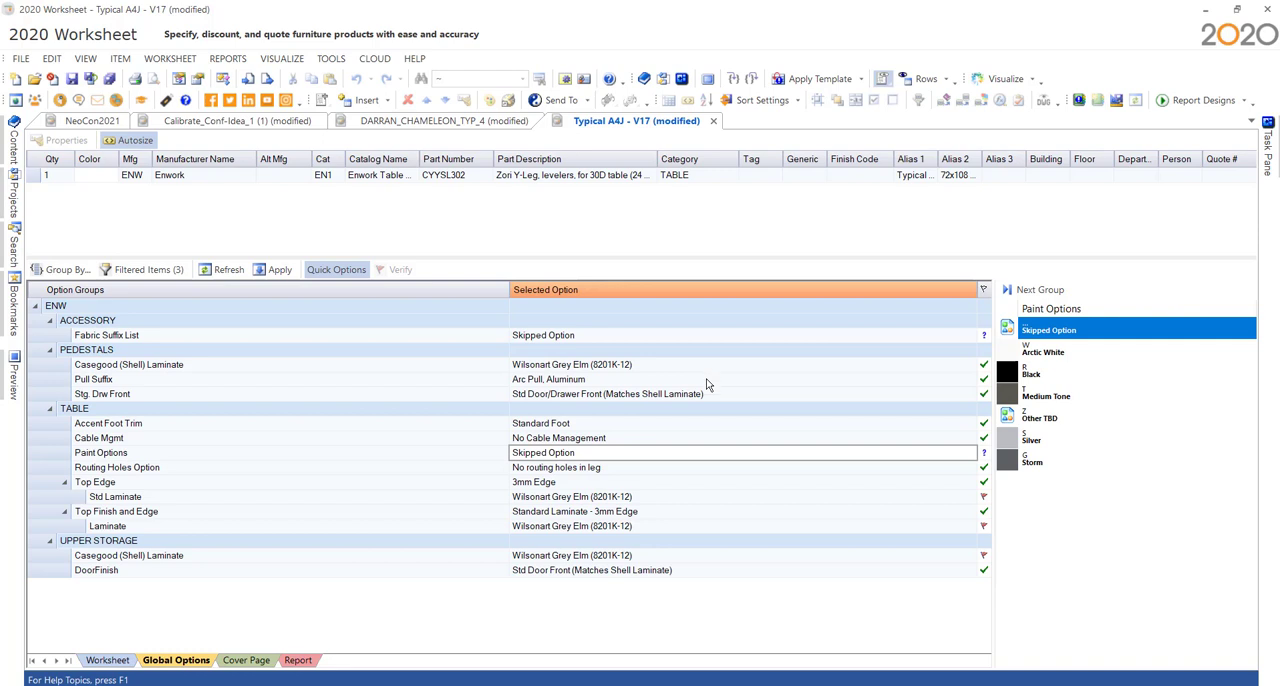
- Review the flagged Grey Elm laminate selections under Table and Upper Storage, save the worksheet and mark them as verified
click(642, 497)
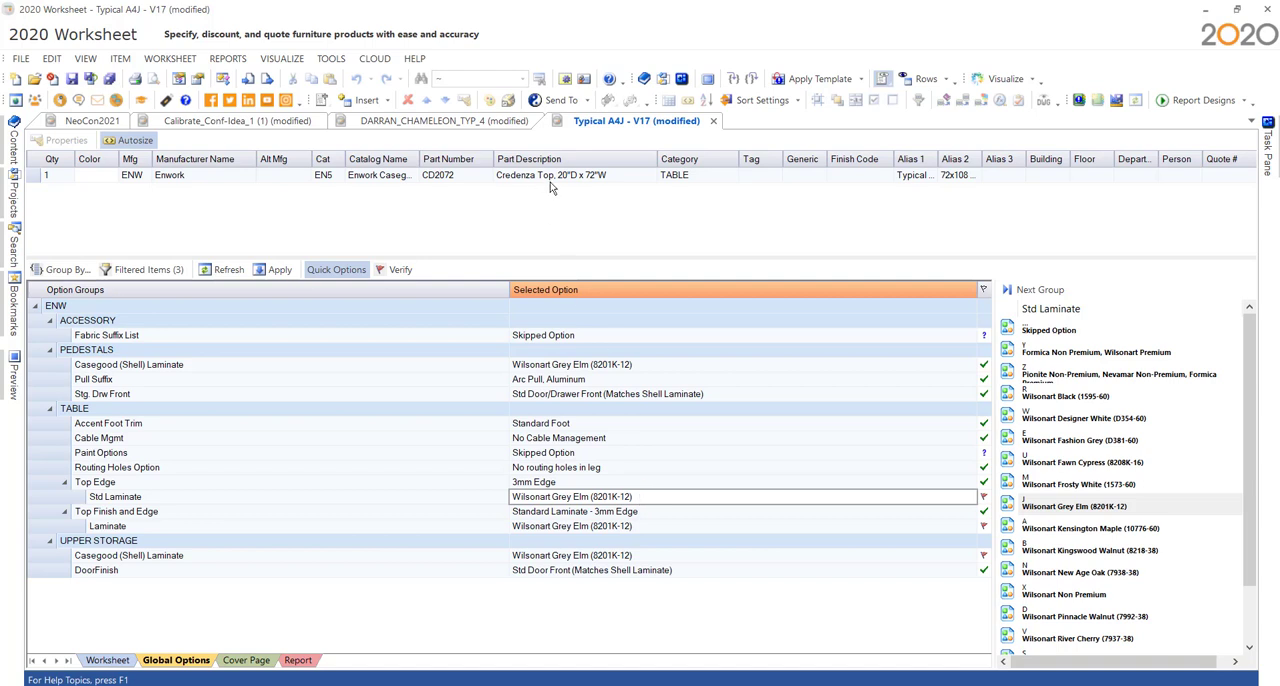
click(650, 526)
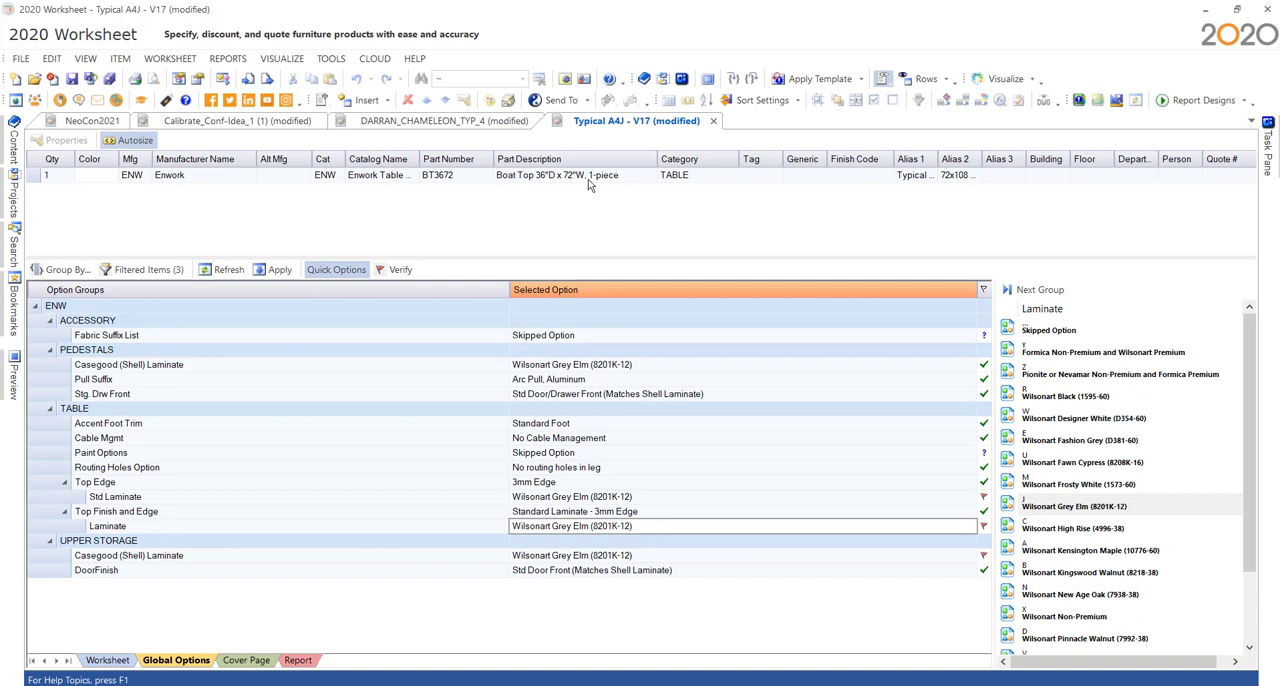
click(646, 554)
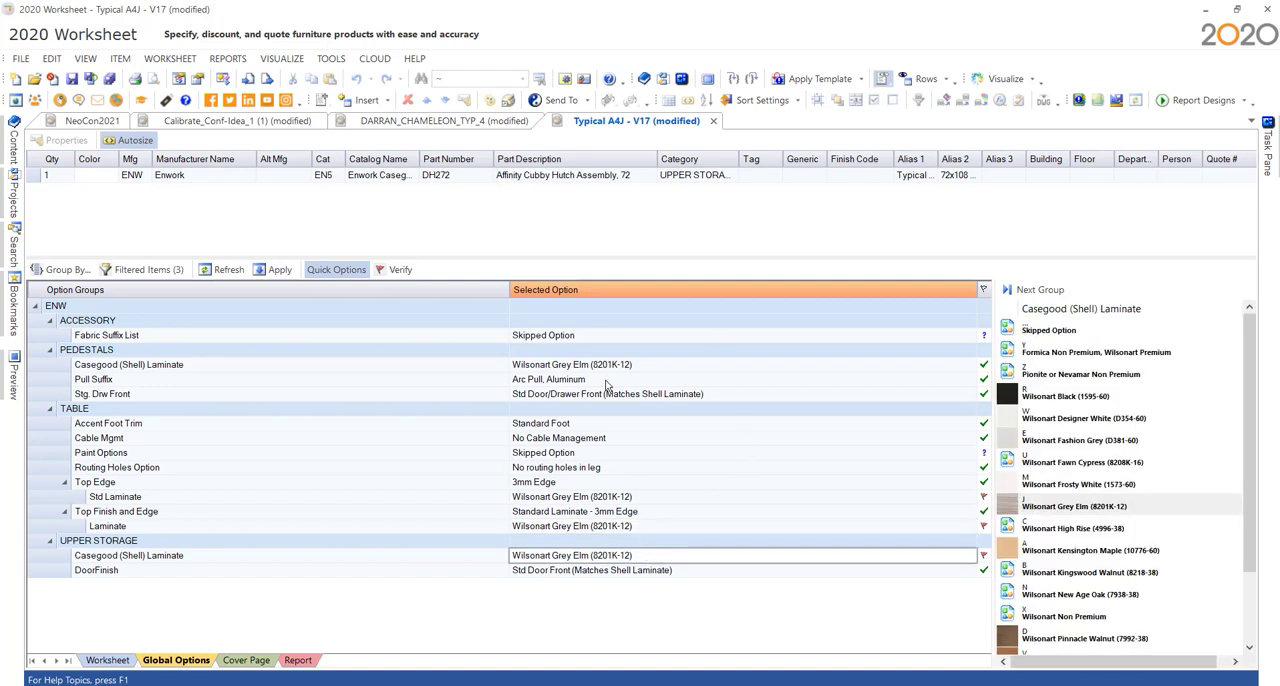
key(ctrl+s)
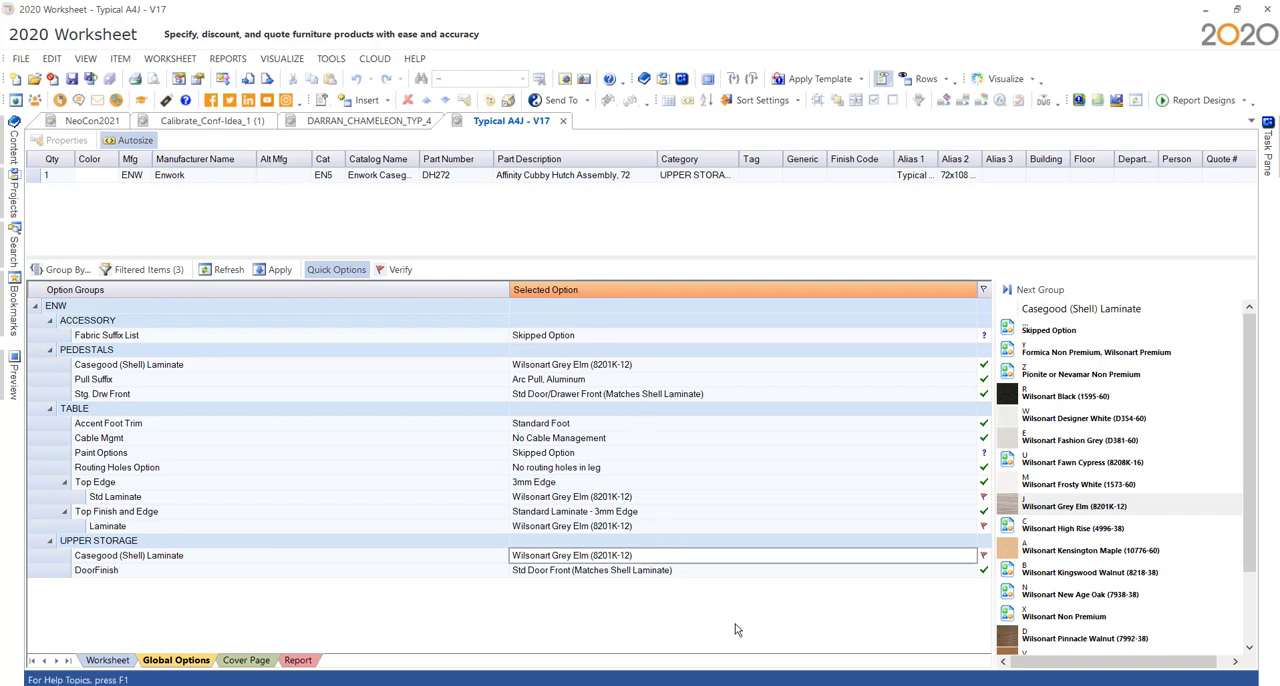
click(983, 497)
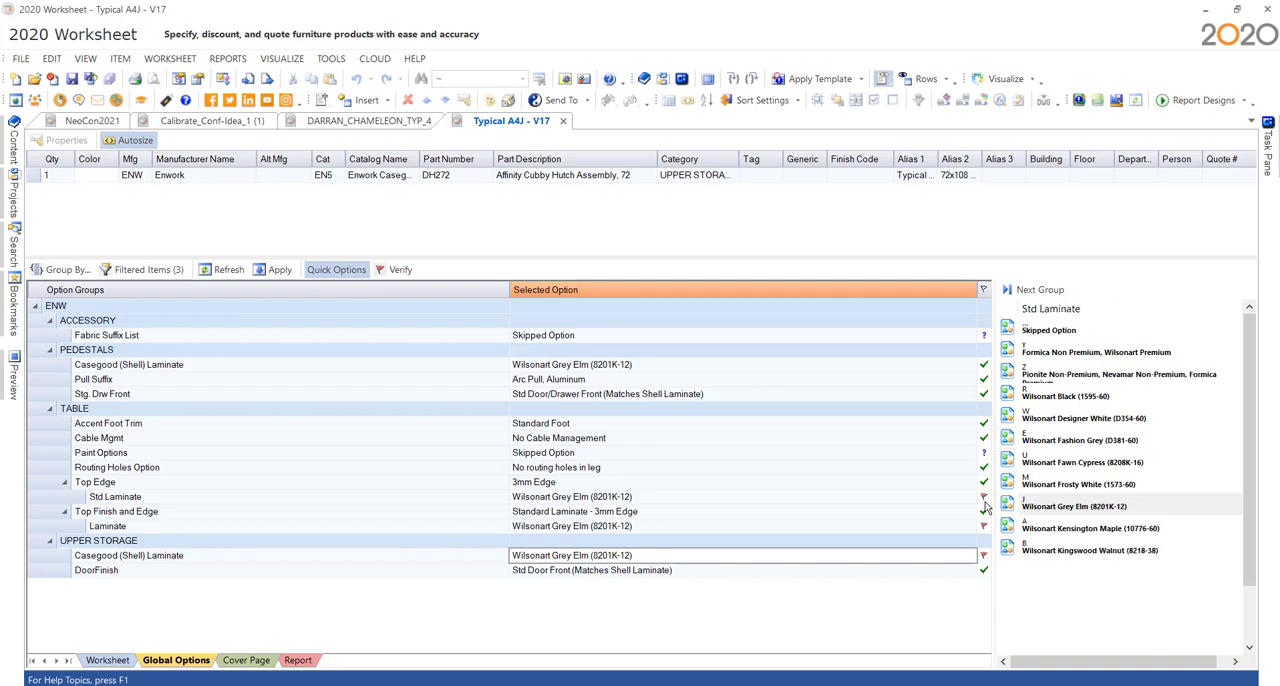
click(983, 555)
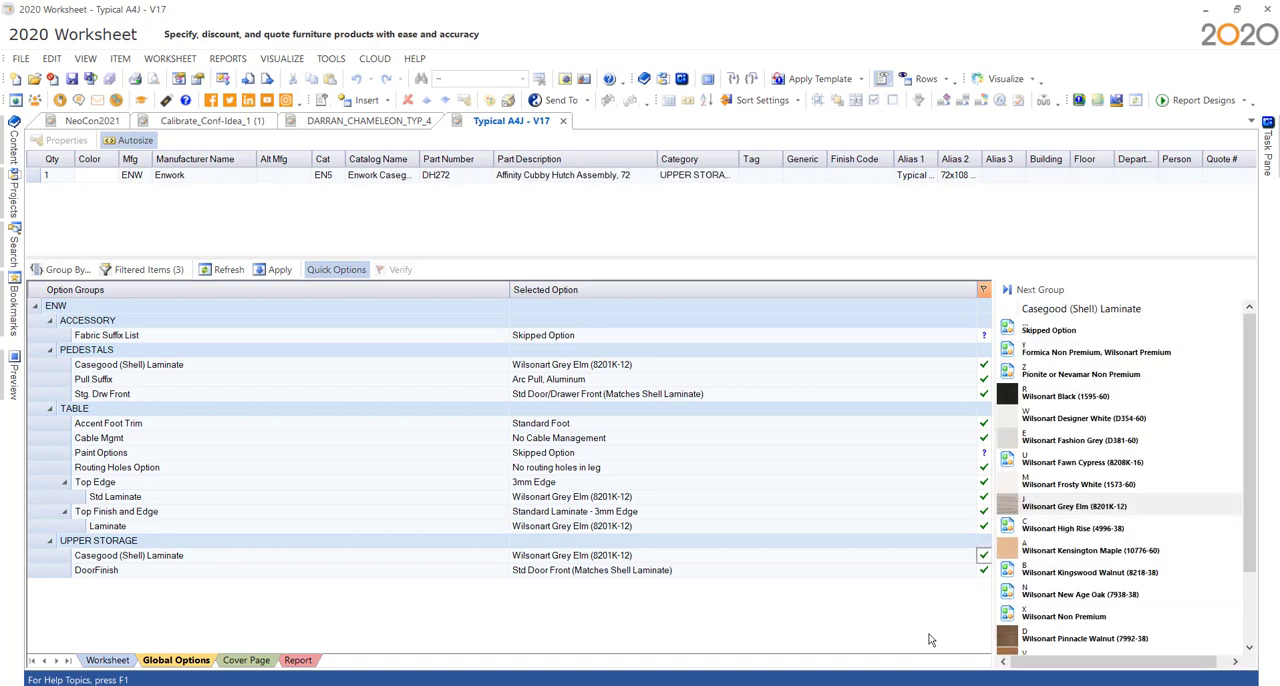
- Set Paint Options to Medium Tone and the tackboard fabric to Camira Era Calendar, and apply the global options to the worksheet
click(668, 453)
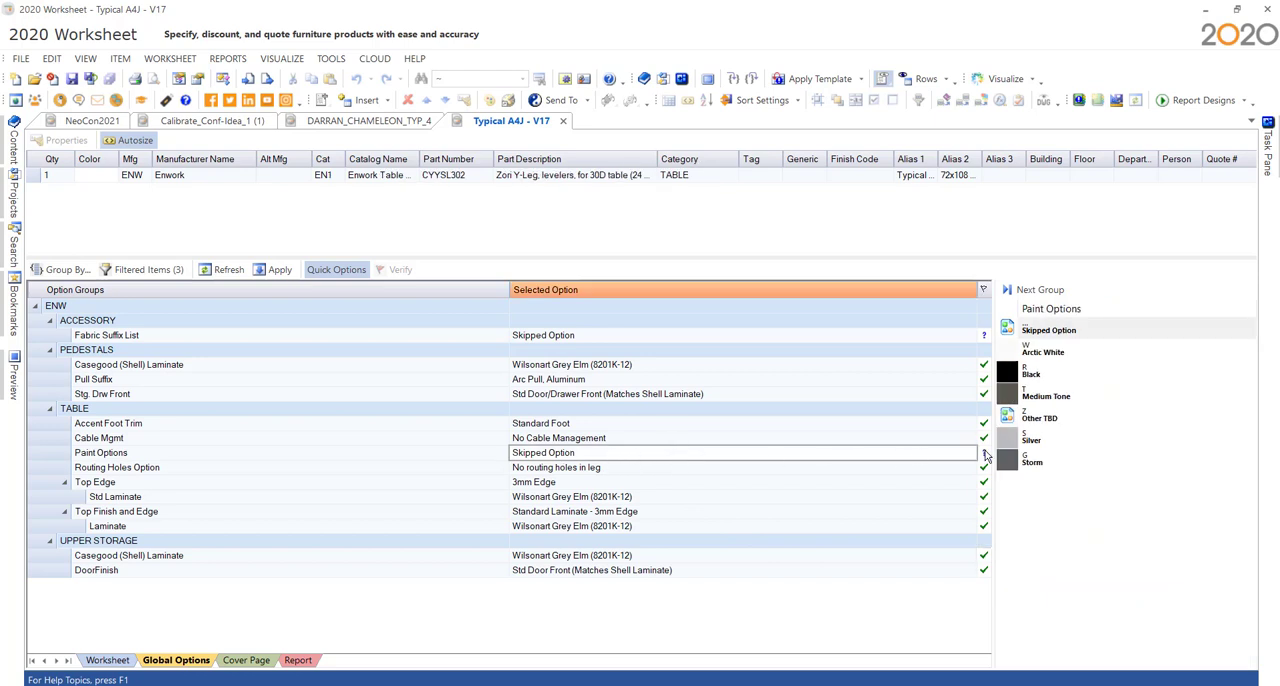
click(1046, 396)
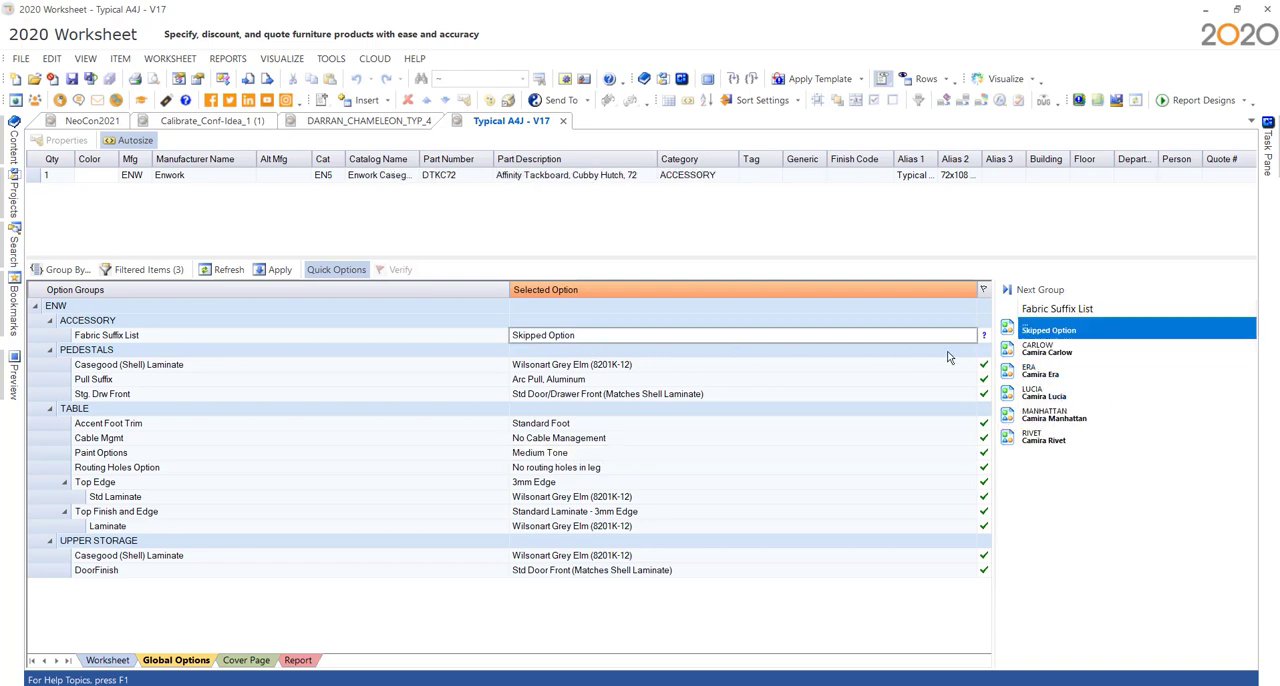
click(1041, 376)
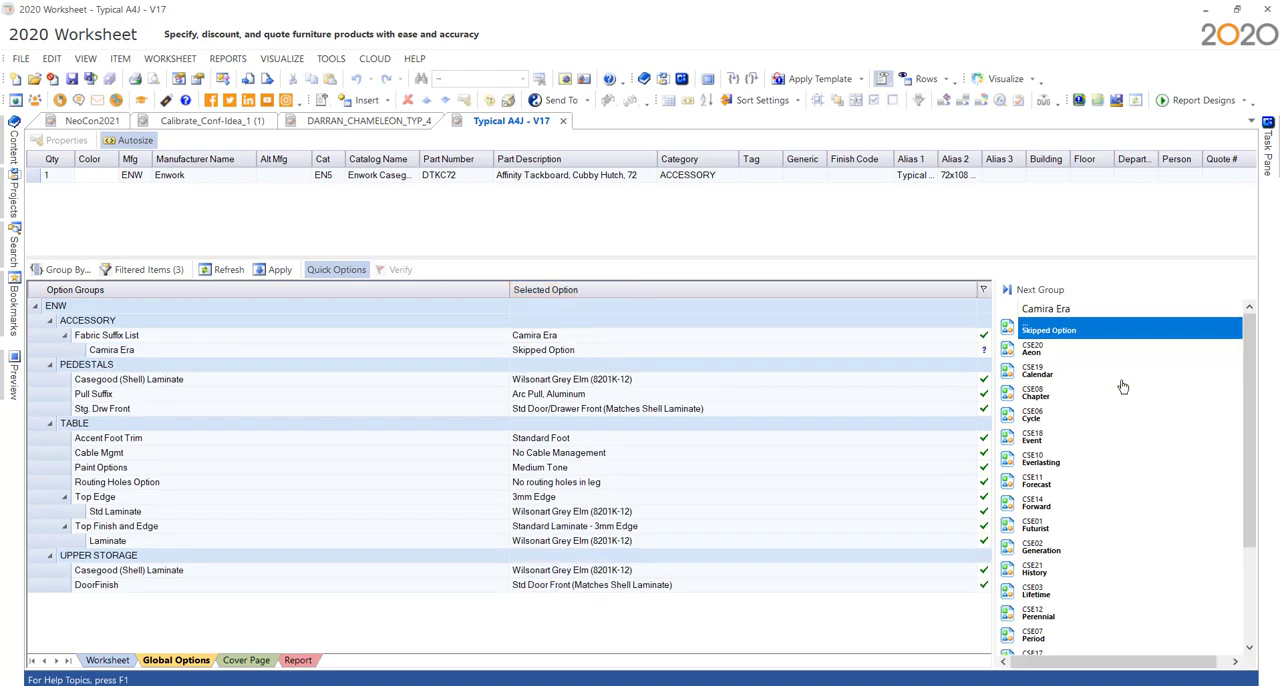
click(1058, 370)
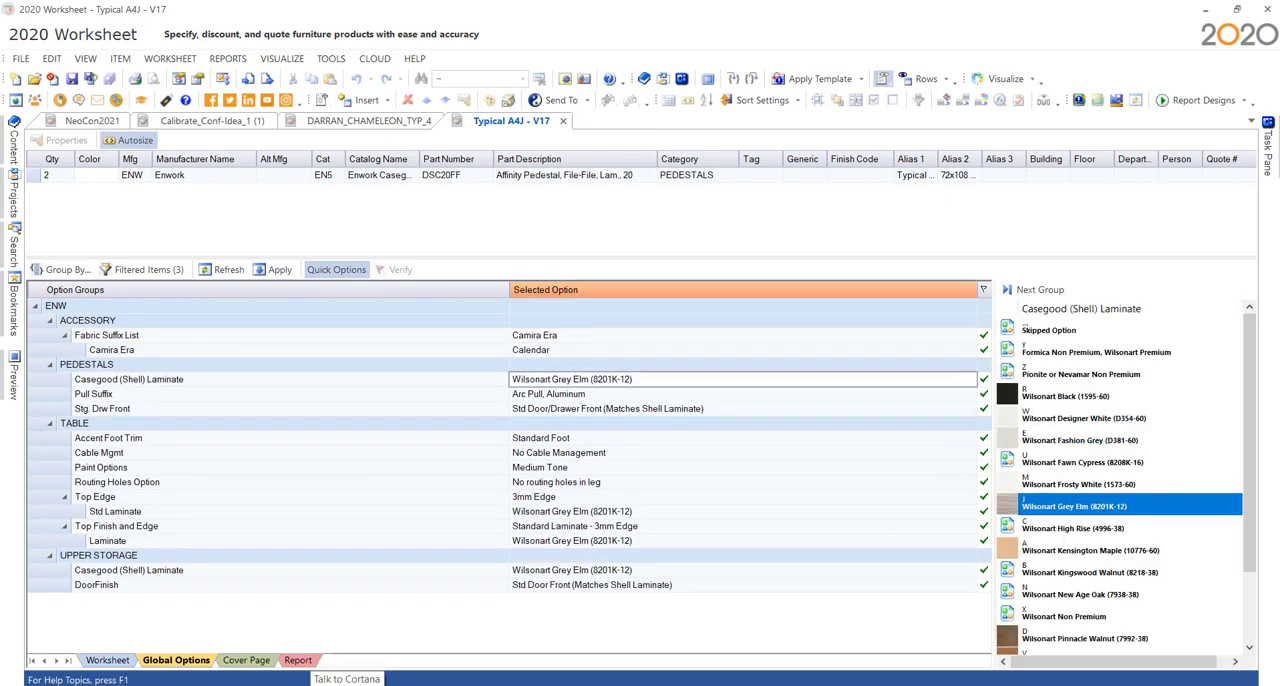
click(120, 662)
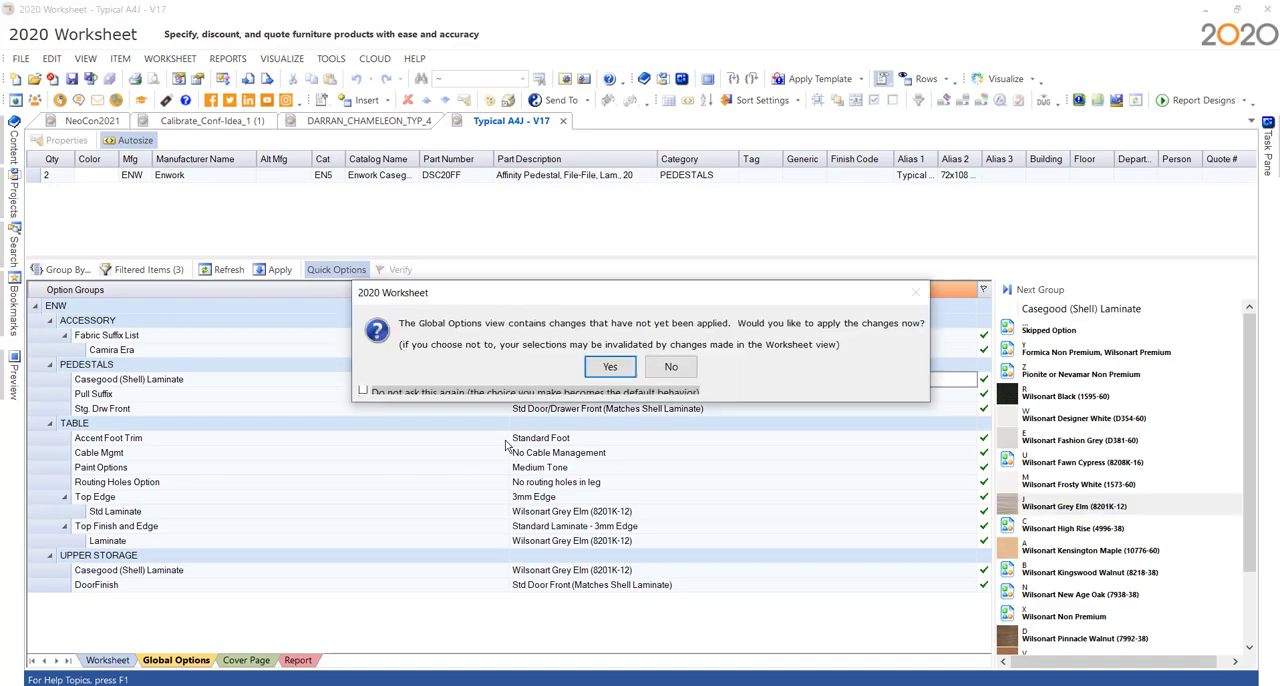
click(612, 366)
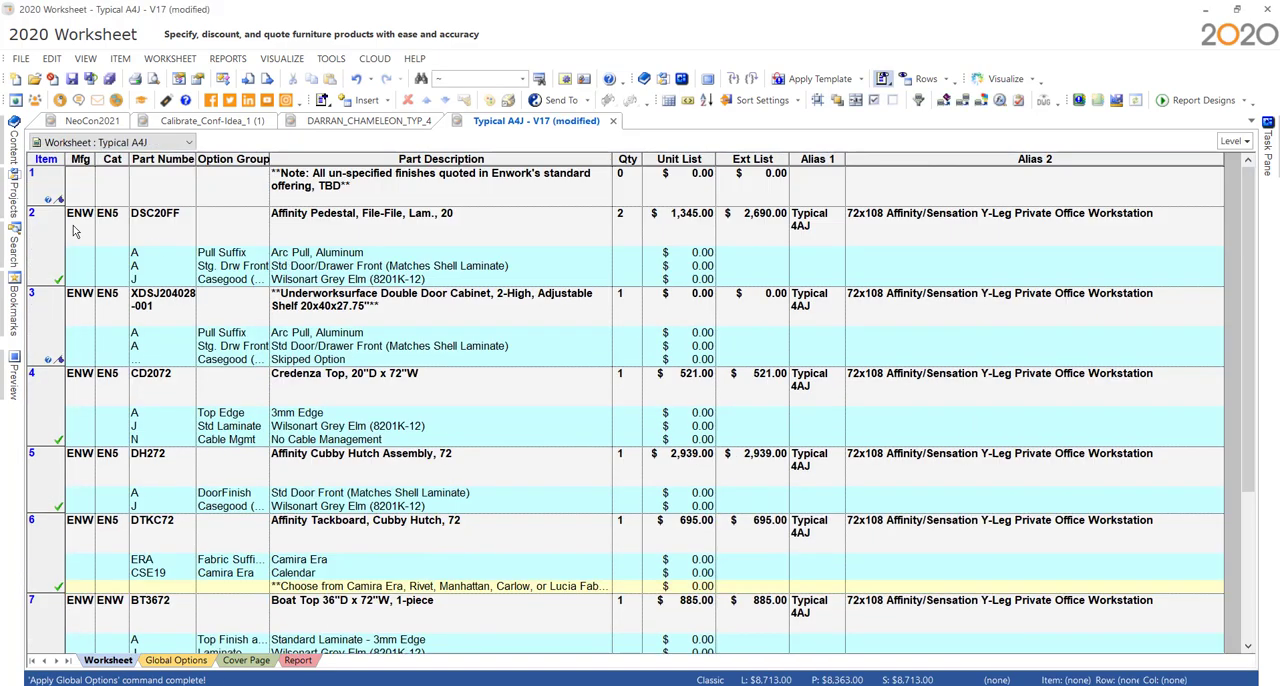
- Examine the finishes applied to the worksheet items, checking the laminate option of the credenza top and the Affinity pedestal
scroll(62, 566, down, 3)
scroll(62, 566, down, 1)
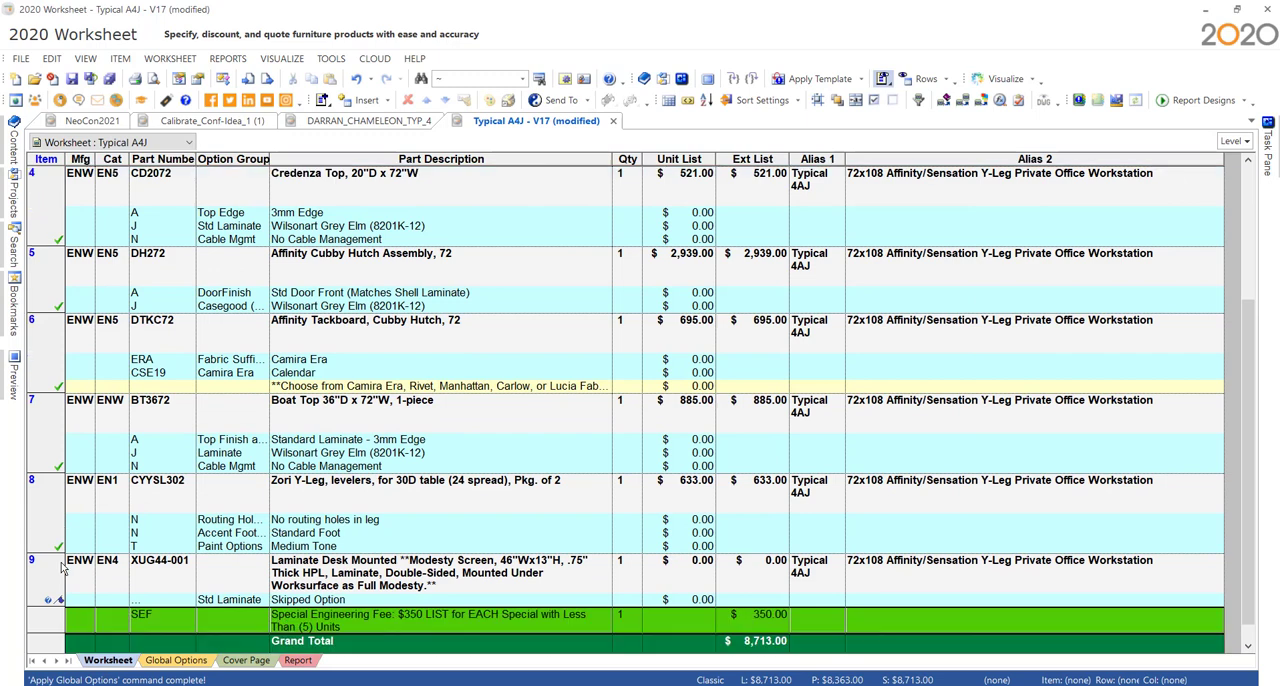
scroll(418, 529, up, 1)
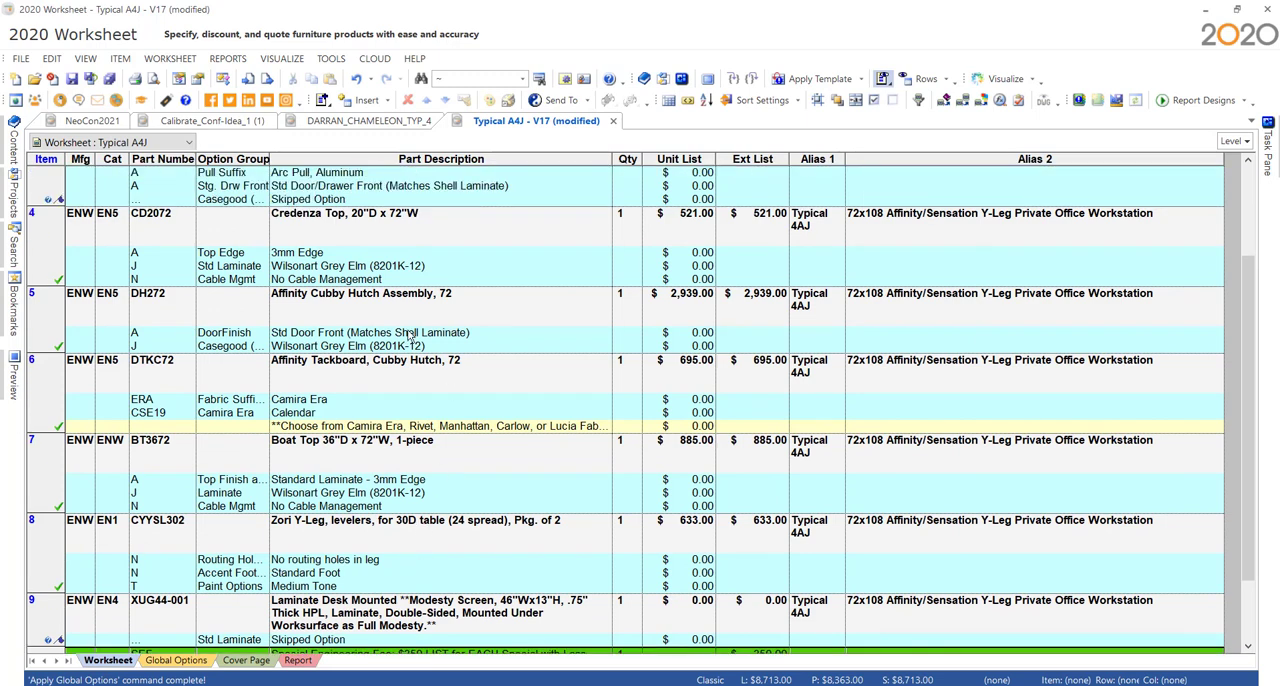
click(407, 268)
drag(434, 263, 273, 260)
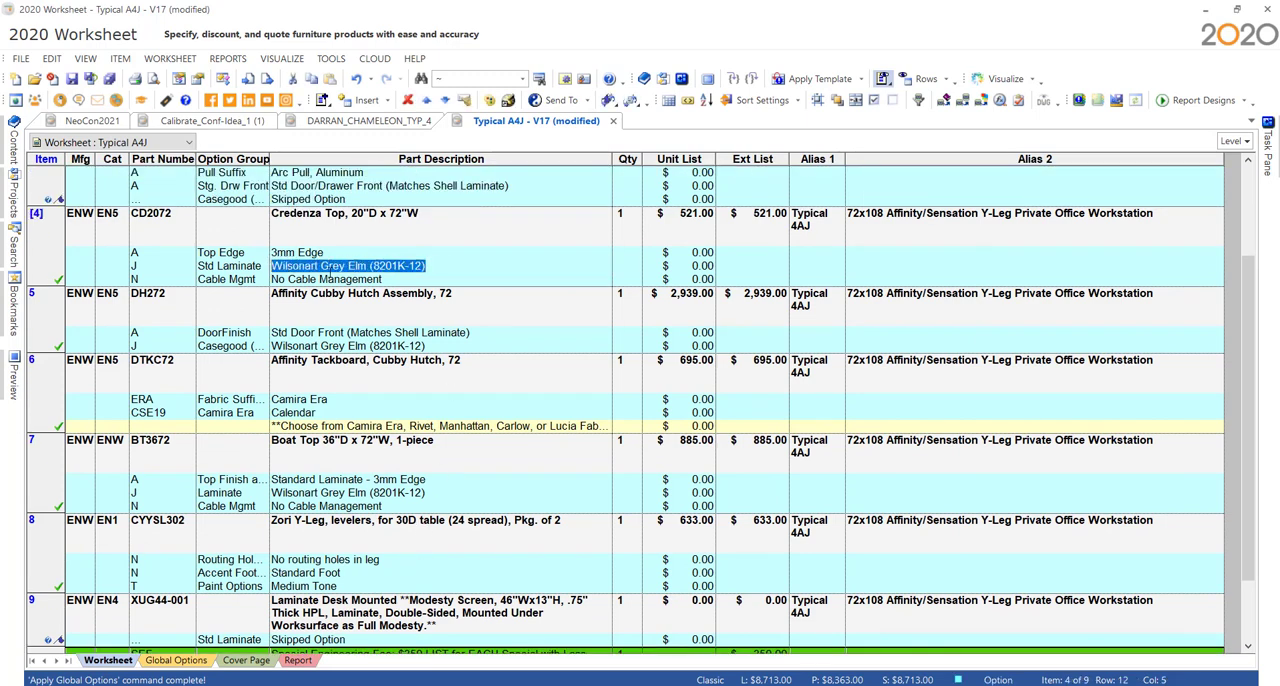
scroll(430, 285, up, 3)
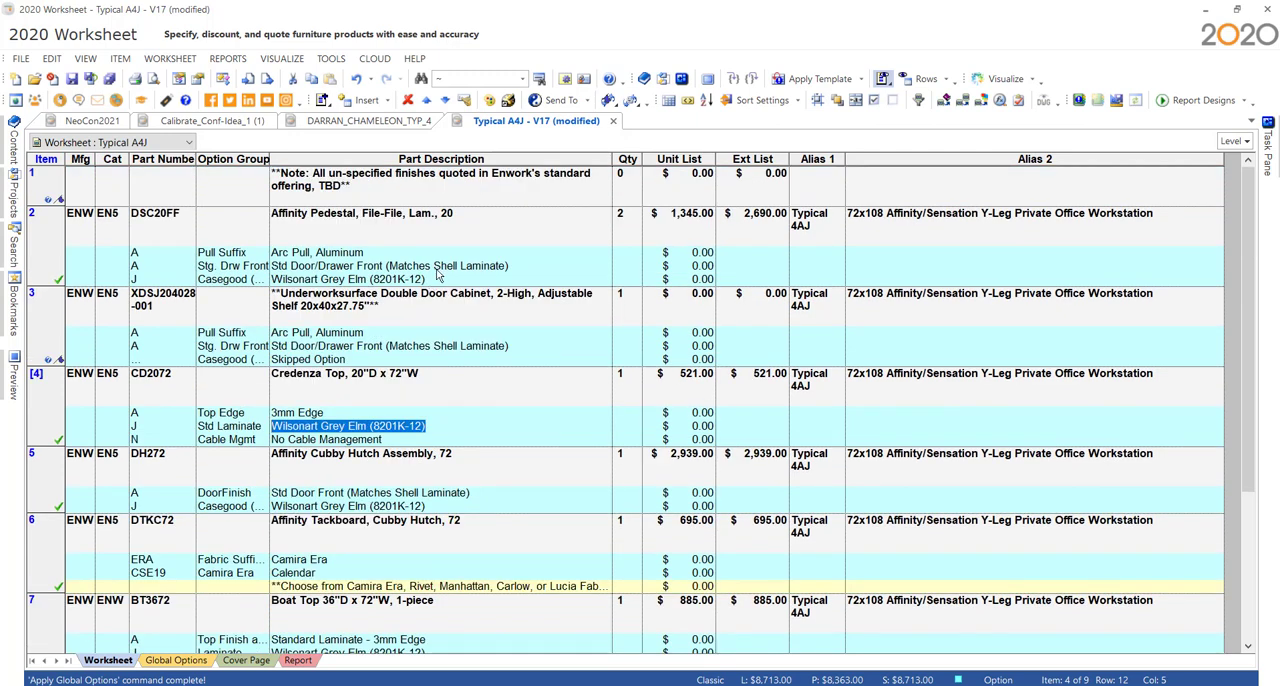
click(438, 273)
drag(450, 277, 286, 282)
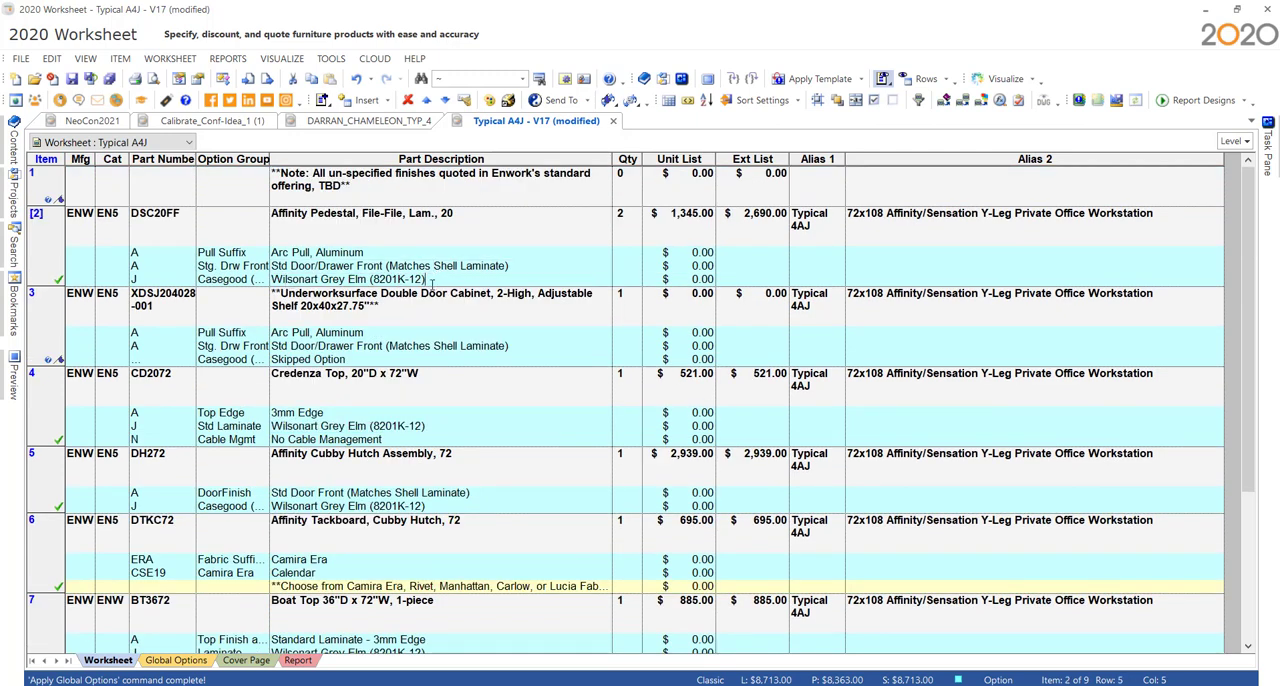
drag(430, 281, 250, 284)
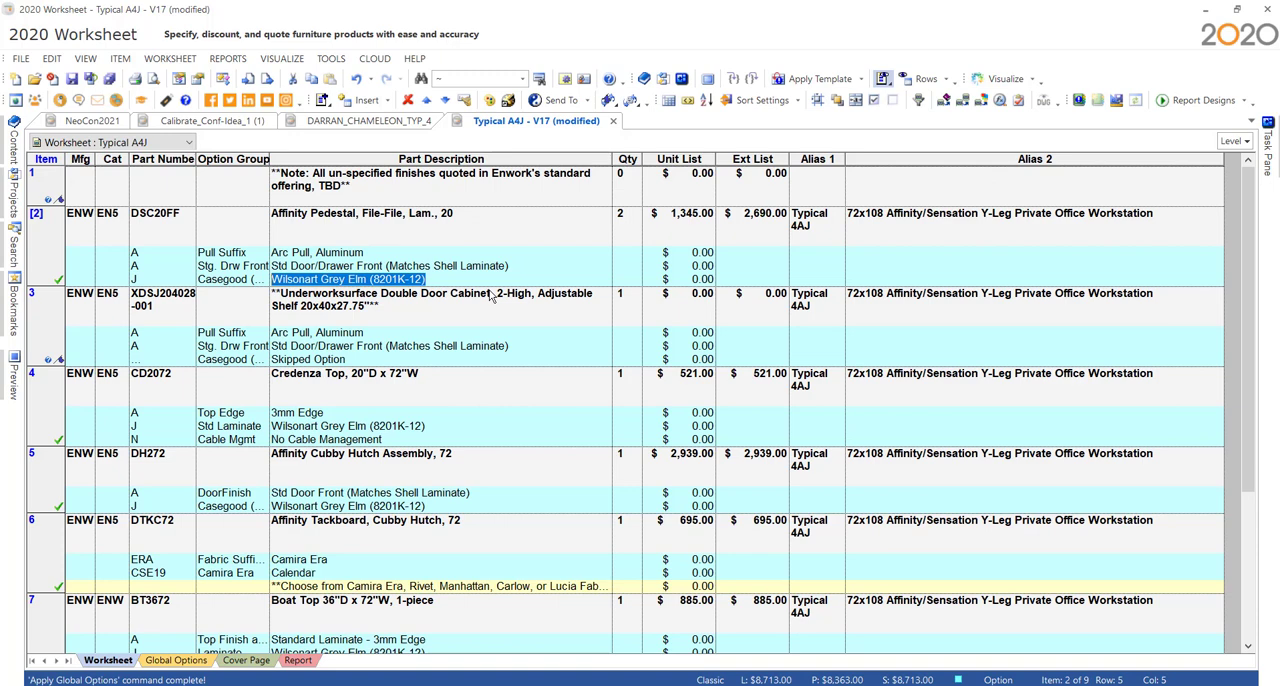
- Review the fields available for grouping the global options, then return to the worksheet without changing them
click(194, 664)
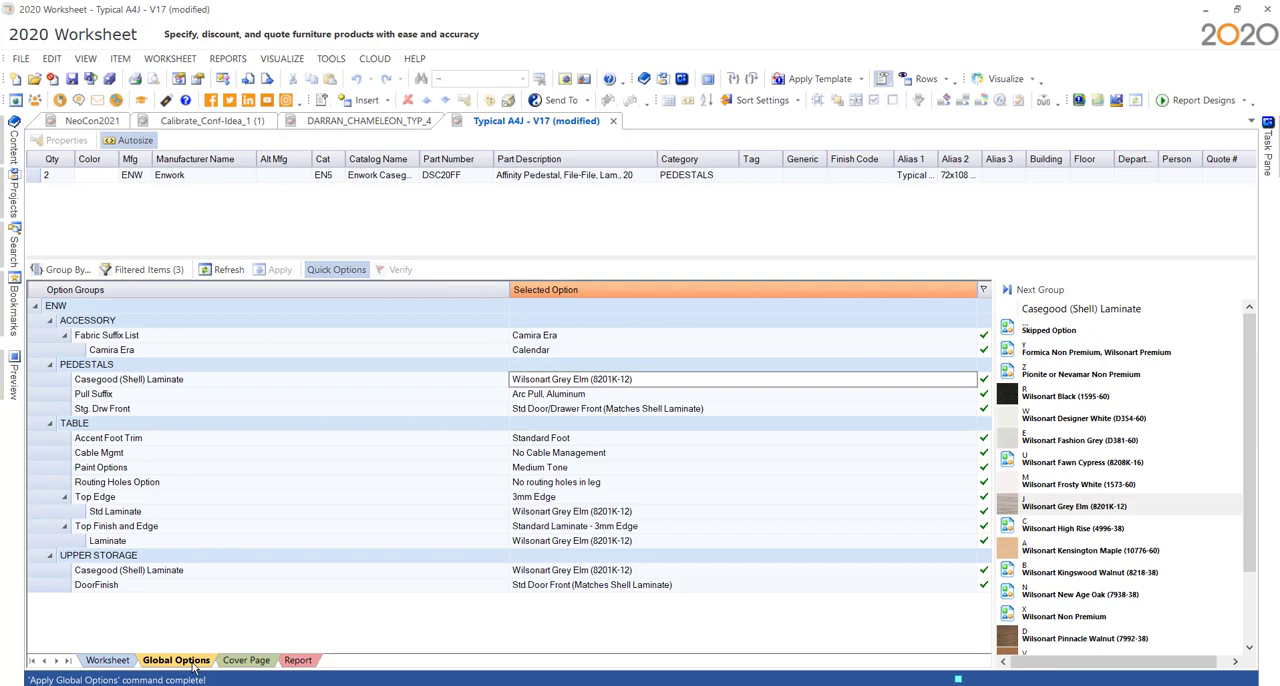
click(65, 269)
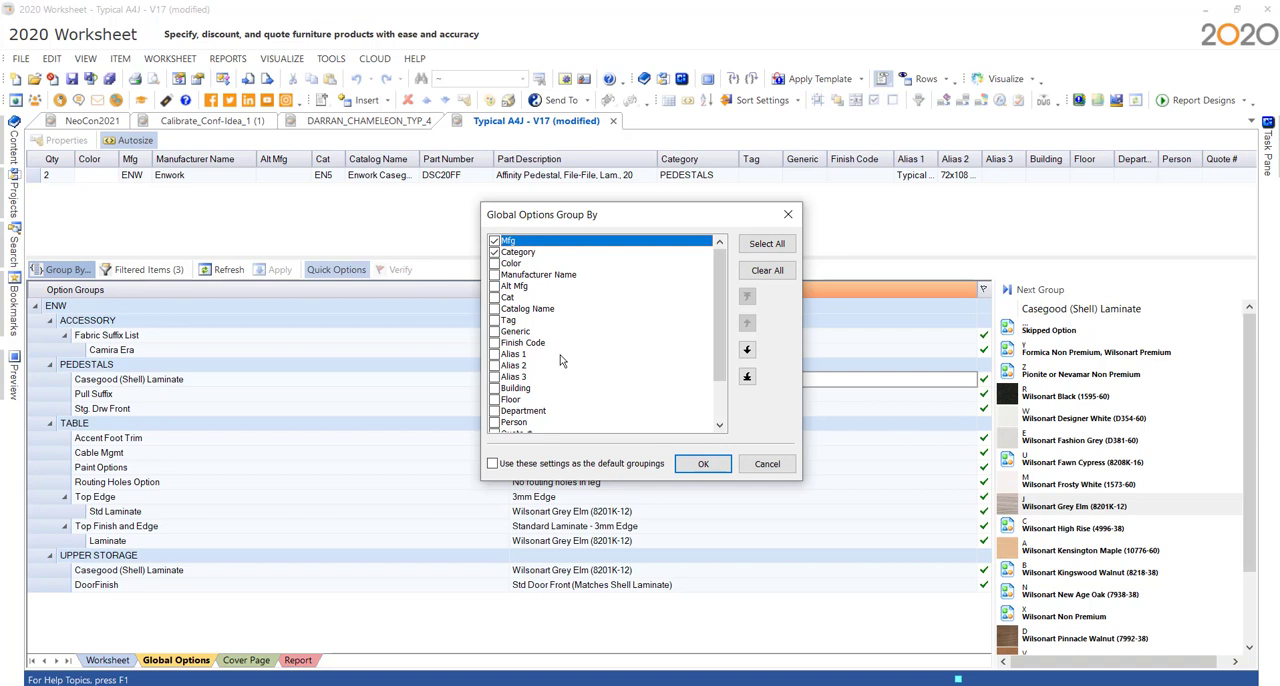
click(789, 215)
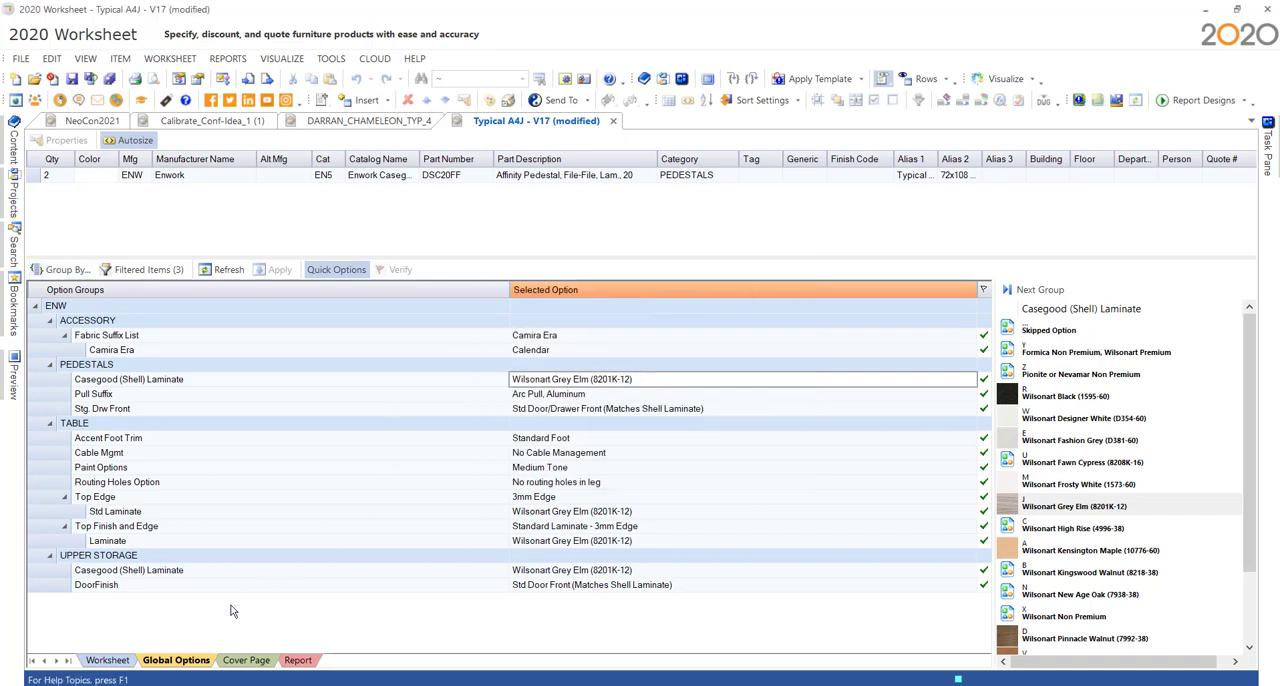
click(107, 660)
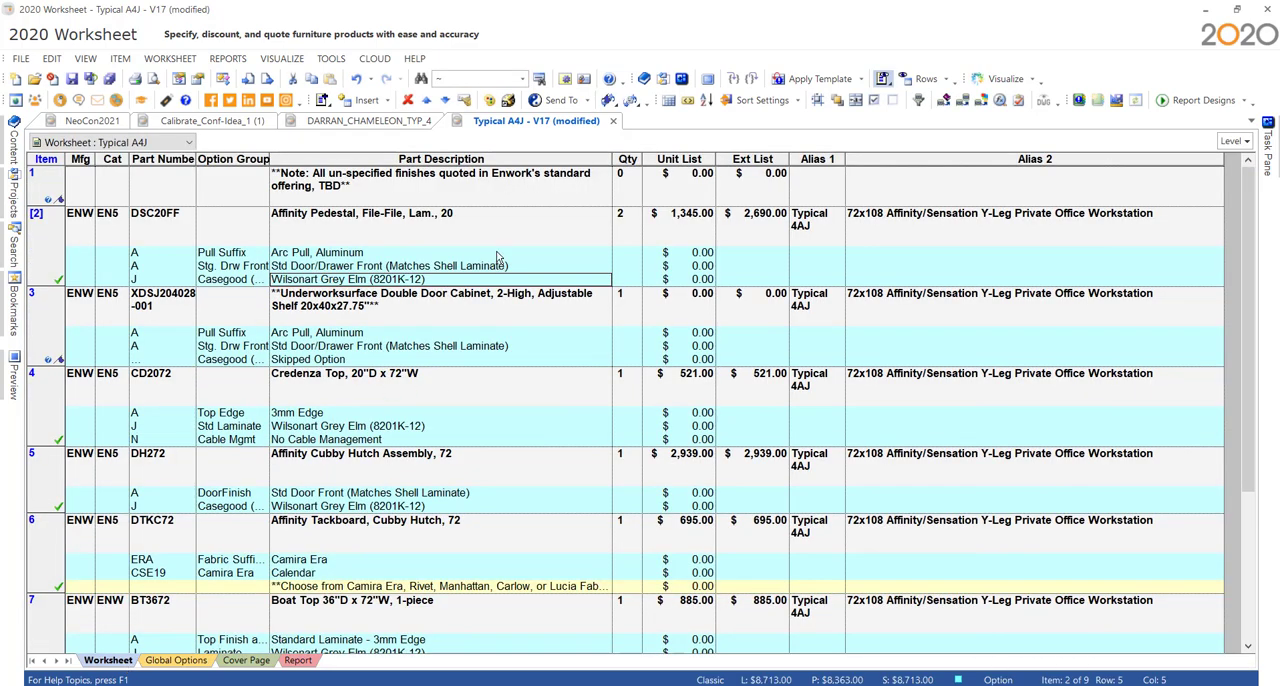
- Switch to the browser and download the SIF/CET file of the ETC007 idea starter from the Etc. website
key(alt+Tab)
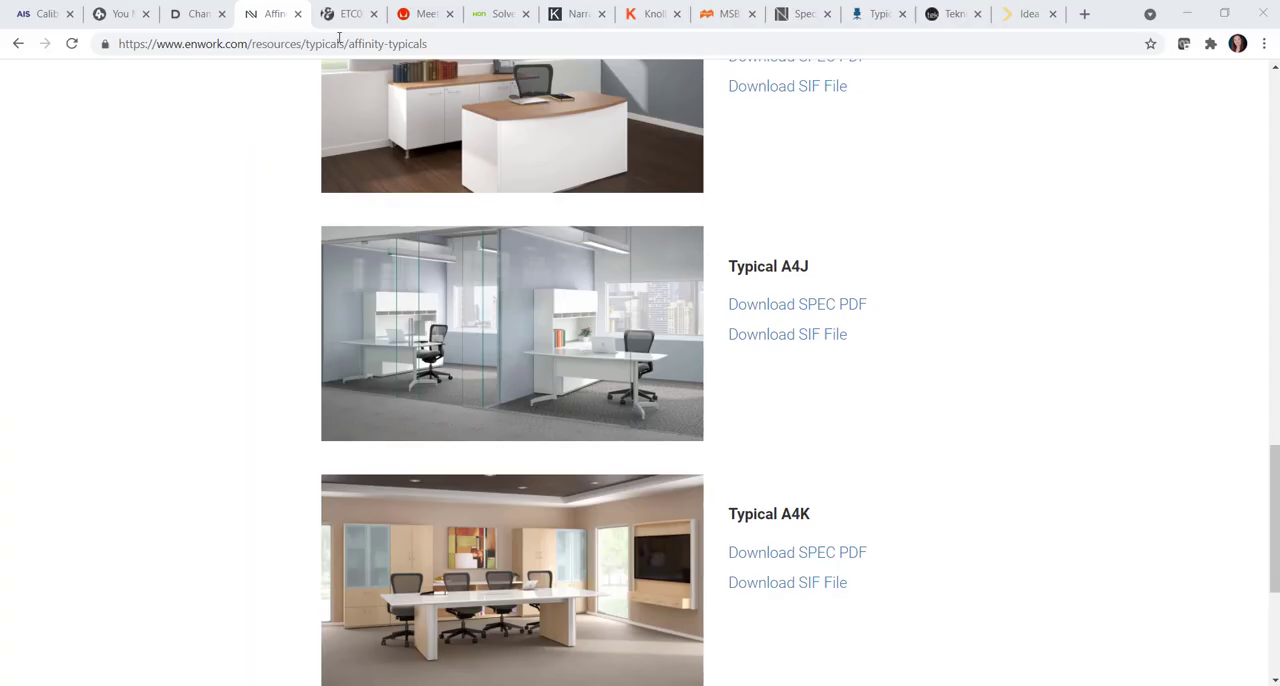
click(343, 14)
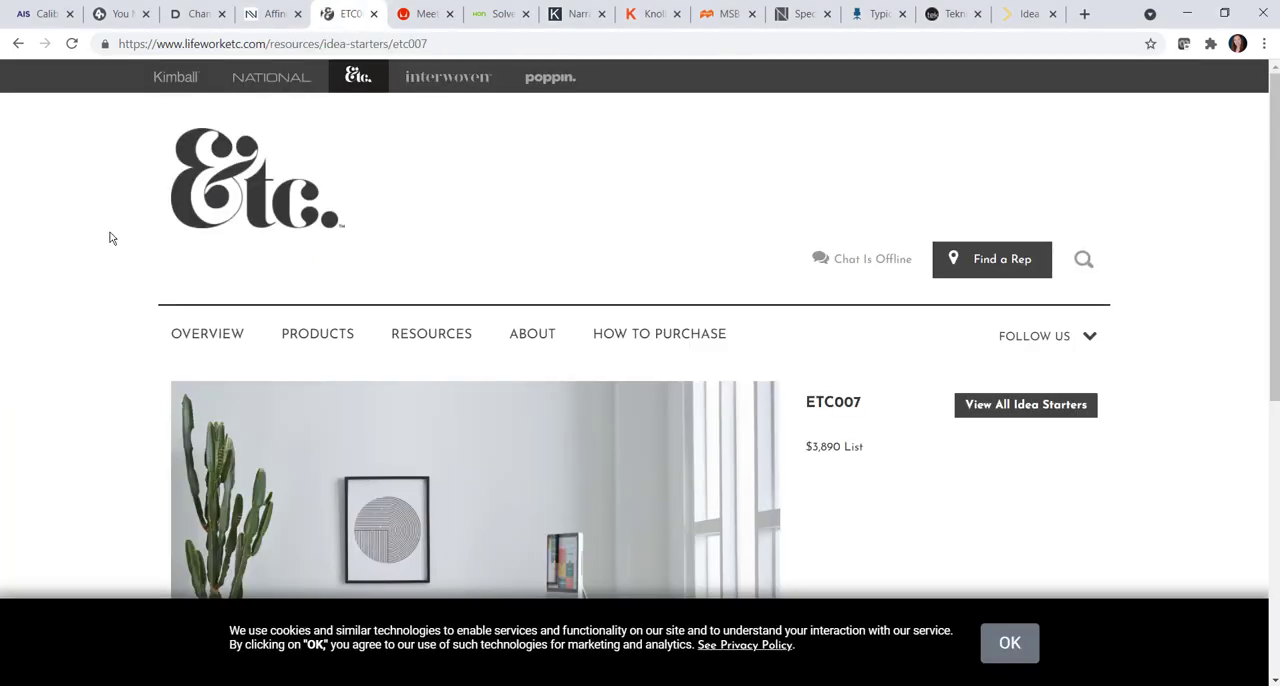
scroll(110, 240, down, 3)
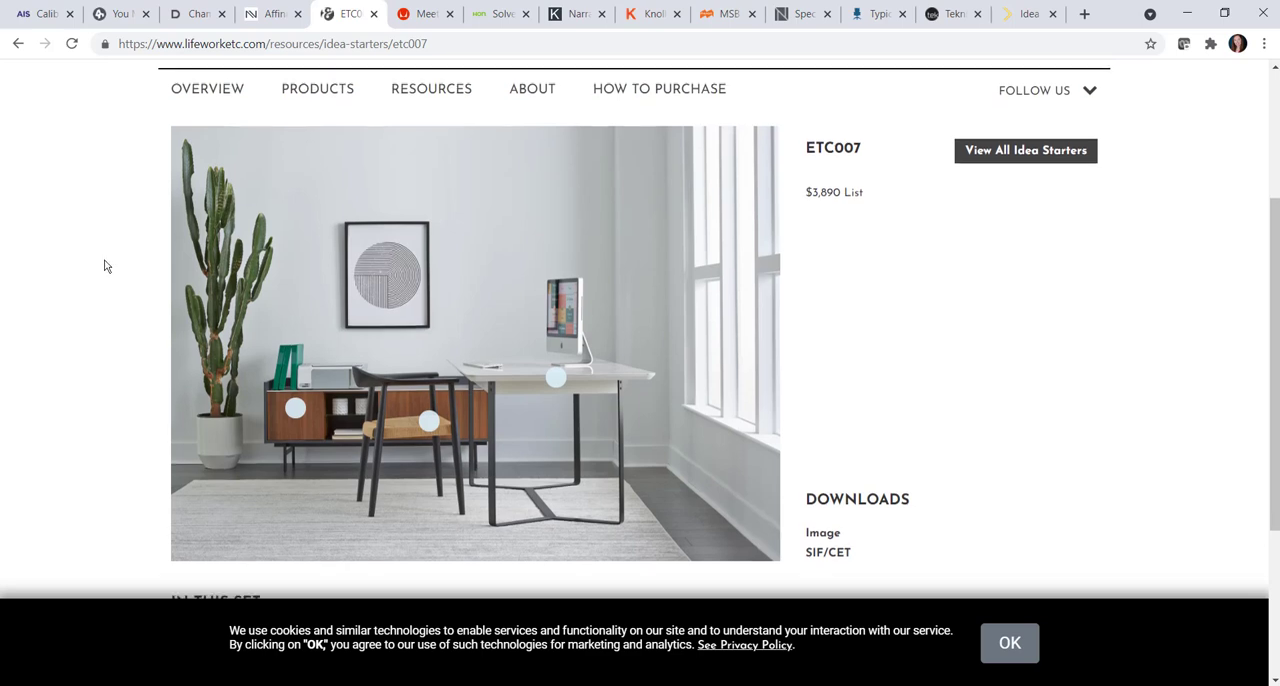
scroll(420, 370, down, 1)
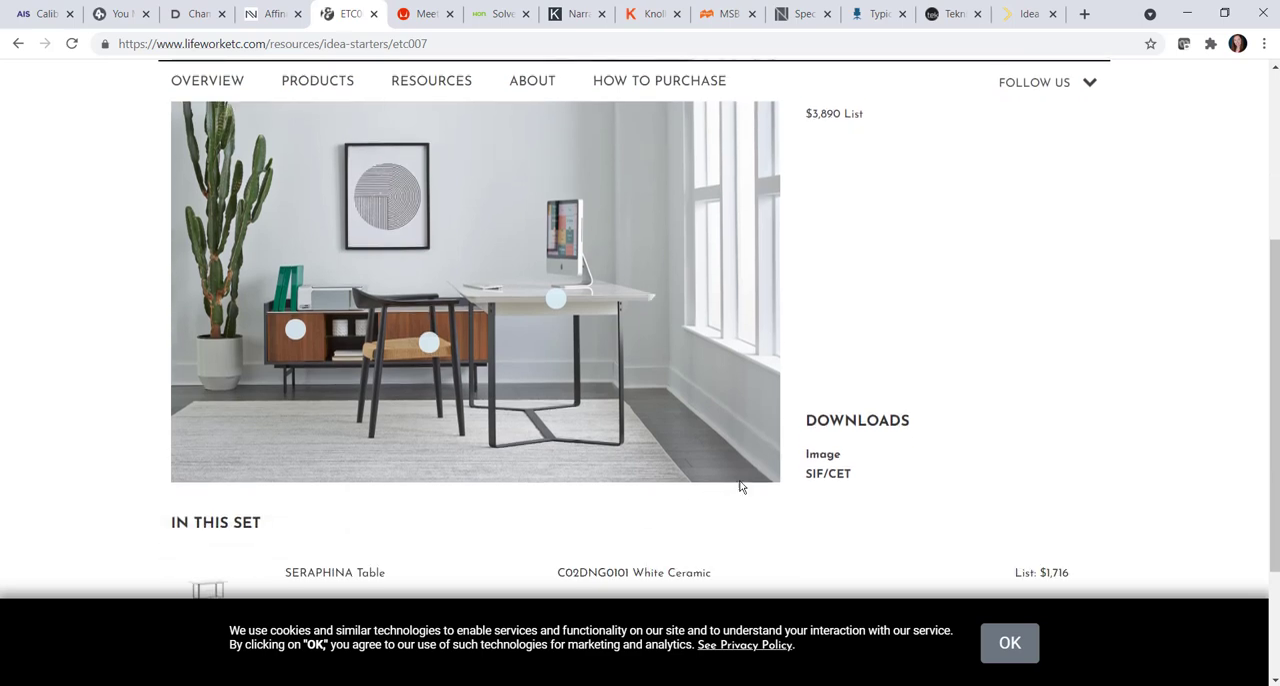
click(818, 476)
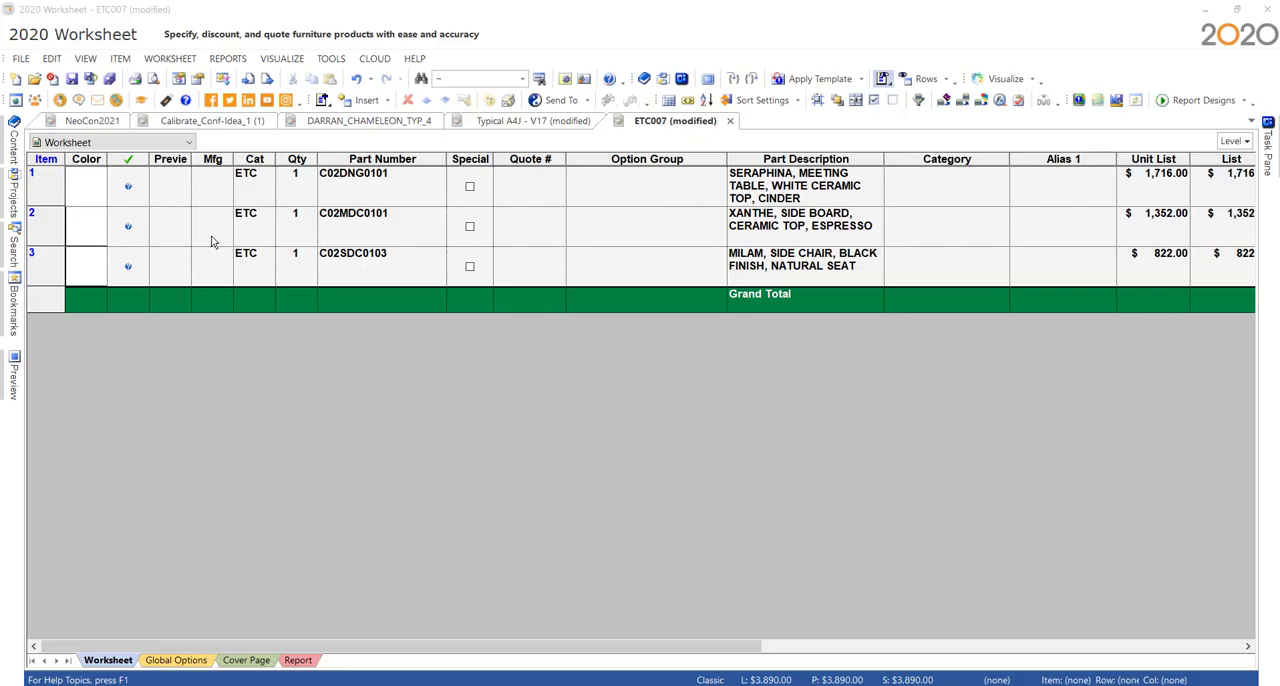
- Assign the manufacturer code NOF to all items in the ETC007 worksheet
click(210, 186)
click(221, 238)
click(213, 261)
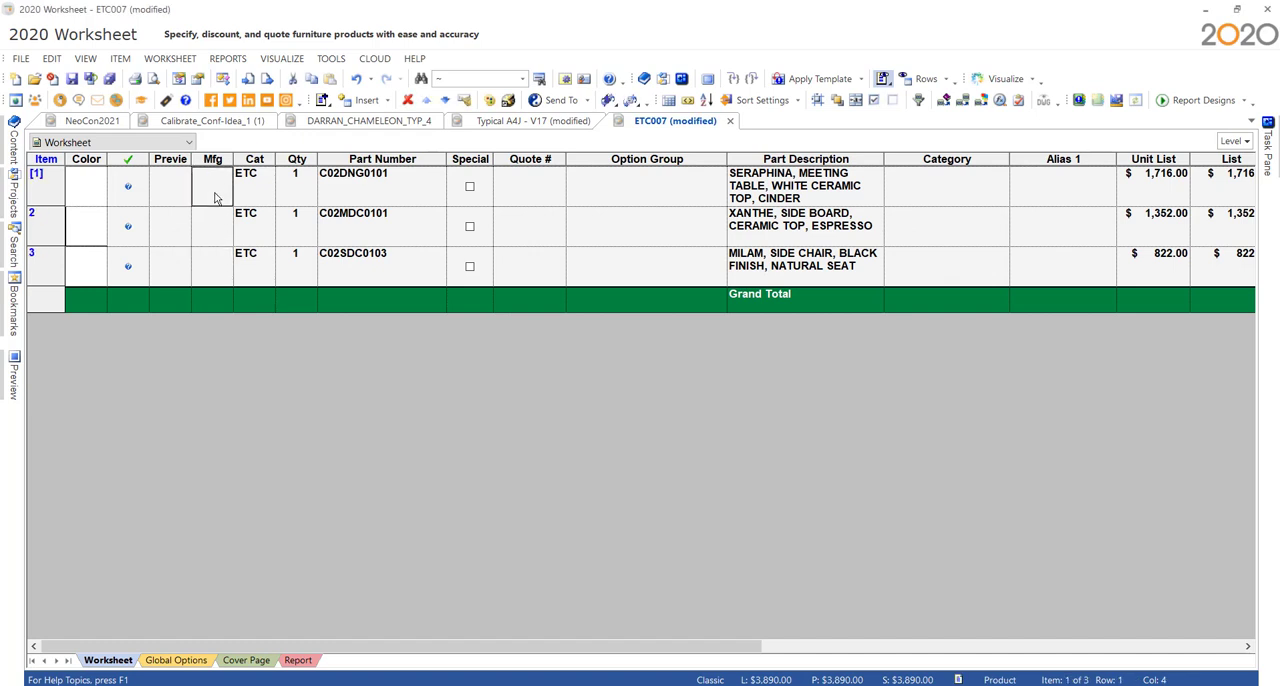
key(Up)
key(Up)
click(817, 104)
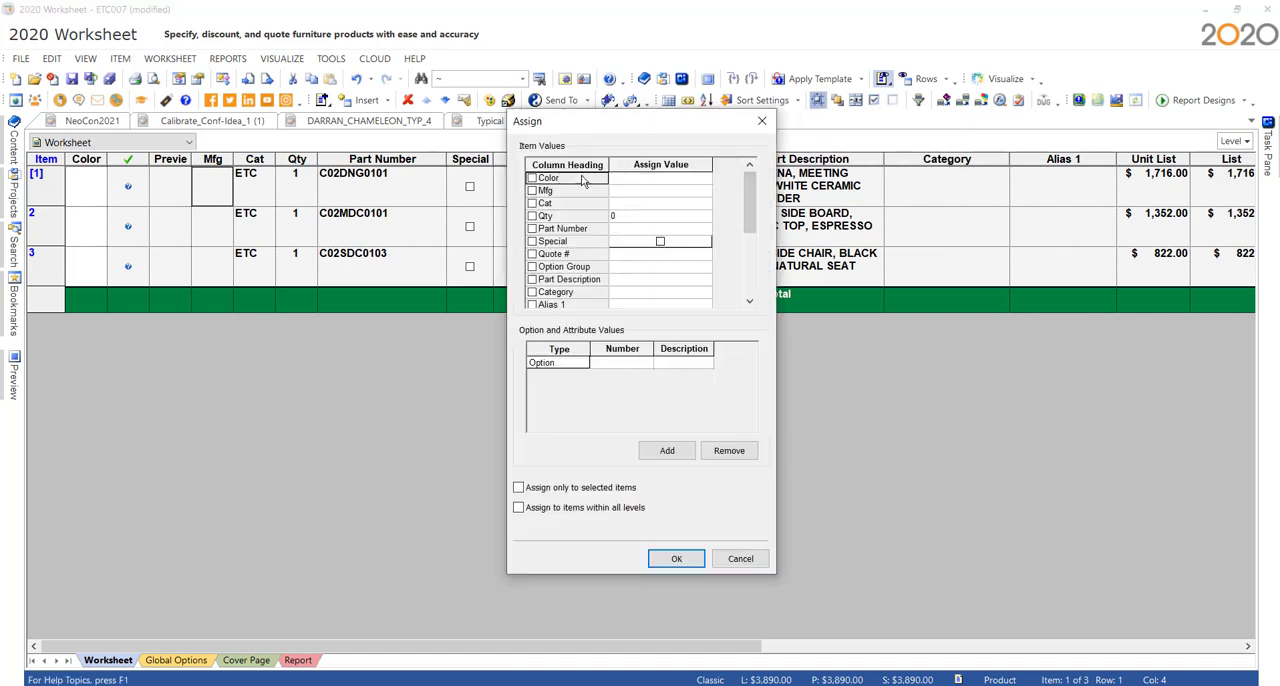
click(642, 192)
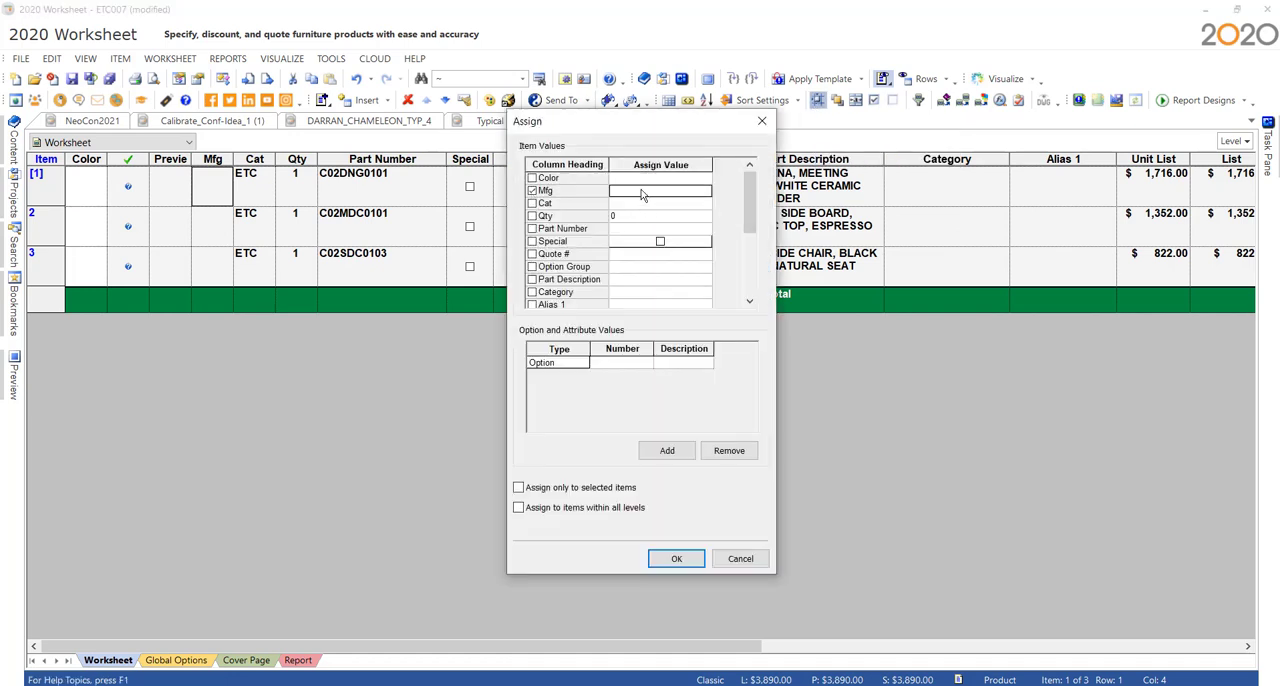
text(NOF)
click(676, 559)
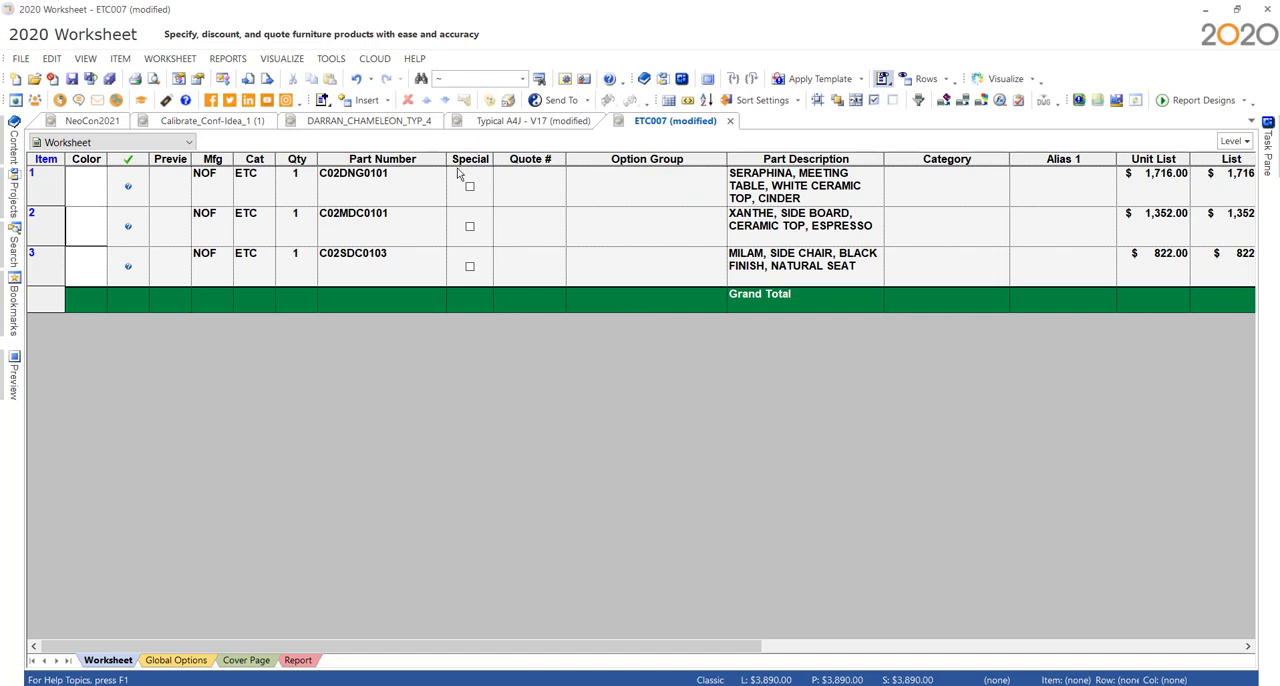
- Update the ETC007 worksheet items against the catalog with the default update settings
click(941, 104)
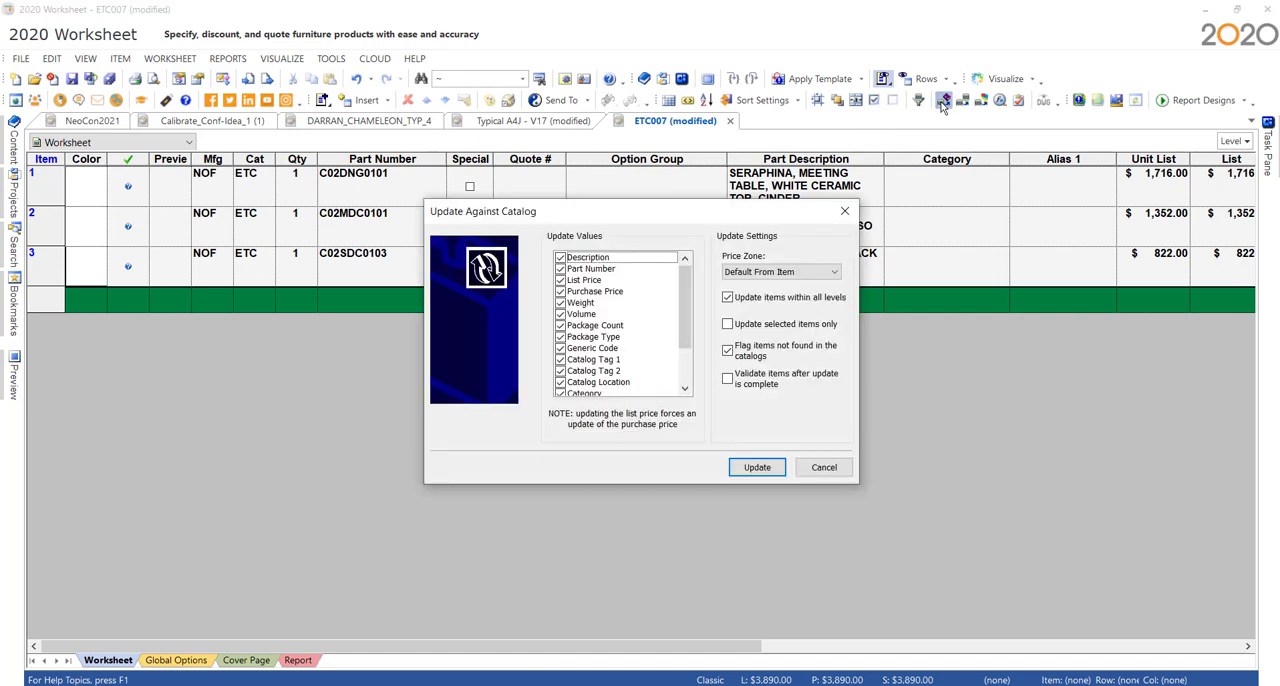
click(757, 466)
click(772, 466)
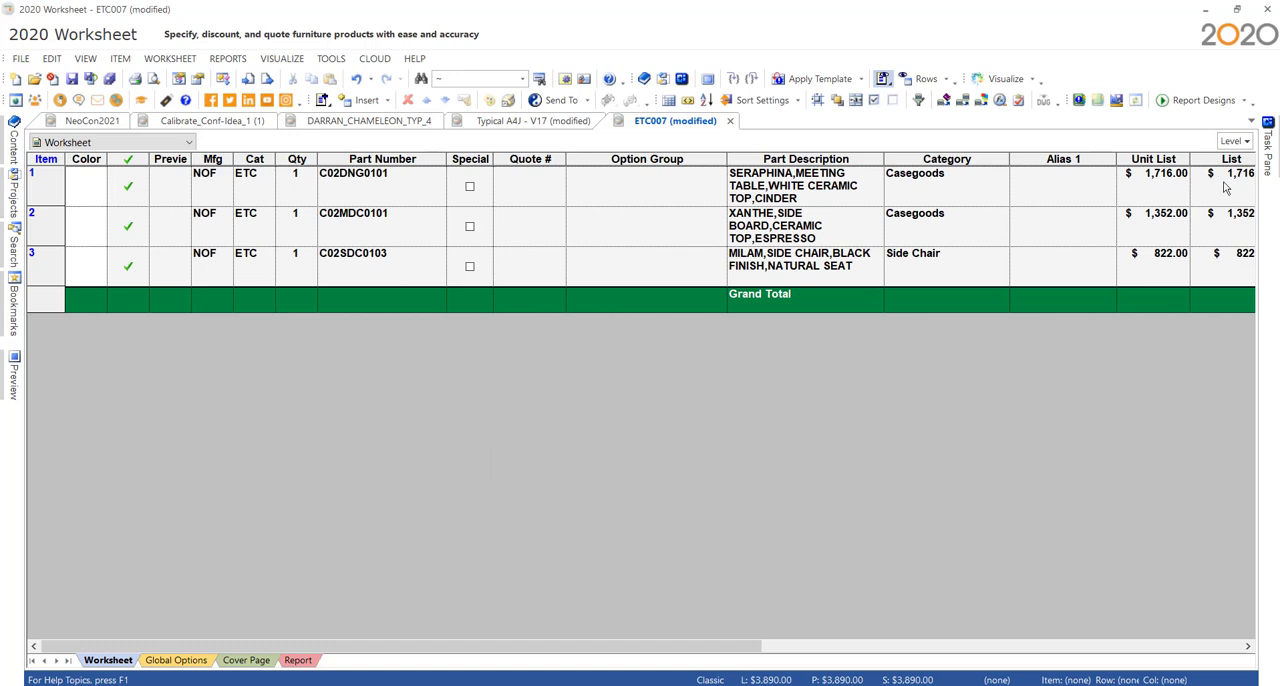
- Keep the Content pane open and explore the Seraphina meeting table C02DNG0101 in its catalog
double_click(382, 186)
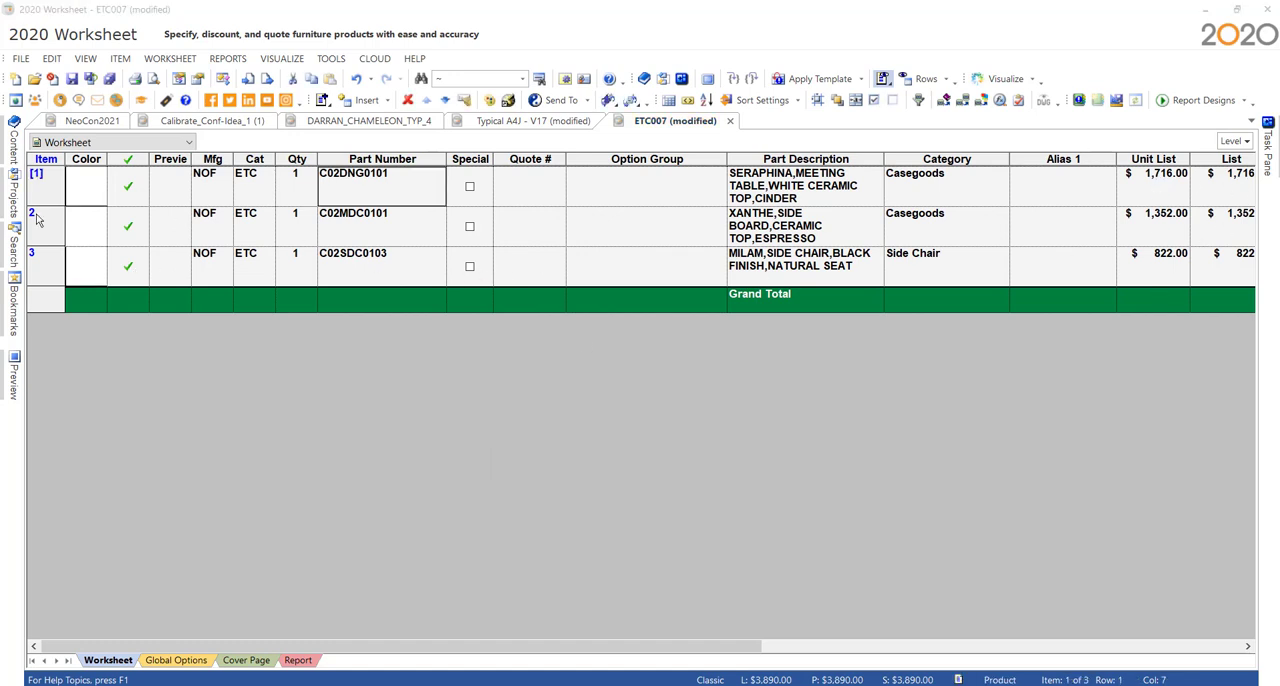
click(14, 150)
click(330, 124)
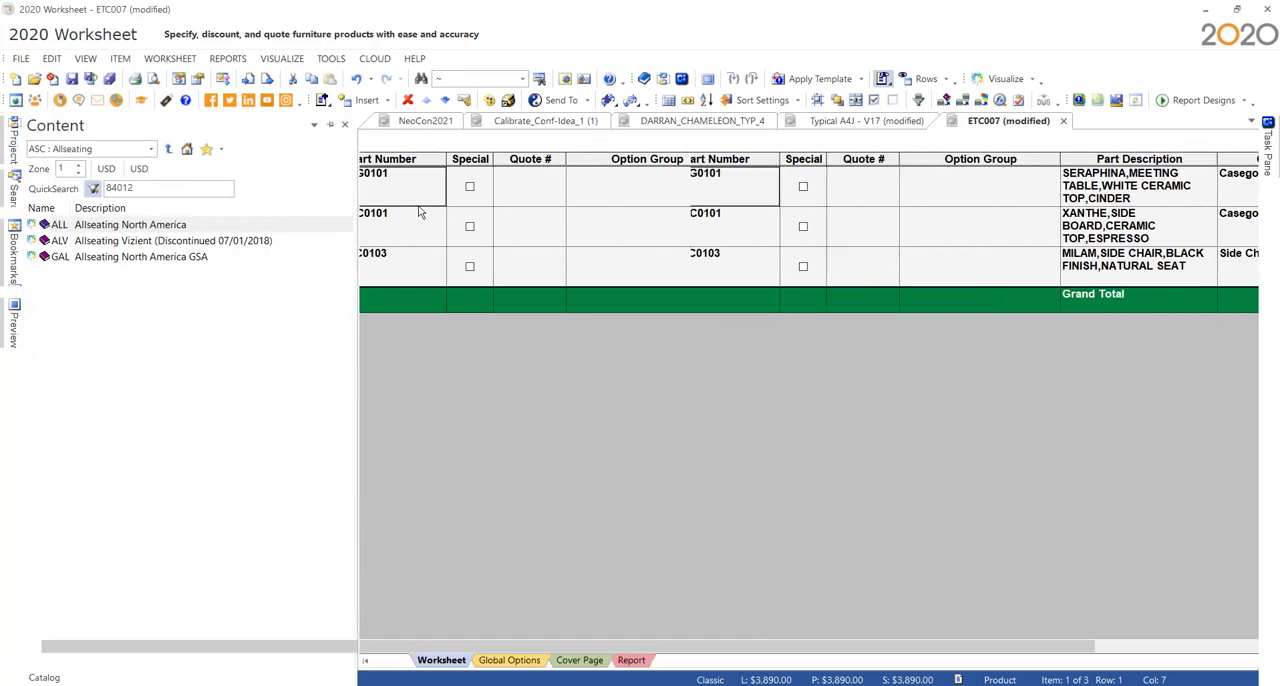
right_click(678, 198)
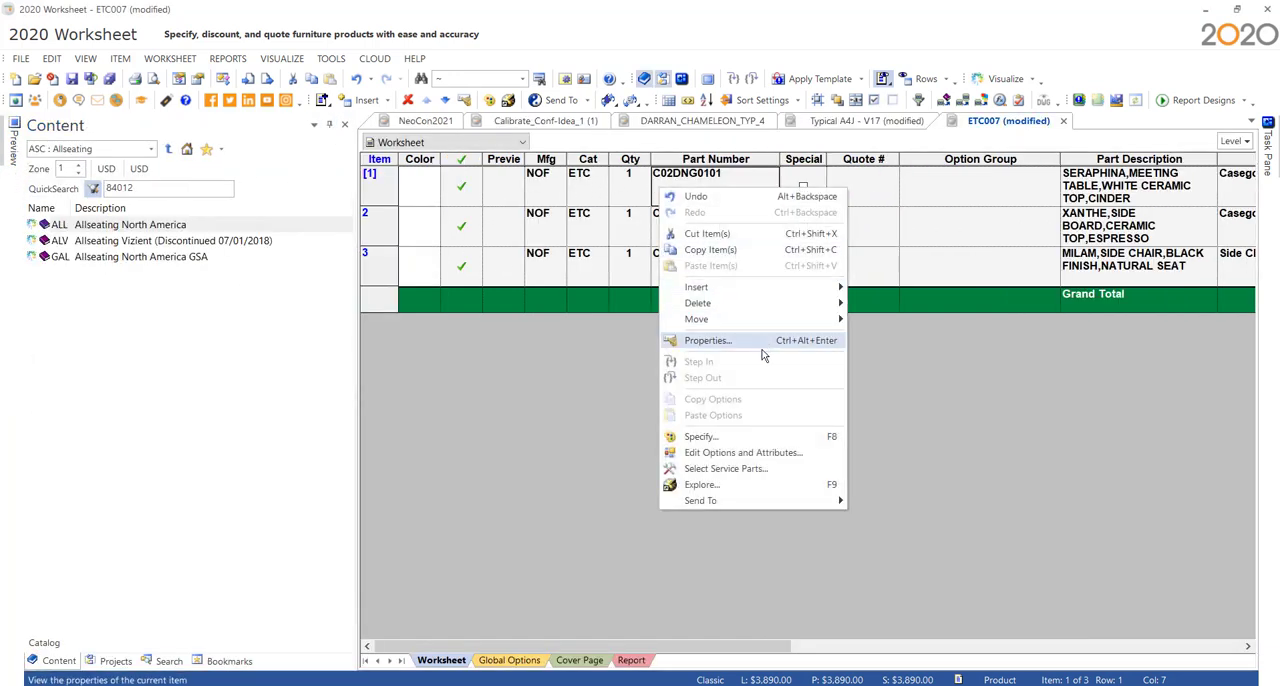
click(738, 485)
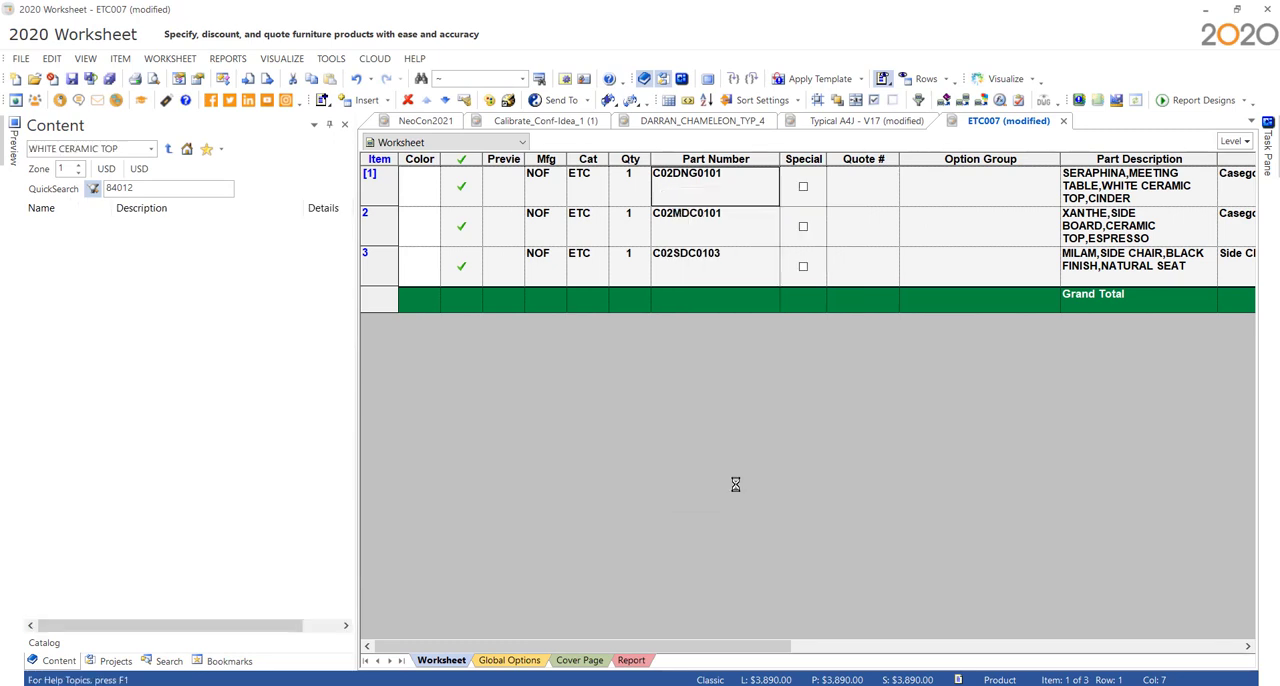
click(118, 228)
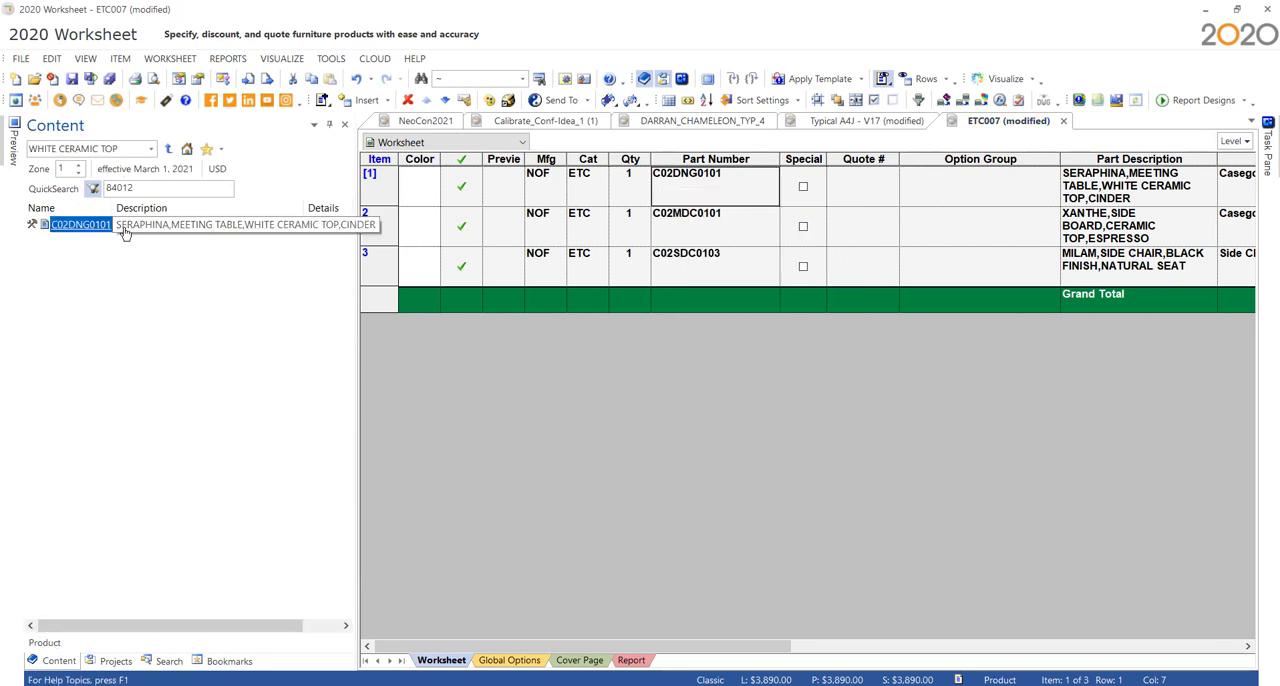
- Select the Seraphina hardware kit 3327955 from the table's service parts and send it to the ETC007 worksheet
click(31, 224)
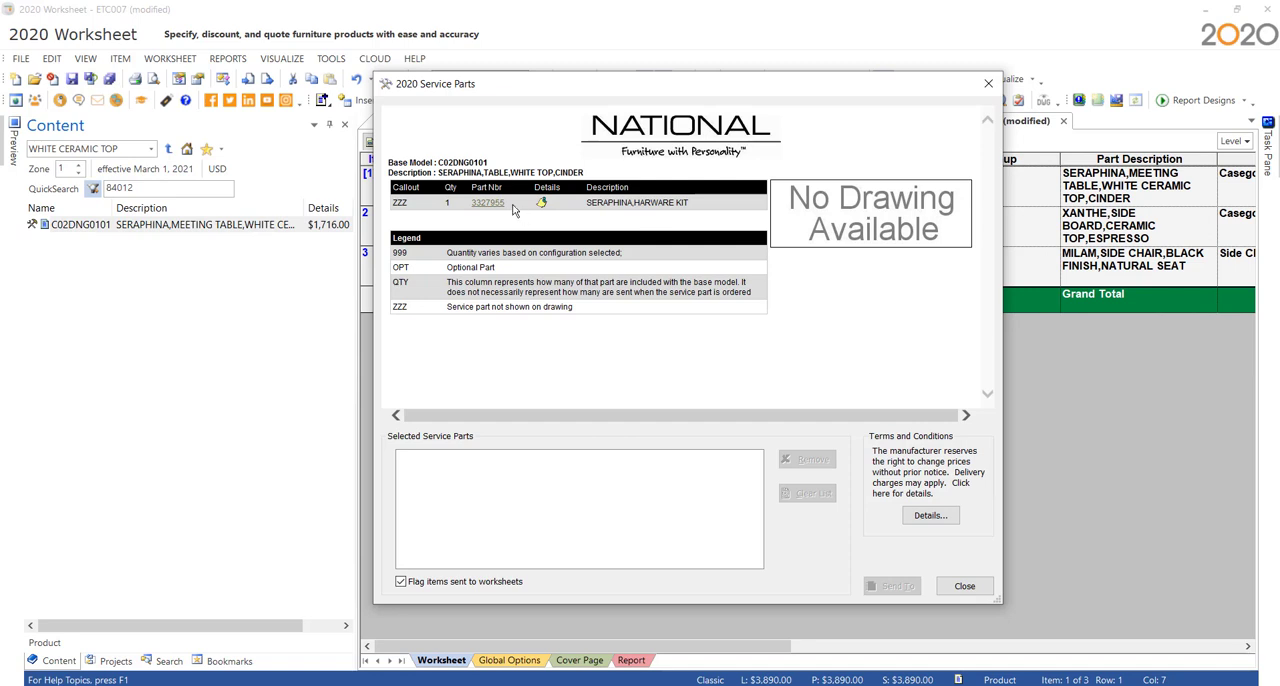
click(488, 203)
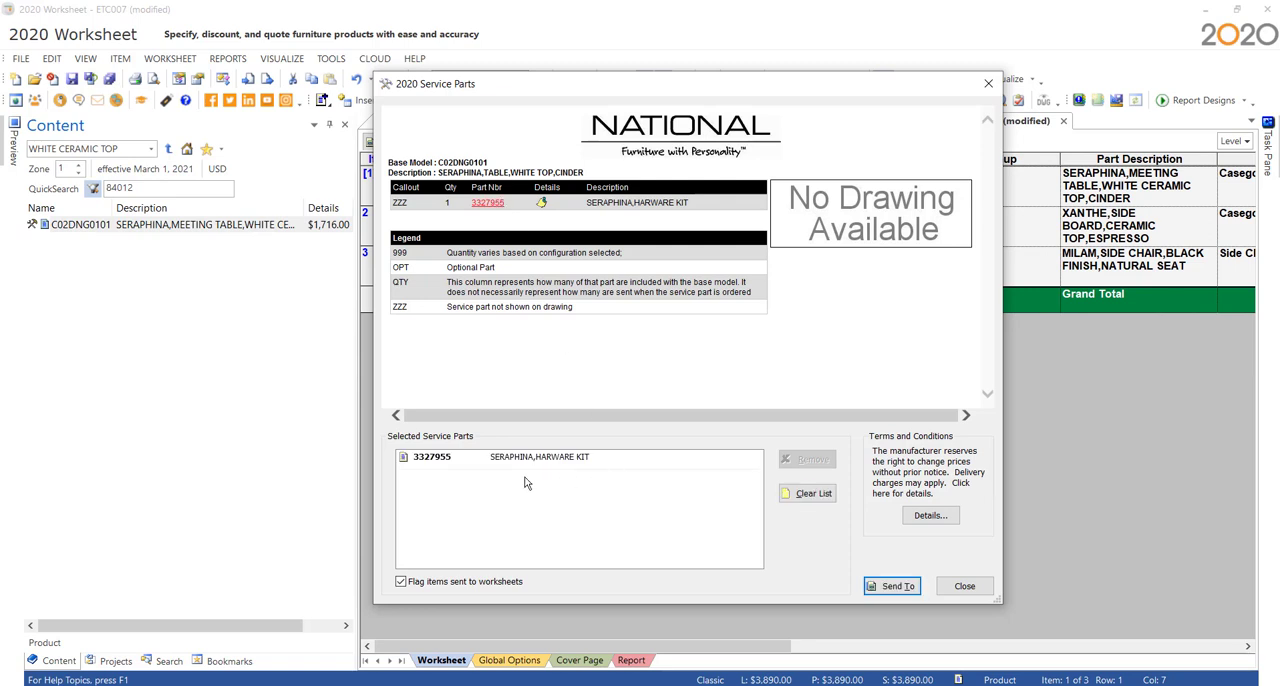
click(889, 588)
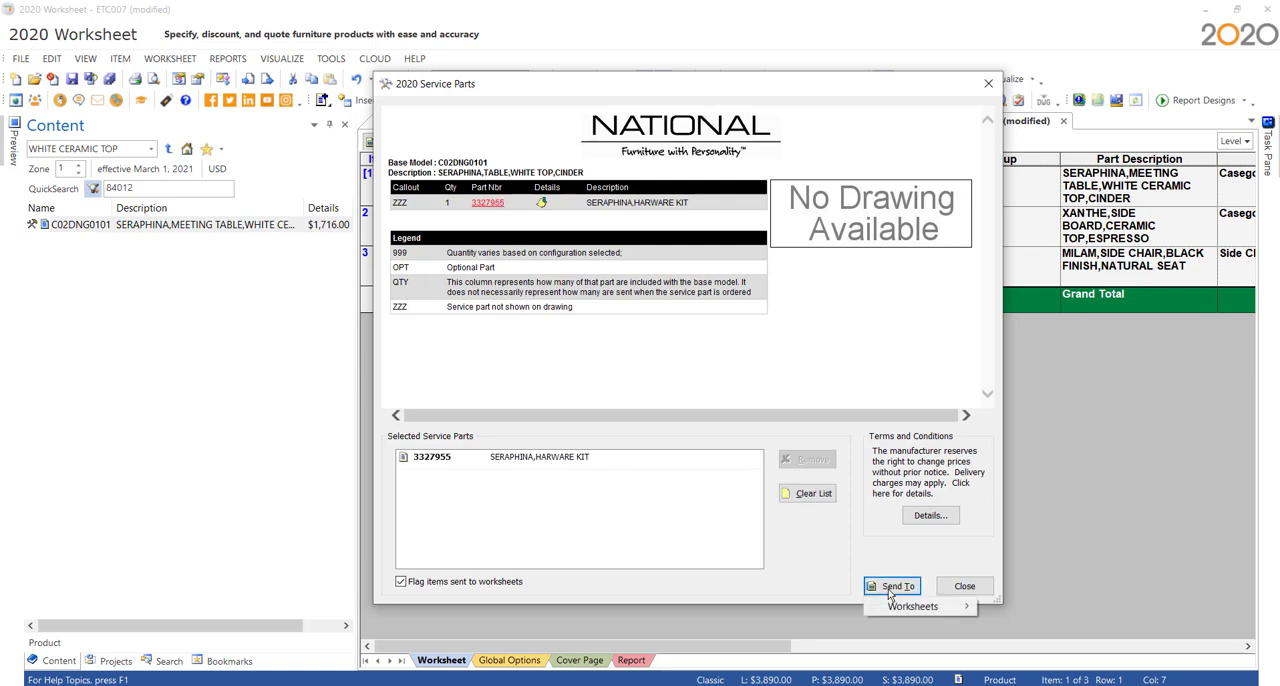
mouse_move(905, 610)
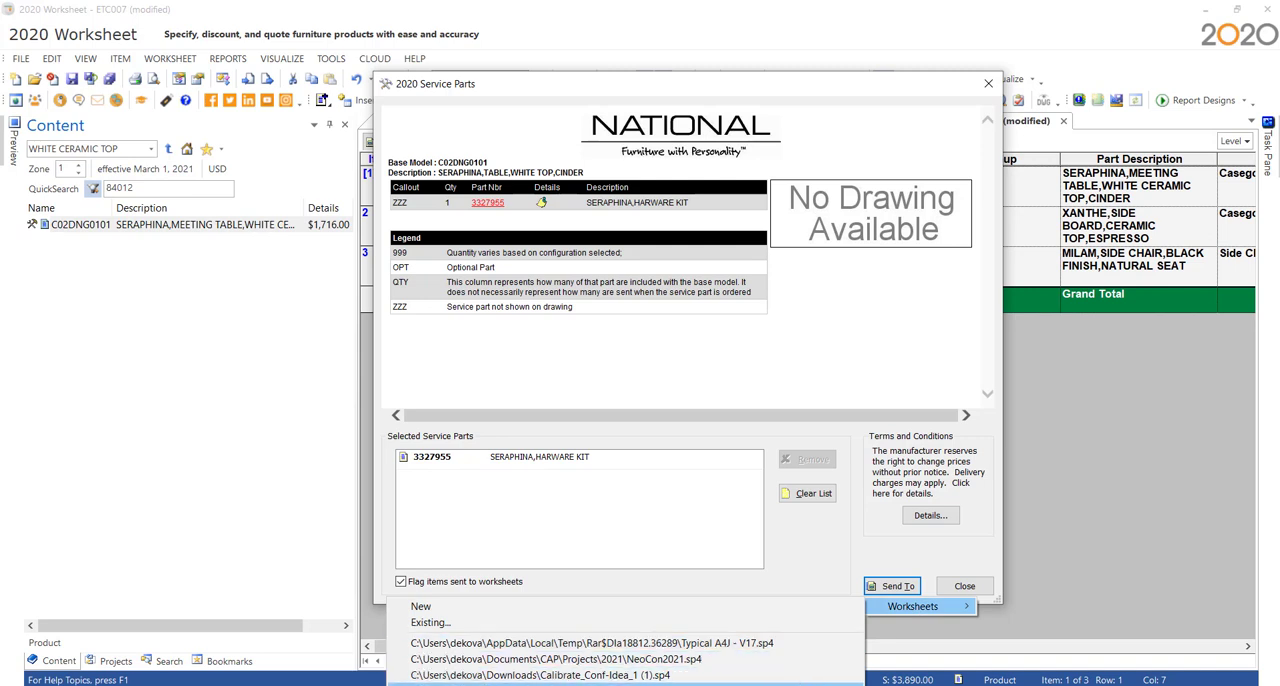
click(842, 685)
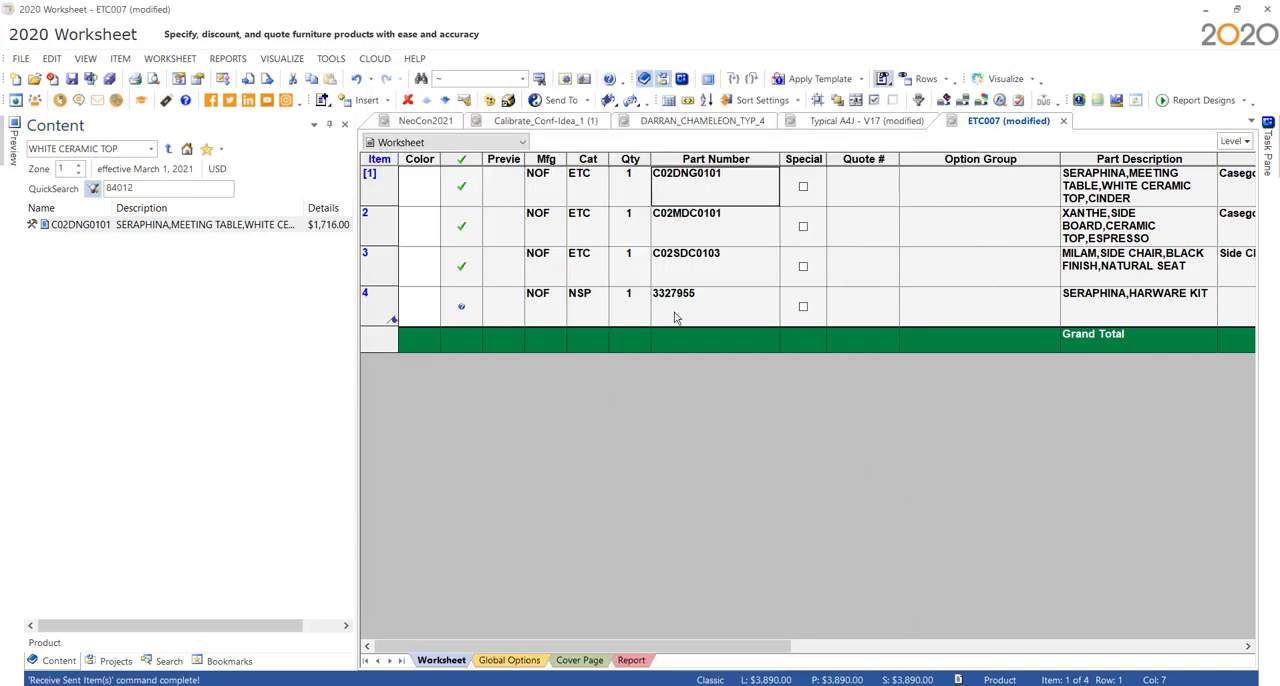
- Switch to the browser and download the SIF file of Meeting Space 059 C from the Herman Miller website
click(1122, 312)
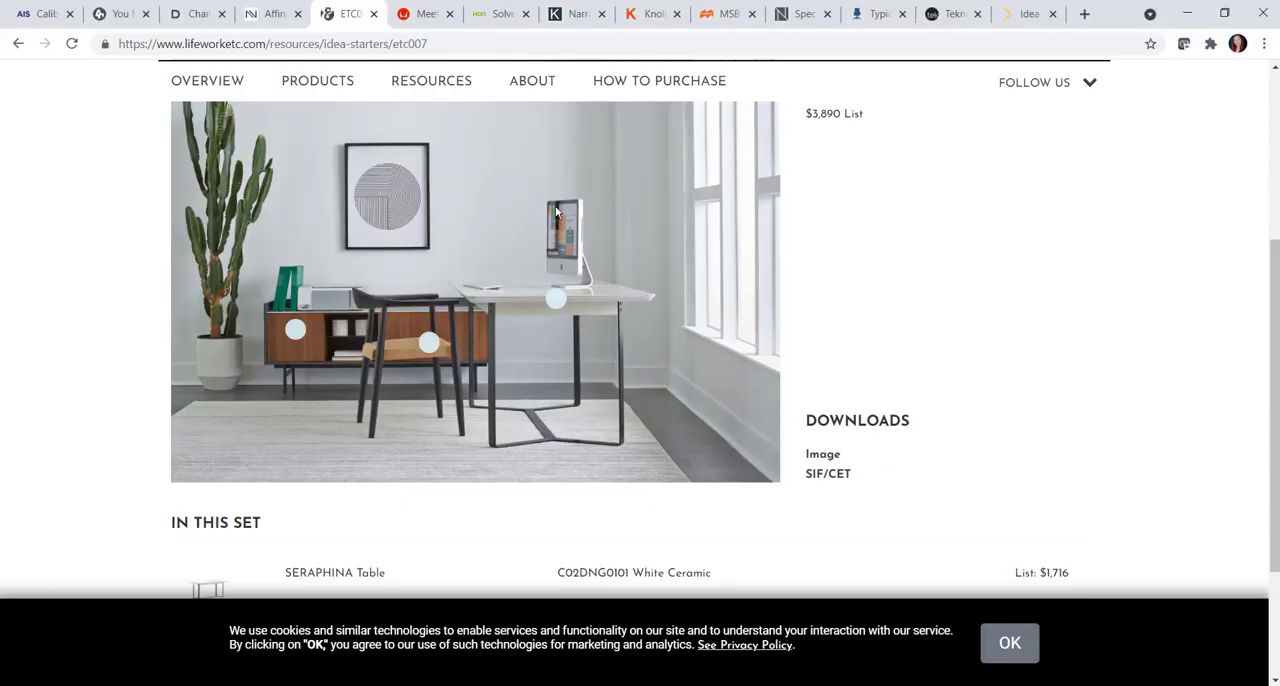
click(409, 22)
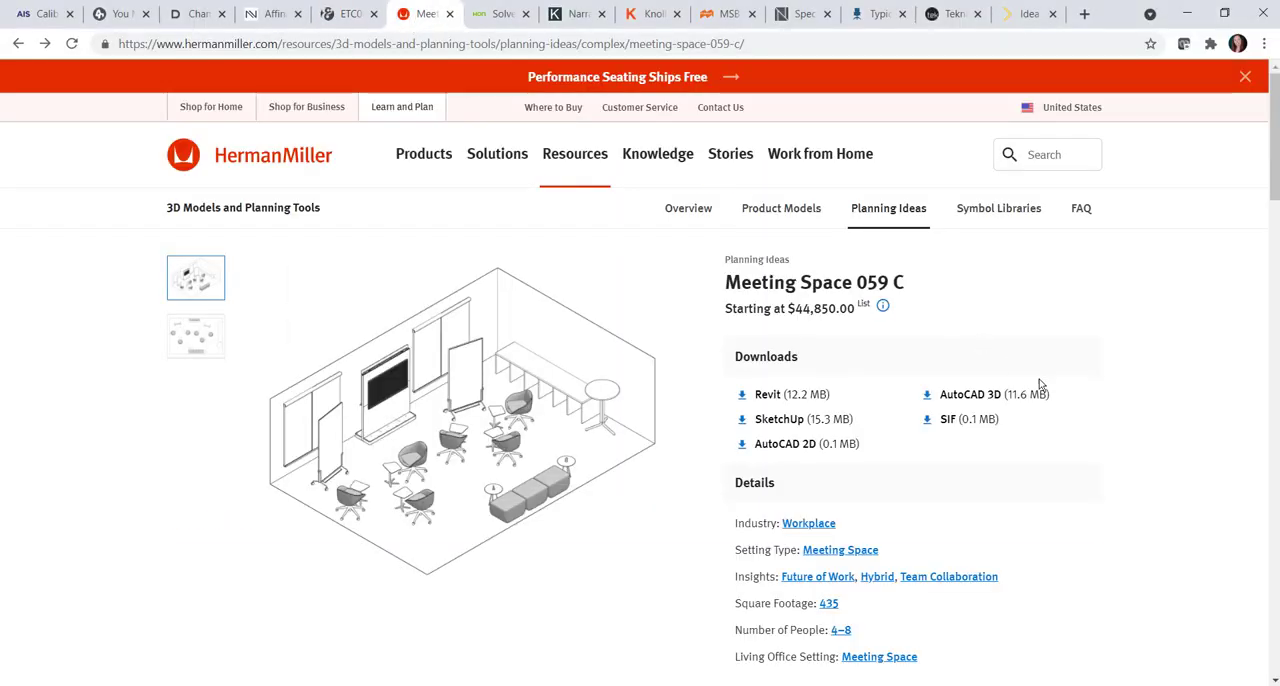
click(957, 420)
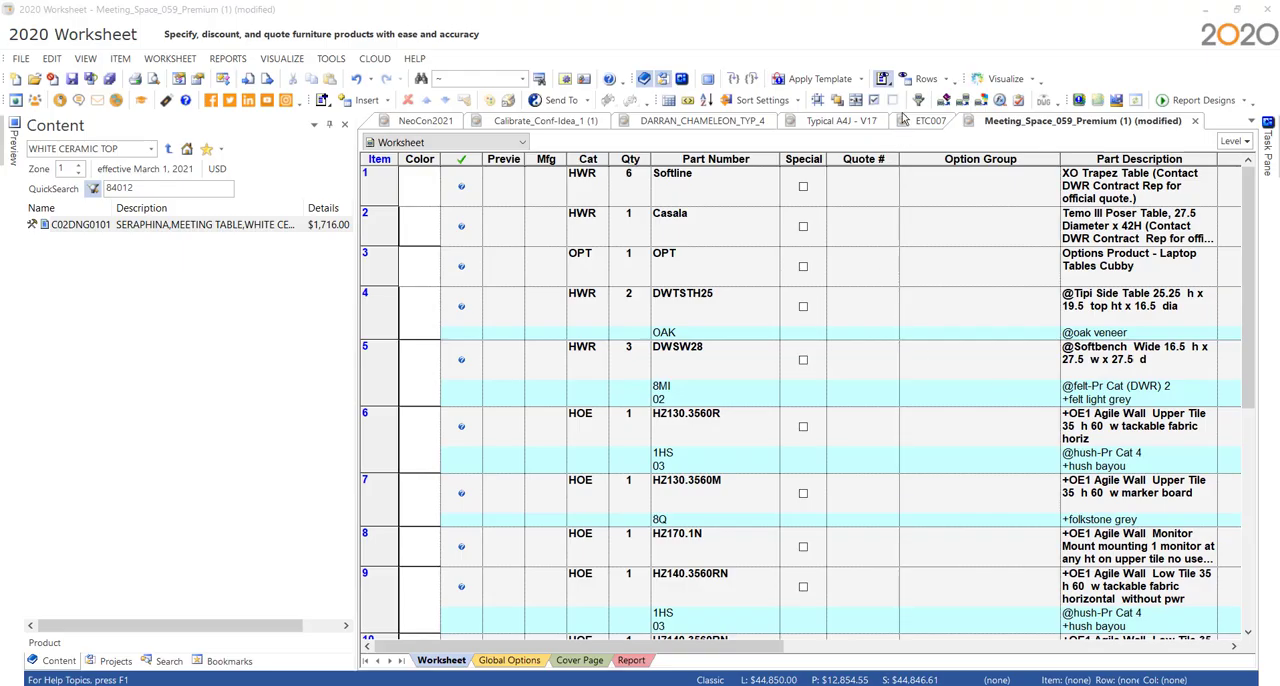
- Assign the manufacturer code HMI to all items in the Meeting_Space_059_Premium (1) worksheet
click(818, 100)
click(532, 190)
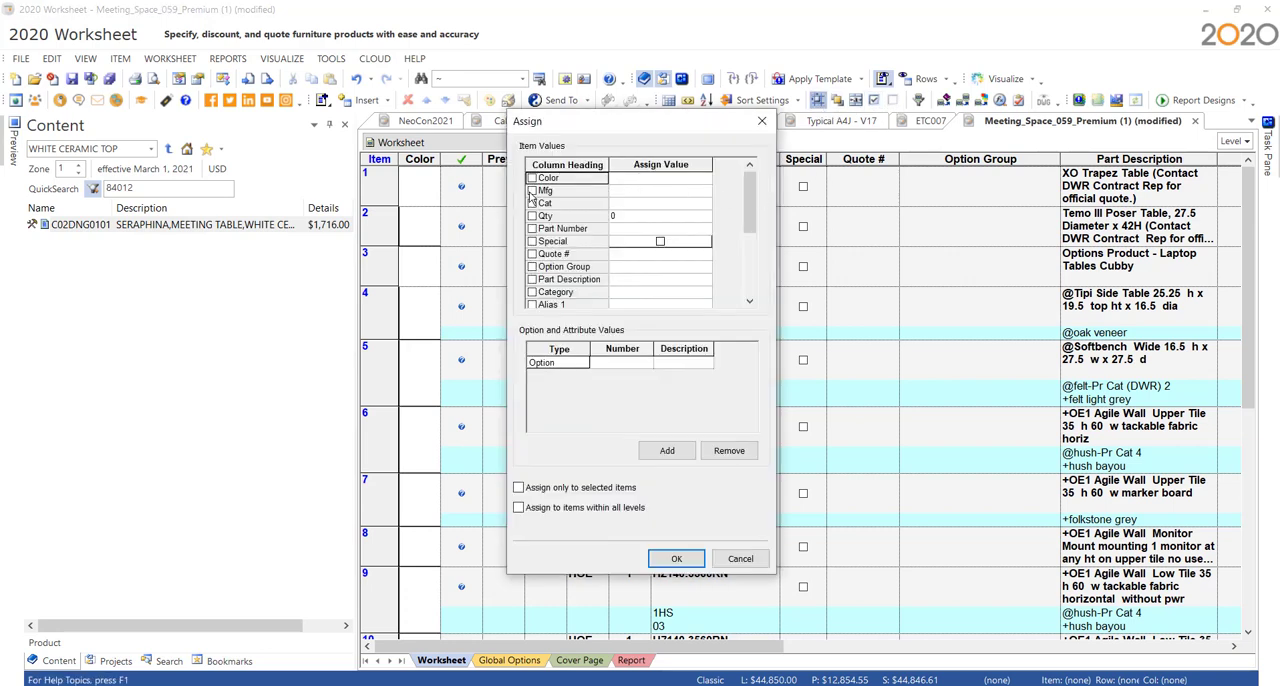
click(643, 196)
text(HMI)
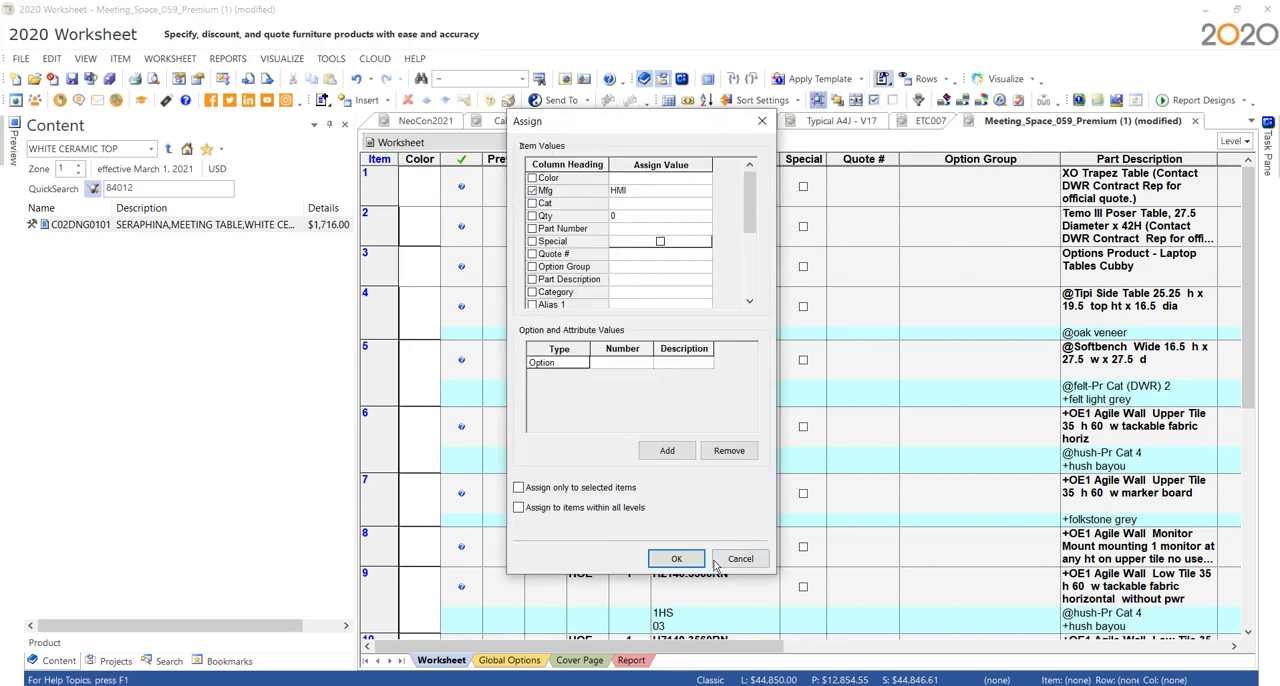
click(676, 558)
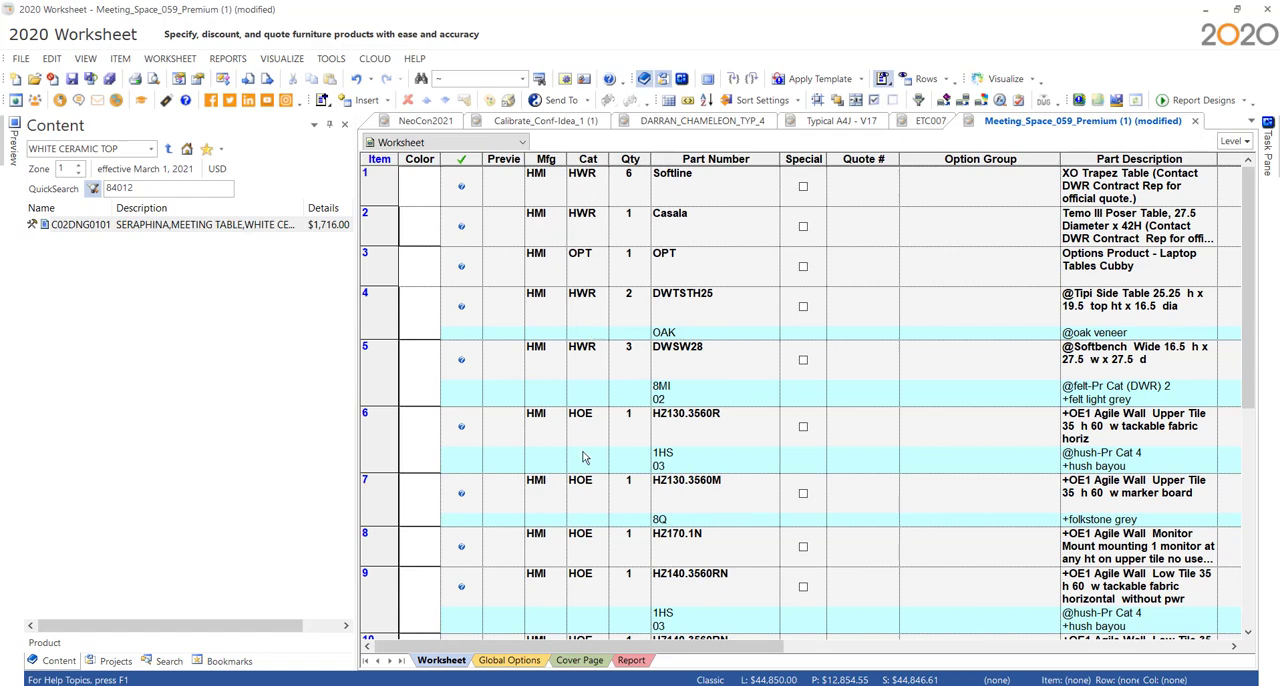
- Update the Herman Miller meeting space items against the catalog, flagging items not found in the catalogs
scroll(586, 526, down, 6)
scroll(591, 552, up, 6)
click(944, 100)
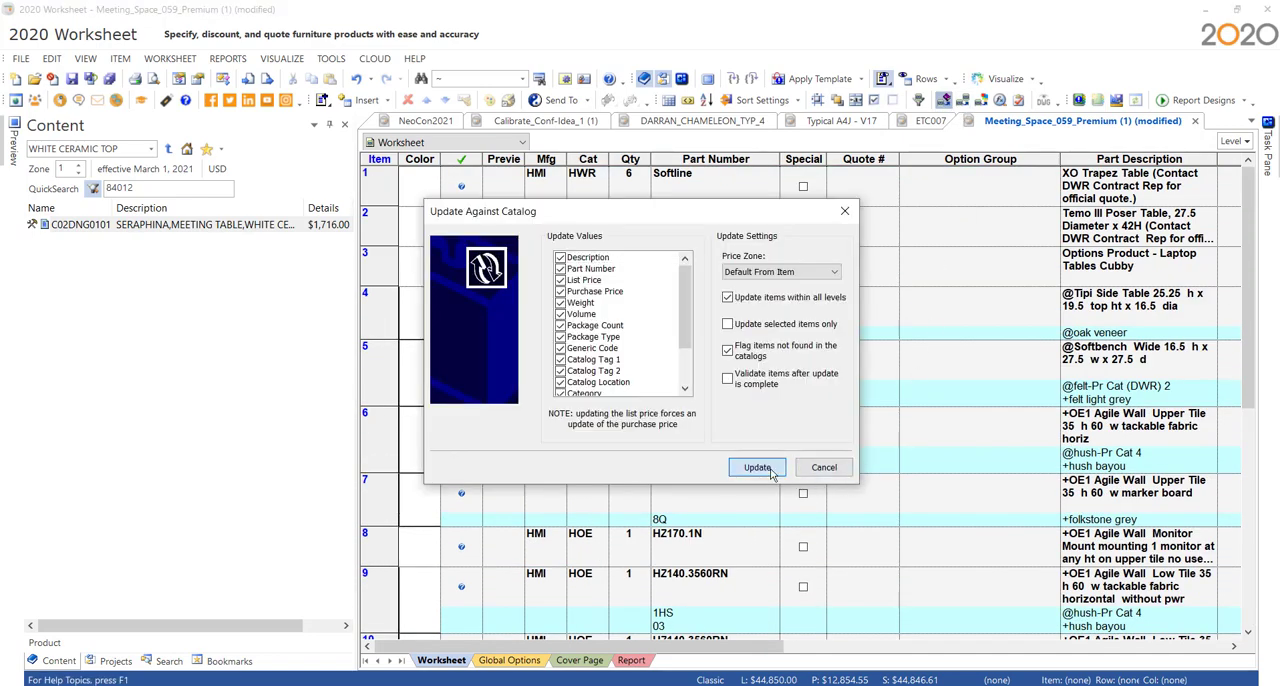
click(757, 467)
click(764, 467)
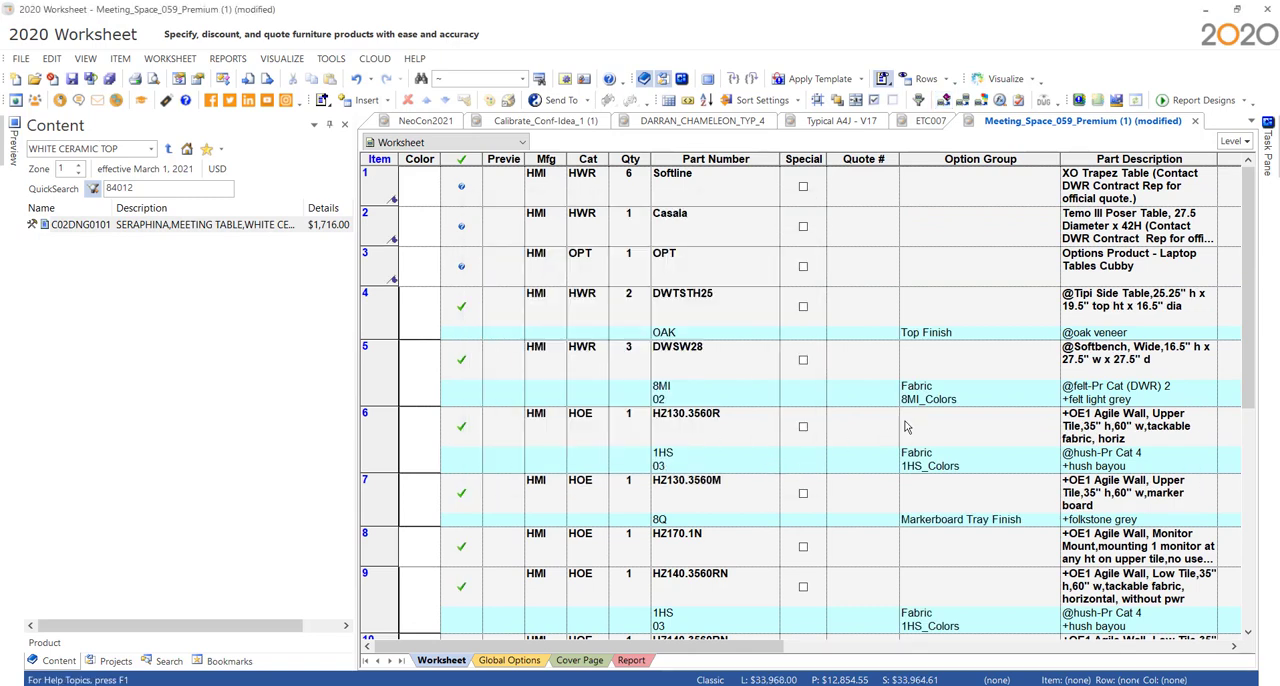
- Fit the Preview column's width to its heading and update the preview images of all items, replacing existing images
scroll(955, 588, down, 3)
scroll(955, 590, down, 4)
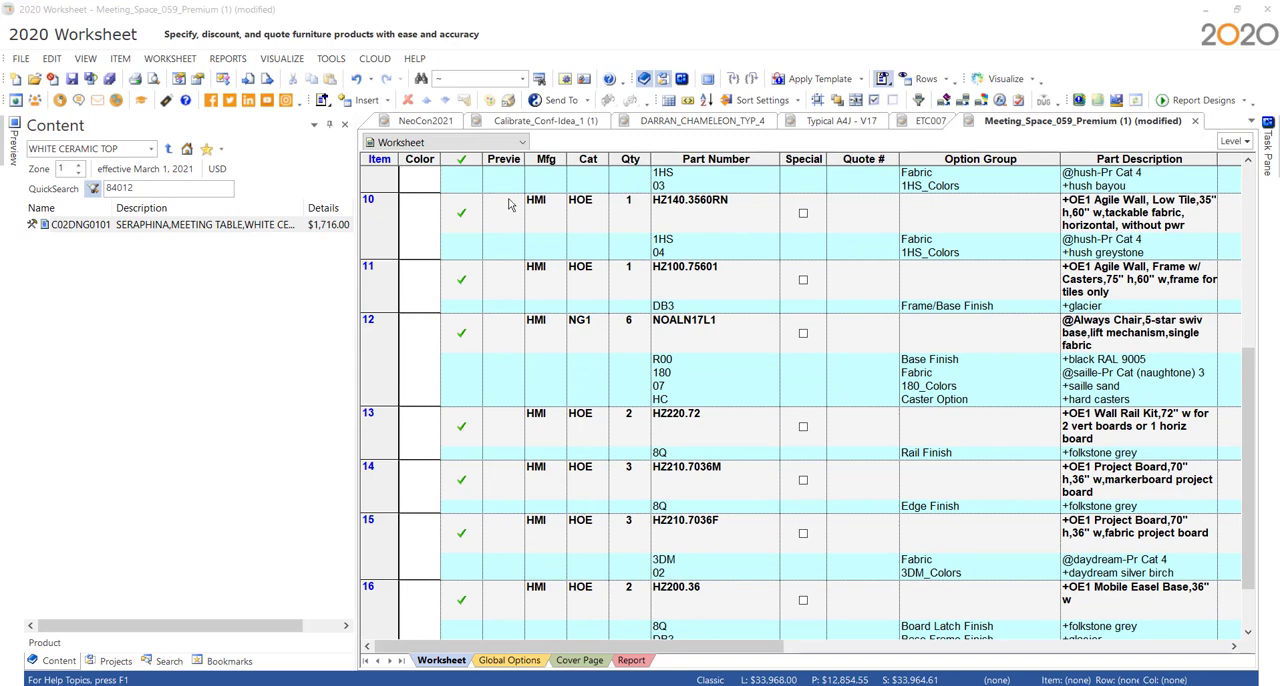
double_click(524, 159)
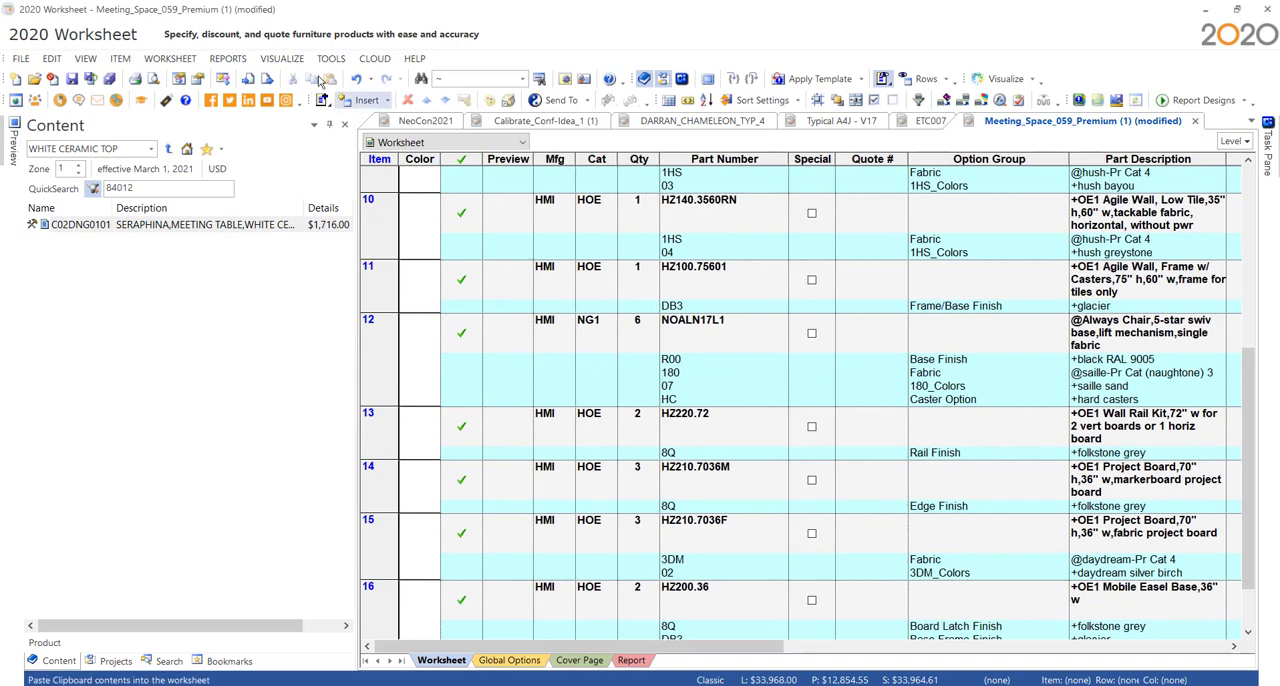
click(171, 59)
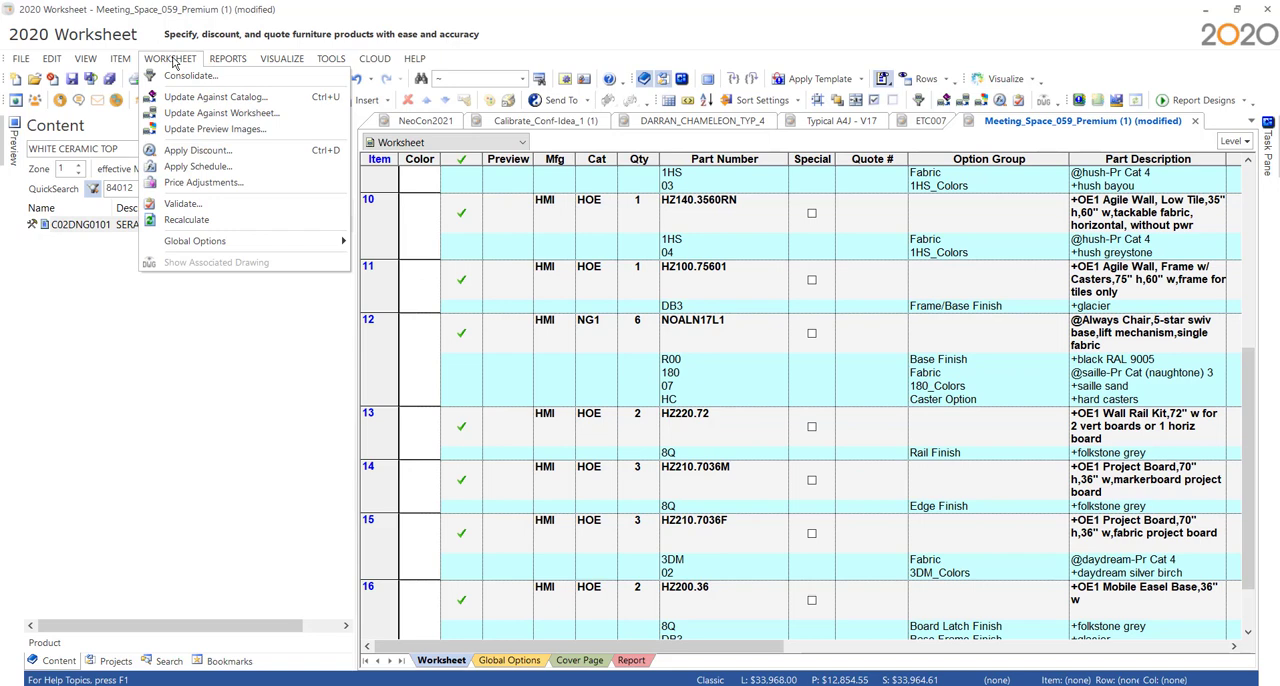
click(214, 130)
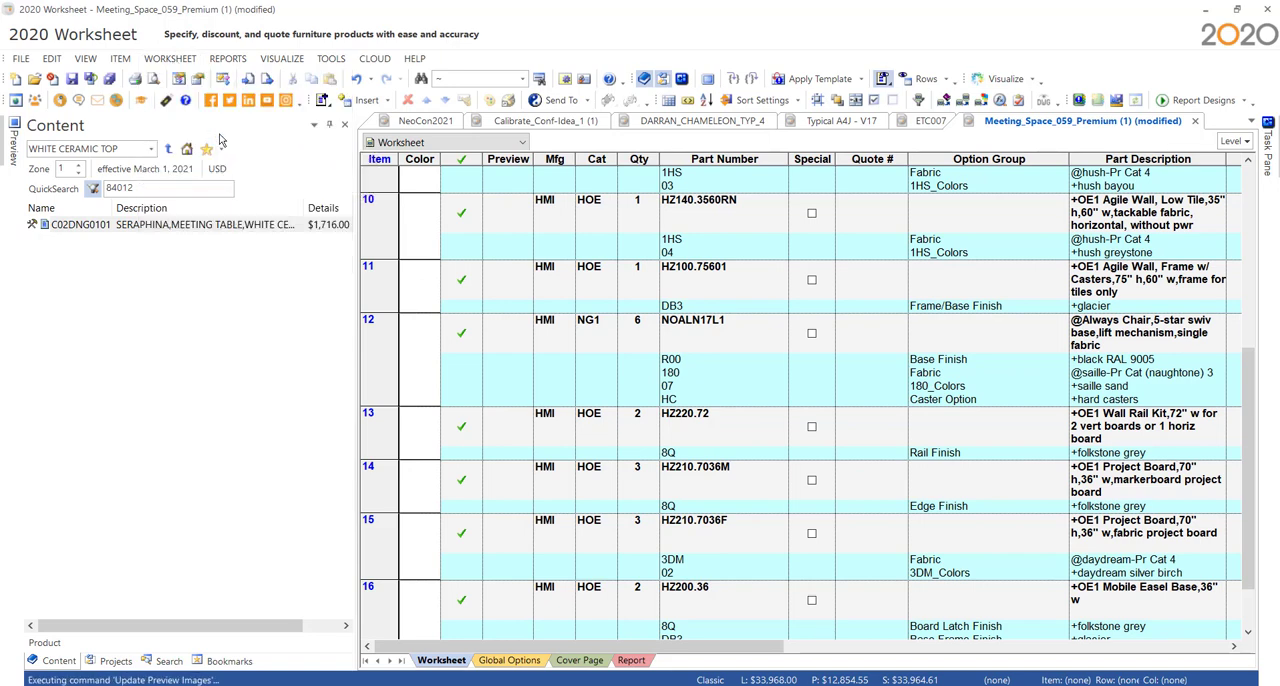
click(487, 516)
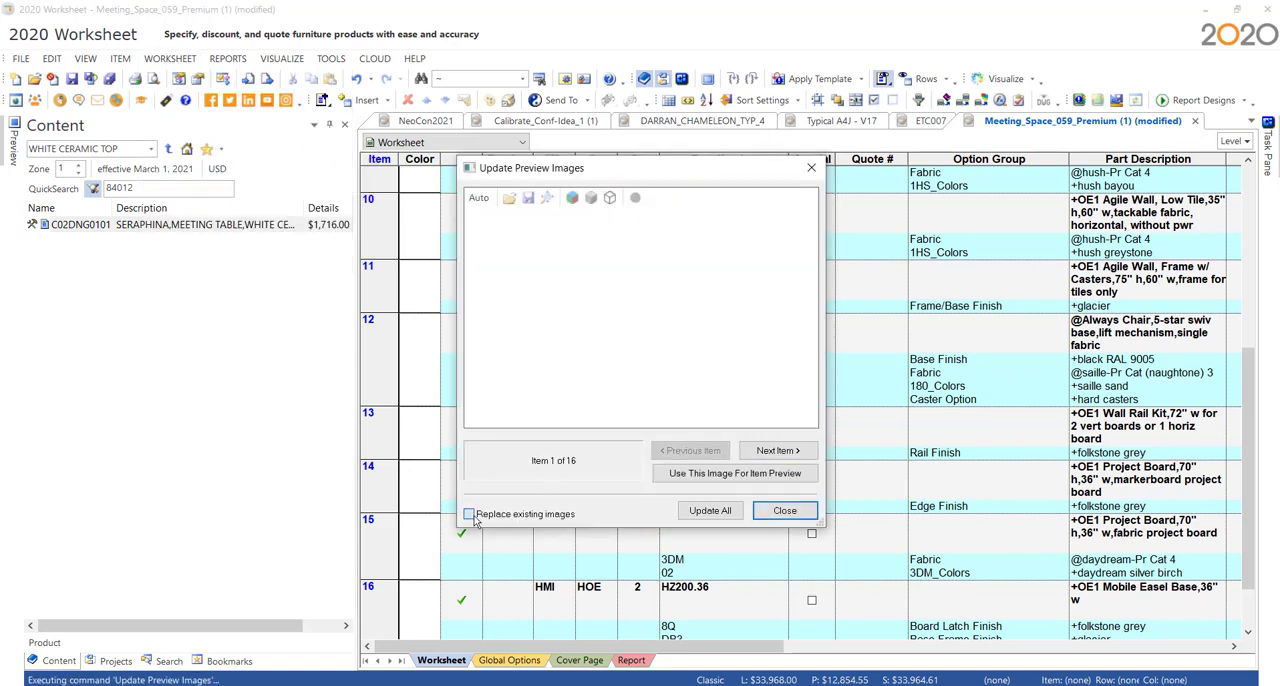
click(704, 511)
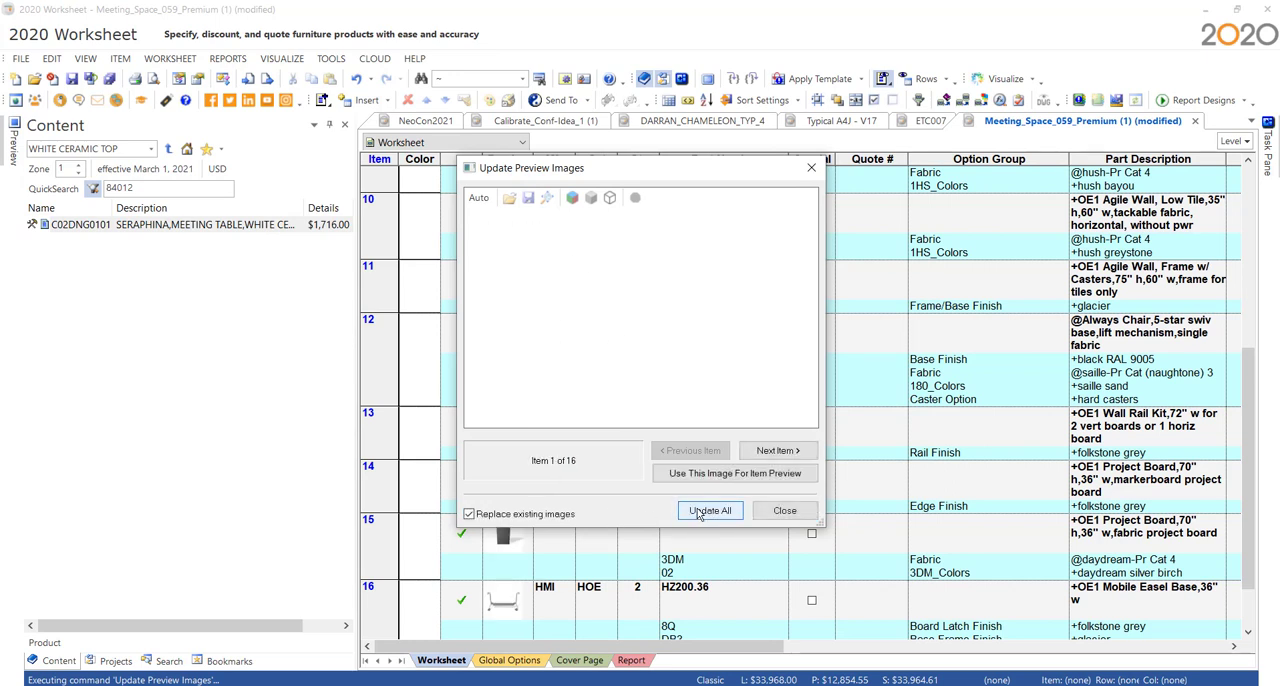
click(794, 513)
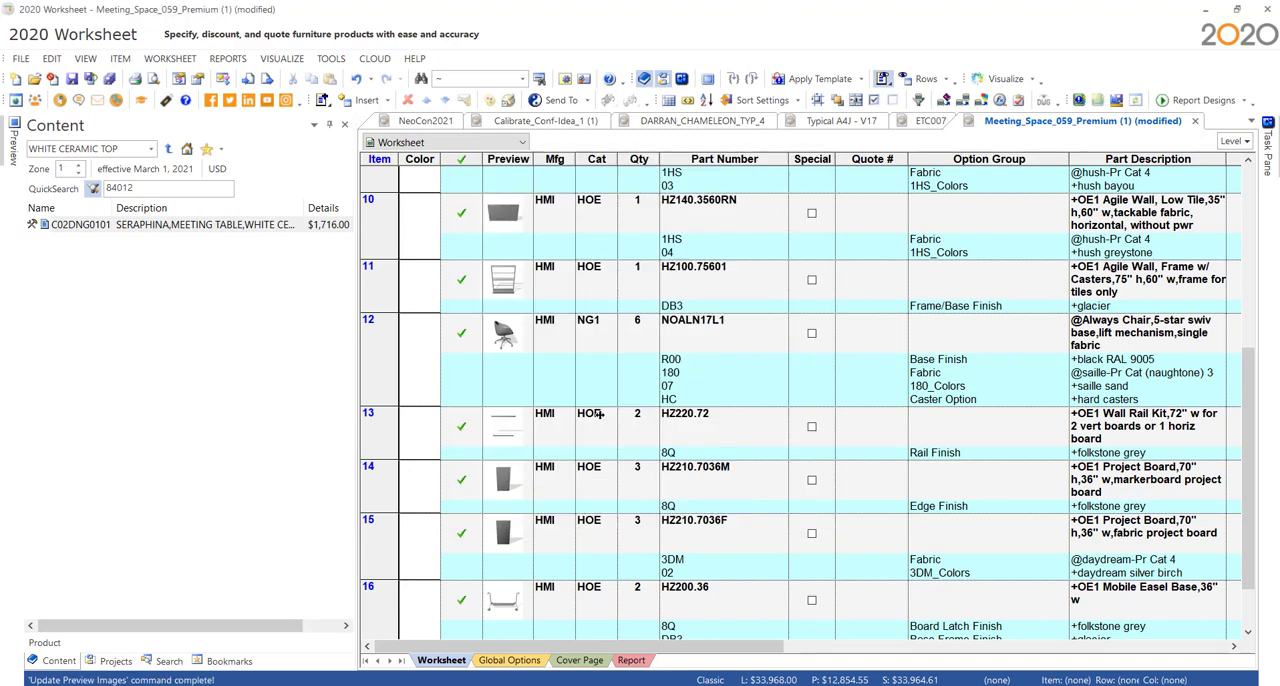
- Check the items' preview images and view the enlarged preview of the Always Chair NOALN17L1
scroll(505, 337, down, 1)
scroll(525, 350, up, 3)
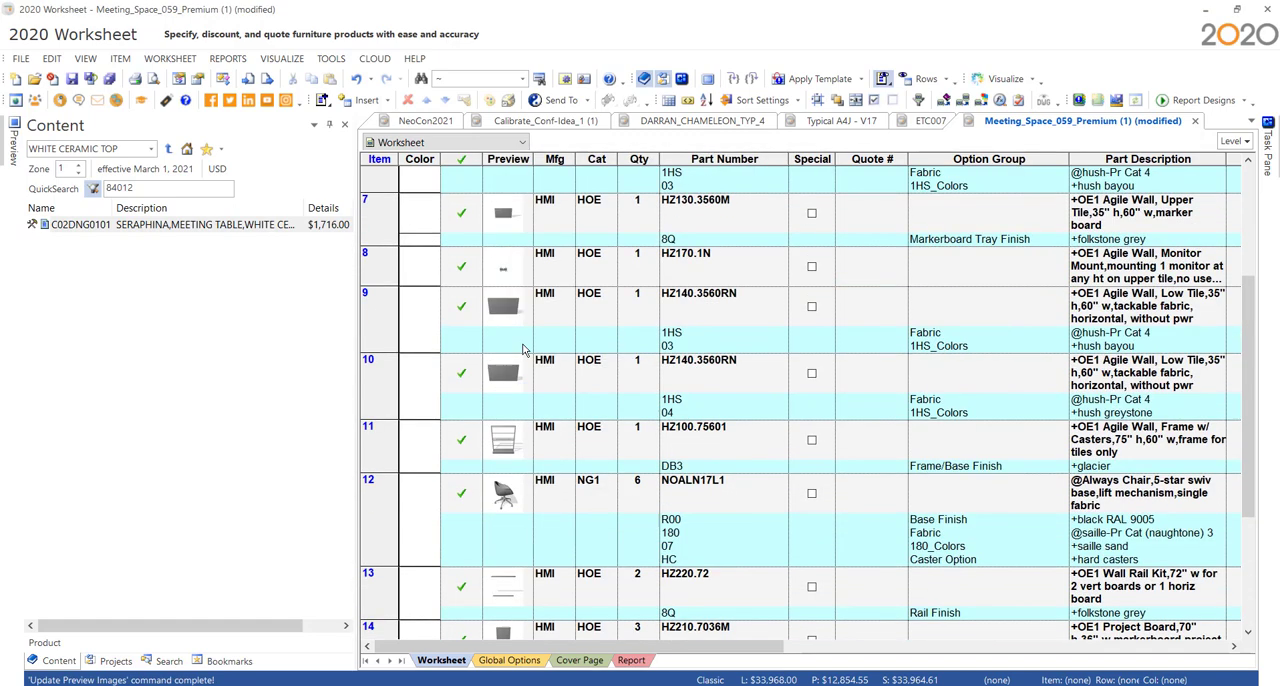
scroll(530, 298, down, 1)
click(507, 341)
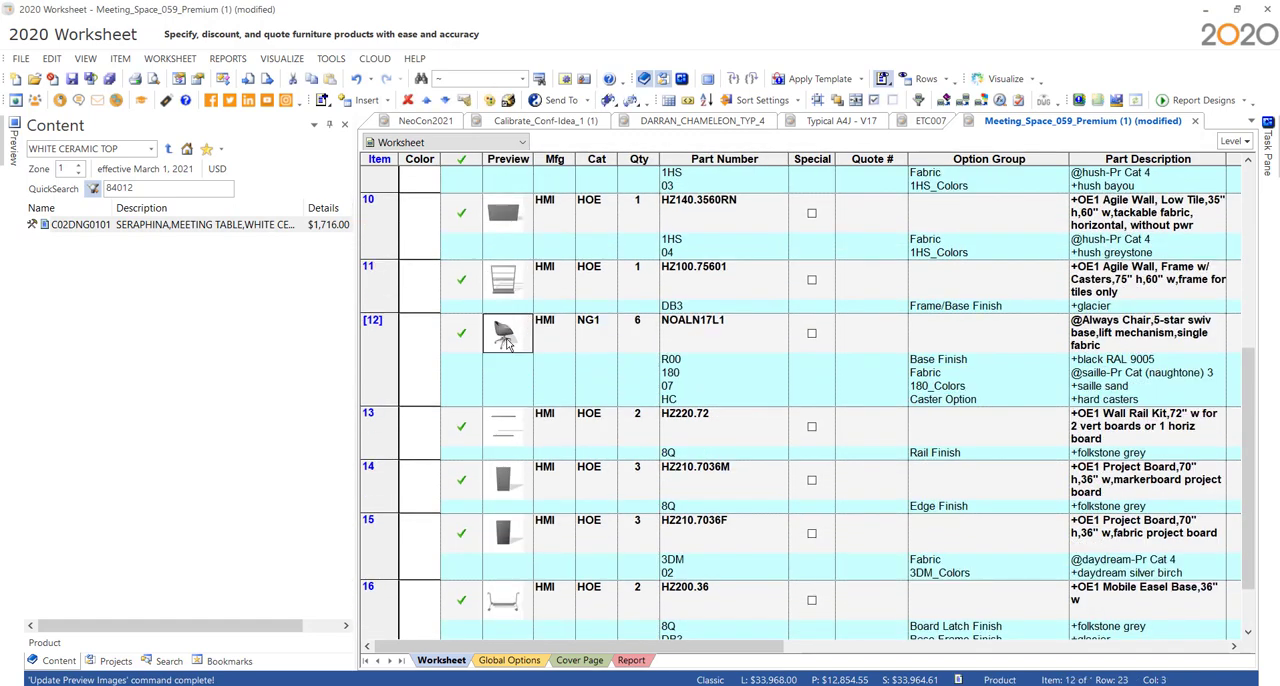
click(507, 341)
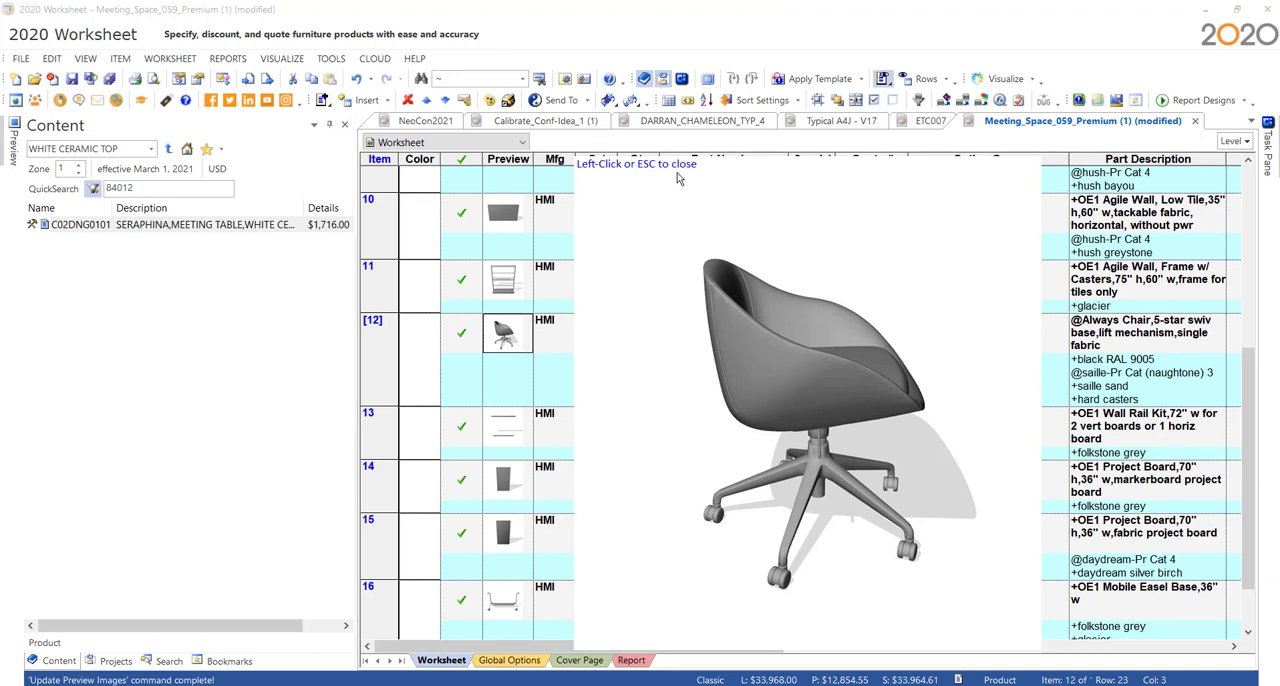
click(588, 262)
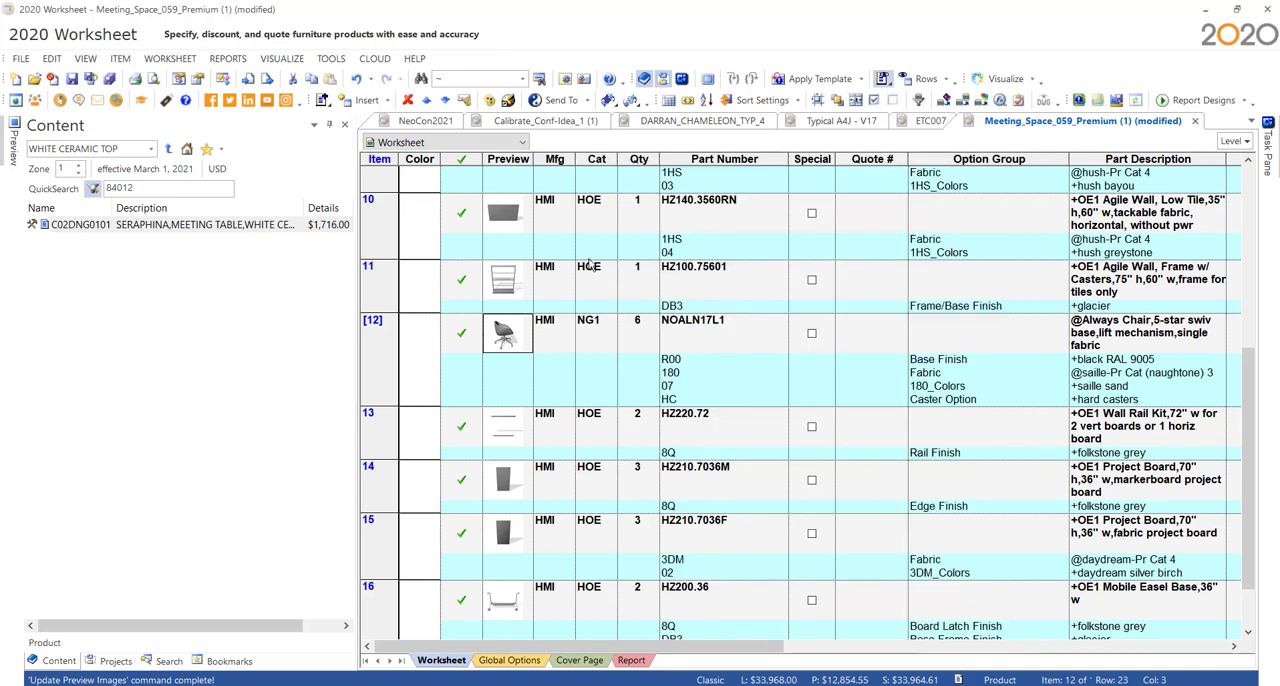
- Rotate the Always Chair NOALN17L1 model to show its seat from the front and use that view as the item preview
right_click(686, 342)
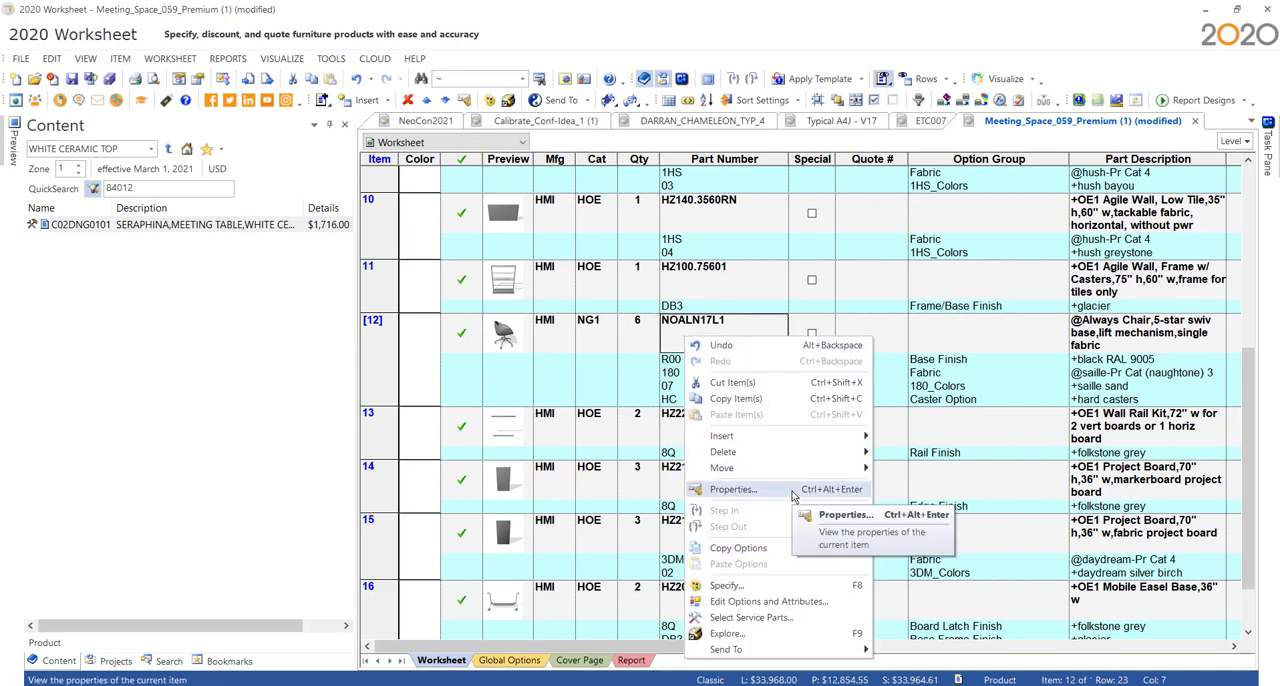
click(733, 489)
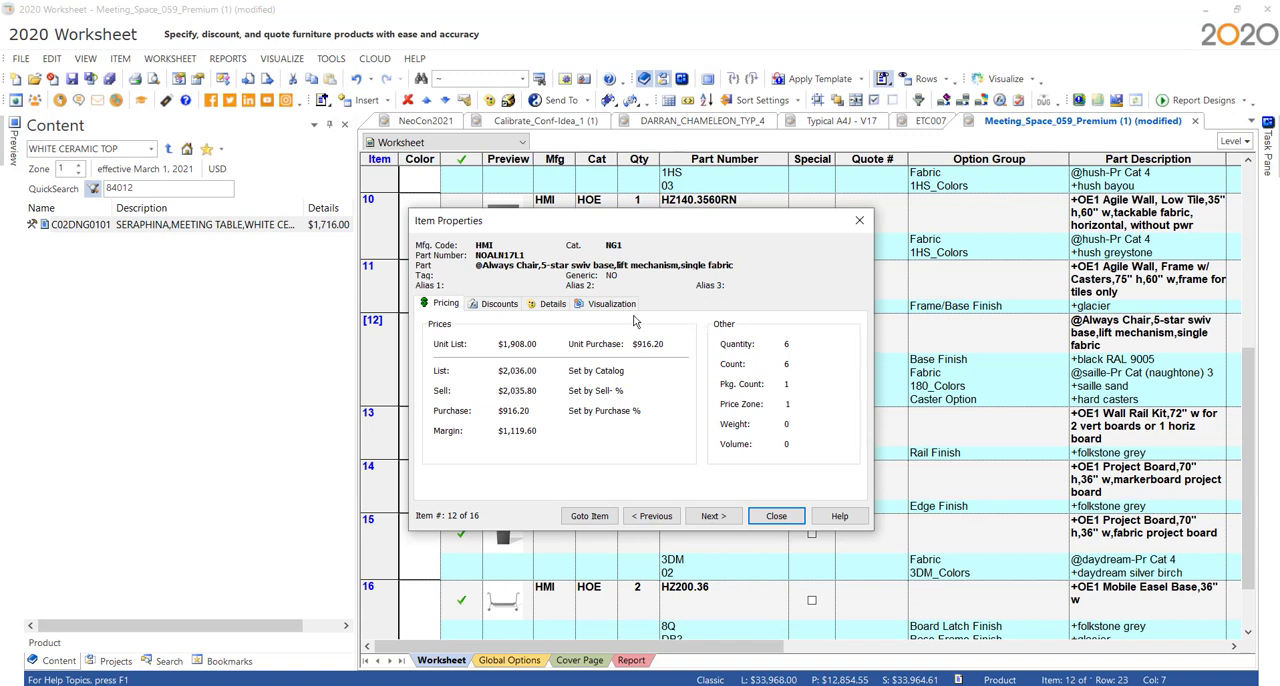
click(617, 306)
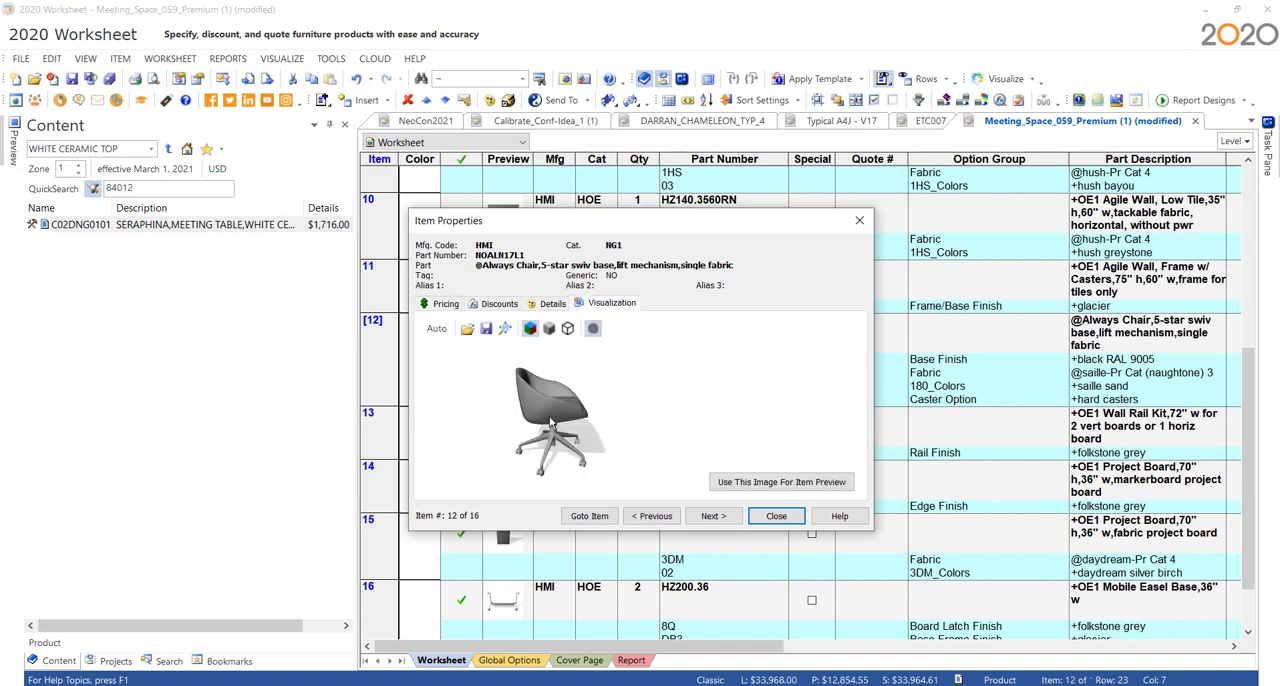
drag(549, 430, 503, 445)
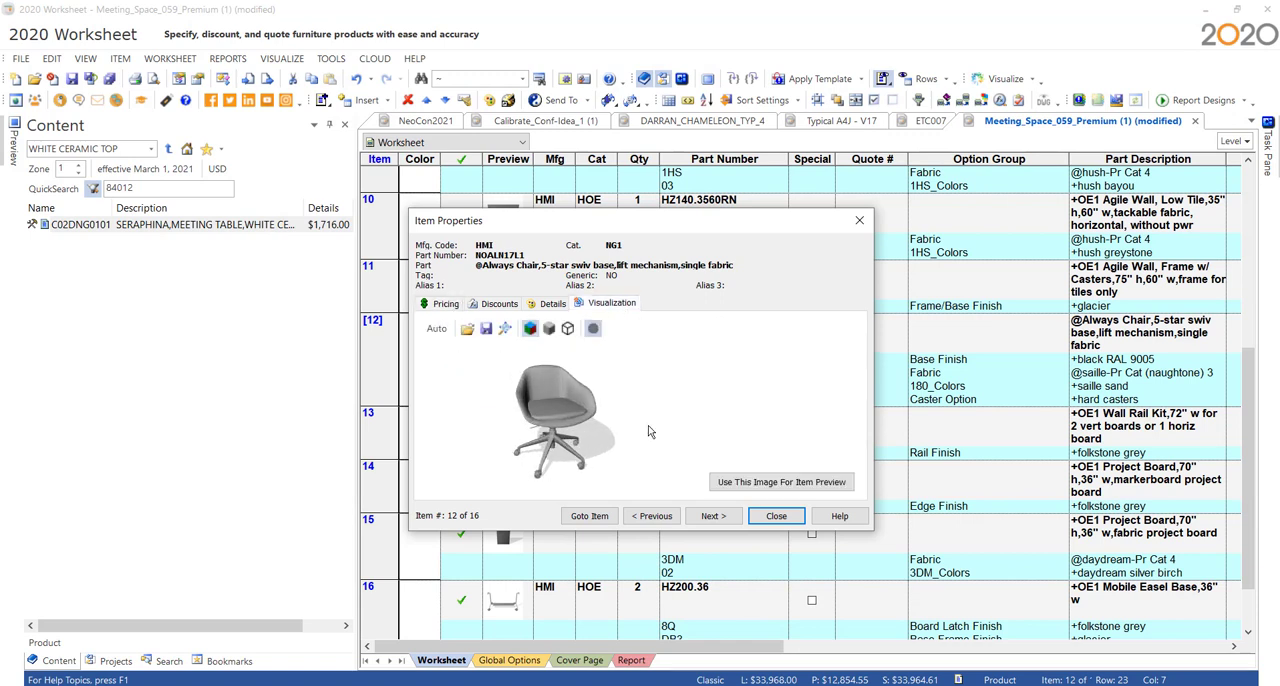
click(790, 488)
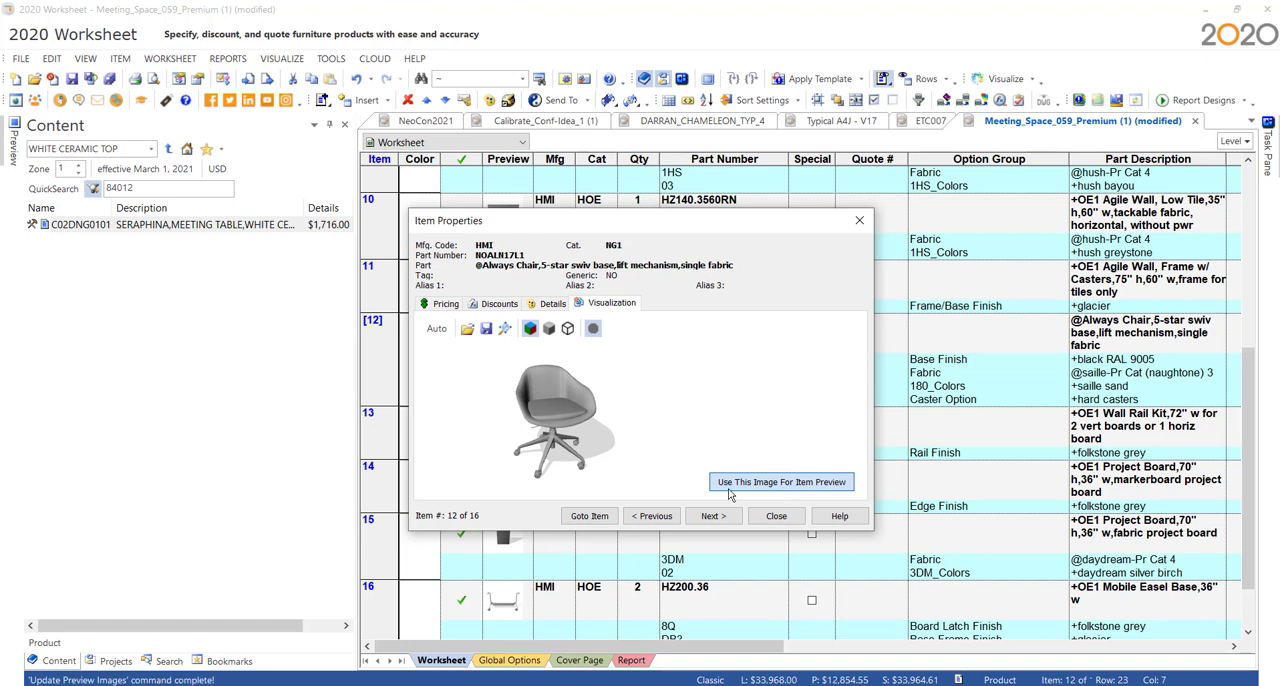
click(776, 516)
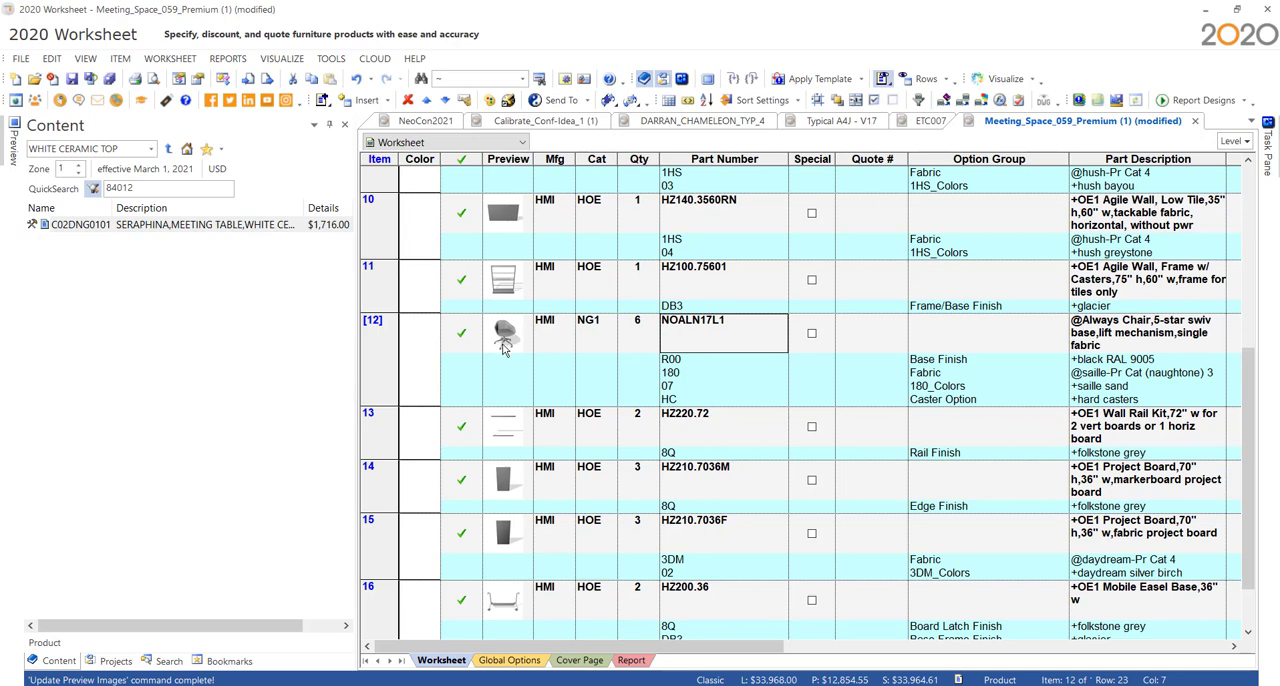
- Use ALCHB5S_43121.jpg.rendition.992.992.jpg from the Downloads folder as the item preview for chair NOALN17L1 and view it enlarged
right_click(675, 334)
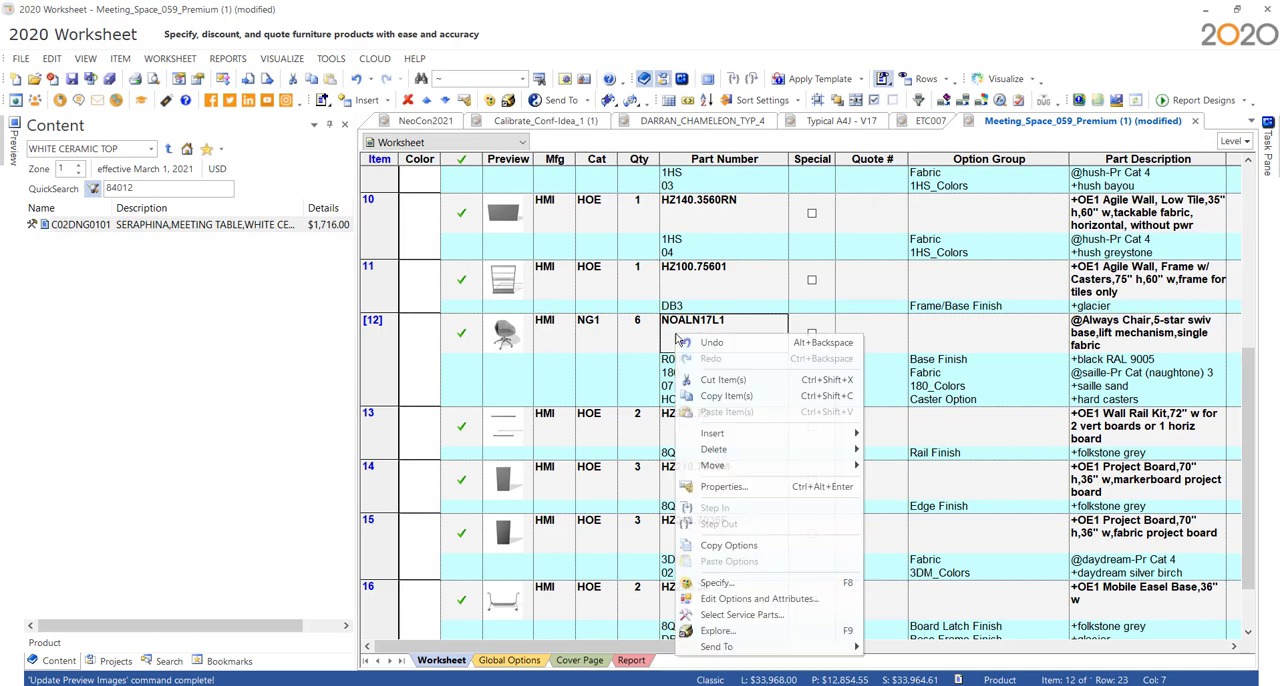
click(722, 487)
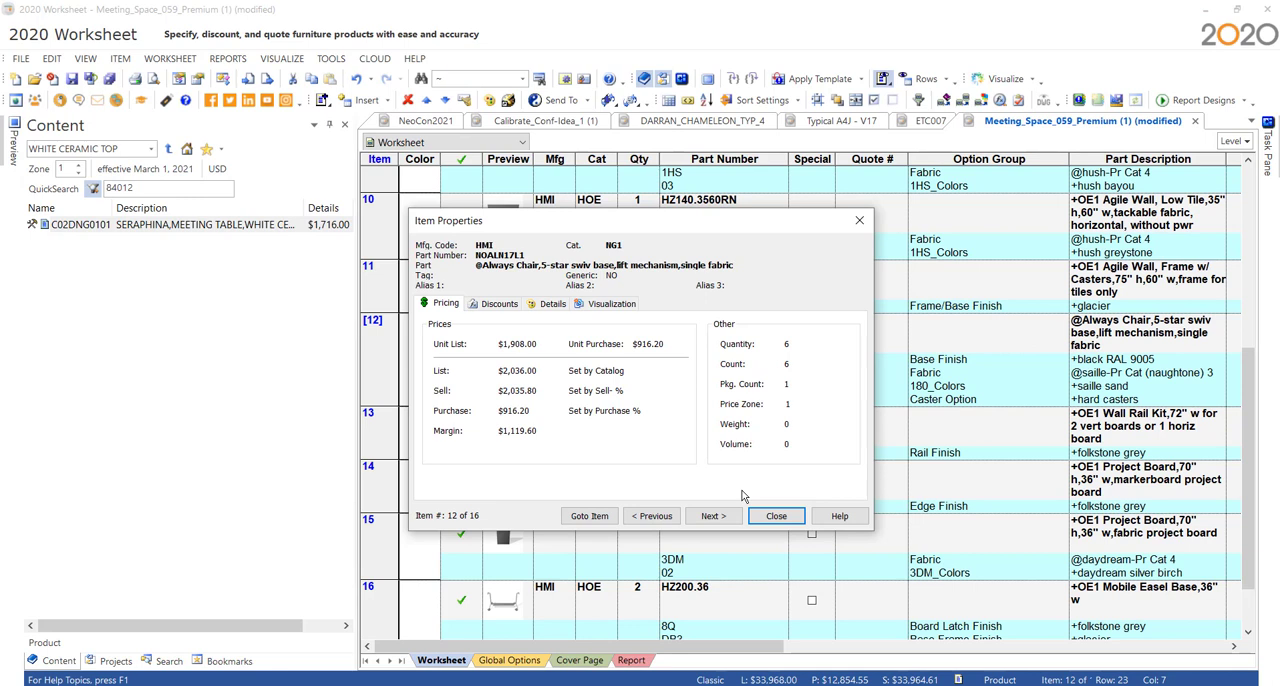
click(614, 304)
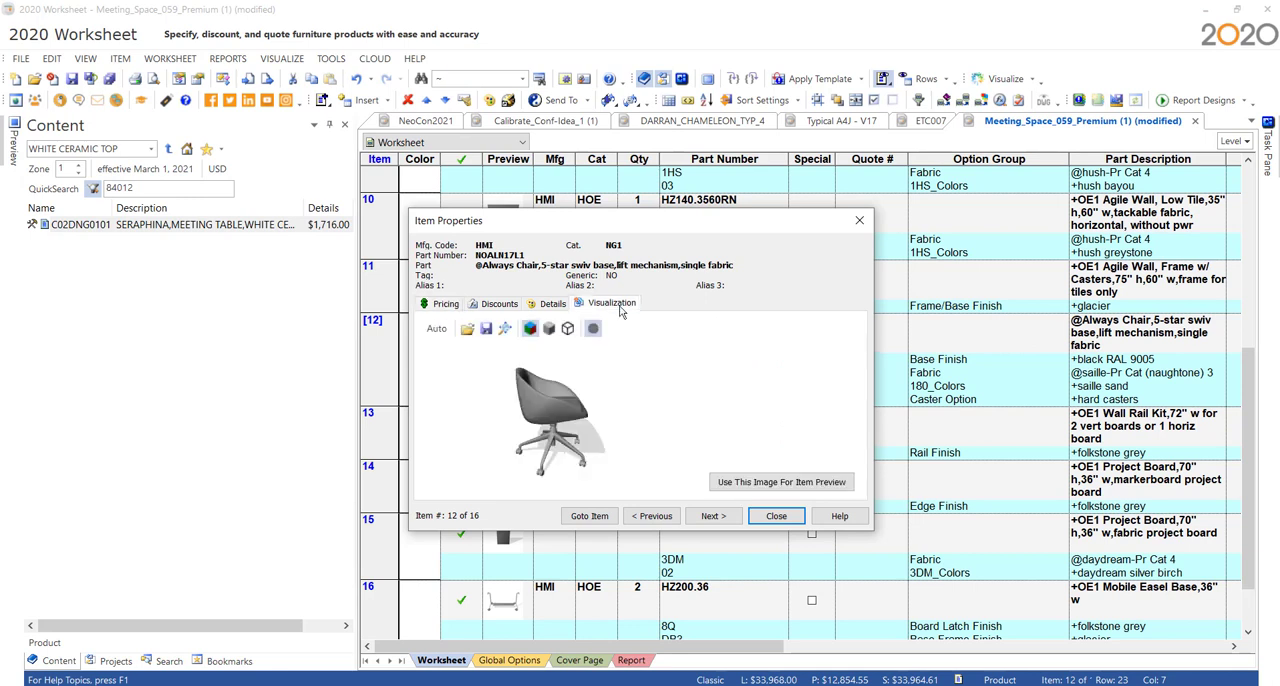
click(467, 330)
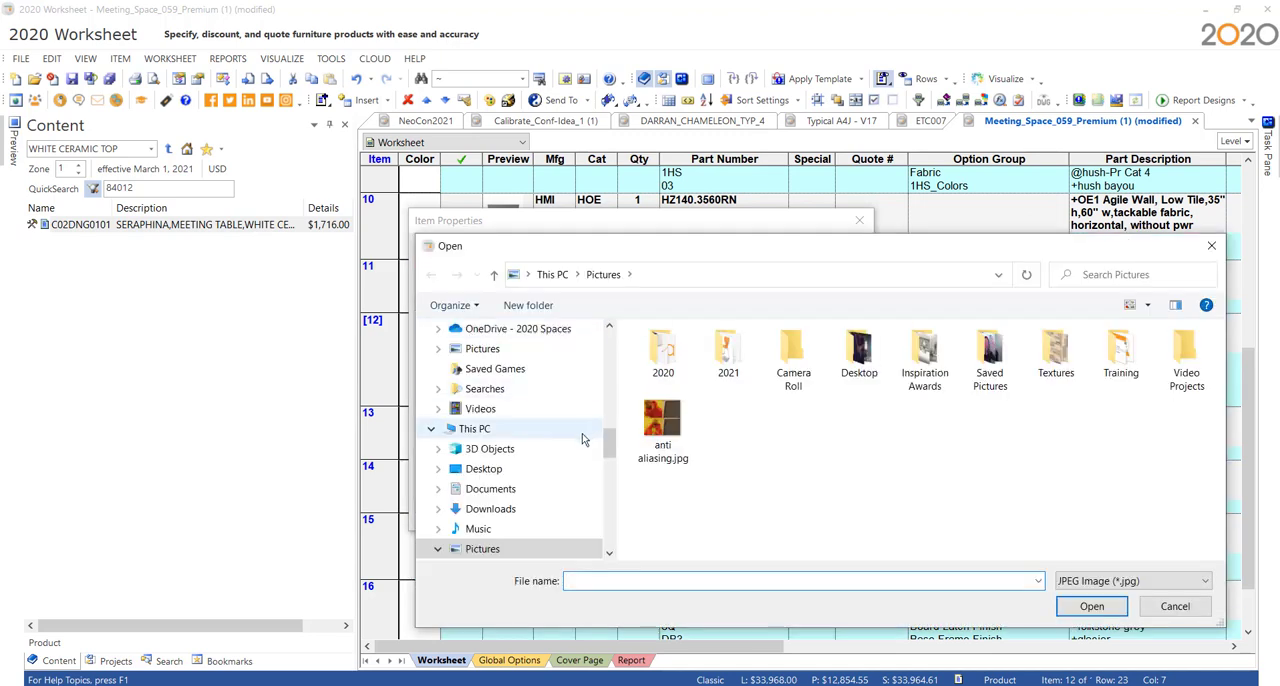
scroll(612, 437, up, 4)
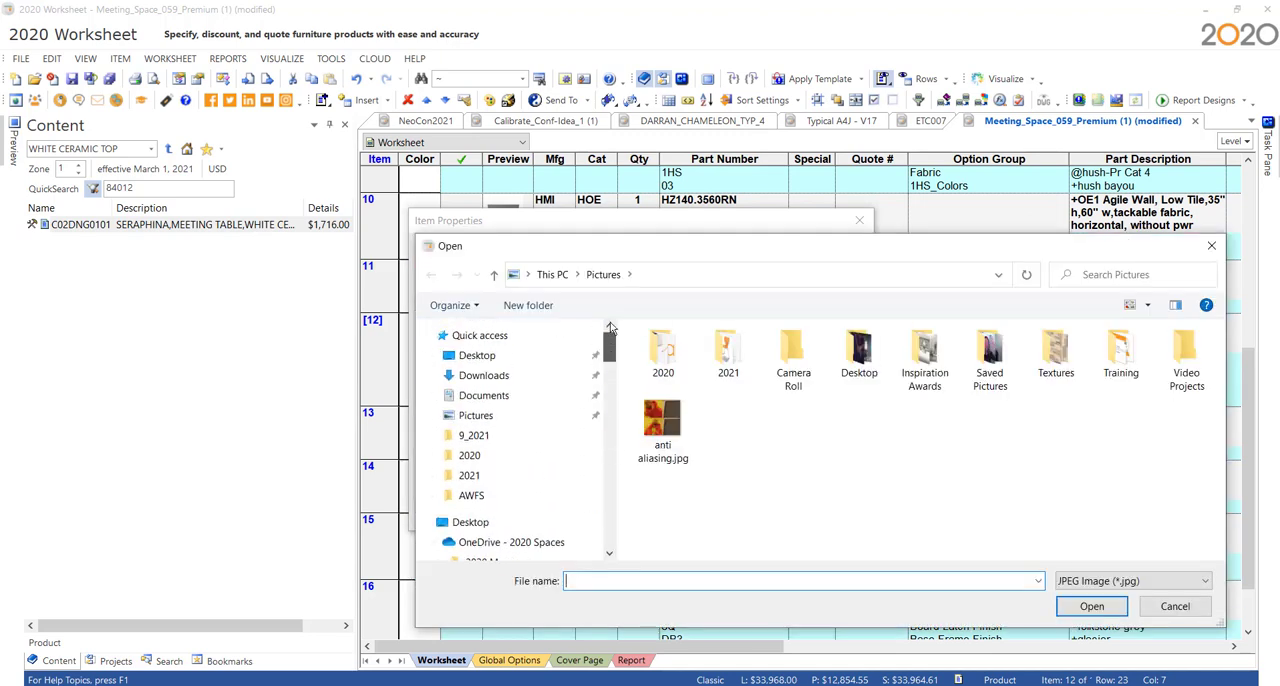
click(519, 375)
click(690, 385)
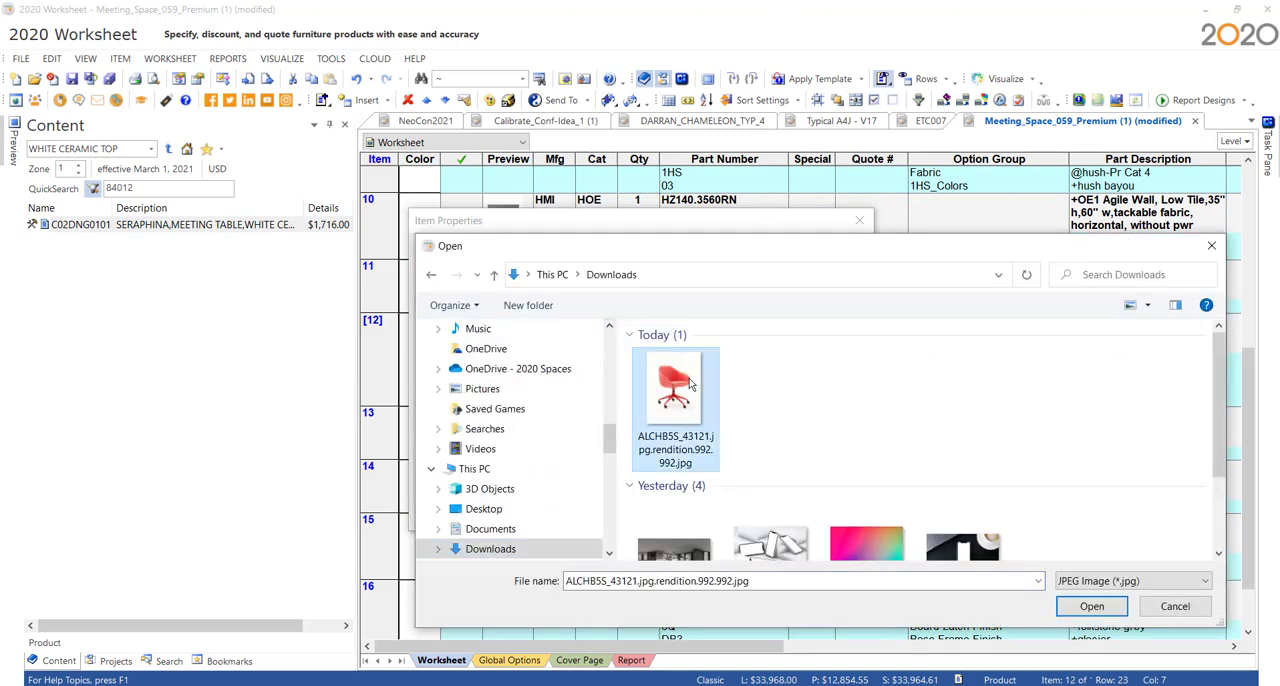
click(1092, 606)
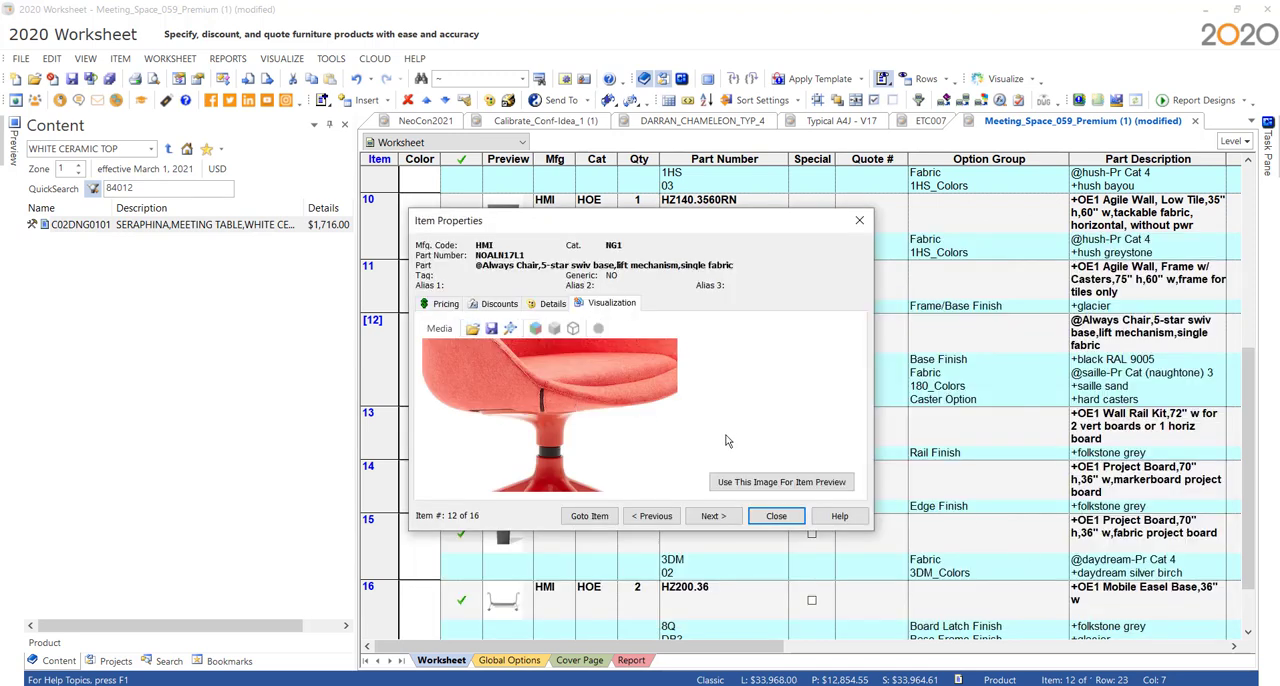
click(775, 484)
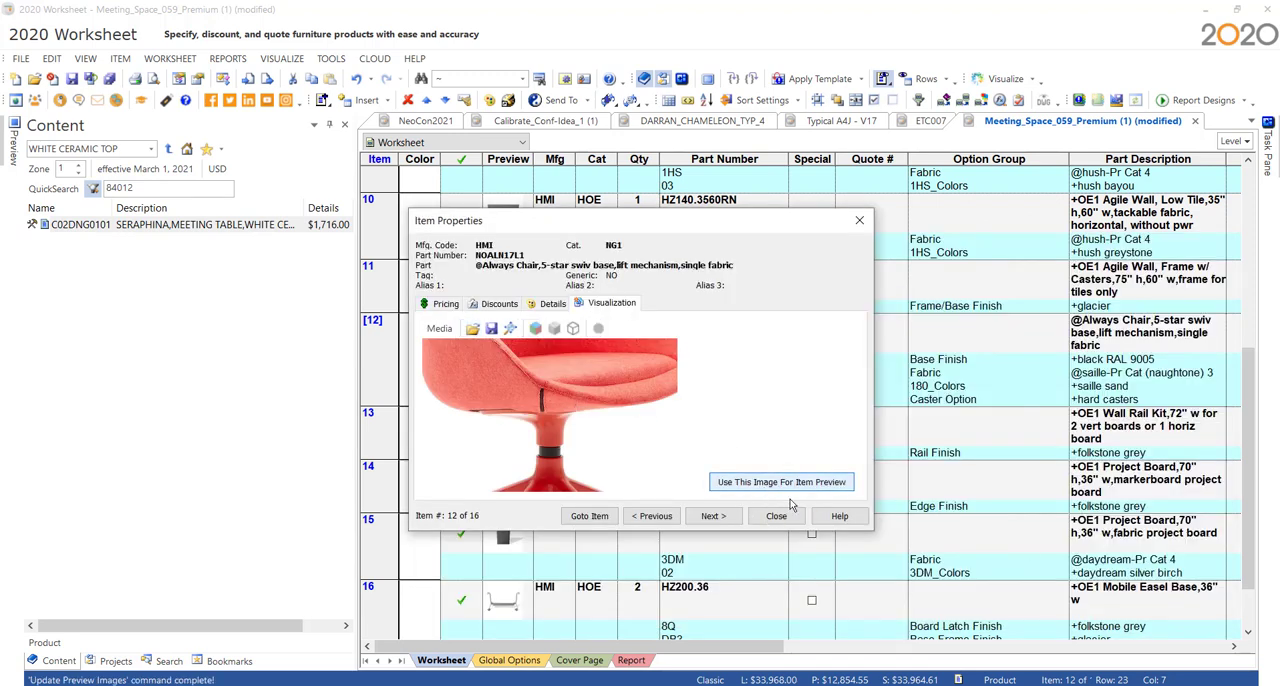
click(776, 516)
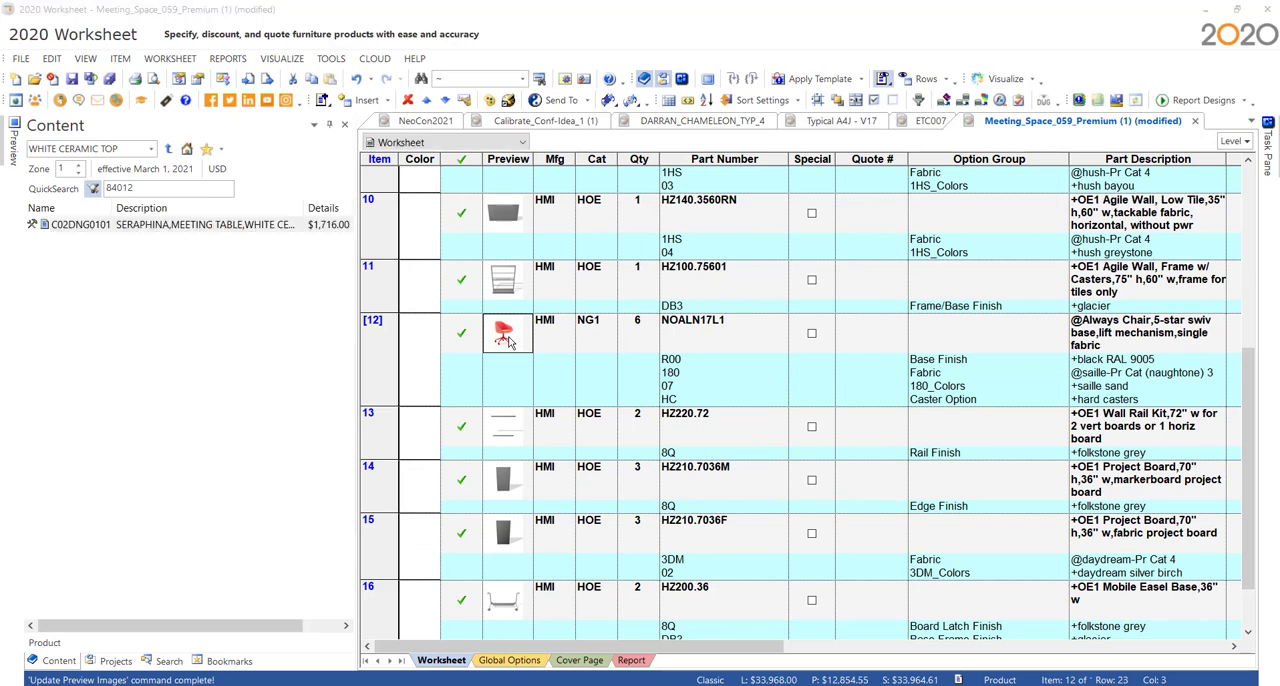
click(508, 341)
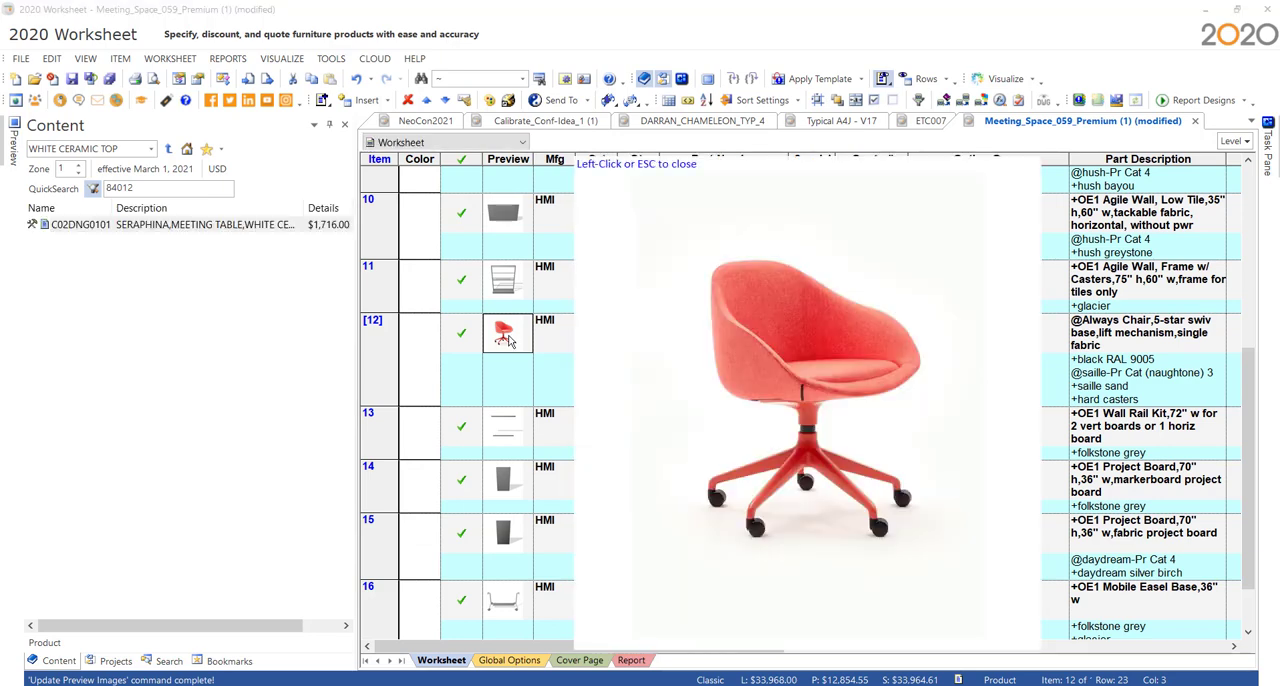
click(690, 196)
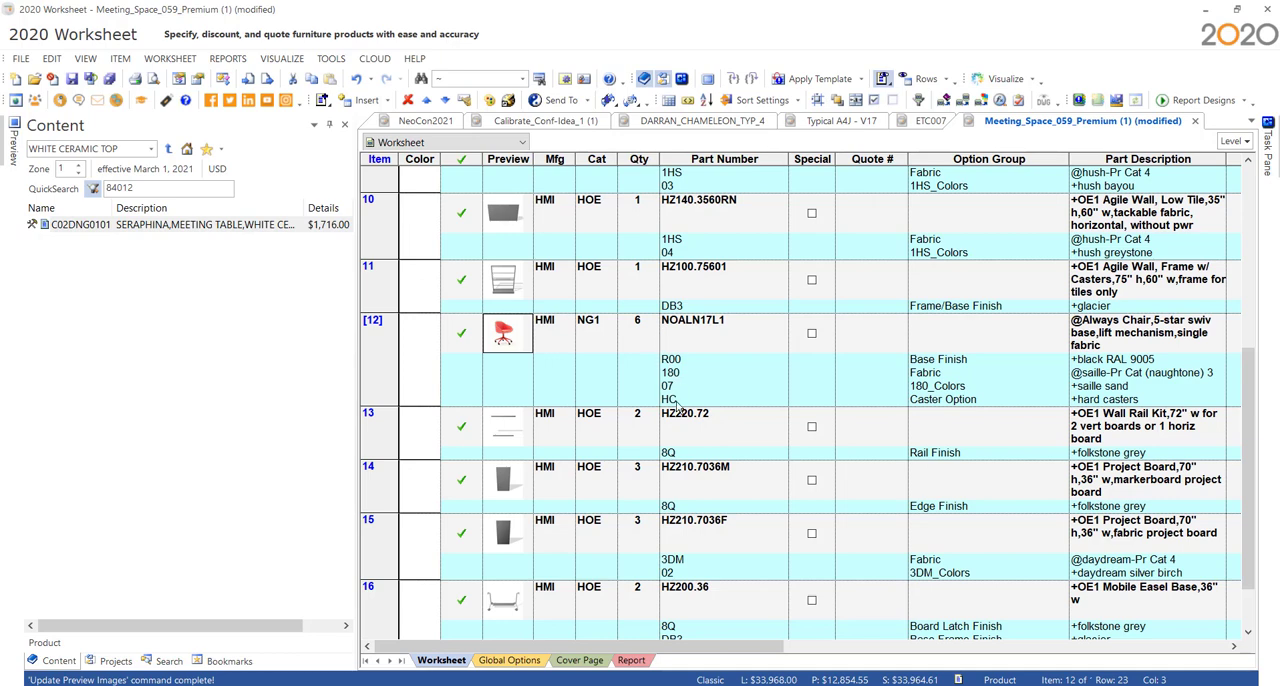
- Switch to the browser and review the fabric colour options of the Solve Mid-Back Task Chair in the HON Product Configurator
click(702, 685)
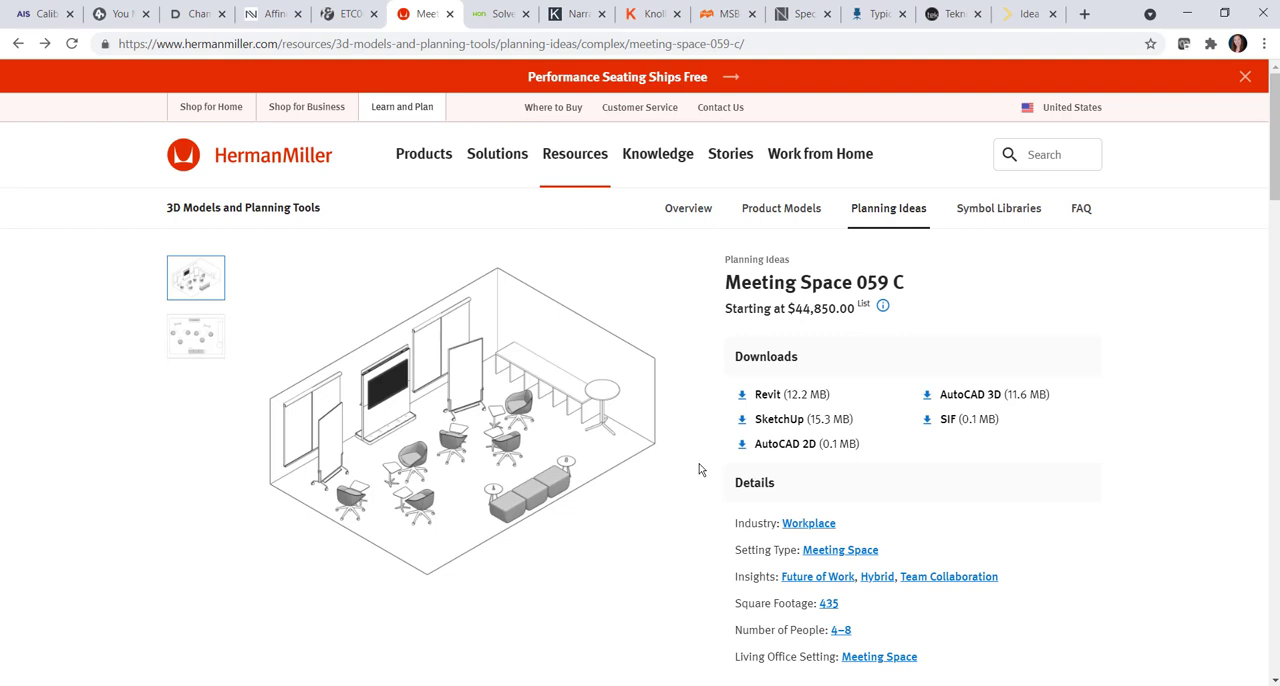
click(500, 14)
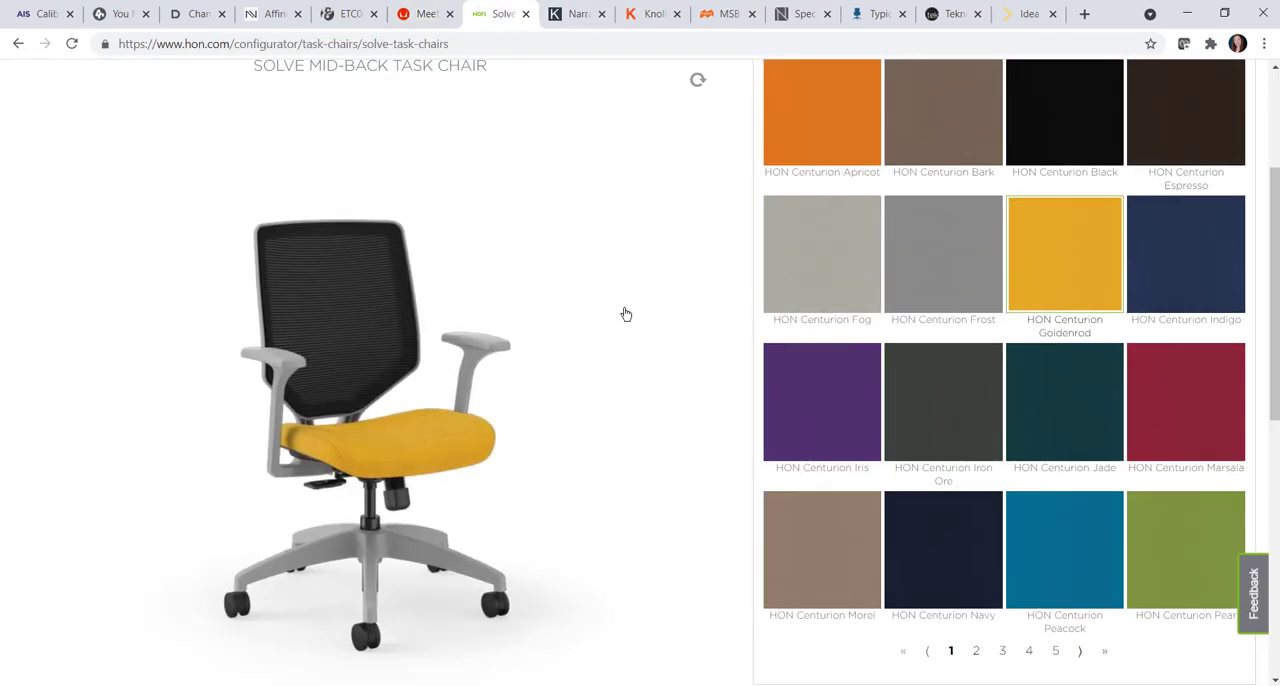
scroll(620, 314, up, 3)
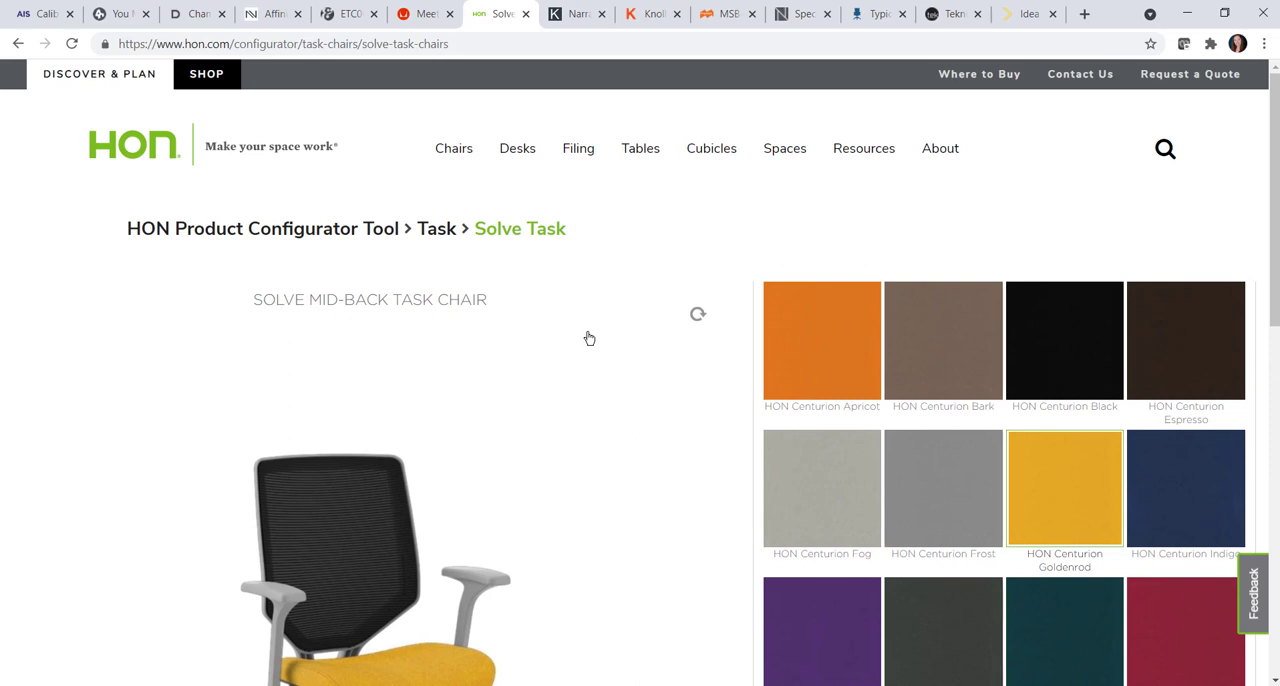
click(1062, 492)
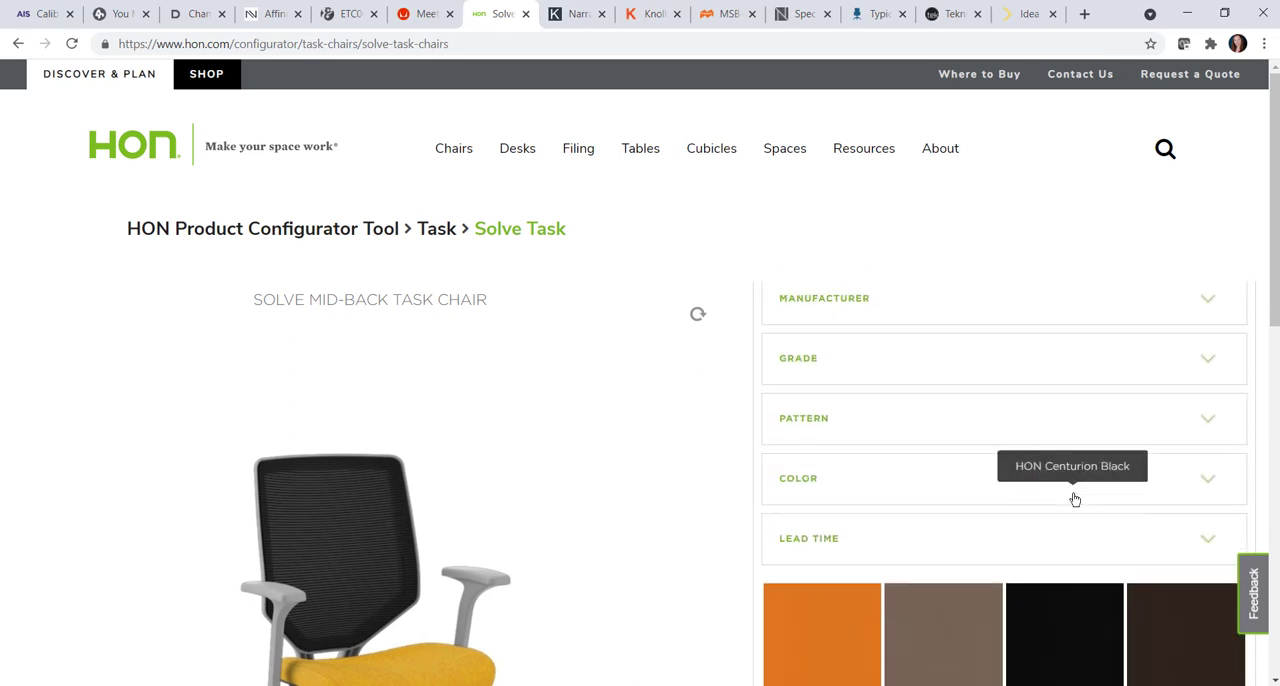
scroll(1011, 555, down, 4)
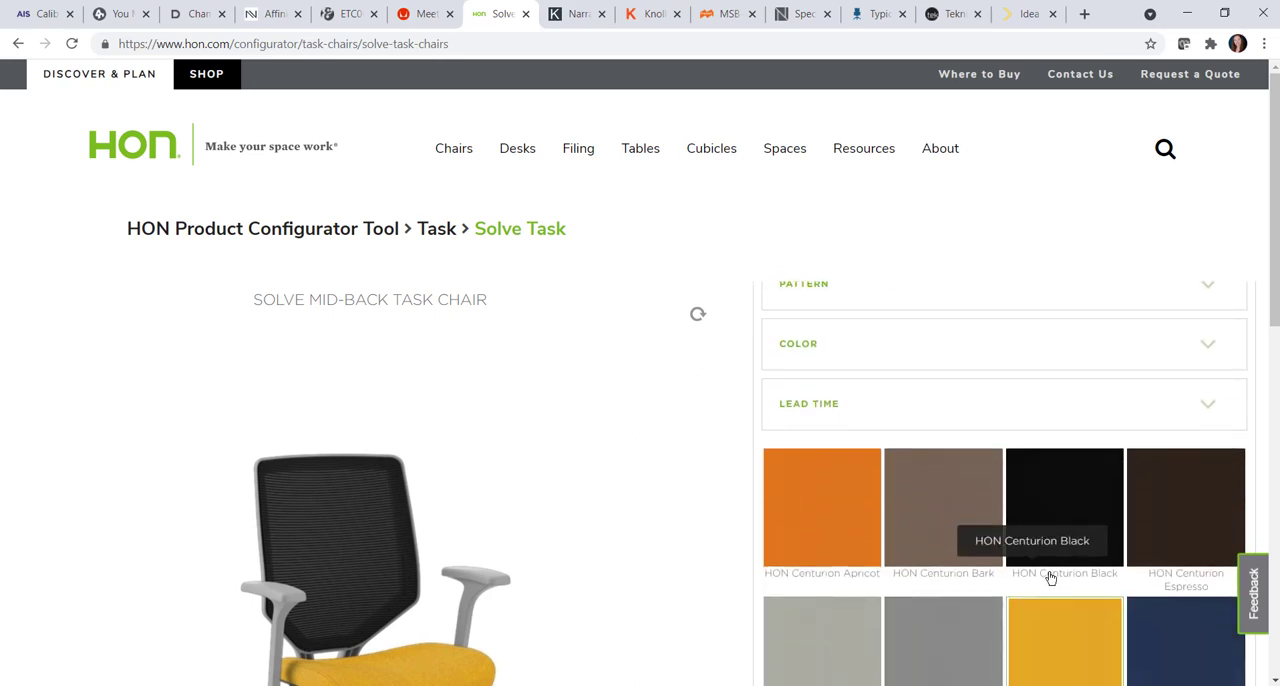
scroll(985, 538, down, 1)
scroll(632, 455, down, 2)
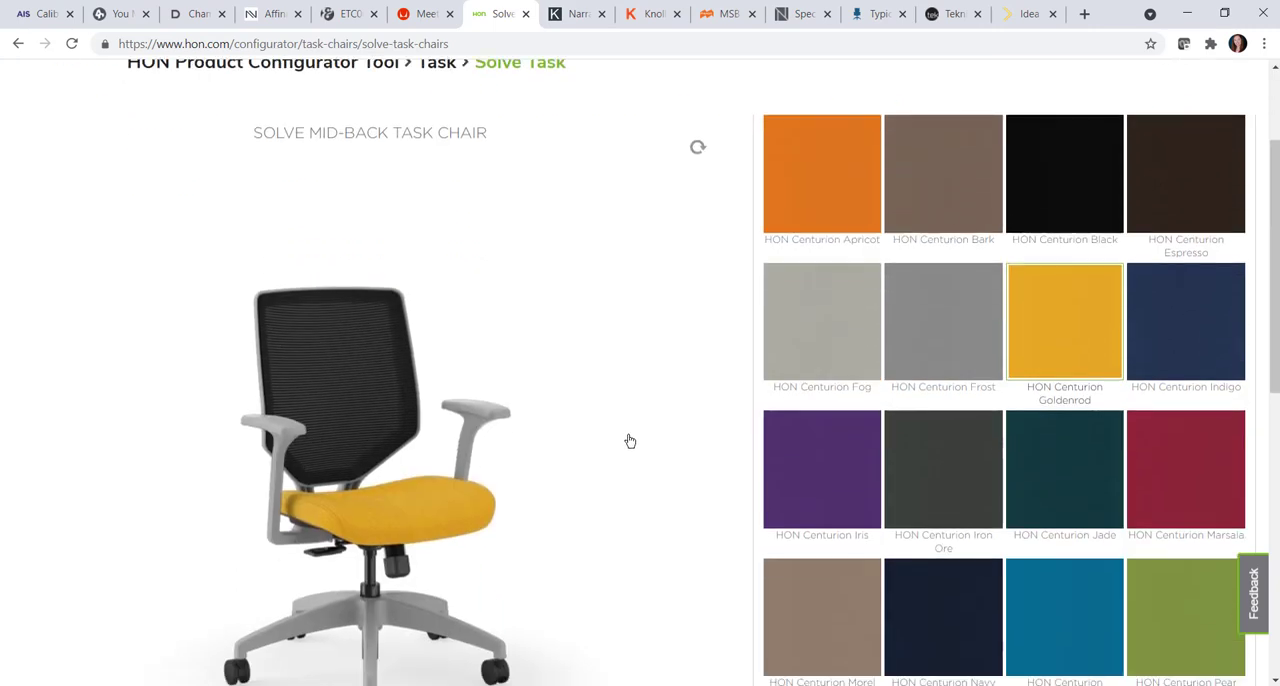
scroll(580, 445, down, 2)
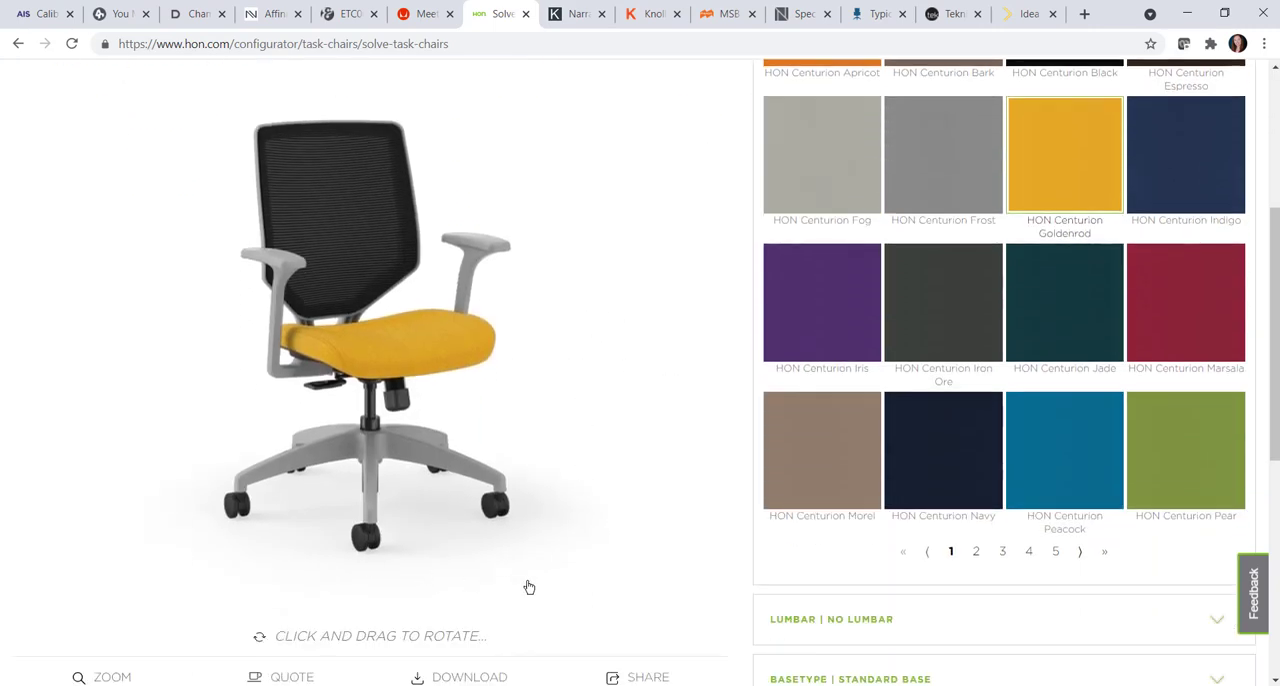
- Download the configured Solve Mid-Back Task Chair with Centurion Goldenrod upholstery as a SIF file
scroll(545, 550, down, 2)
click(461, 516)
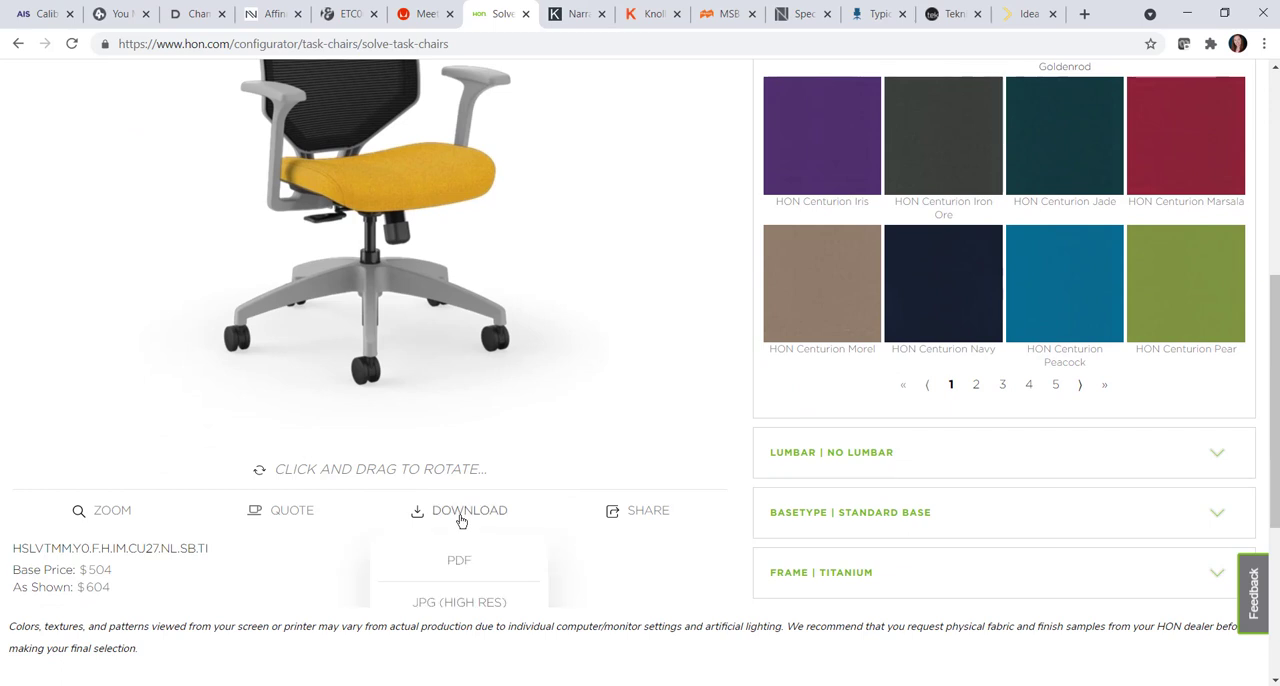
scroll(531, 520, down, 2)
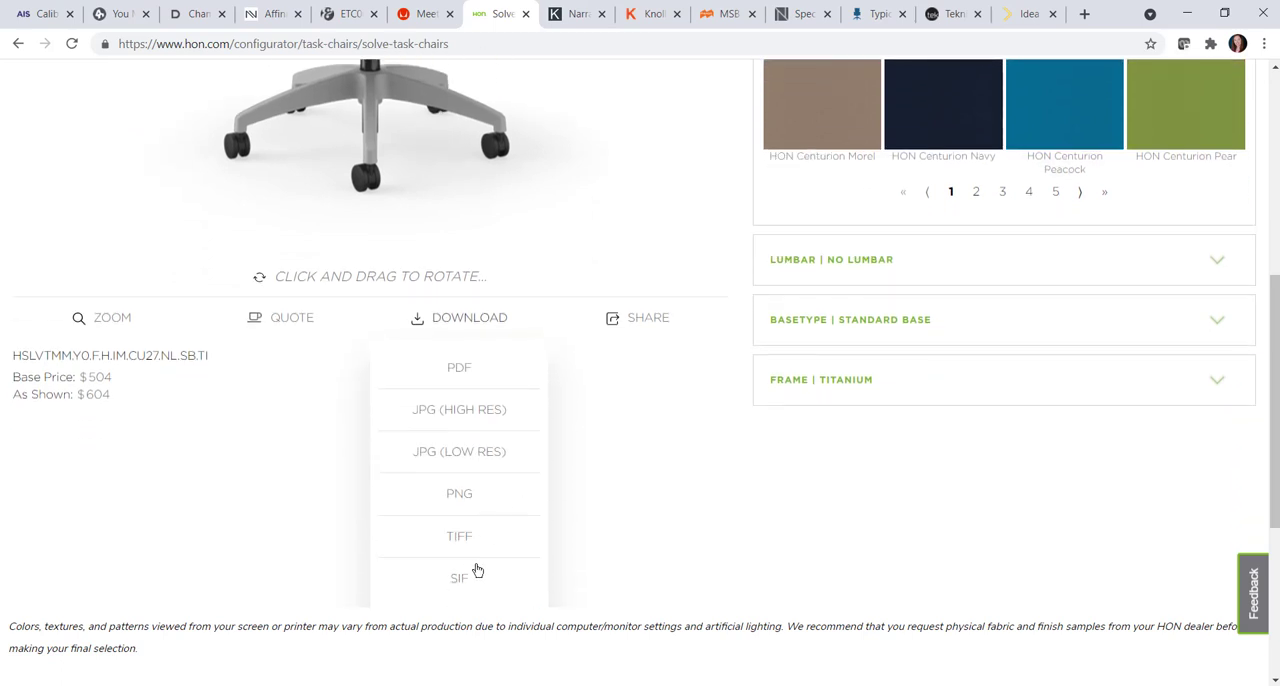
click(463, 578)
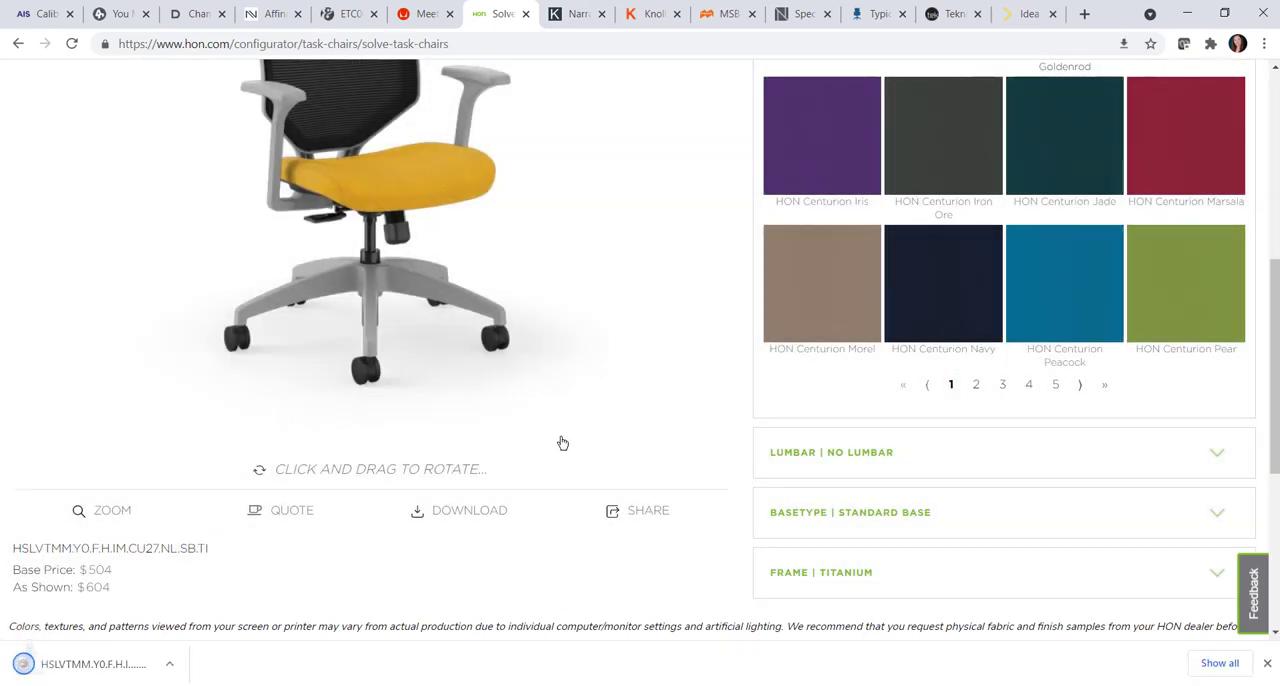
- Open the downloaded HSLVTMM SIF file in 2020 Worksheet and collapse the Content pane to widen the worksheet
click(62, 667)
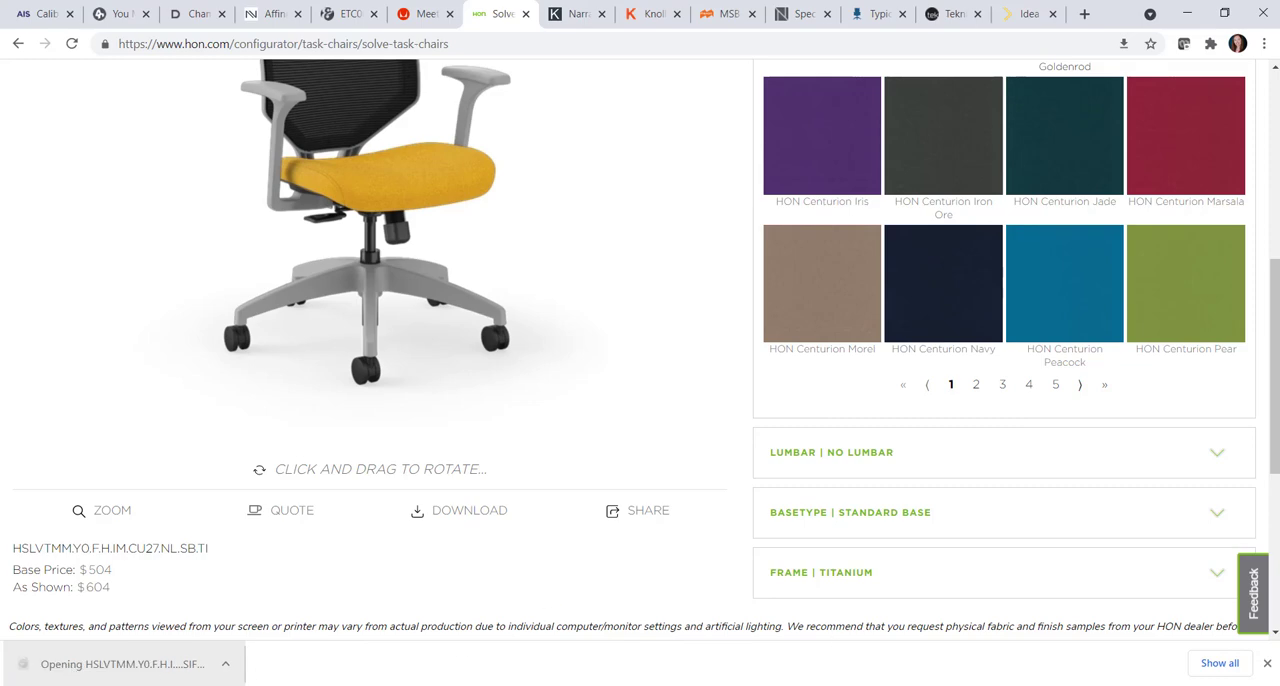
mouse_move(860, 684)
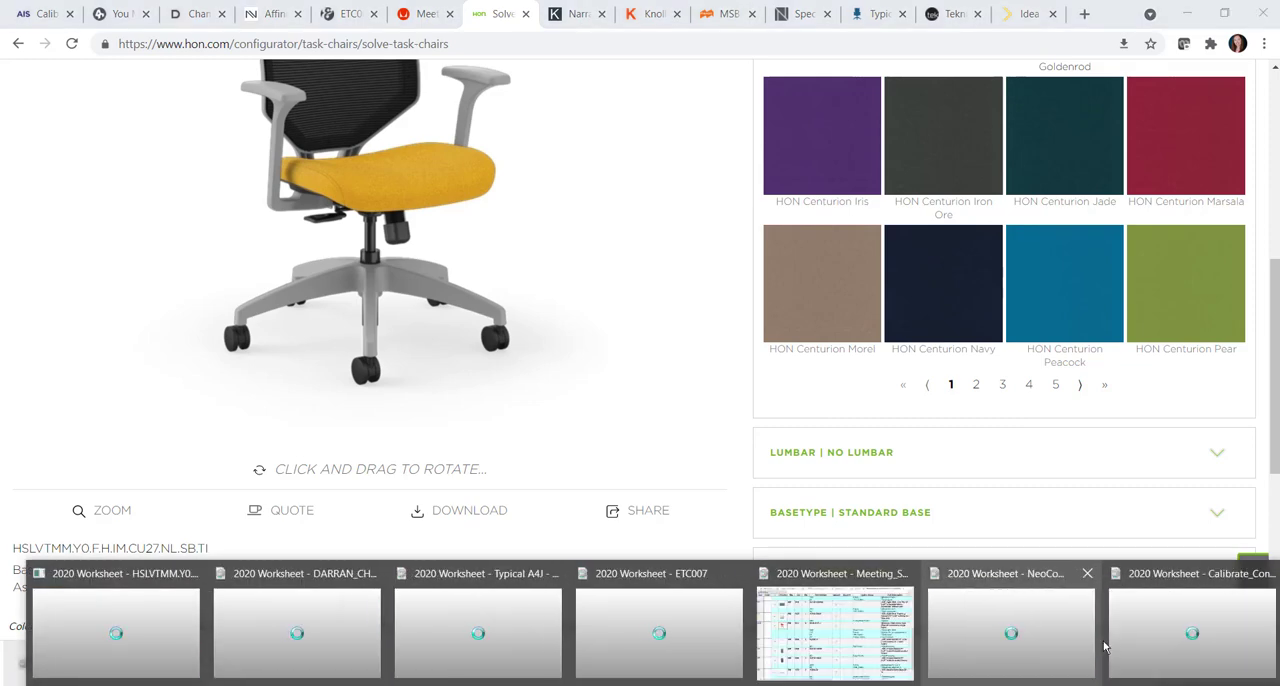
click(1182, 636)
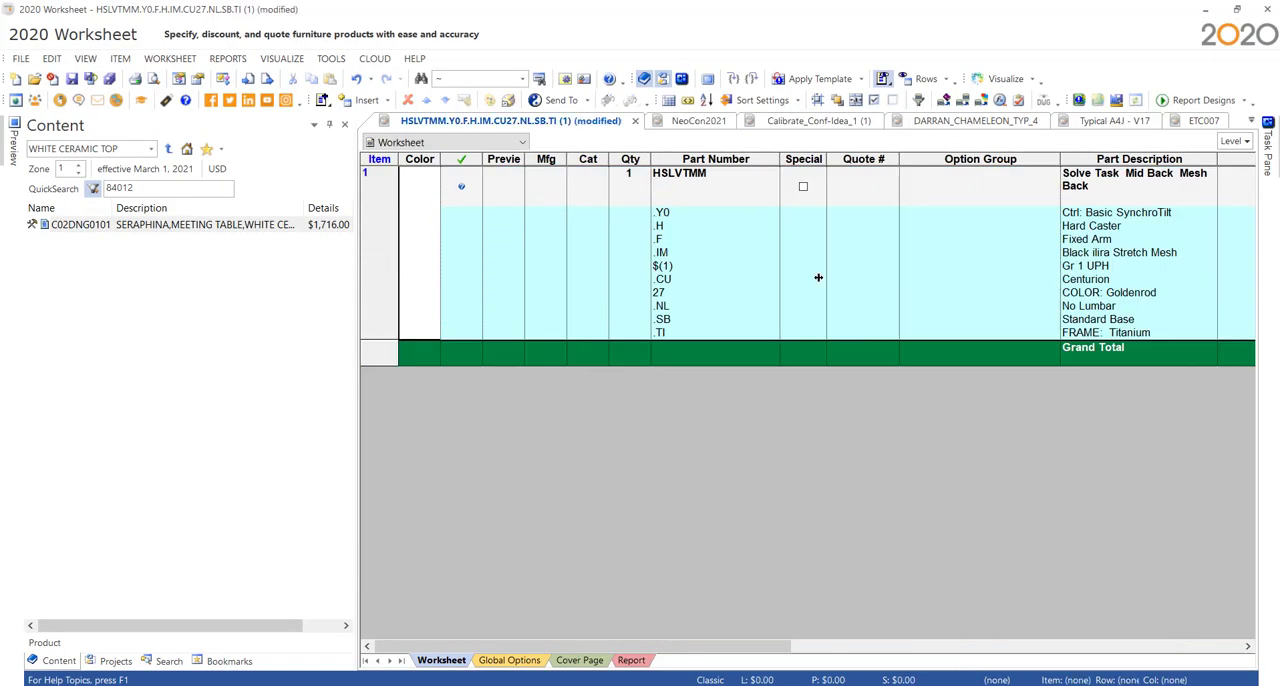
click(329, 126)
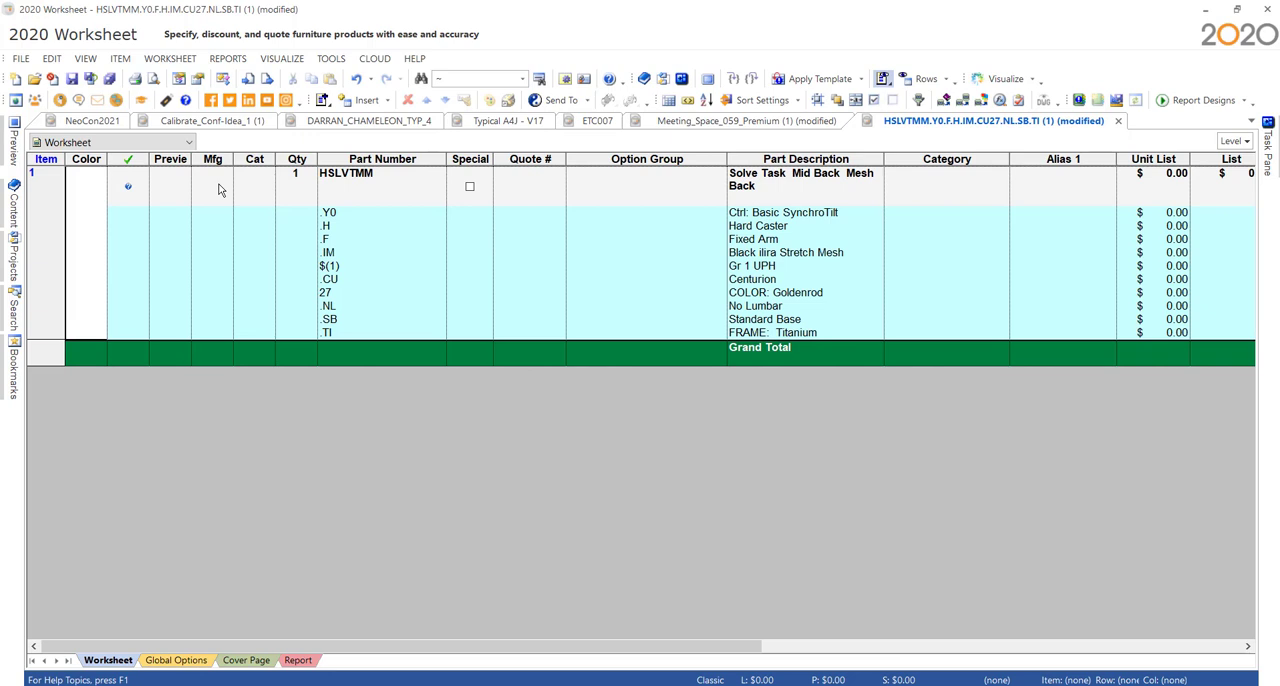
- Match item 1's part number to HSLVTMM in the HON catalog HSN to update it against the catalog
click(386, 183)
click(370, 176)
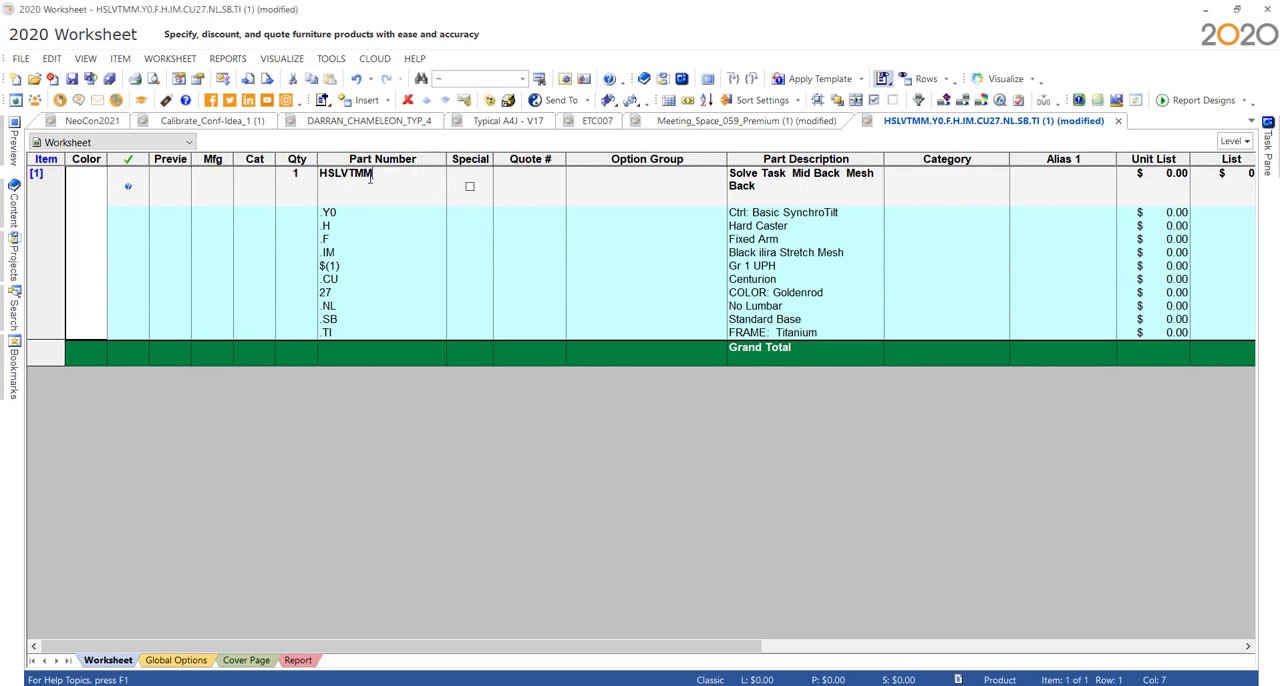
key(BackSpace)
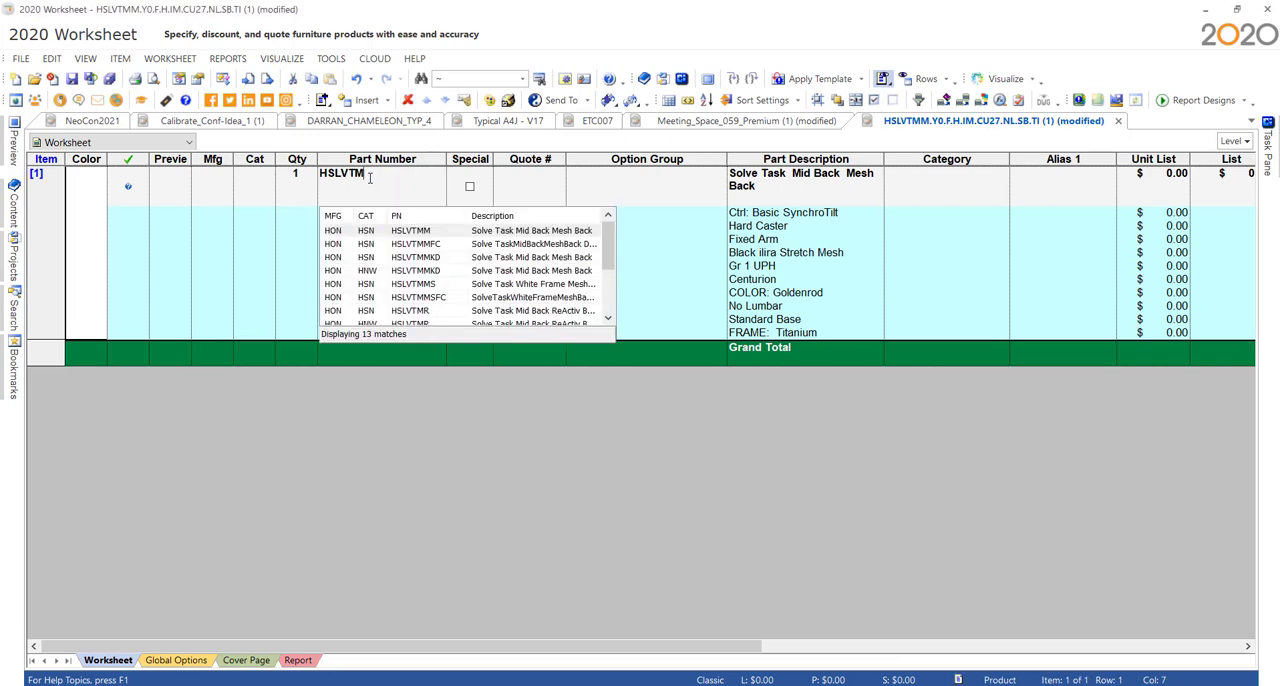
click(421, 231)
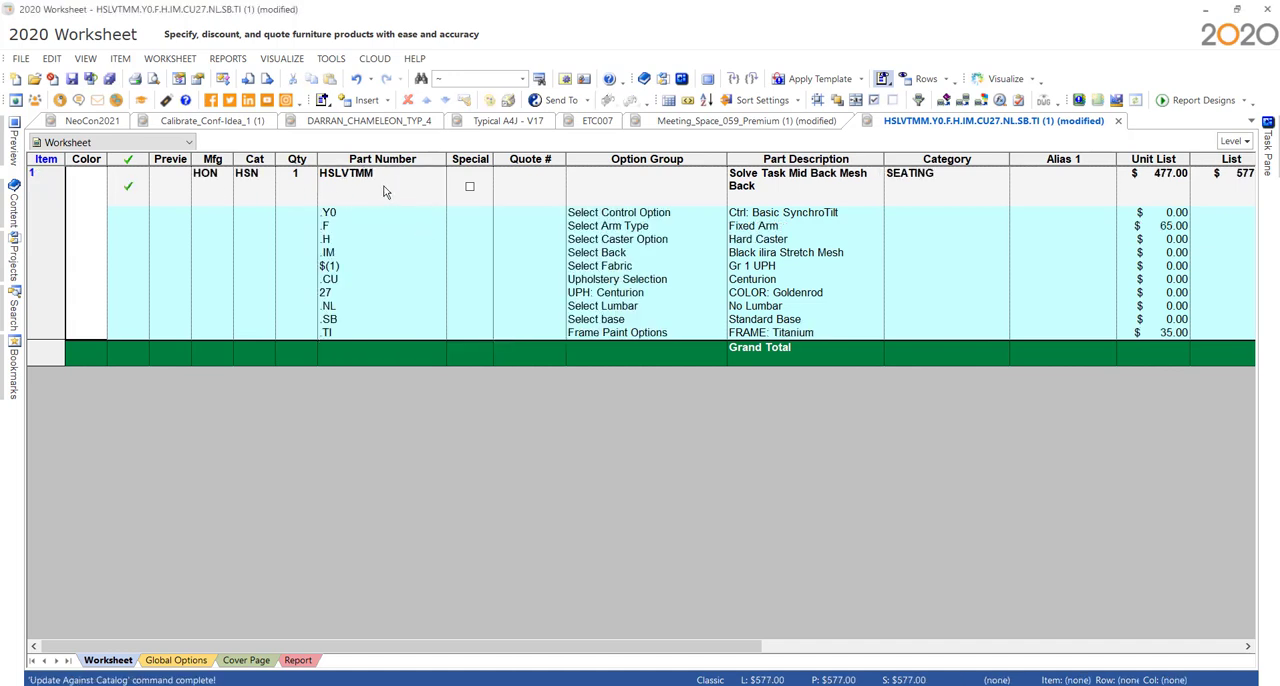
- Set the quantity of chair HSLVTMM to 20
click(300, 190)
click(300, 195)
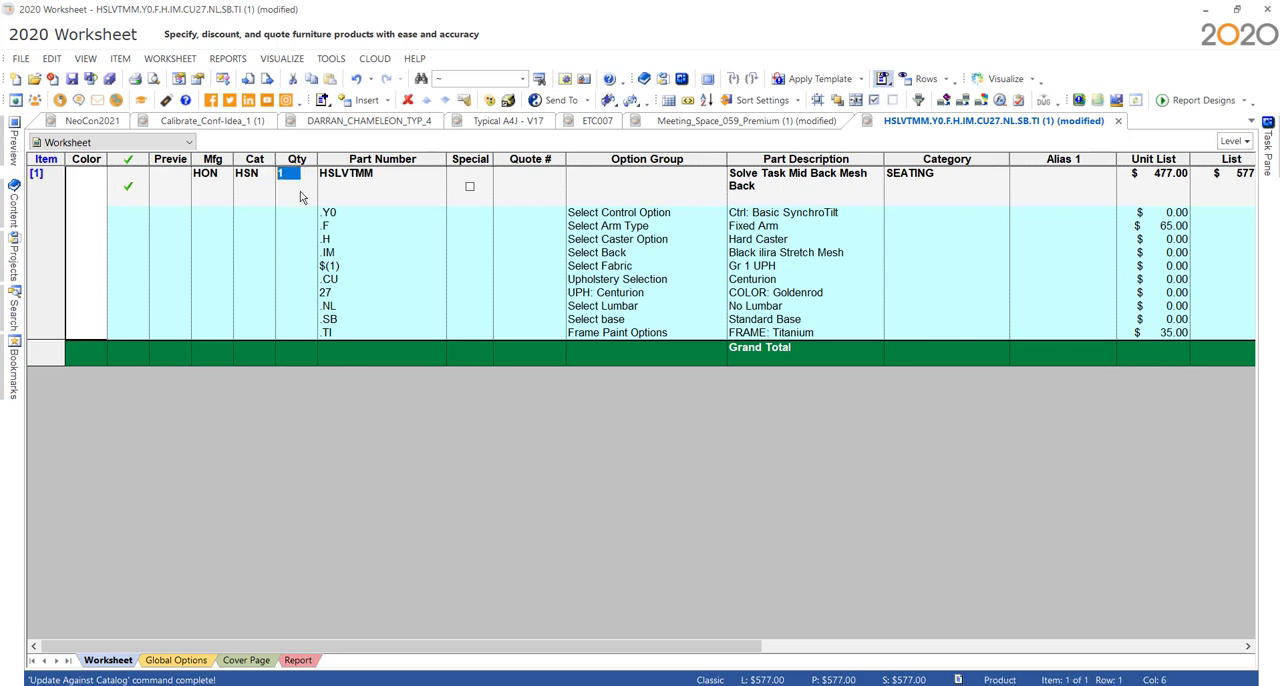
text(20)
key(Return)
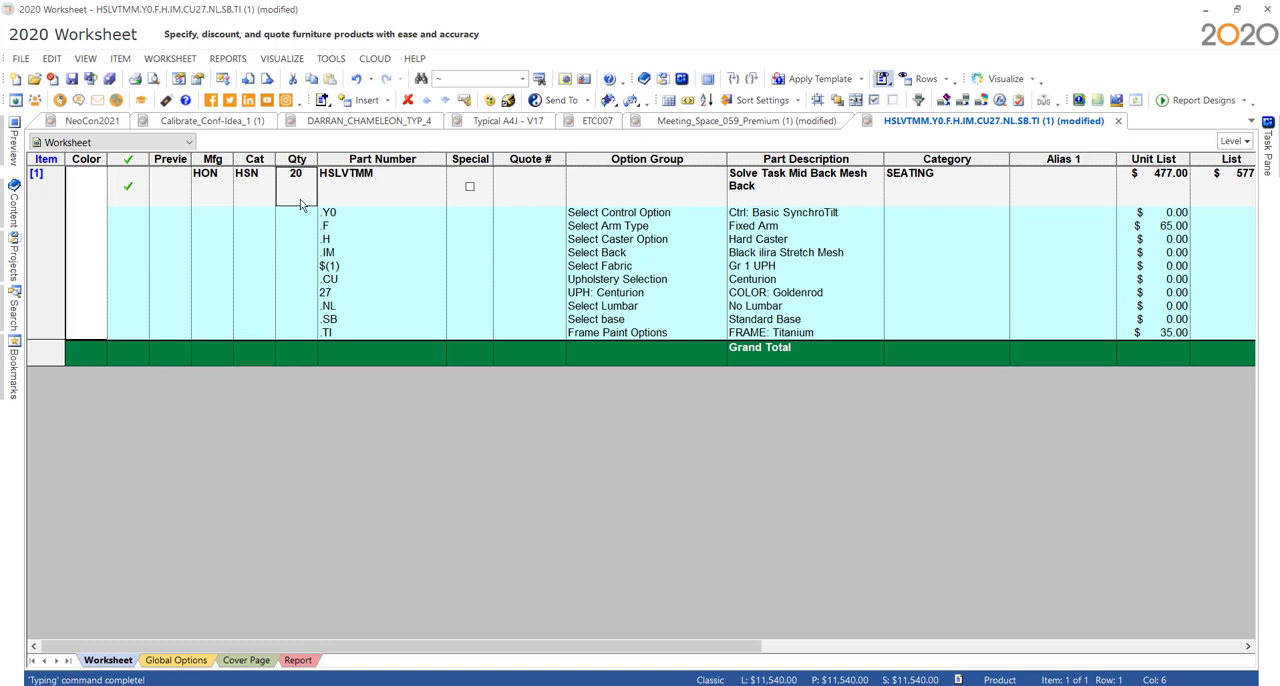
- Split the HSLVTMM item into two lines with a quantity of 10 each
click(389, 188)
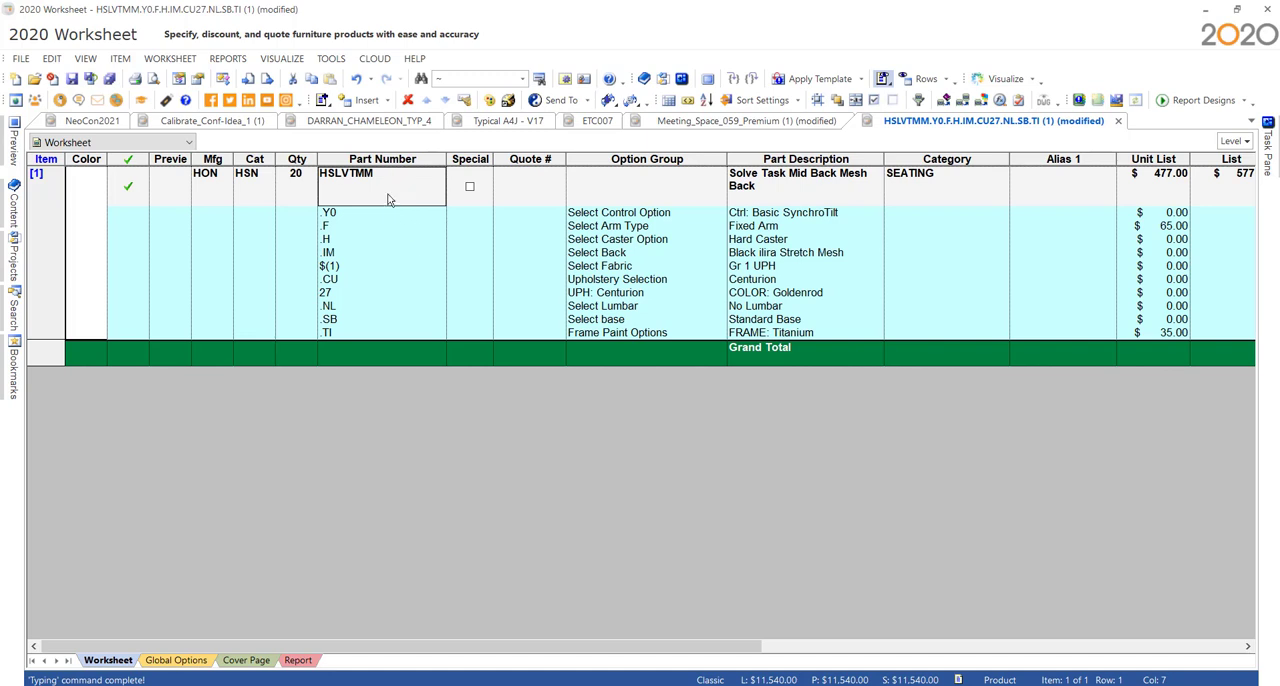
click(151, 62)
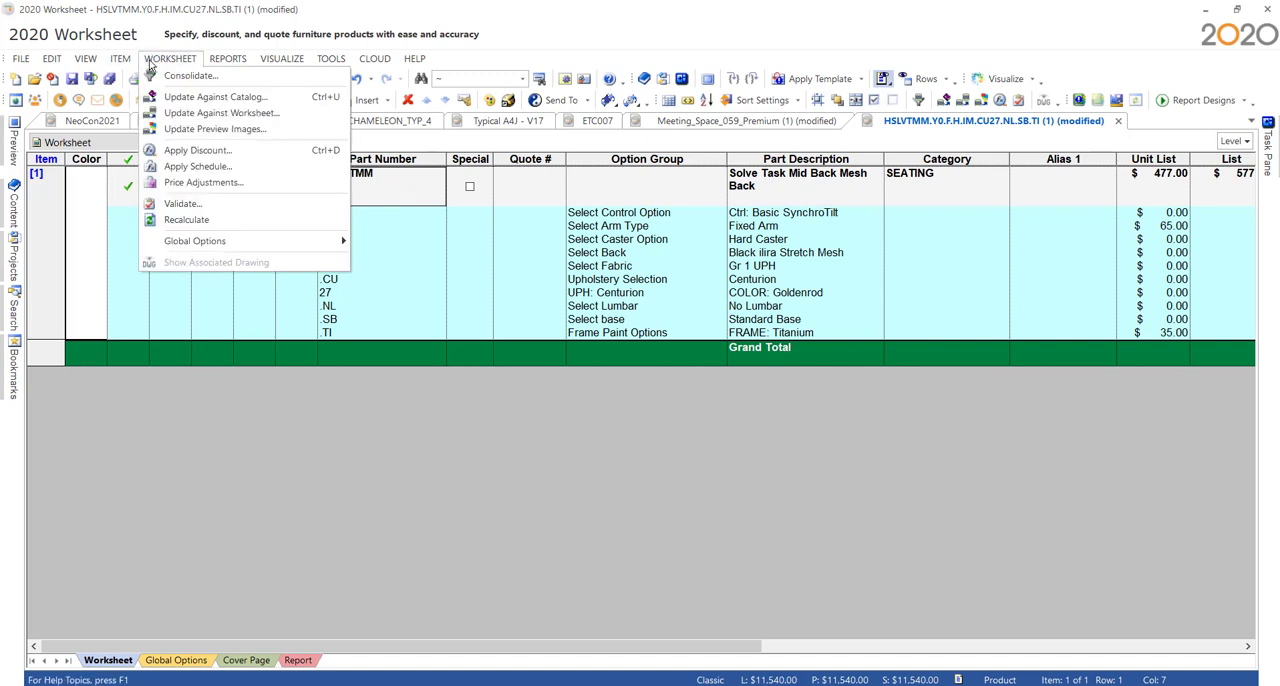
mouse_move(133, 63)
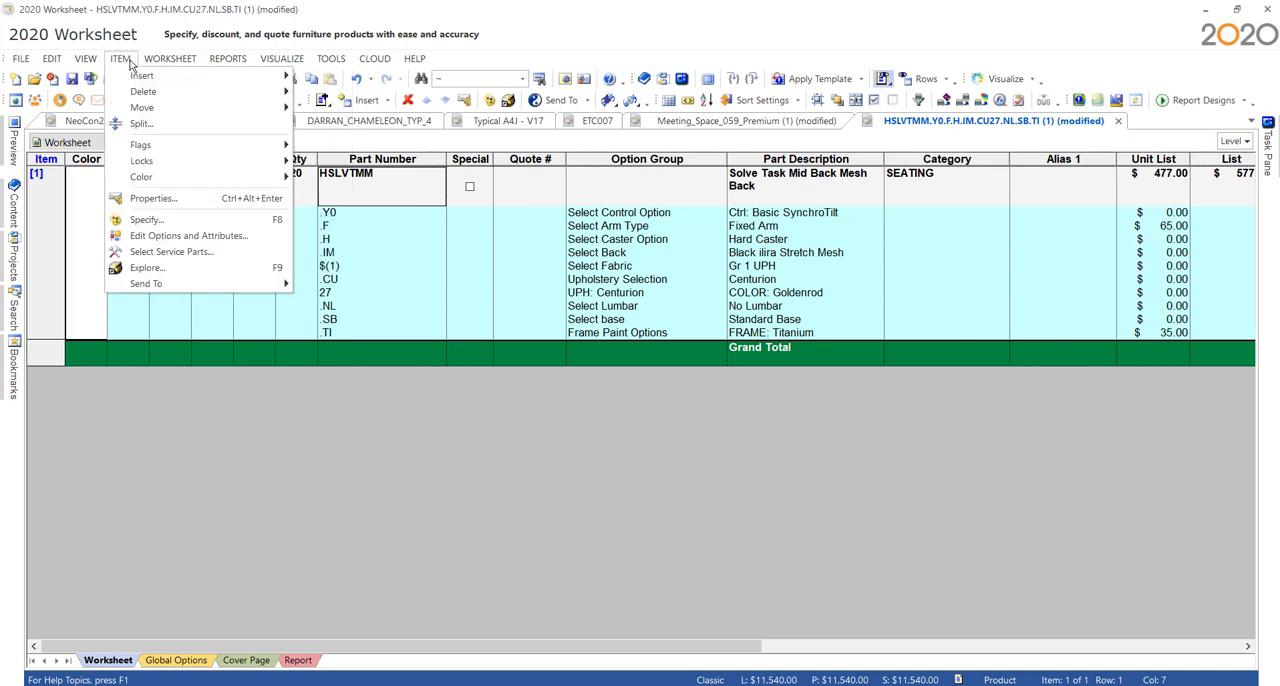
click(141, 124)
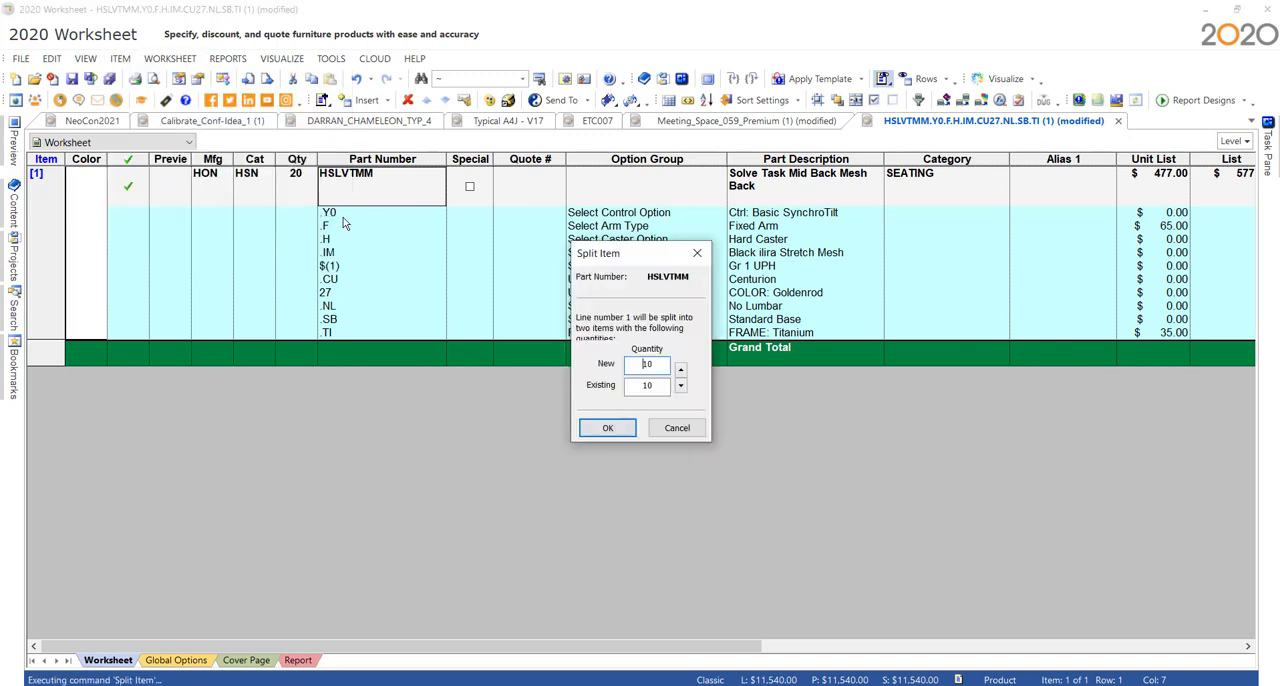
click(679, 371)
click(680, 386)
click(680, 386)
click(680, 386)
click(680, 386)
click(607, 427)
- Specify item 2's HSLVTMM chair with the Centurion upholstery color Peacock (97) and finish the specification
click(415, 365)
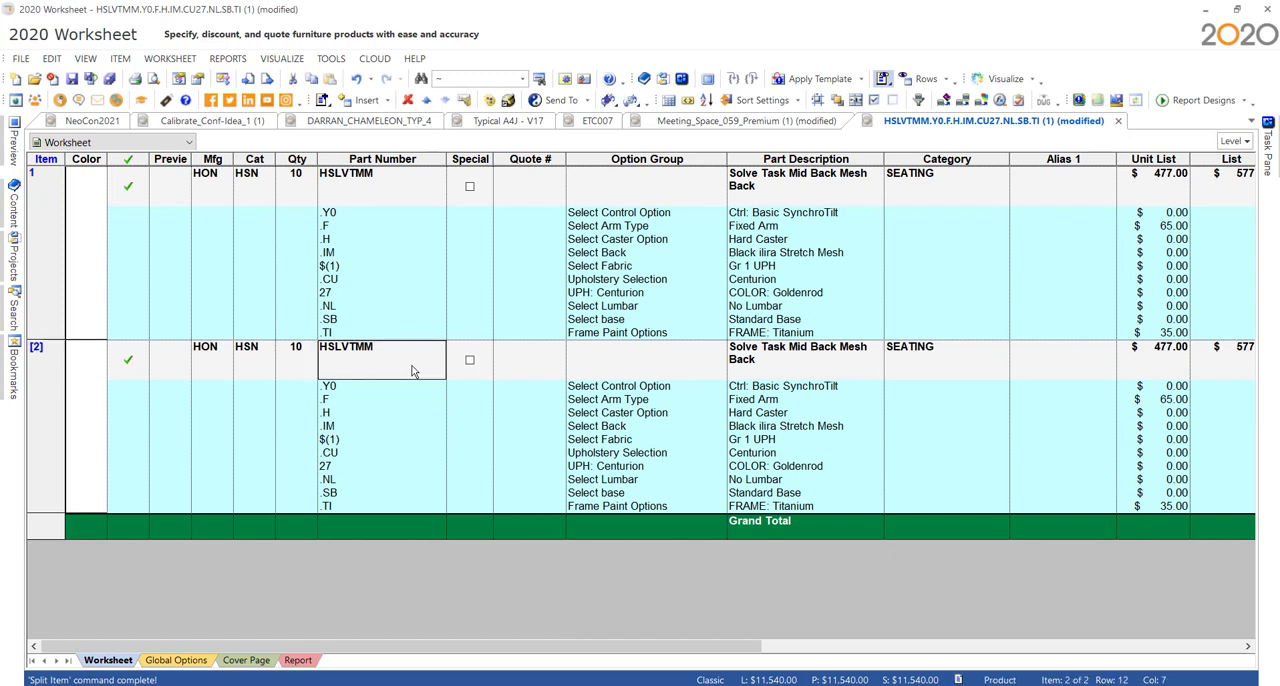
right_click(415, 365)
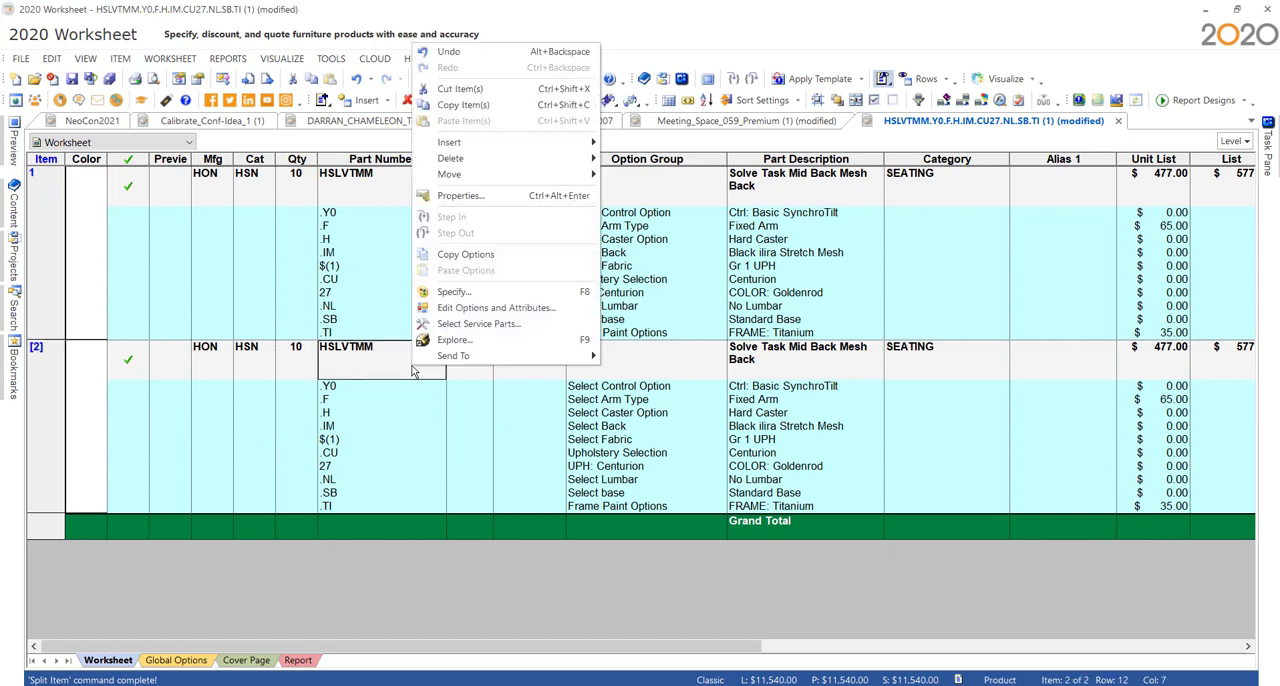
click(465, 293)
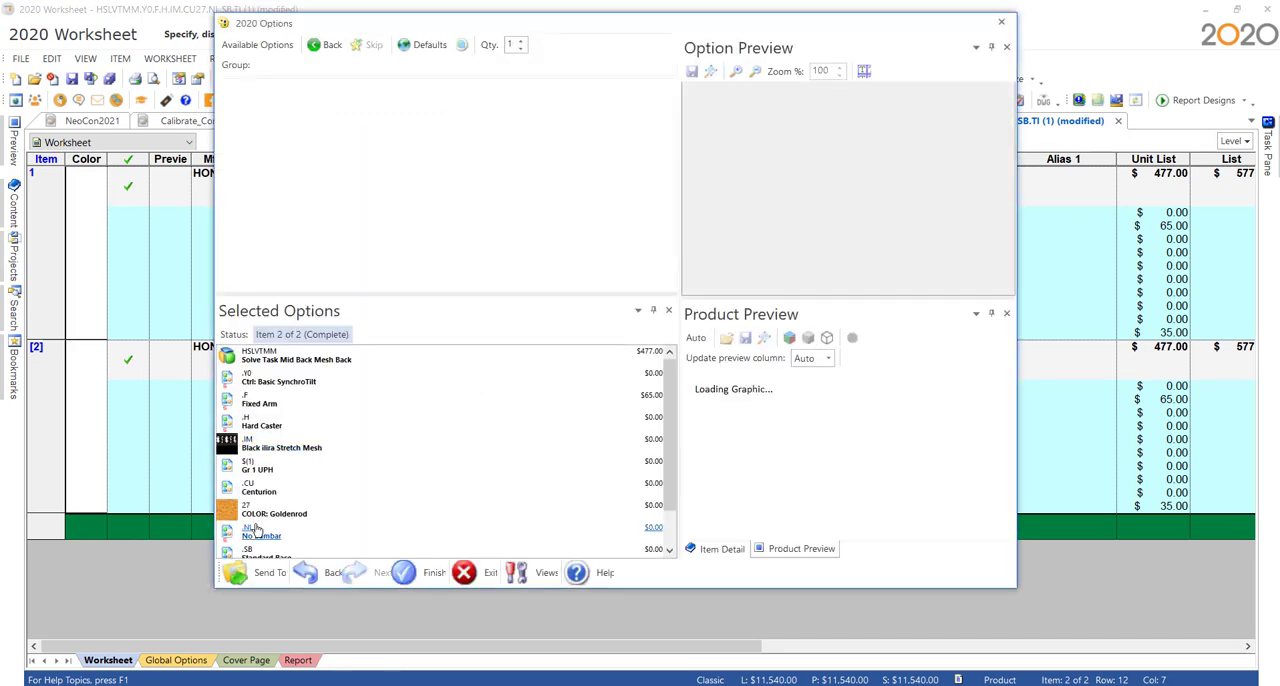
click(258, 518)
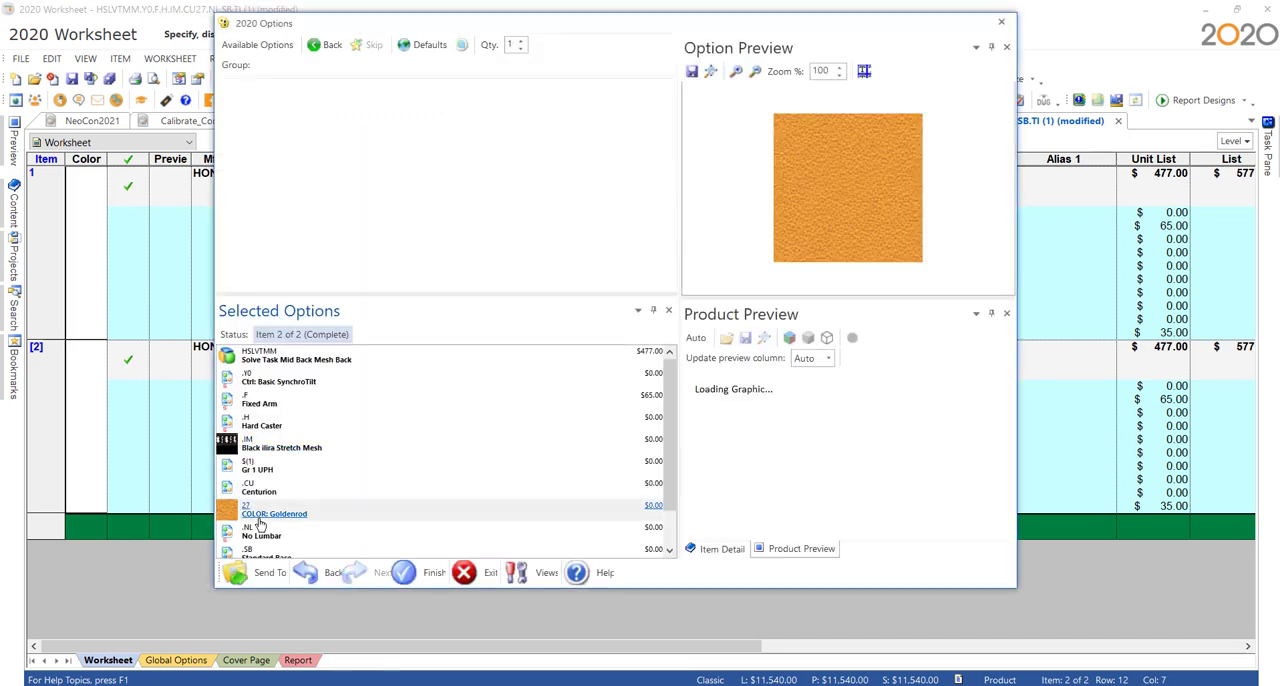
scroll(334, 214, down, 2)
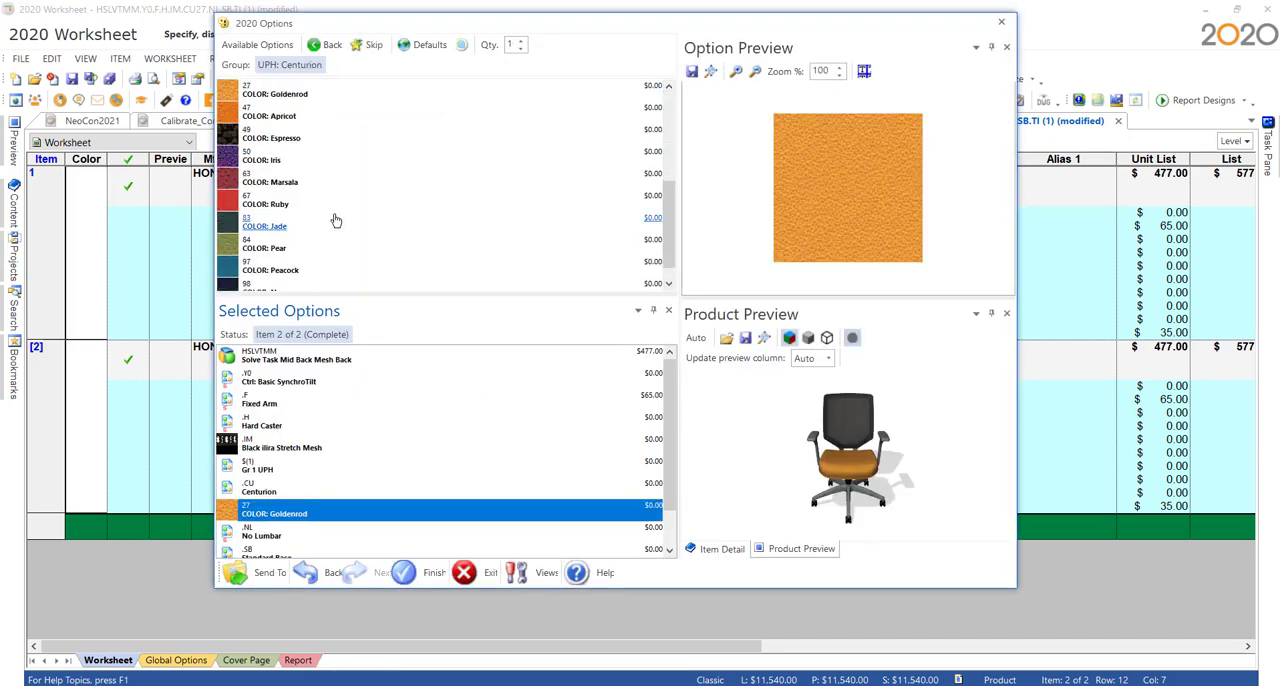
click(330, 223)
double_click(466, 268)
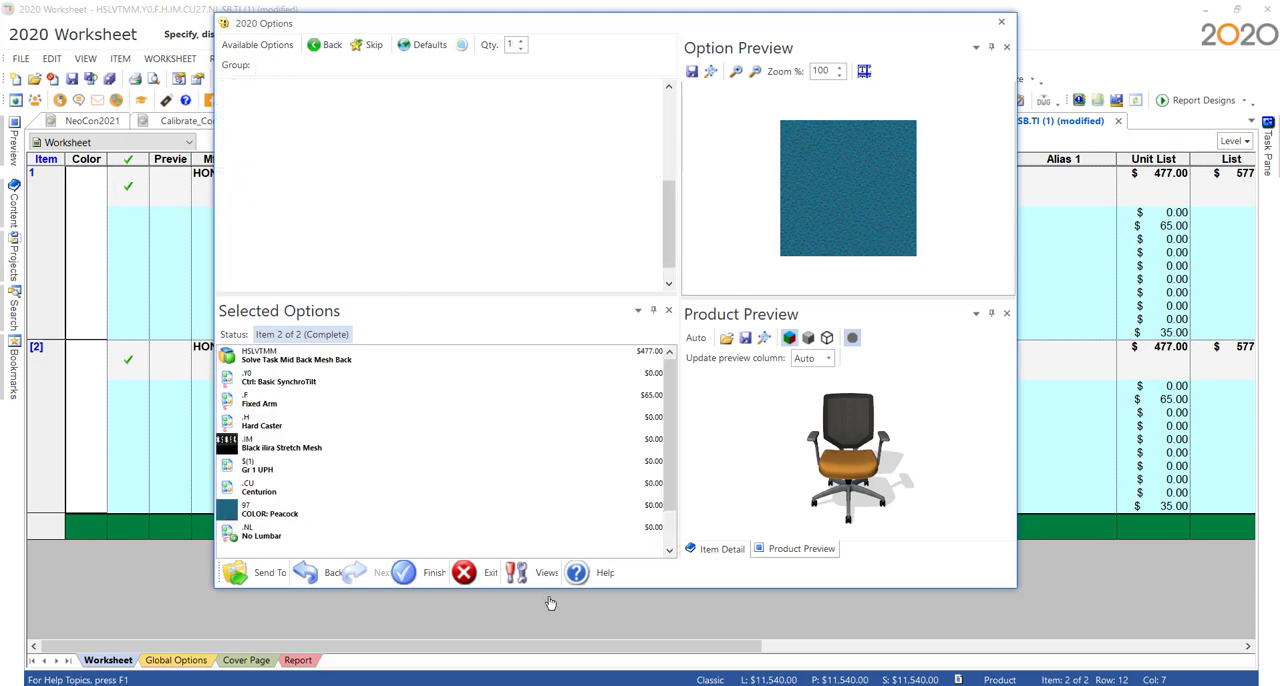
click(417, 576)
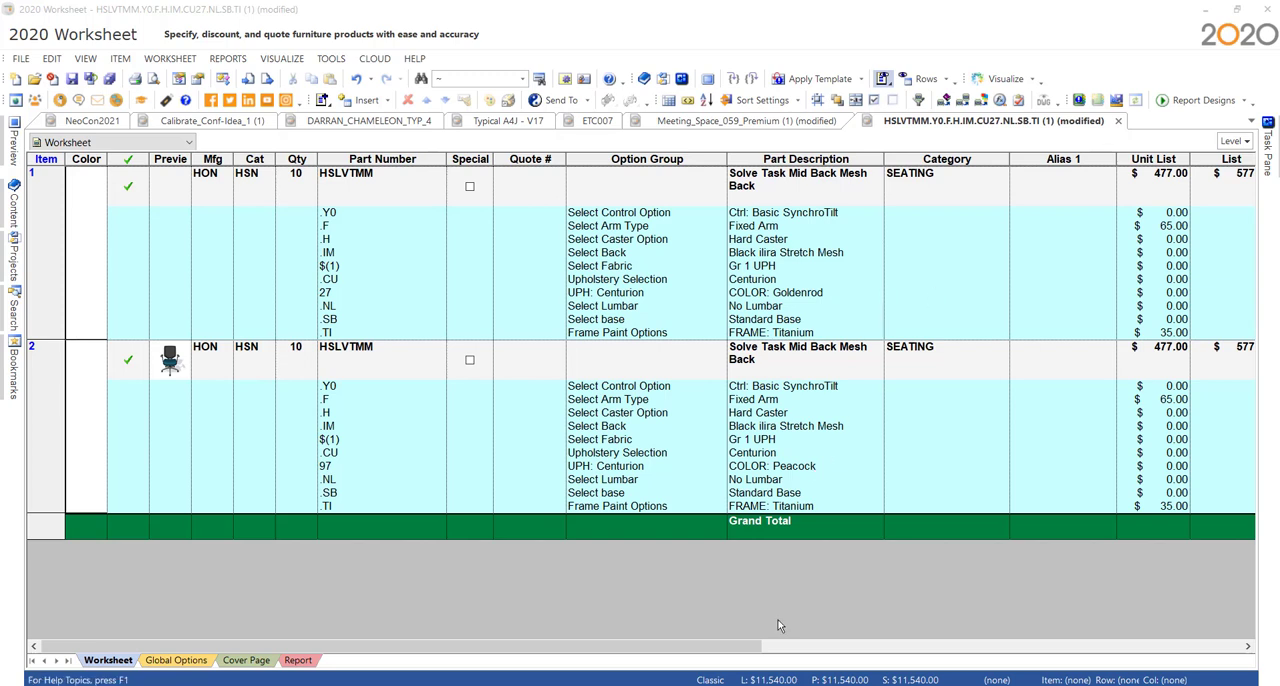
- Look through the open worksheets from Calibrate_Conf-Idea_1 to Meeting_Space_059_Premium and return to the HSLVTMM worksheet
click(207, 121)
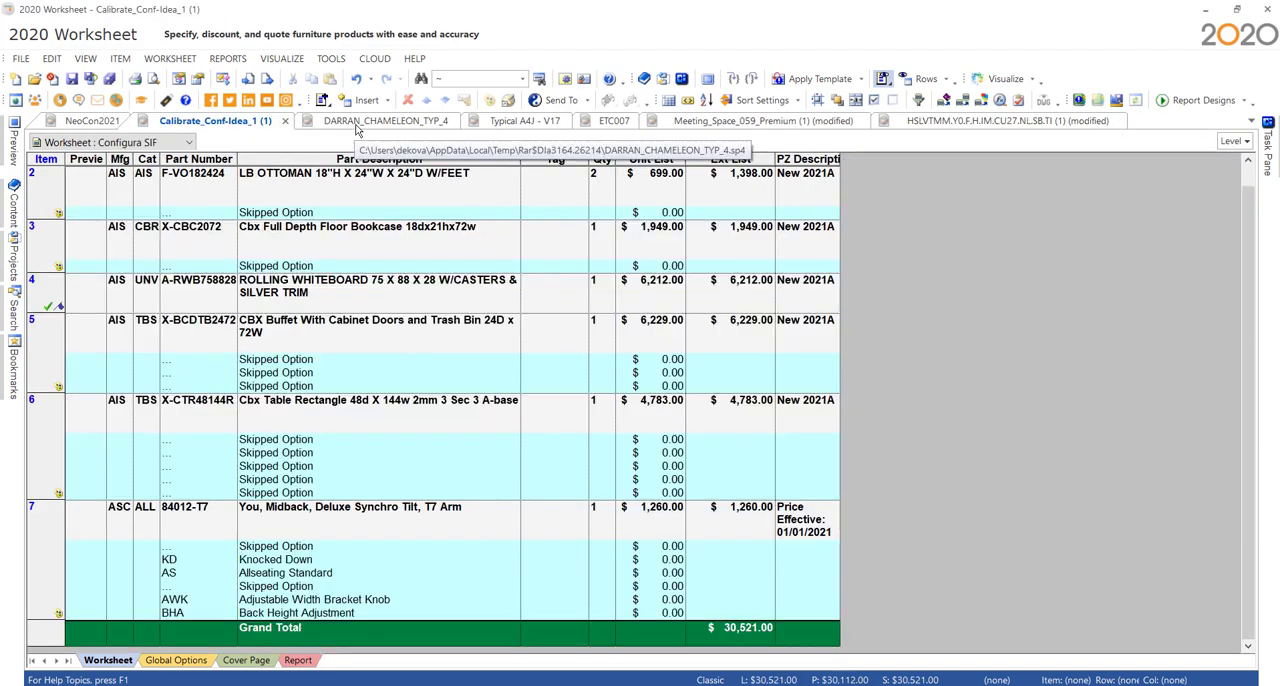
click(370, 121)
click(510, 121)
click(610, 122)
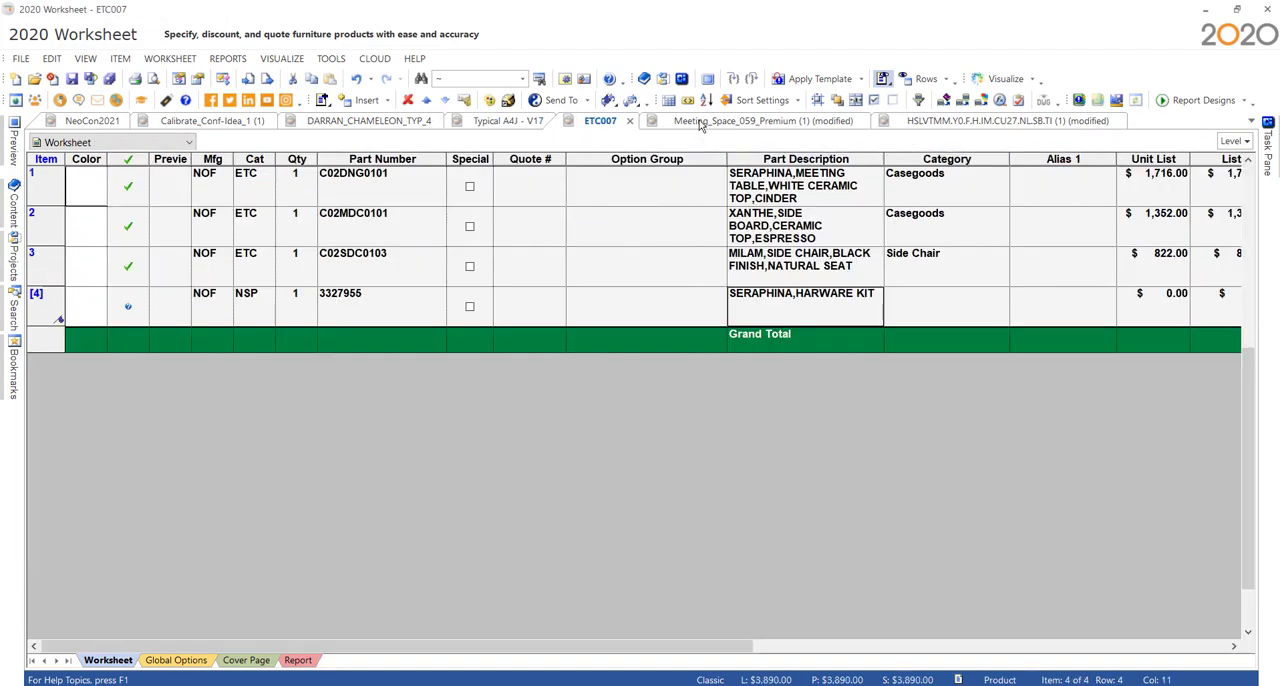
click(760, 121)
click(1000, 121)
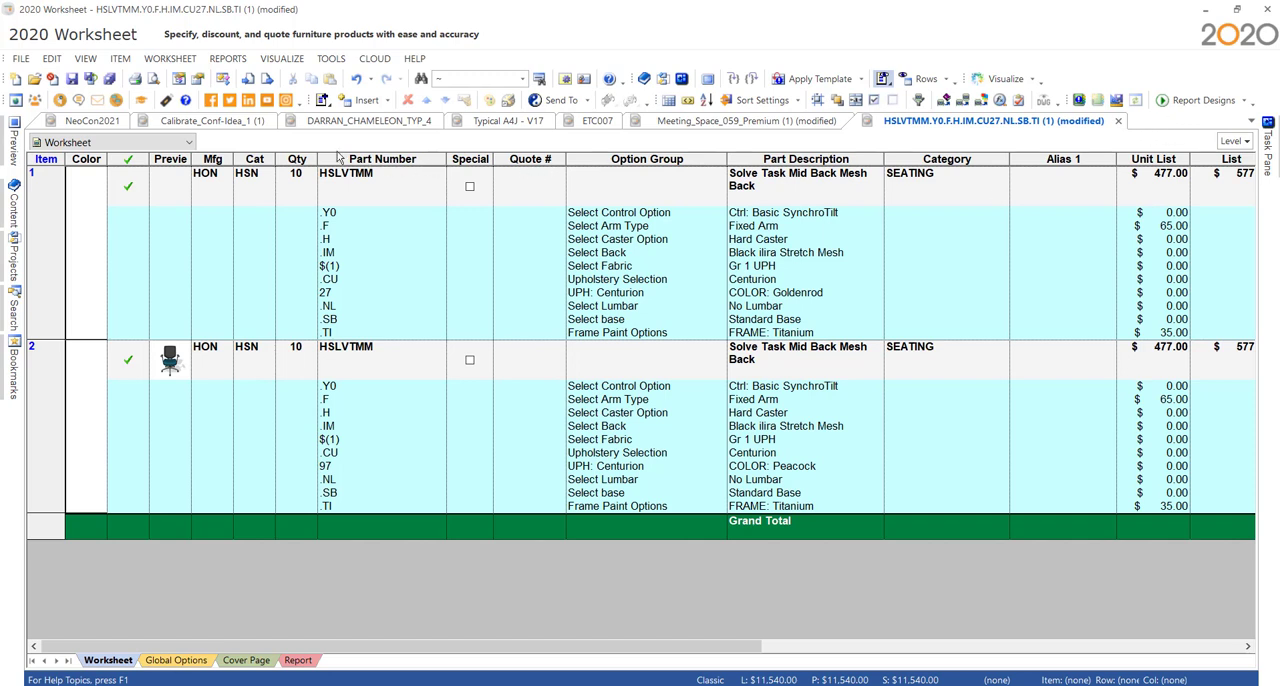
- Close all open worksheets and discard the changes to Meeting_Space_059_Premium (1) and the HSLVTMM worksheet
click(24, 60)
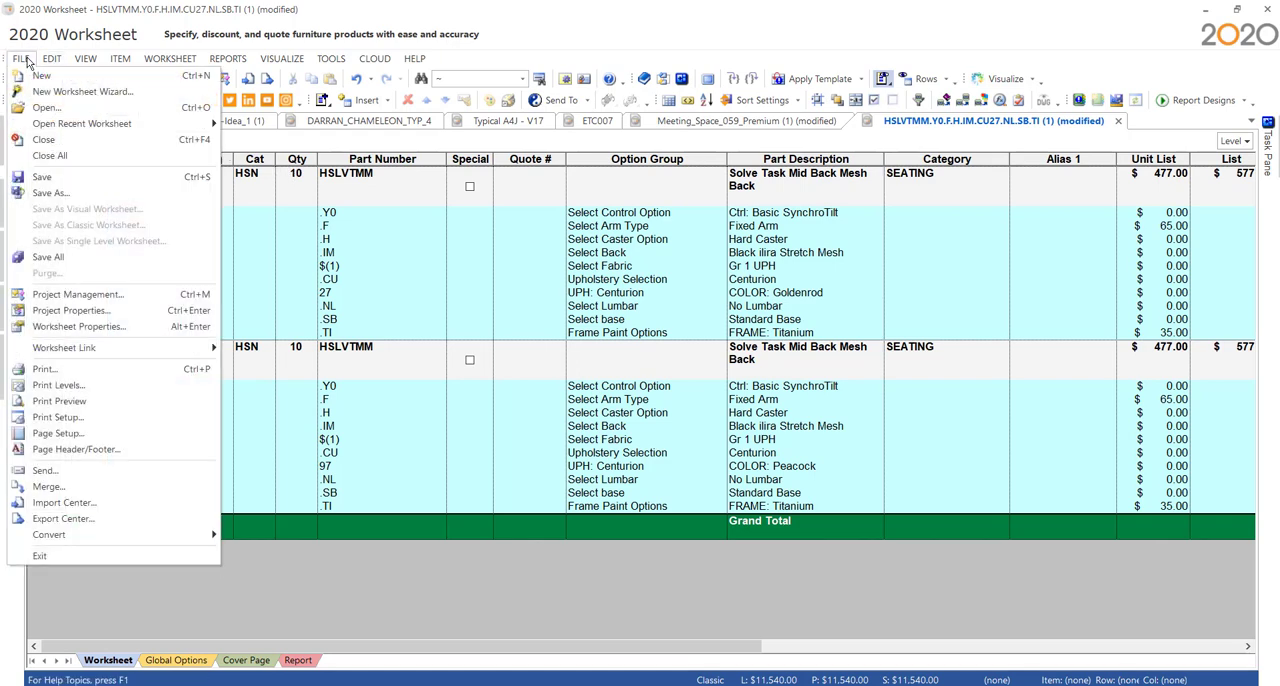
click(78, 158)
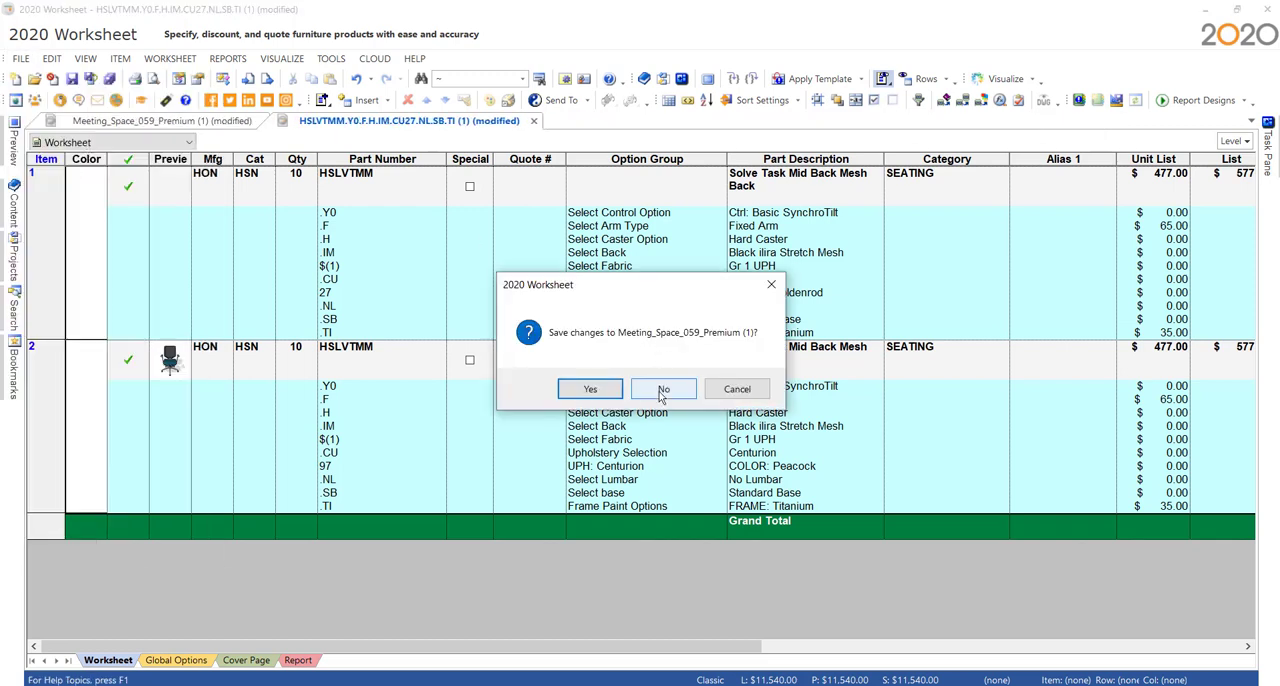
click(662, 390)
click(666, 391)
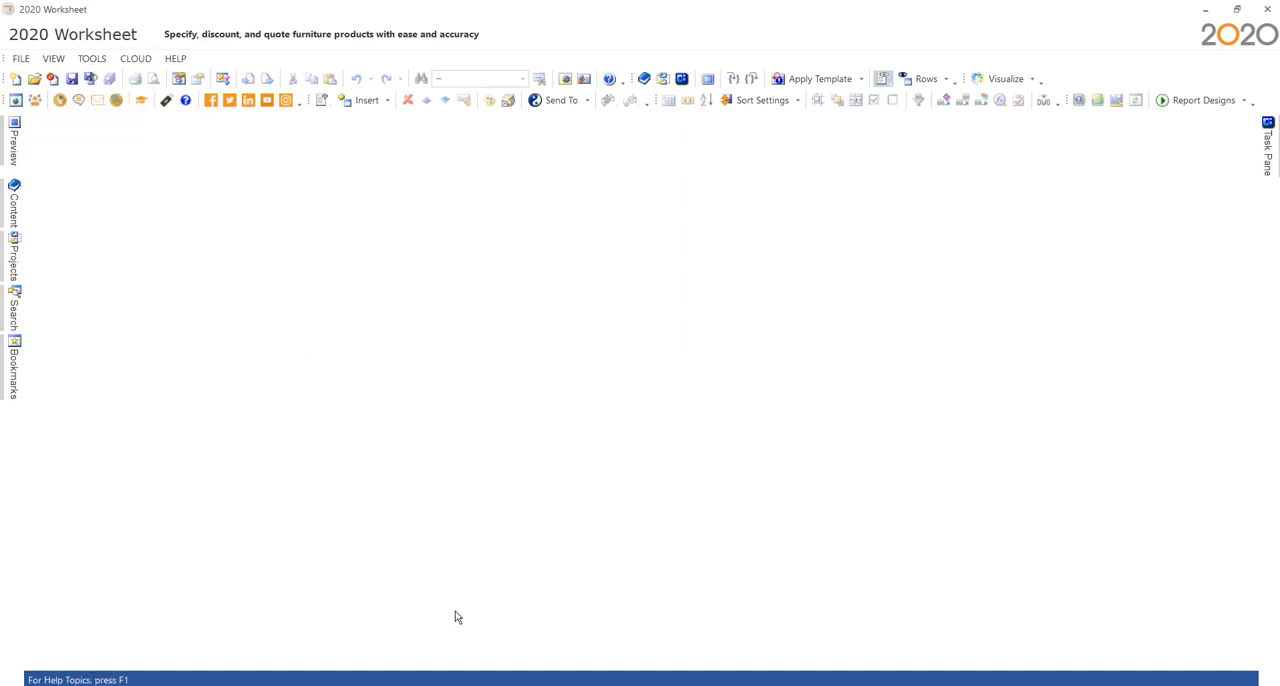
- Switch to the browser, download Narrate-1122.sif from Kimball's Narrate 1122 typical page and open it in 2020 Worksheet
click(757, 684)
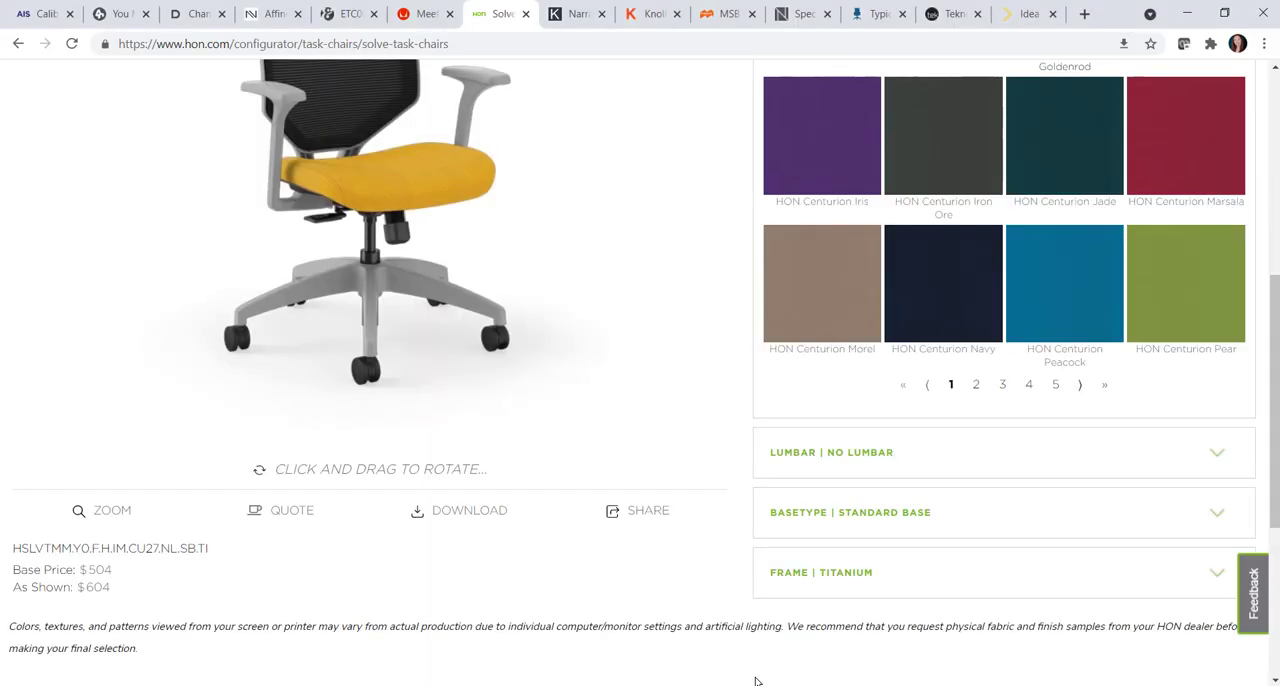
click(567, 18)
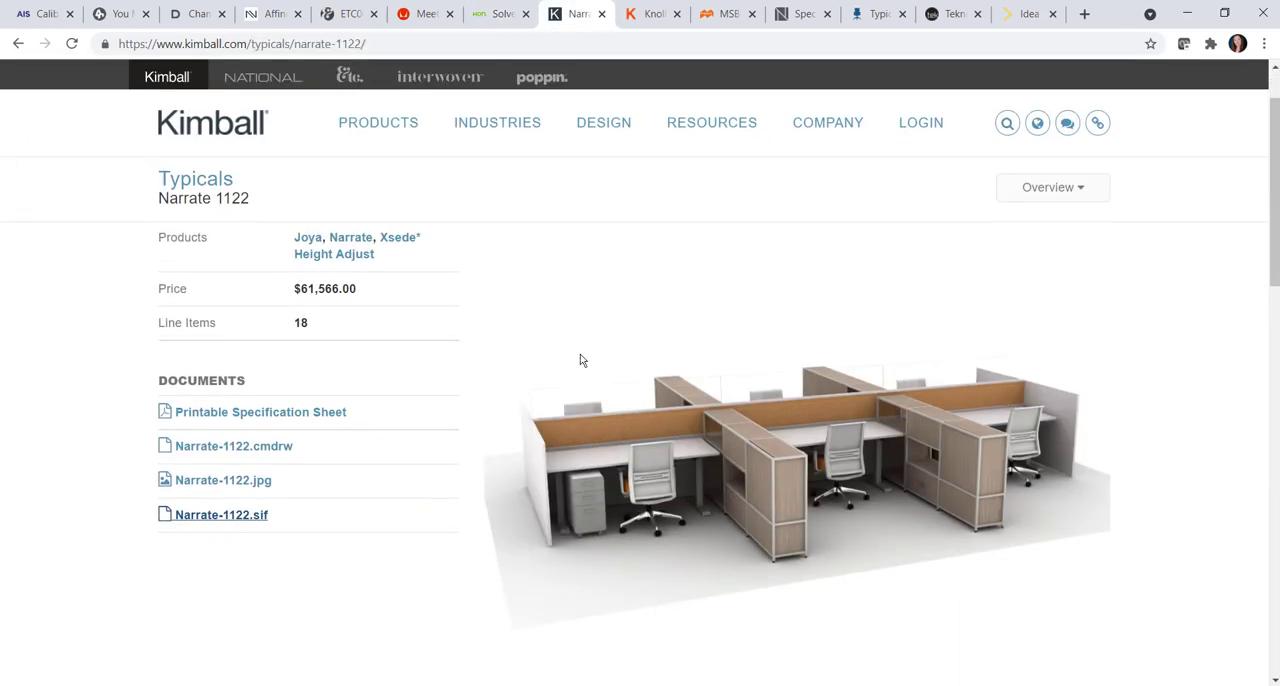
scroll(580, 360, down, 1)
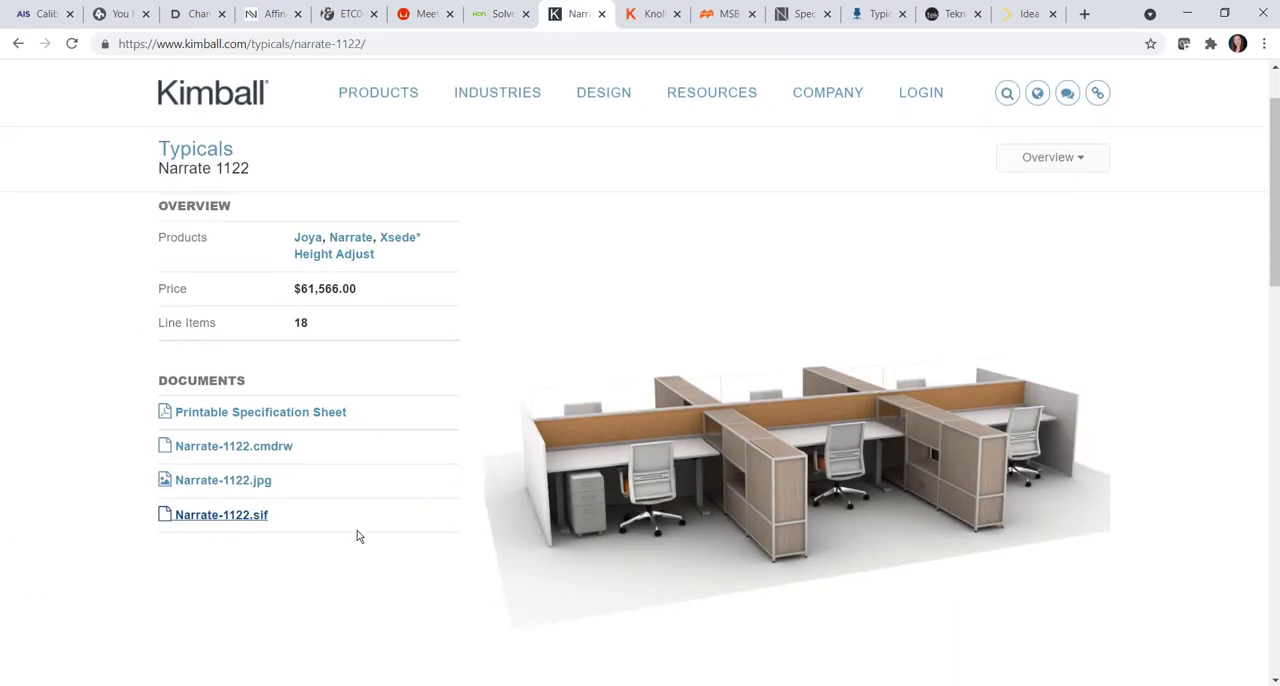
click(253, 524)
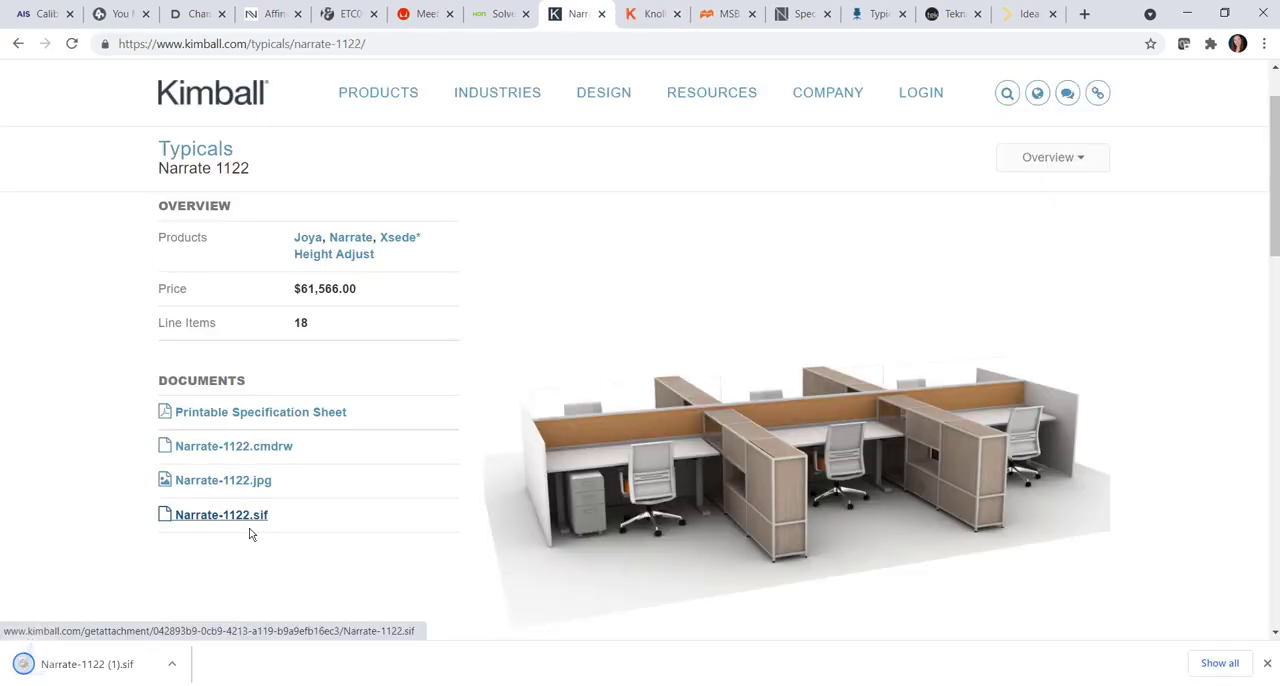
click(140, 672)
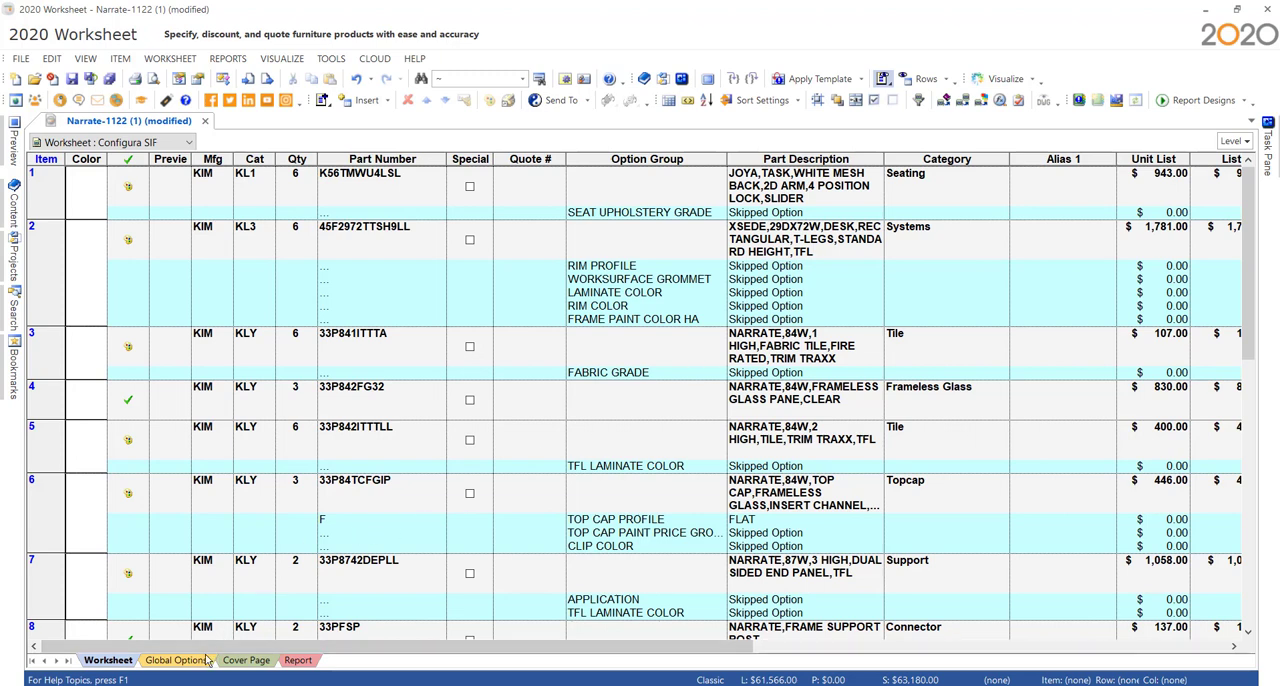
- Specify item 13 (69N2912SMBXFOL) with Wallaby (419) for both laminate color and top shelf laminate, and finish the specification
scroll(685, 510, down, 6)
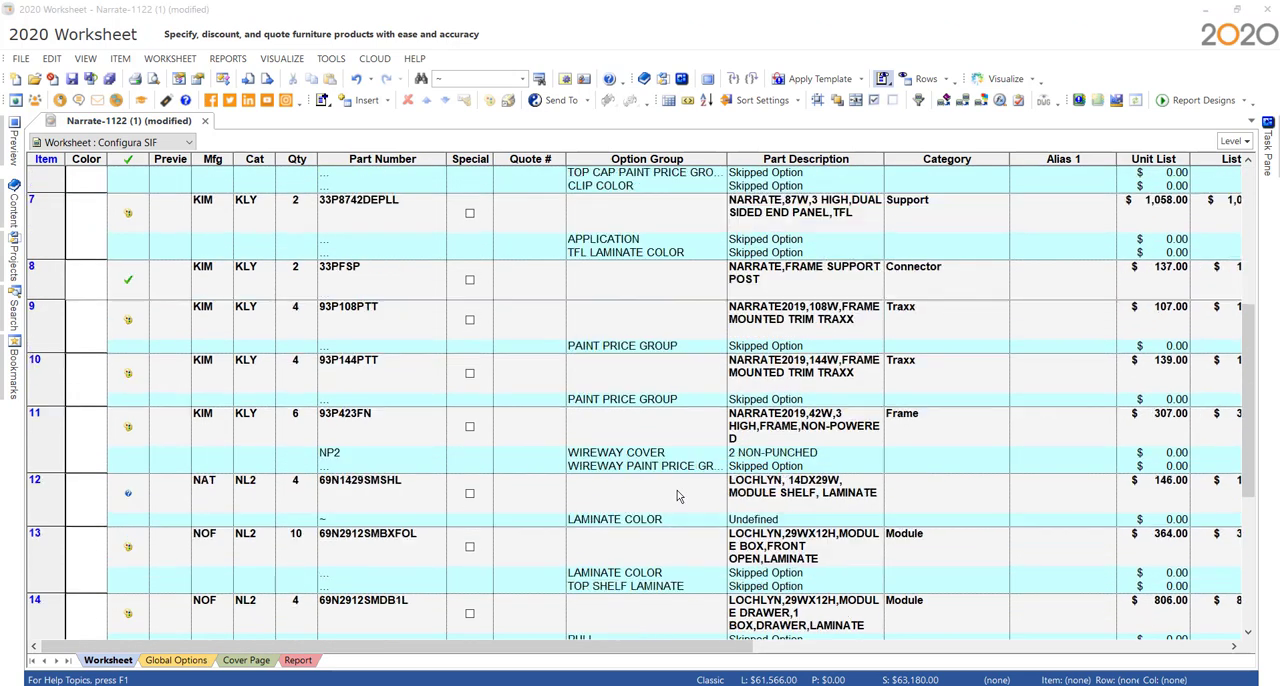
scroll(690, 460, down, 2)
scroll(702, 428, down, 4)
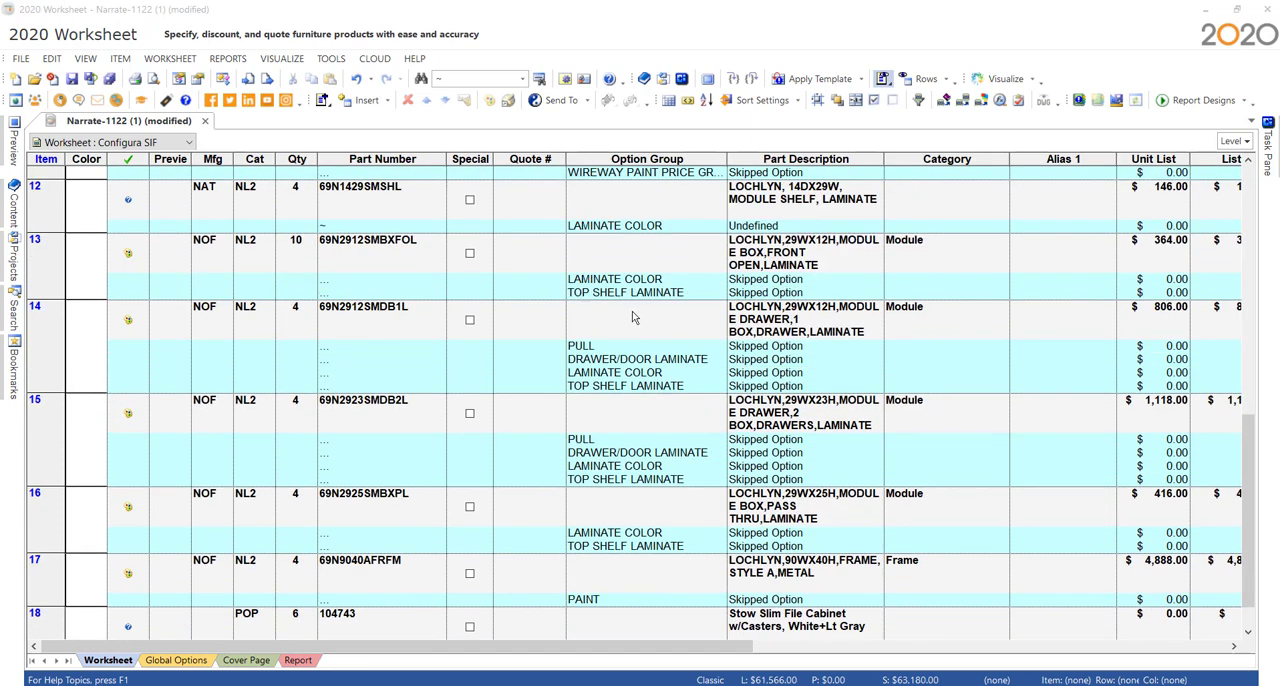
scroll(632, 318, up, 1)
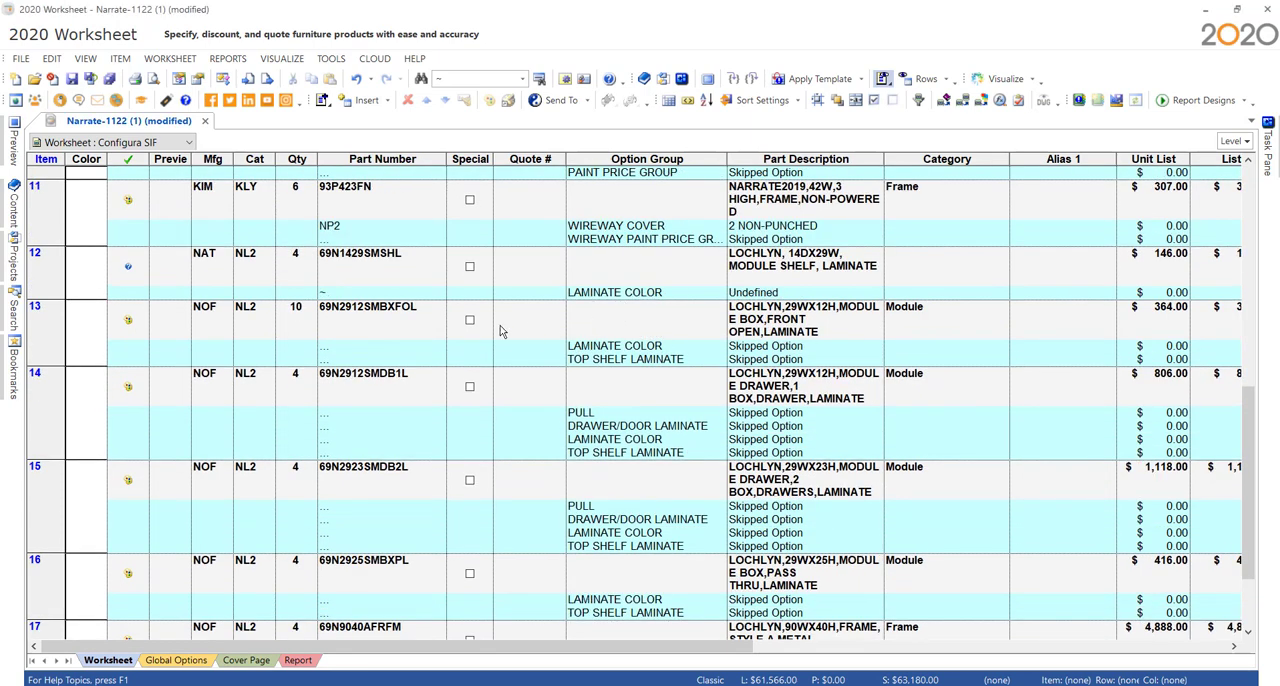
click(126, 322)
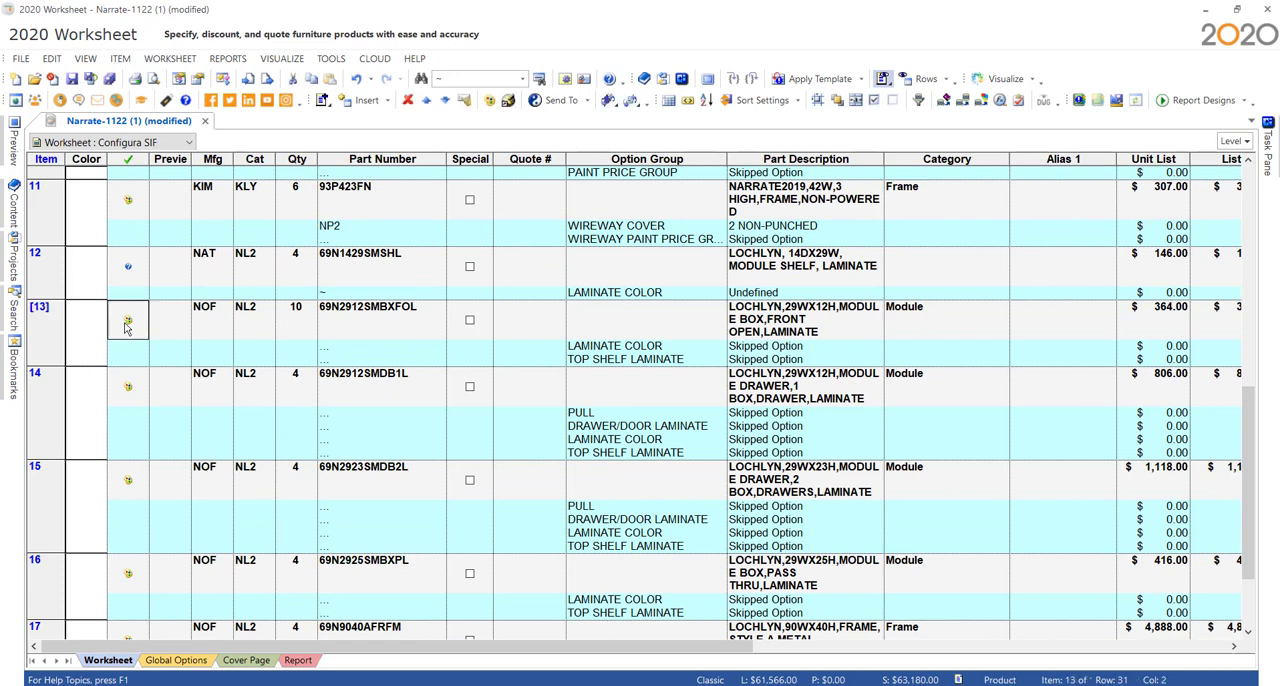
double_click(126, 322)
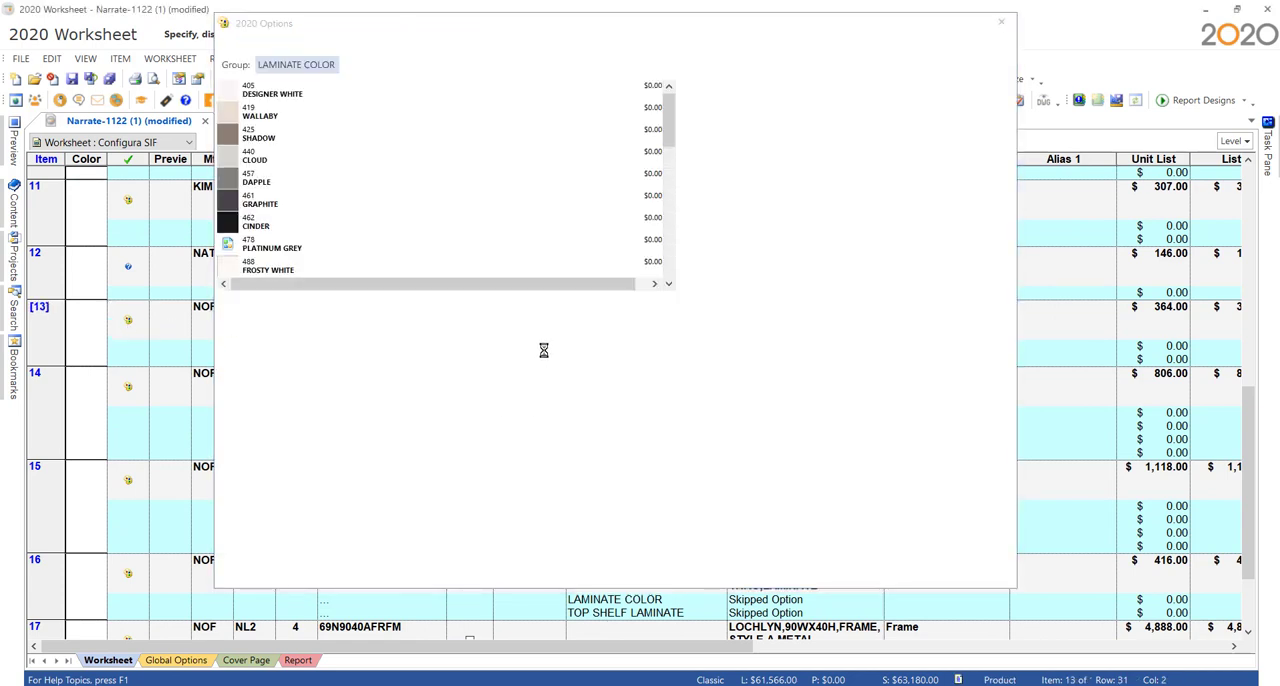
click(290, 200)
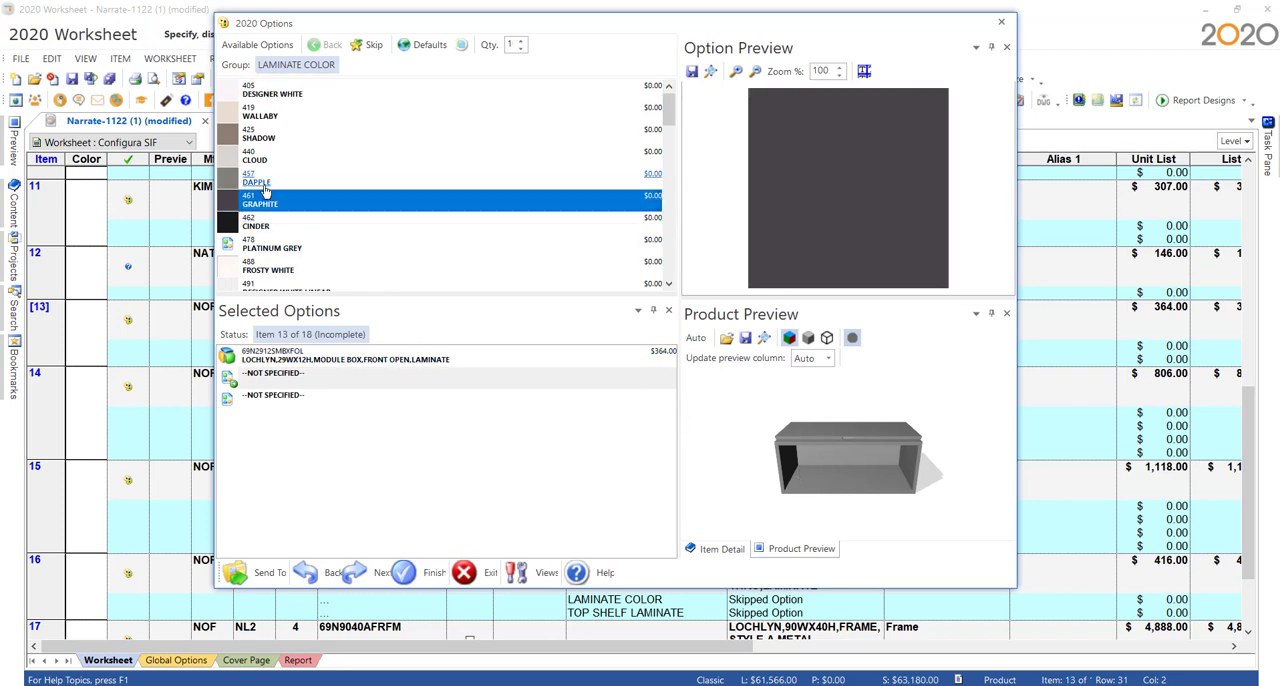
click(262, 186)
click(274, 115)
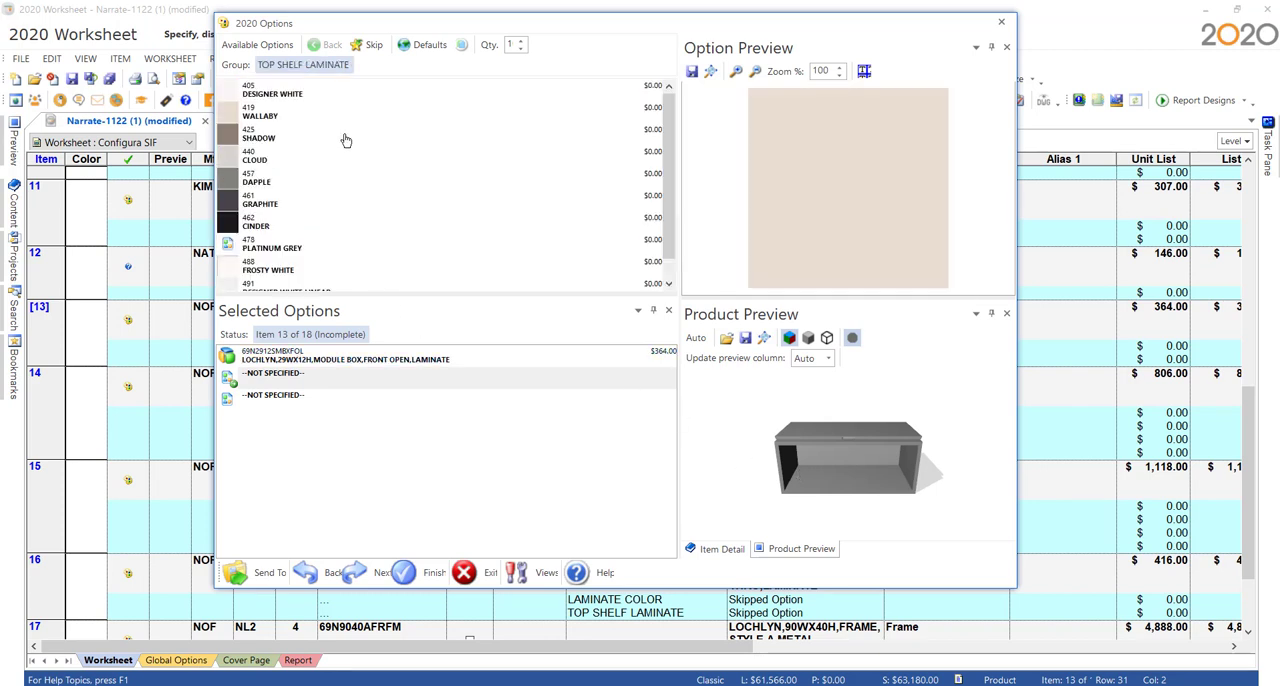
click(272, 115)
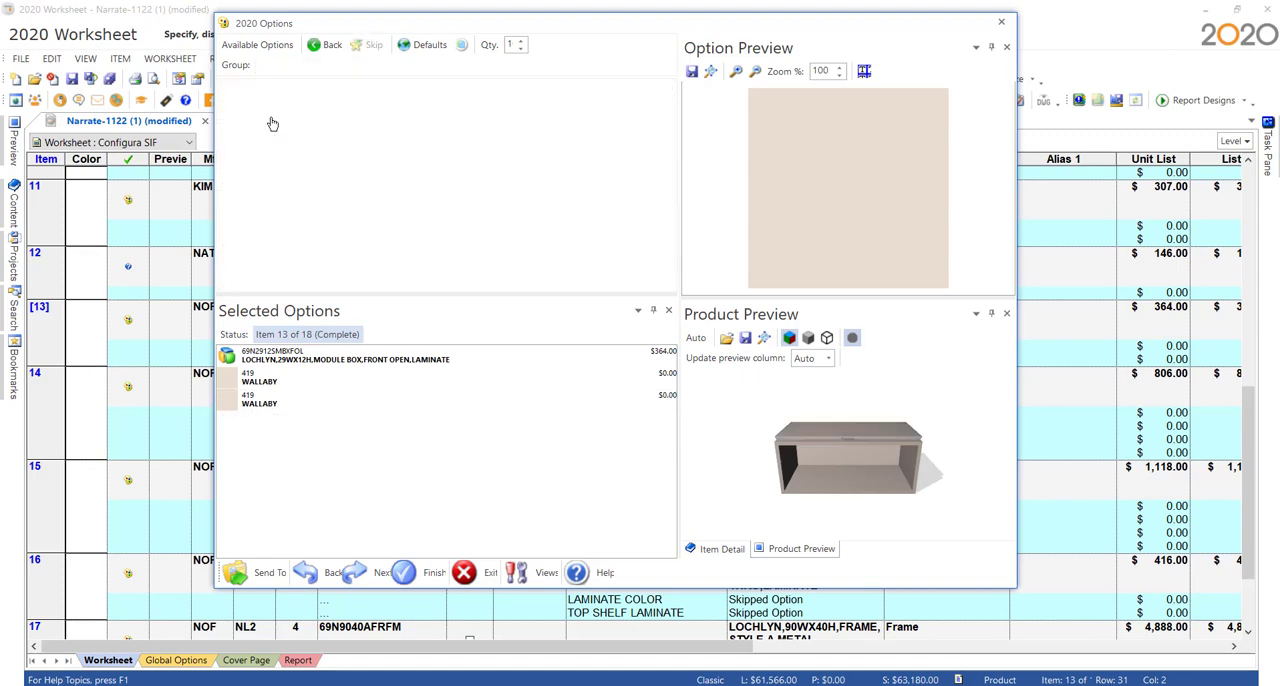
click(432, 573)
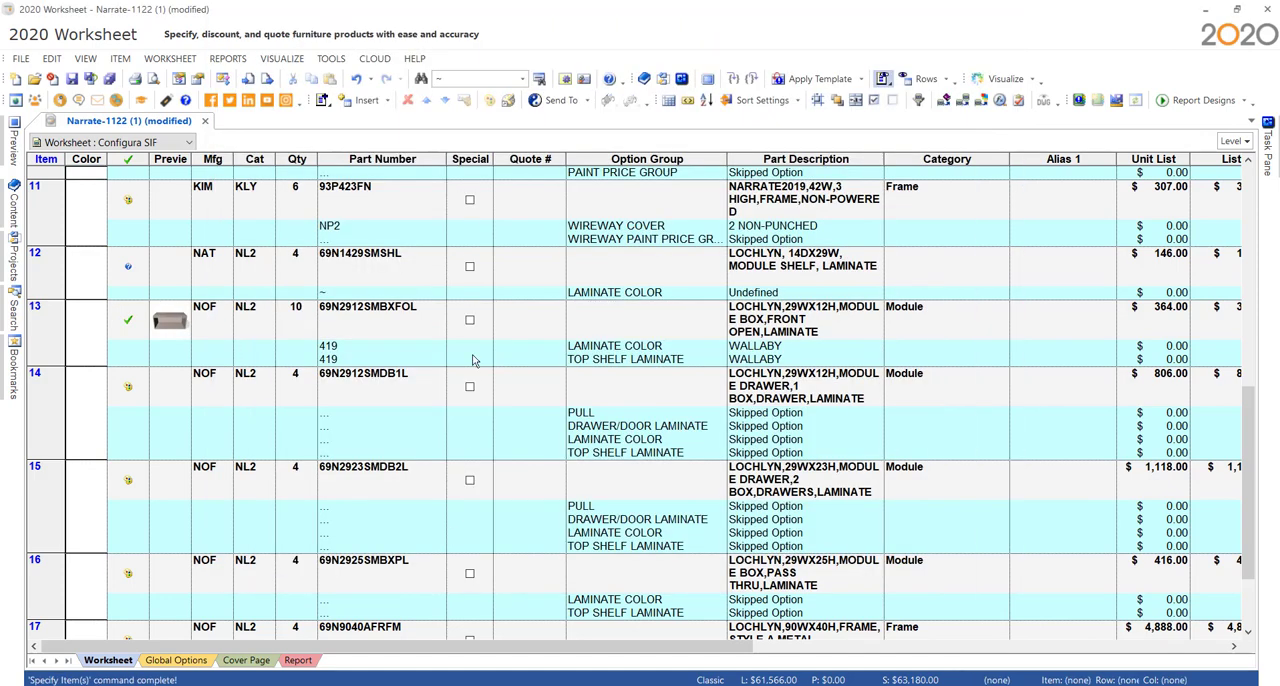
- Copy item 13's options to the Option Clipboard and keep the Task Pane pinned open
right_click(395, 327)
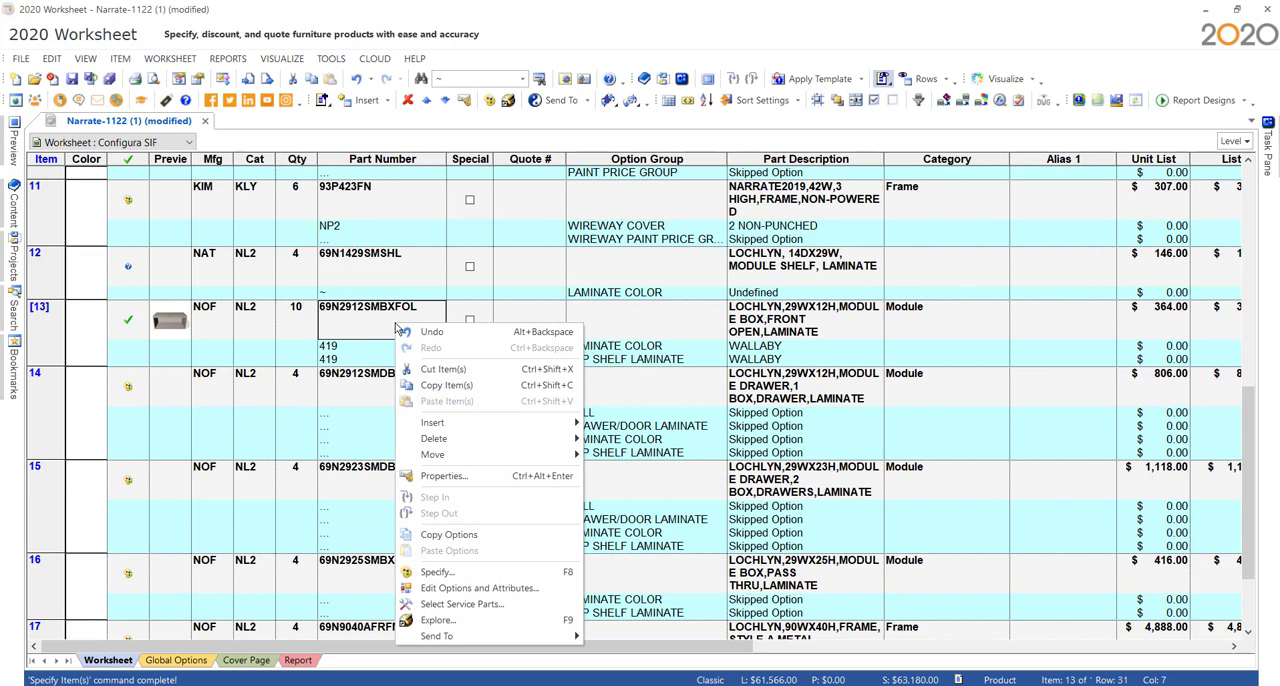
click(466, 536)
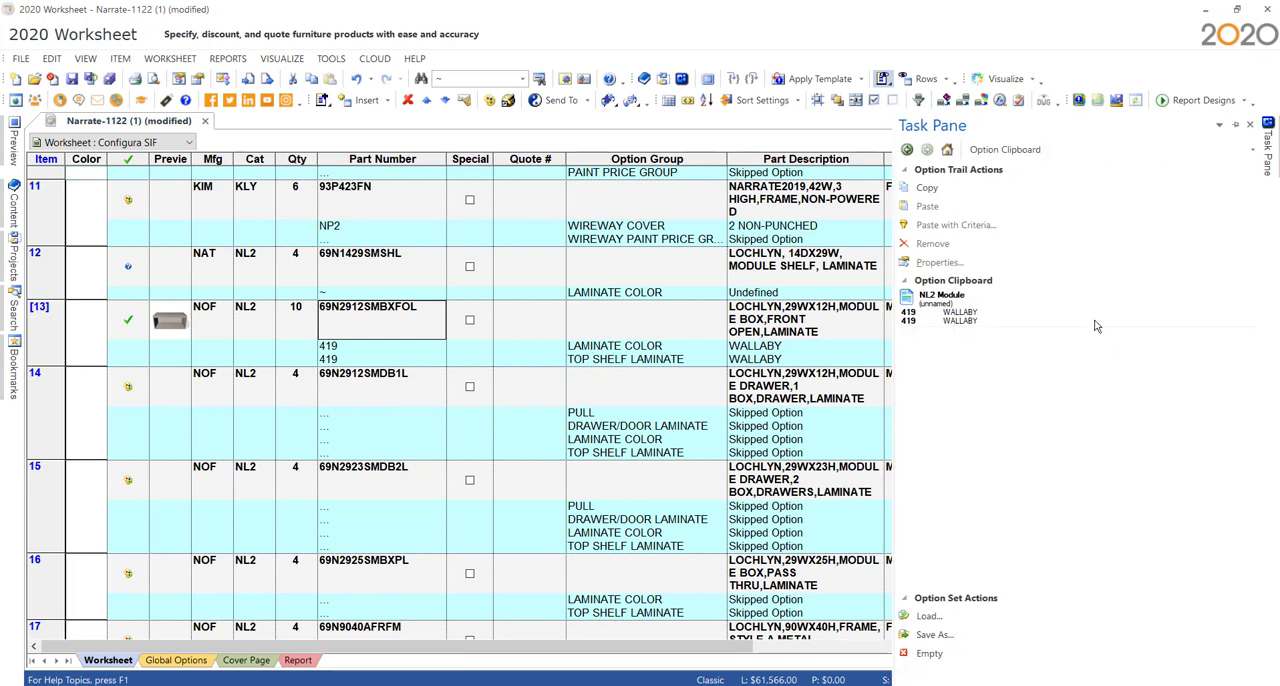
click(1235, 124)
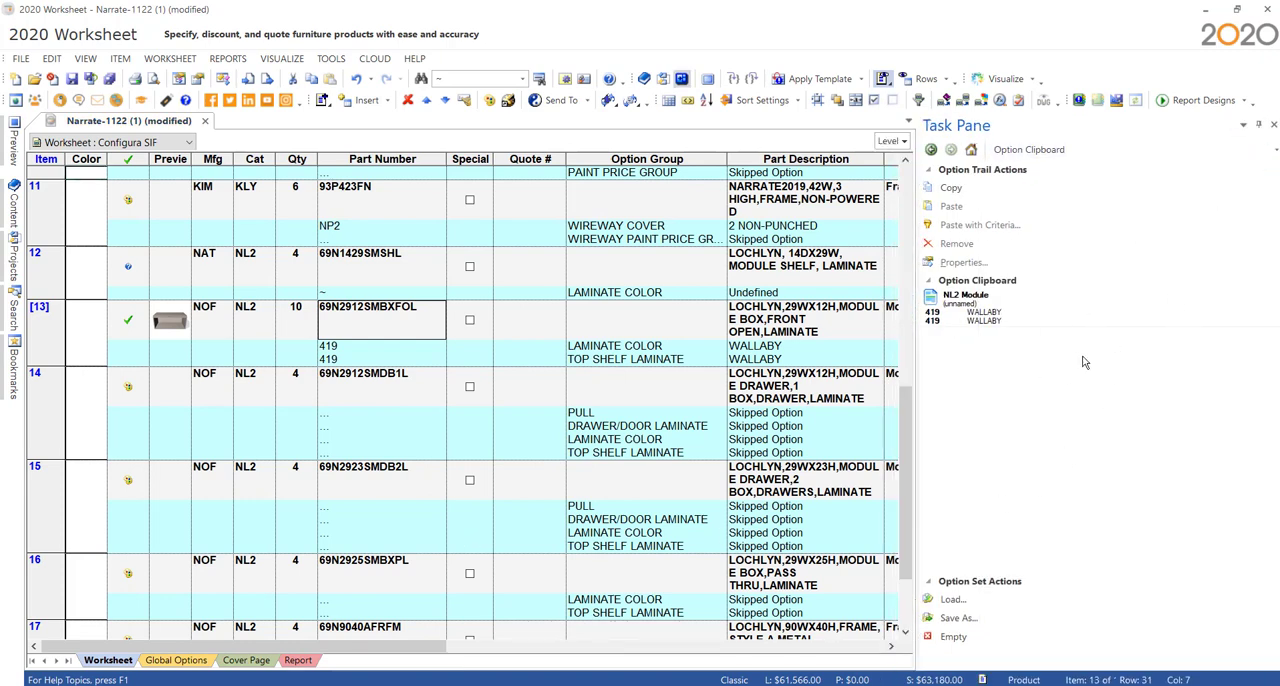
- Paste the copied Wallaby options onto Lochlyn module items 14, 15 and 16
click(1047, 308)
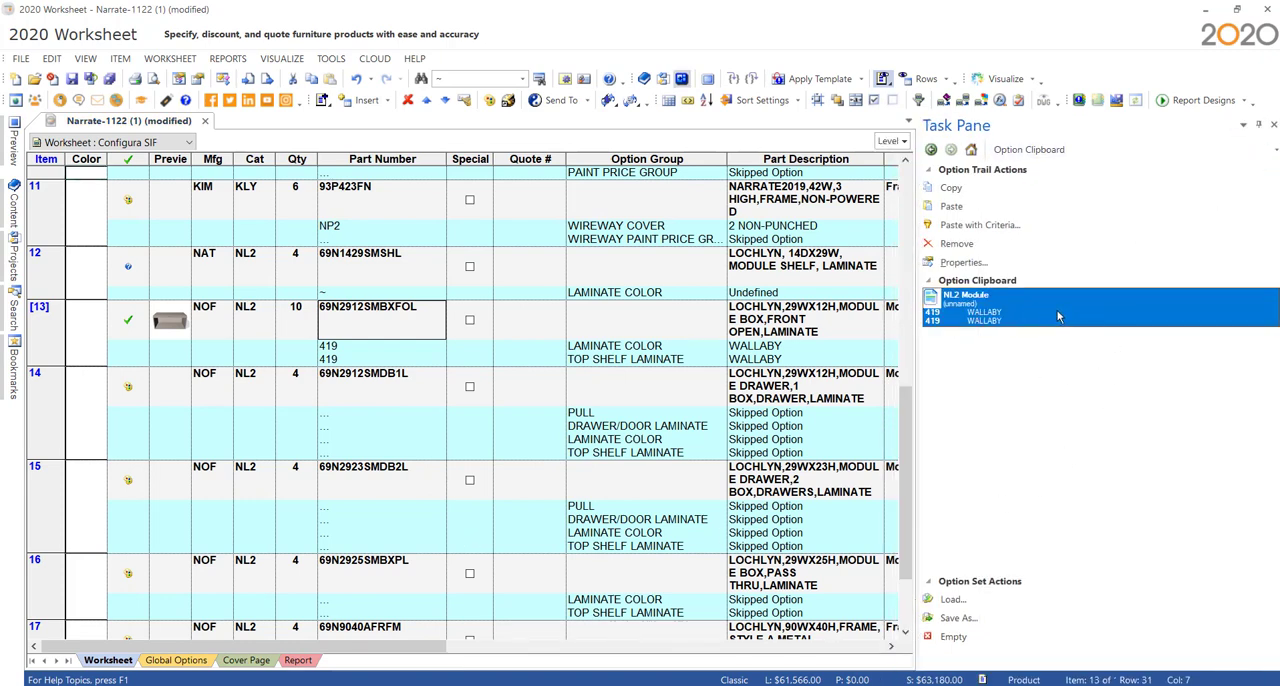
drag(1050, 310, 500, 395)
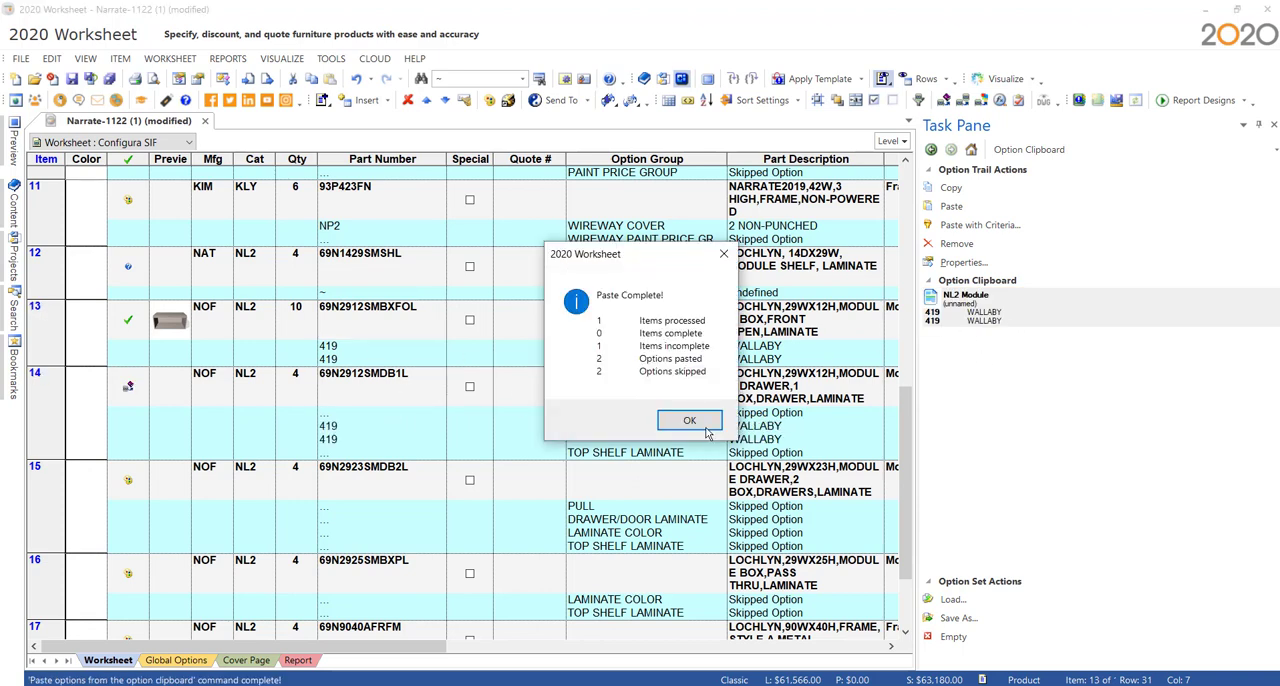
click(700, 425)
drag(838, 346, 388, 497)
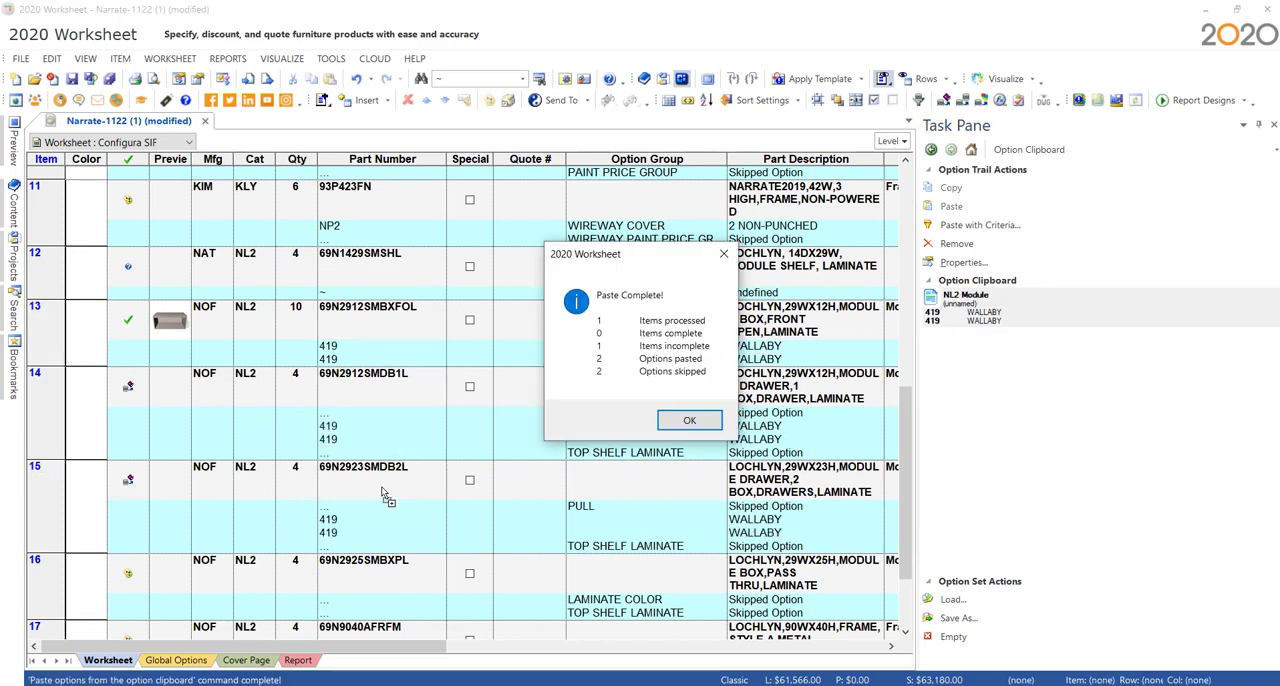
click(689, 422)
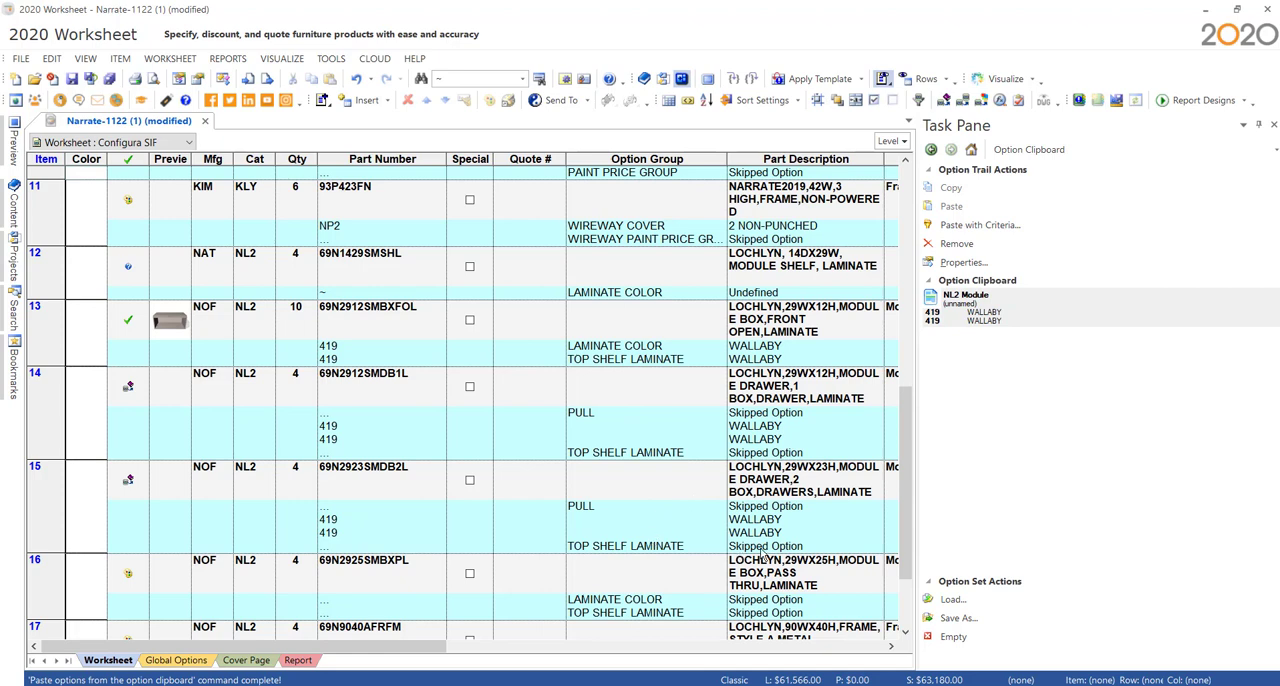
drag(990, 318, 617, 578)
click(698, 422)
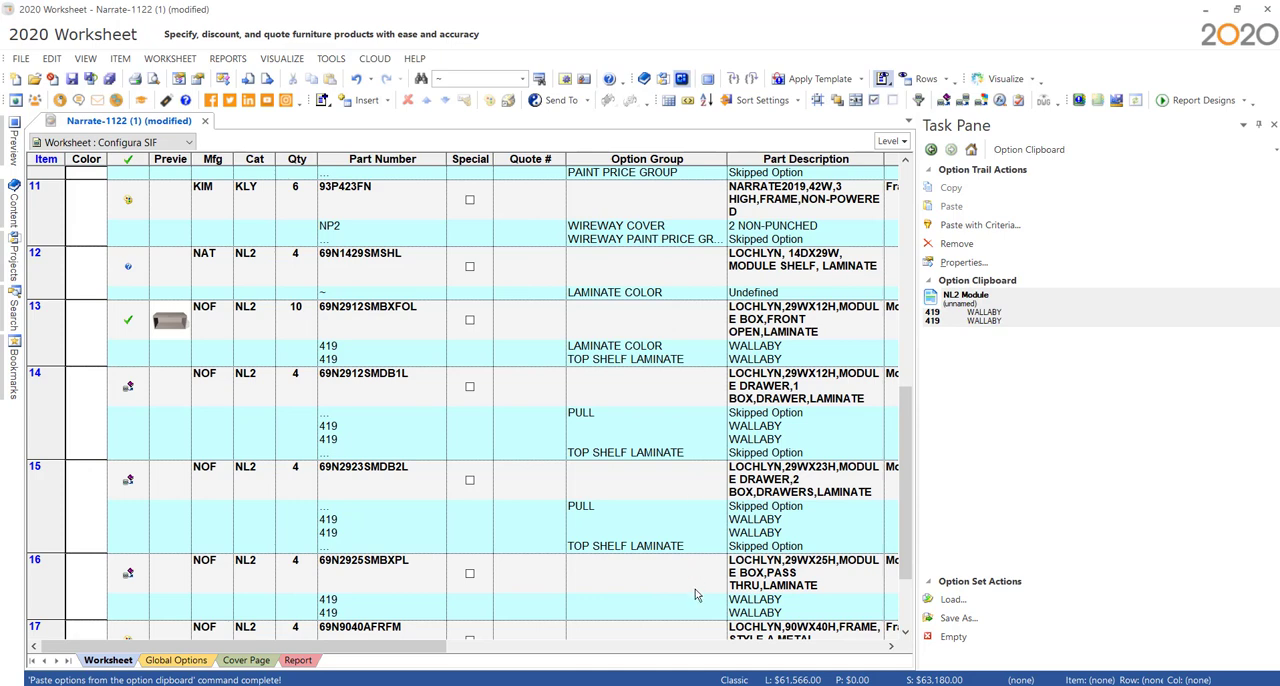
- Try to paste the copied Wallaby options onto one of the Kimball Narrate (KLY) items above item 12
scroll(698, 600, up, 3)
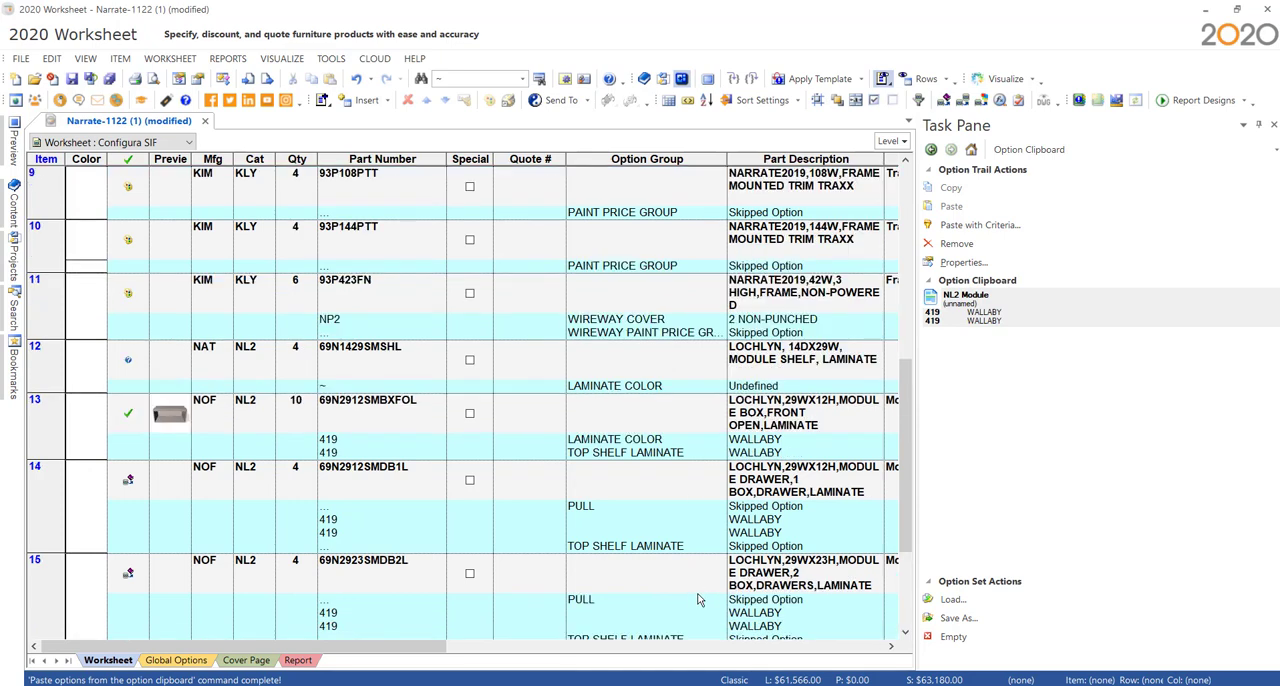
drag(1008, 312, 720, 300)
click(695, 428)
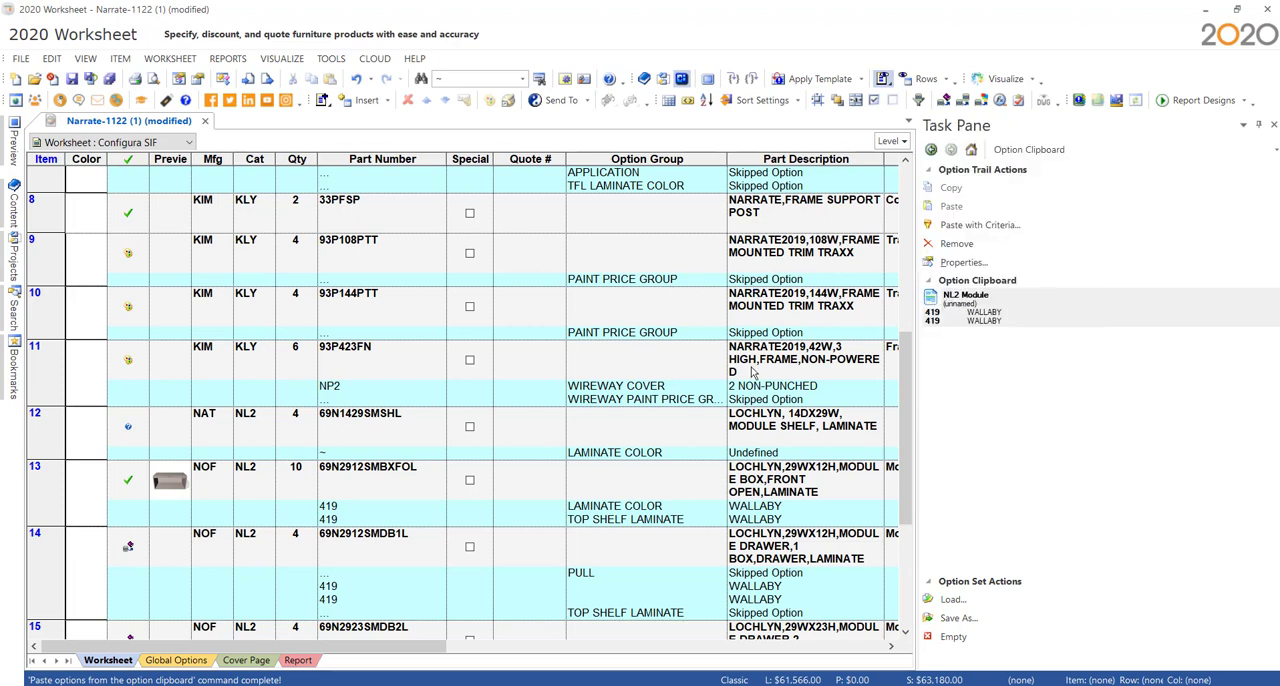
scroll(666, 480, down, 3)
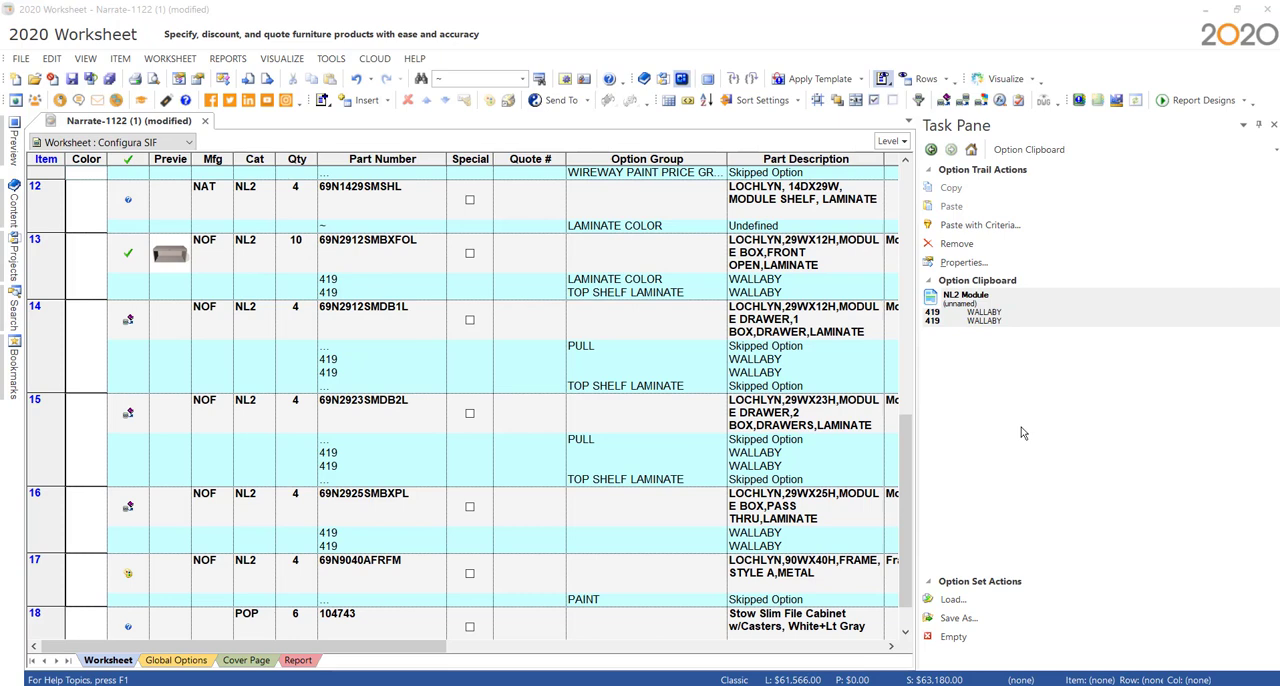
mouse_move(1057, 319)
- Switch to the browser, download the 2020 worksheet file for Knoll's Open Plan 2215 and open KDH_2215 in 2020 Worksheet
click(762, 684)
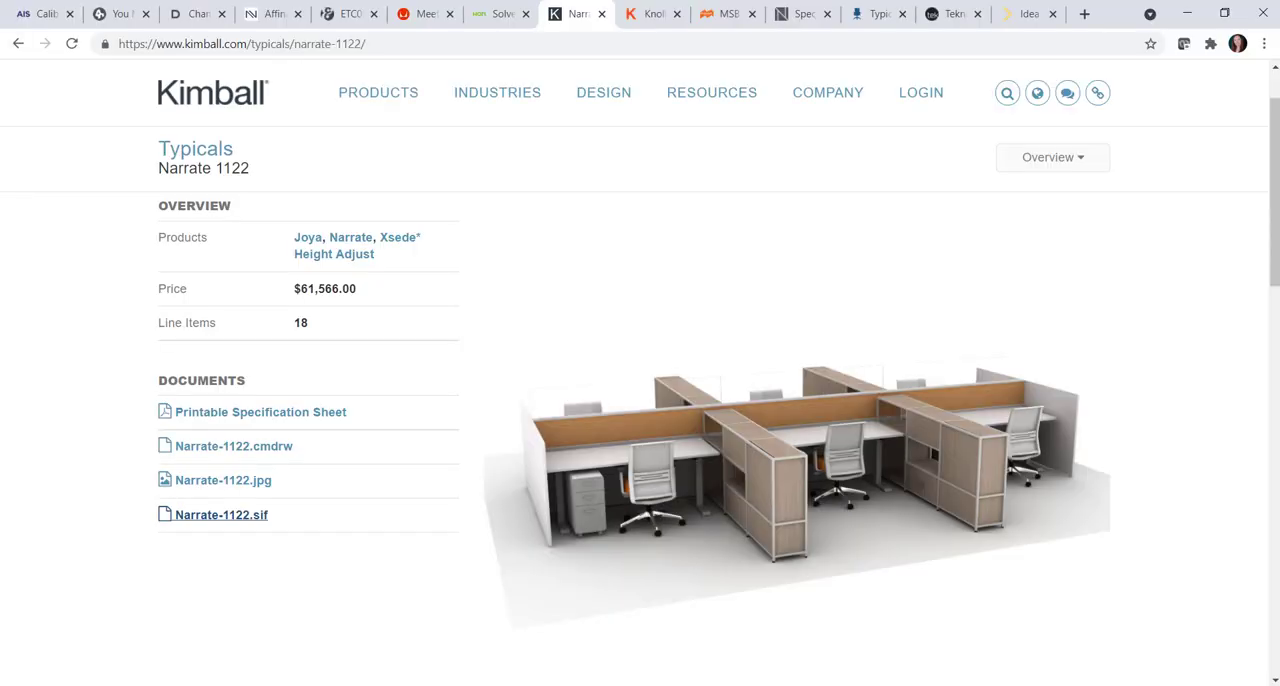
click(645, 27)
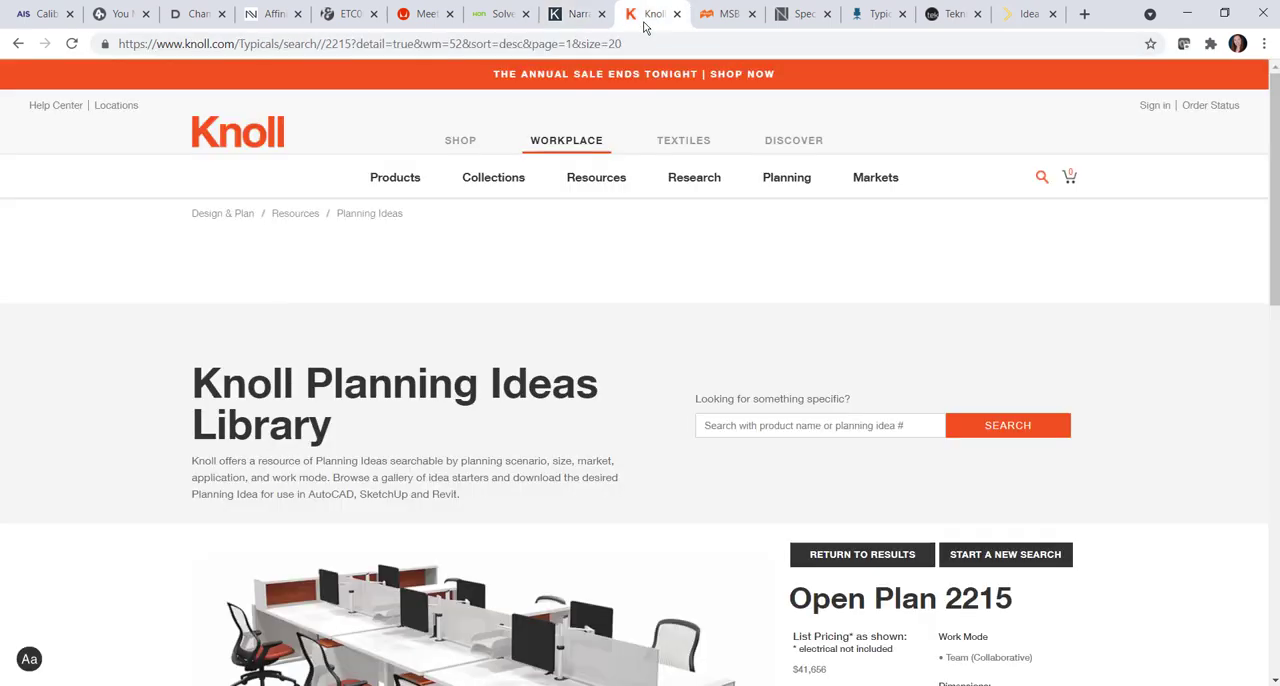
scroll(1191, 460, down, 1)
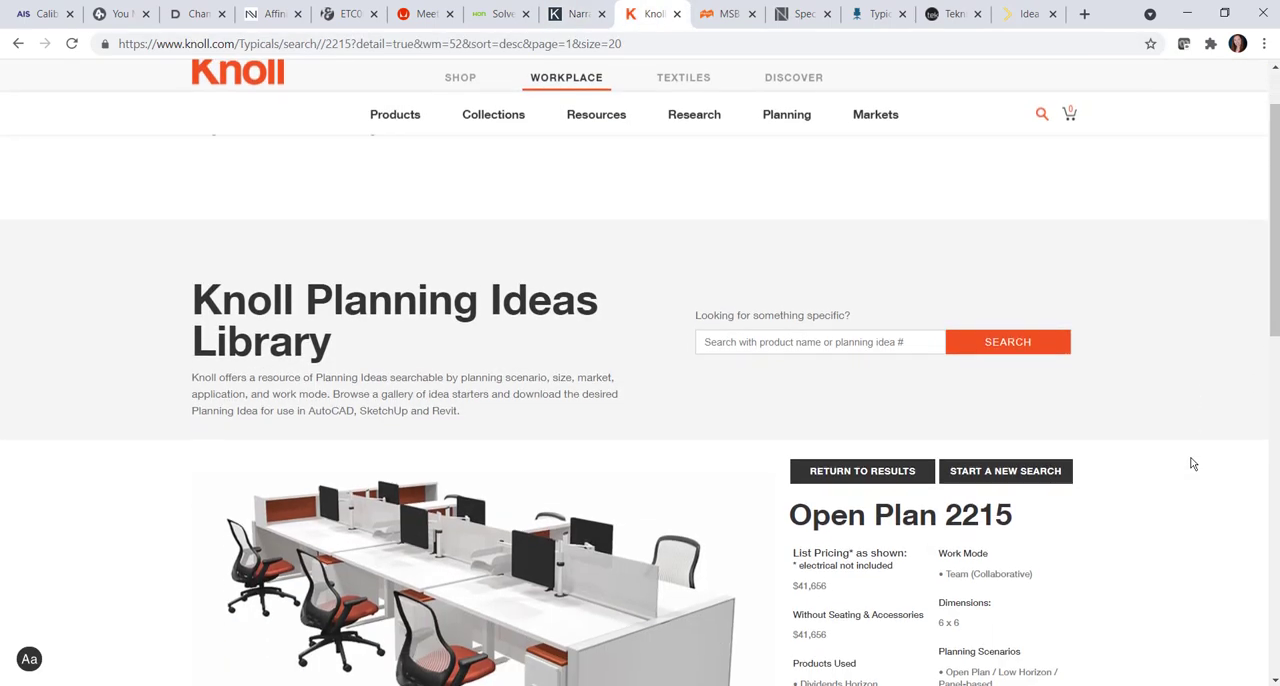
scroll(1190, 461, down, 6)
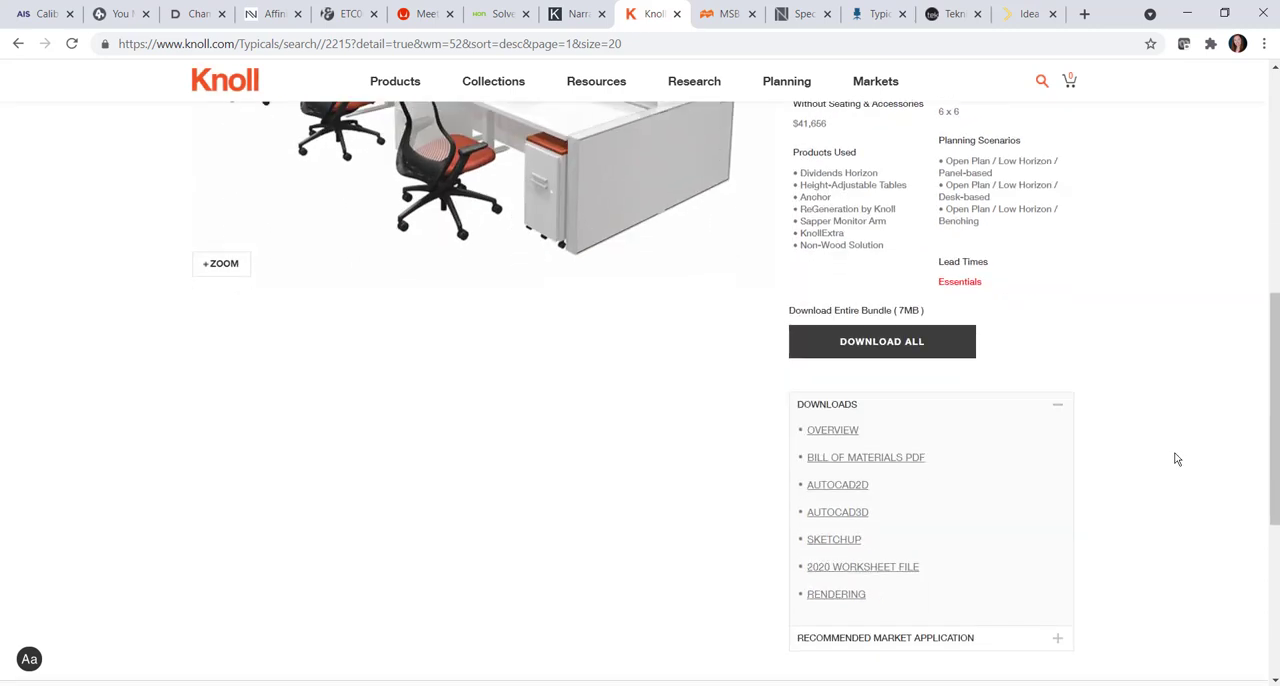
scroll(1176, 459, down, 1)
click(888, 497)
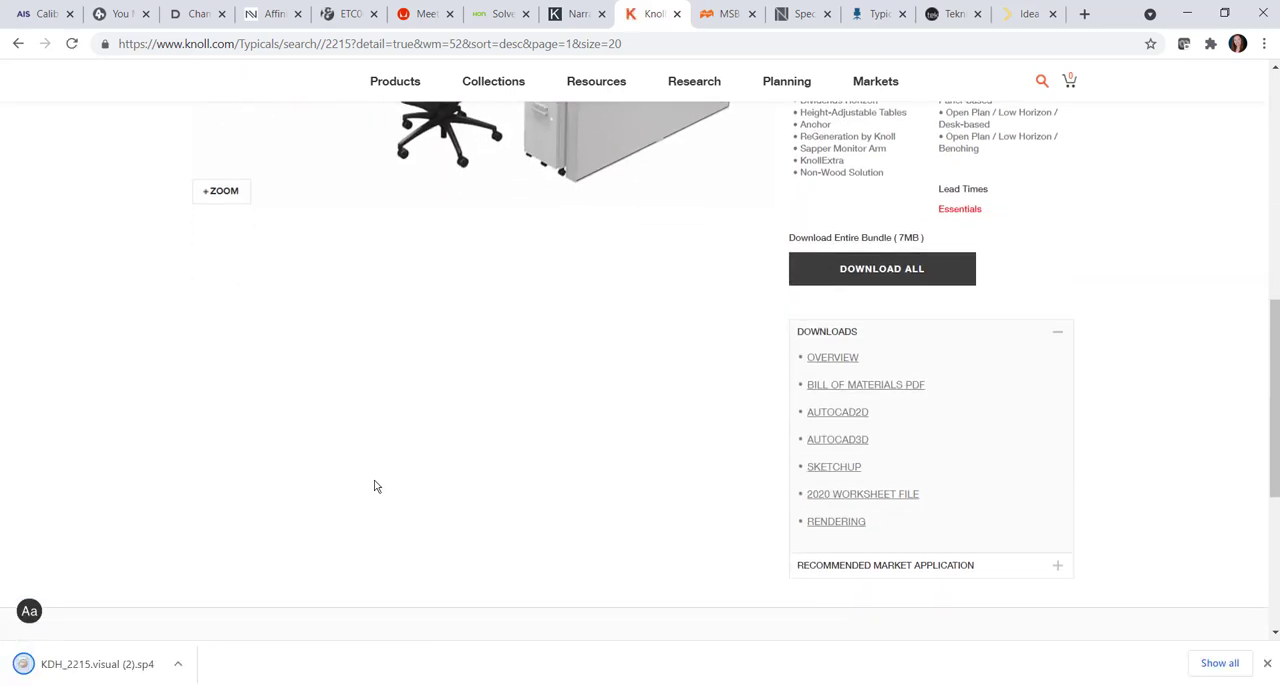
click(116, 676)
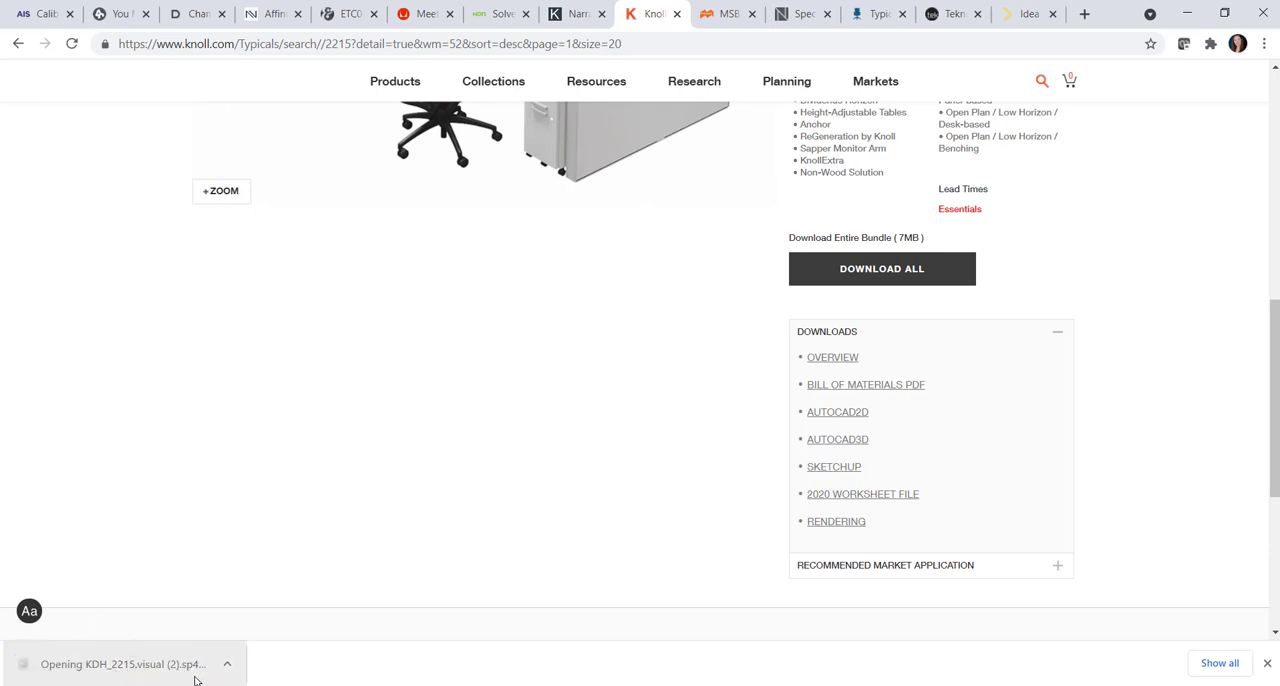
mouse_move(1000, 684)
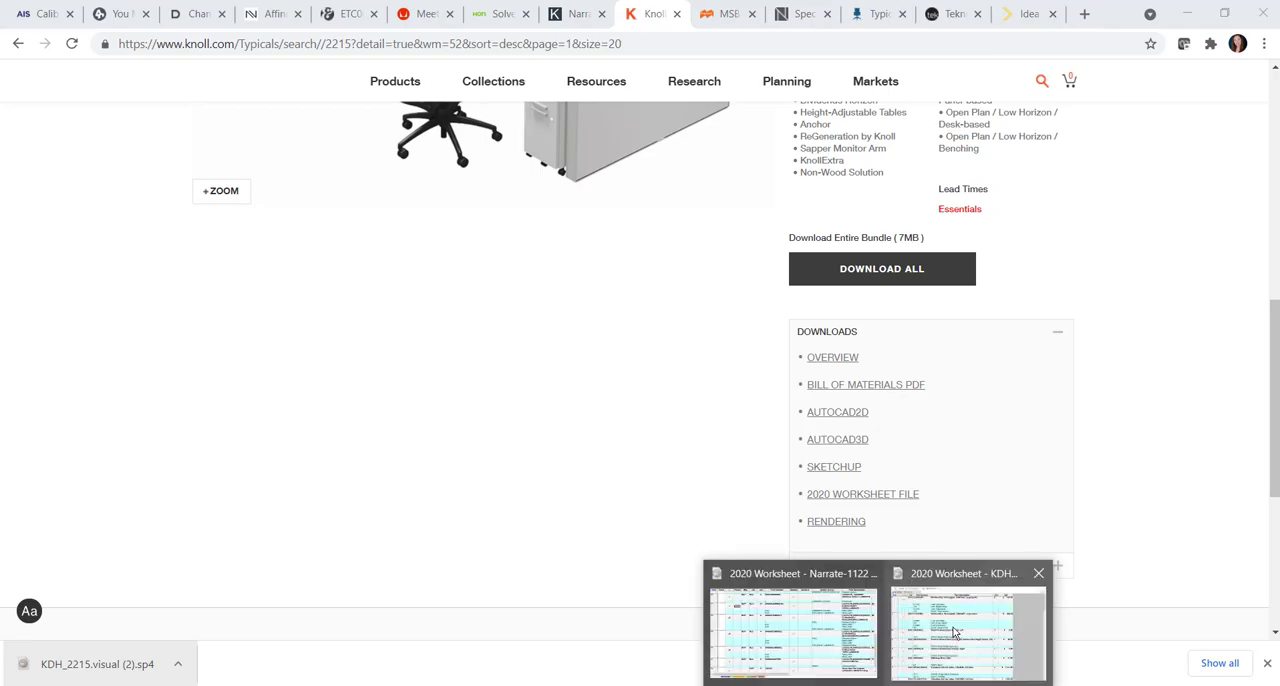
click(953, 635)
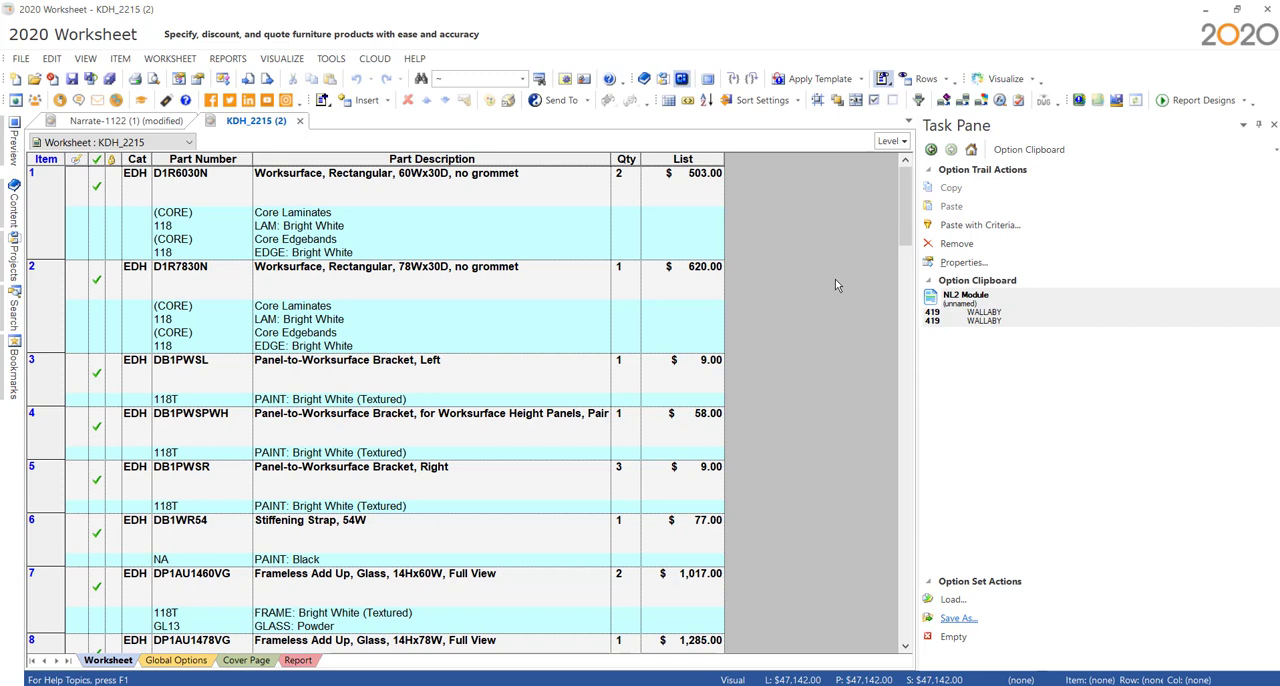
- Visualize the KDH_2215 worksheet in 2020 Visual Impression
click(1031, 79)
click(1020, 97)
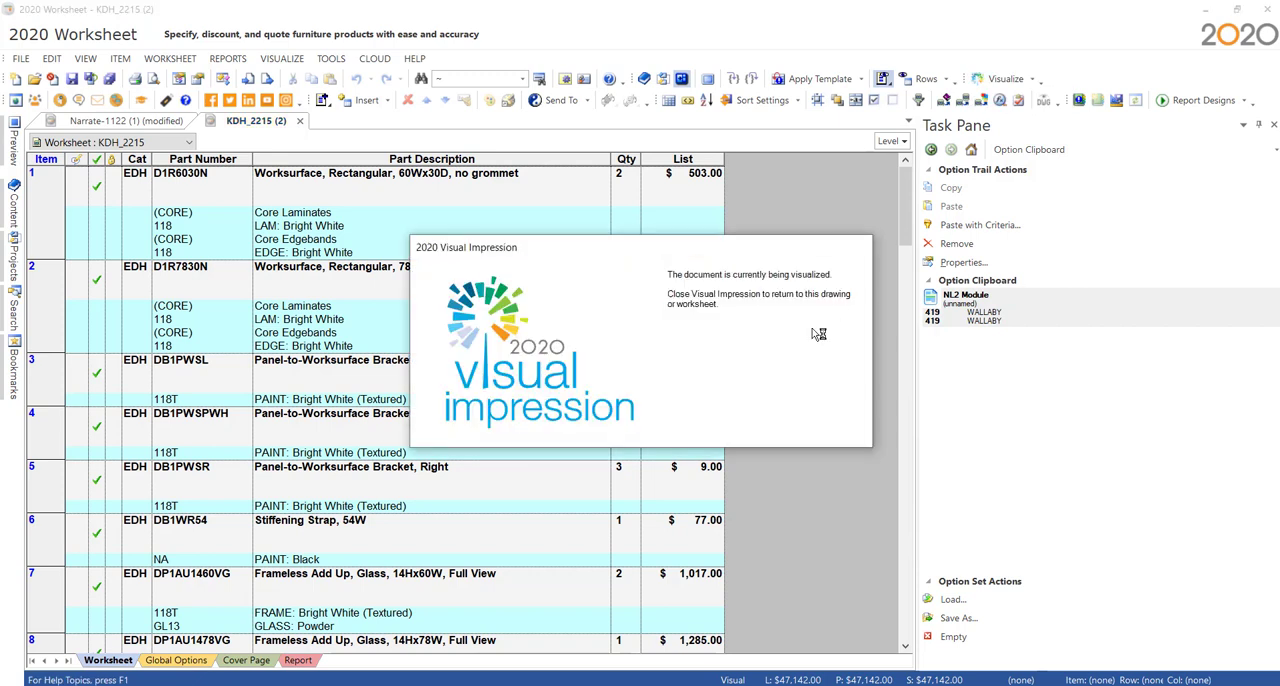
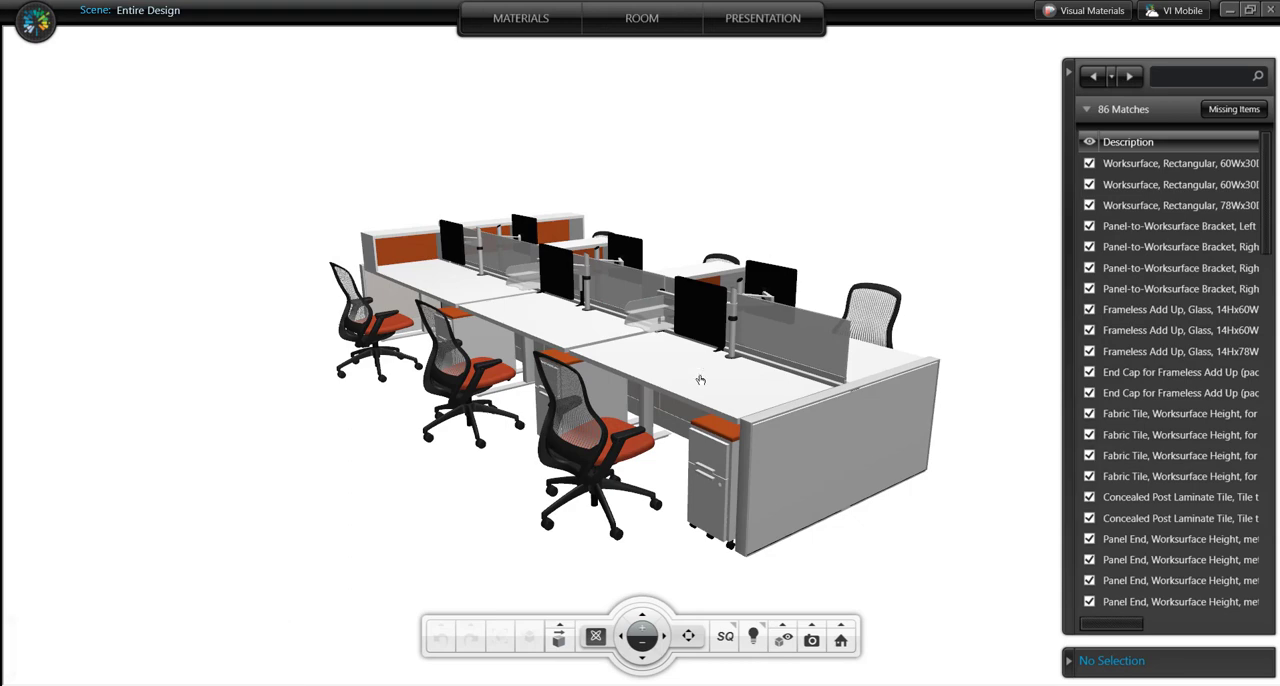
- Set the Delite color of the nearest ReGeneration task chair to Green
drag(580, 522, 687, 466)
scroll(519, 485, up, 4)
click(855, 556)
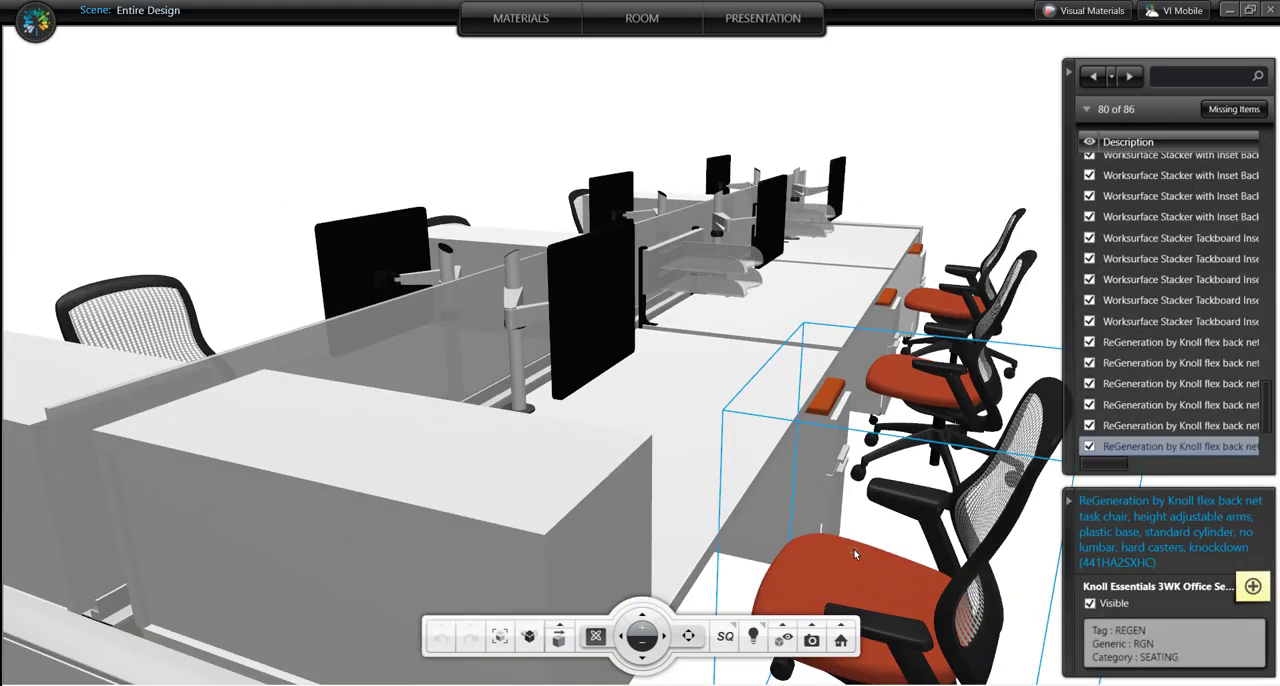
click(518, 22)
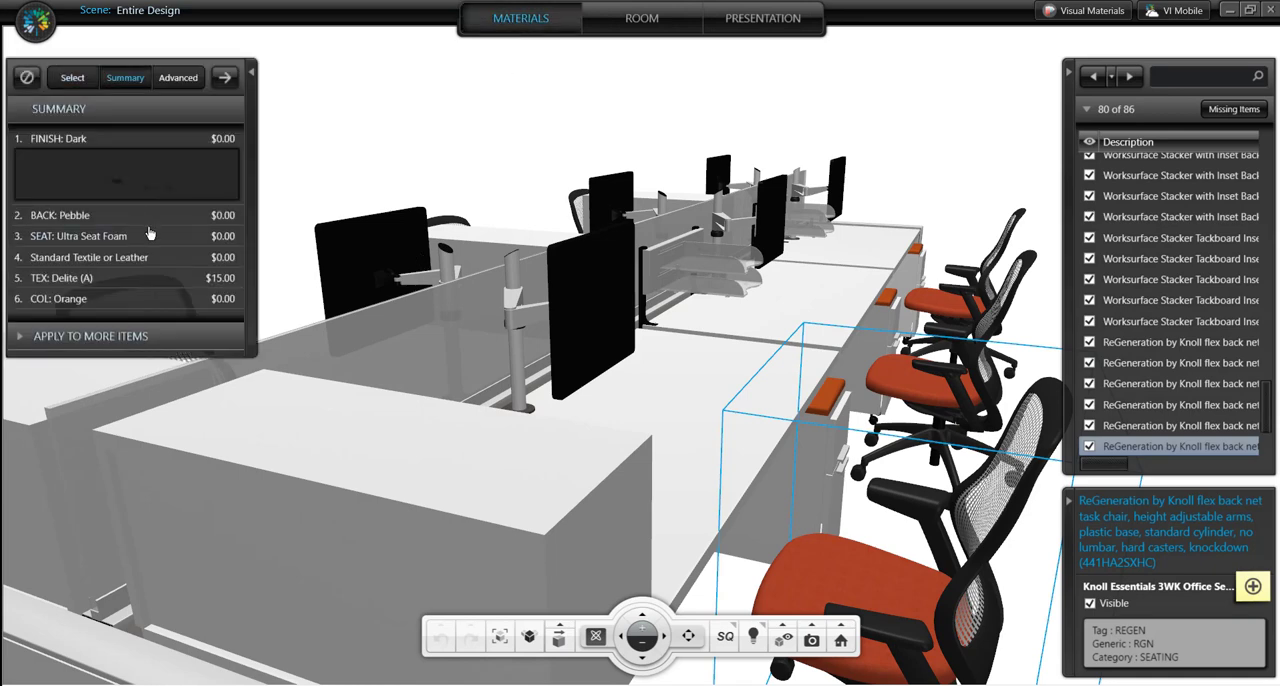
click(80, 298)
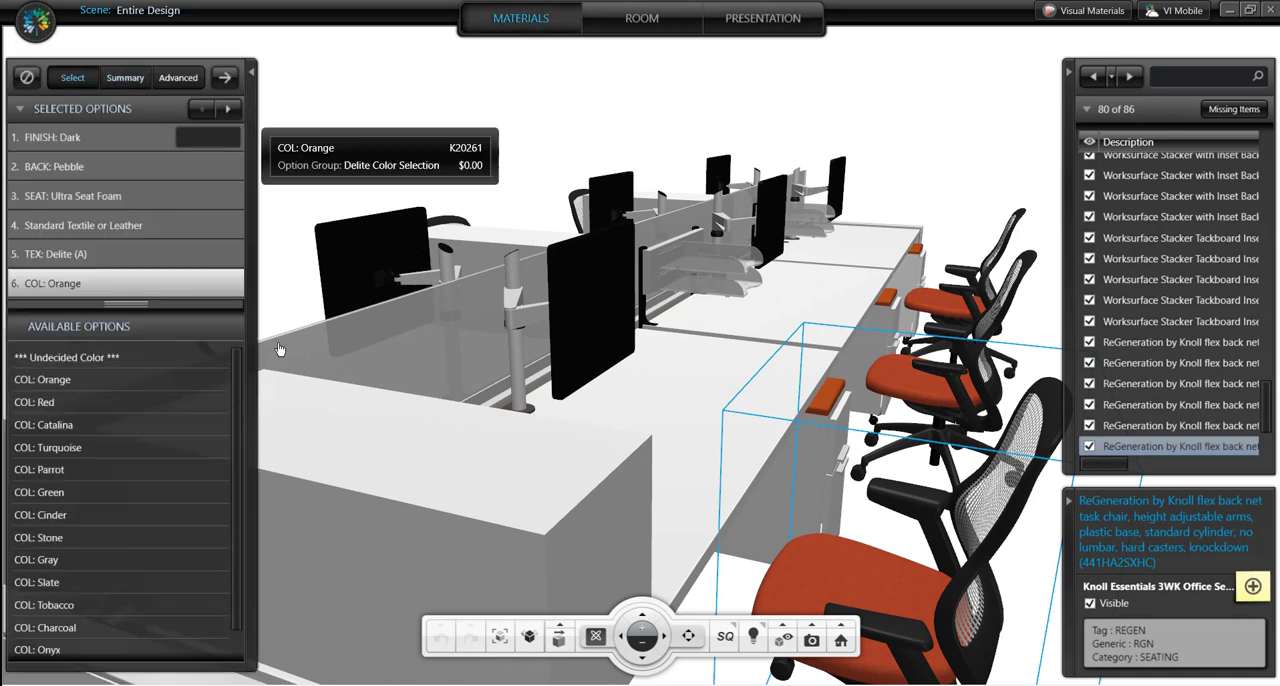
scroll(180, 443, down, 5)
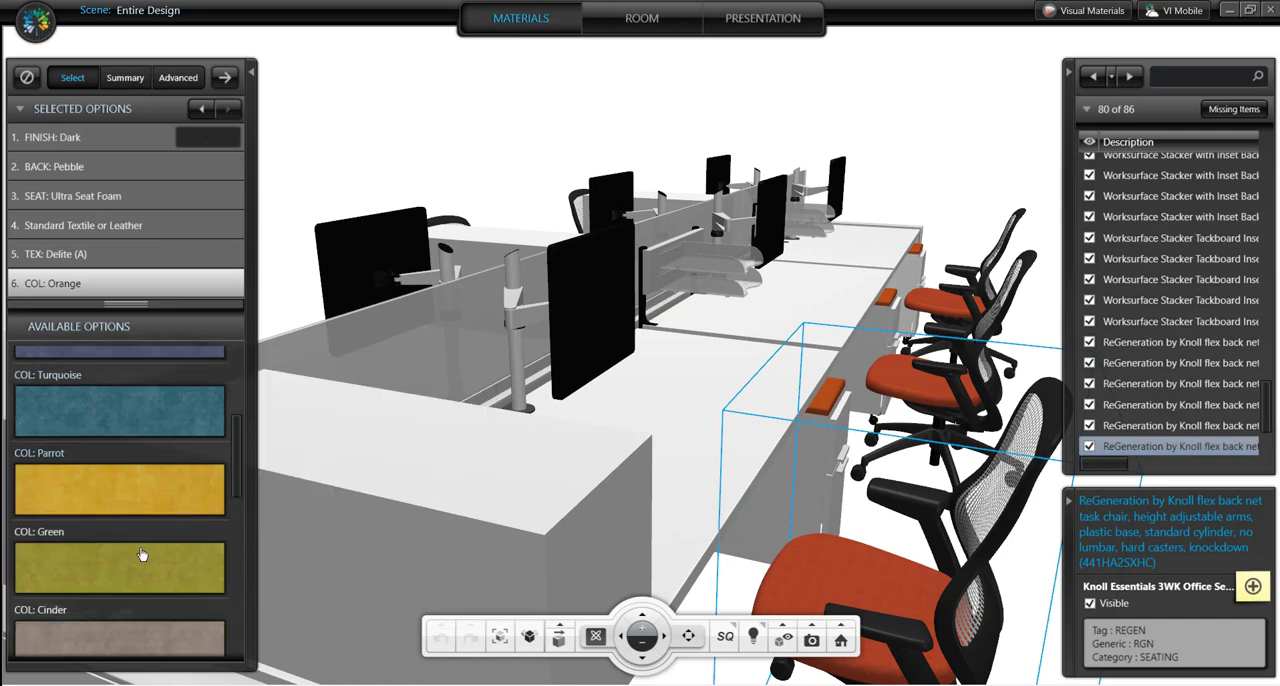
click(140, 575)
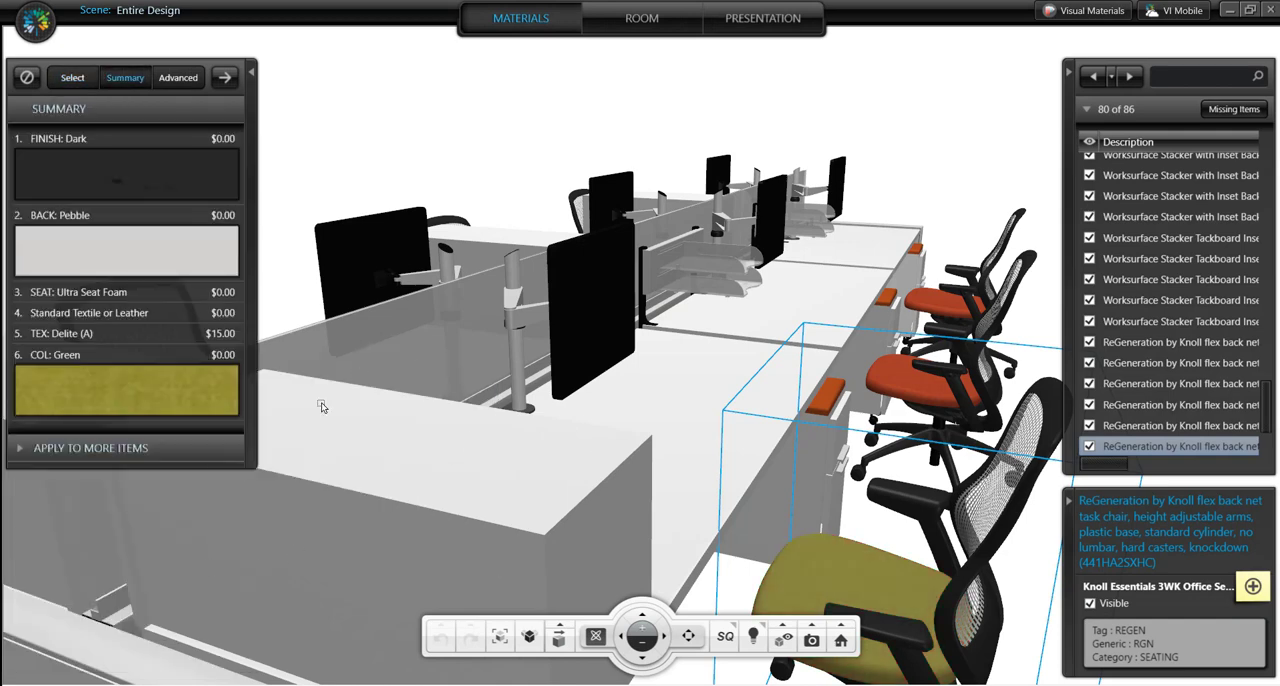
- Apply the chair's options to all occurrences of this item and collapse the materials summary
click(138, 457)
click(153, 588)
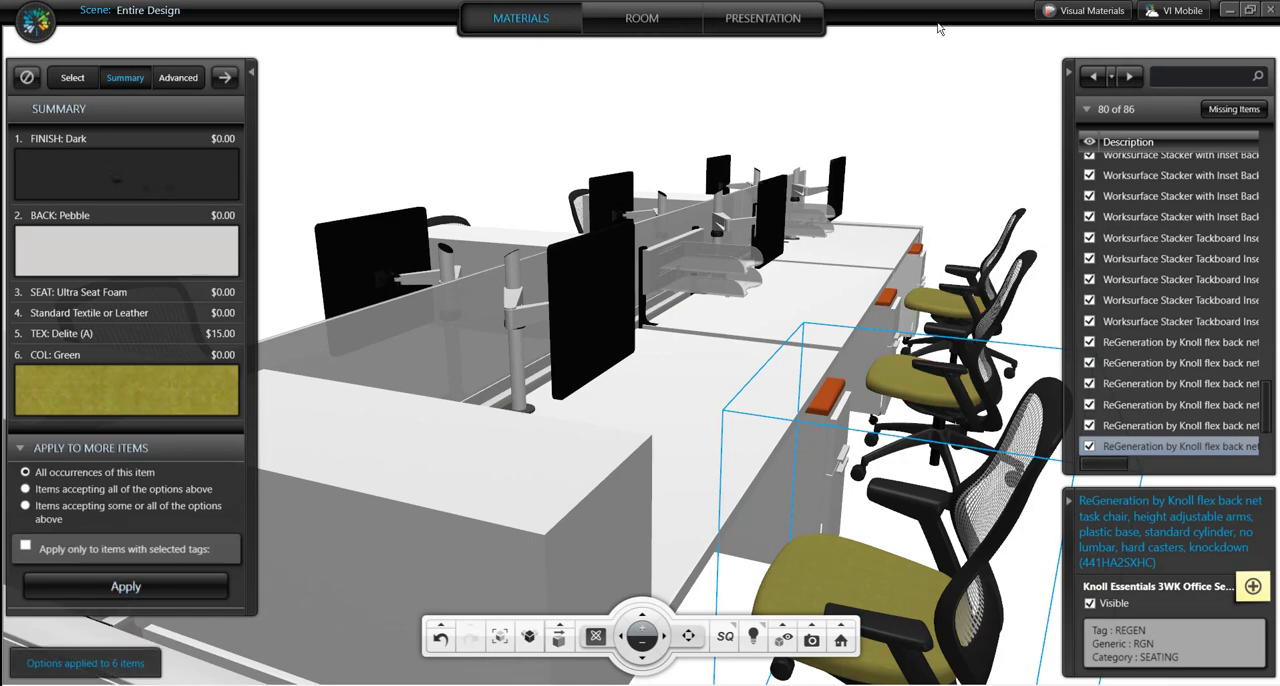
click(251, 73)
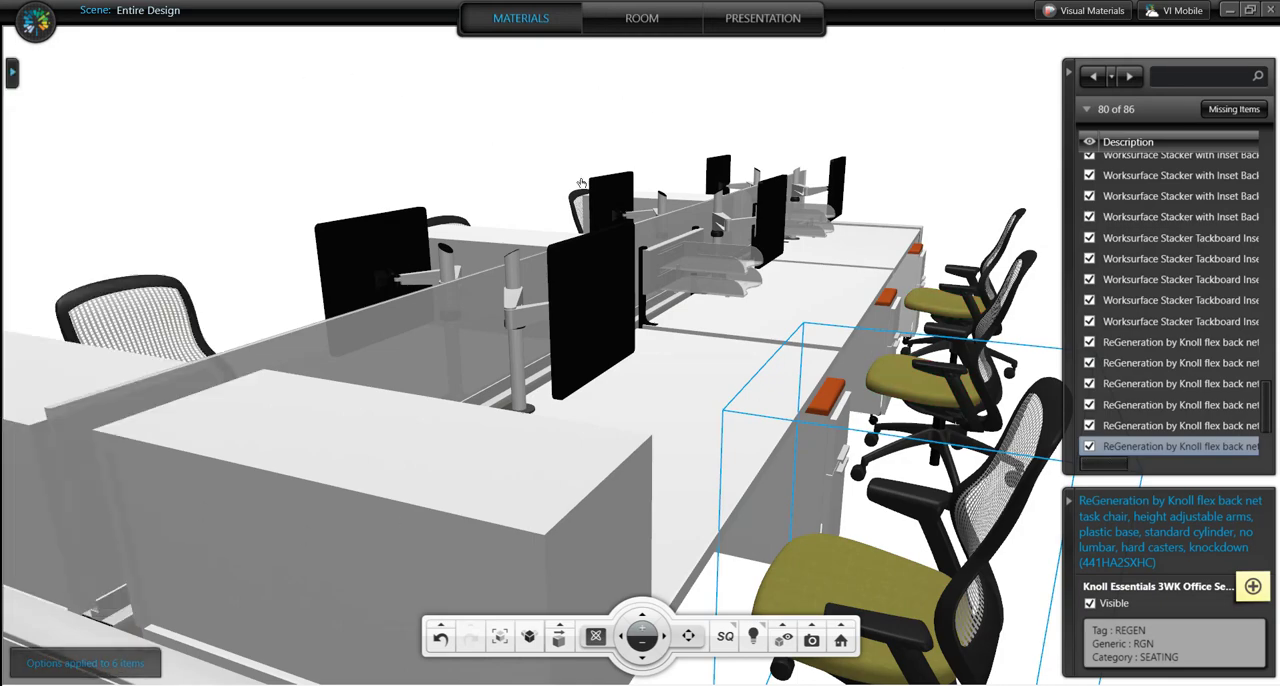
- Rotate the nearest green ReGeneration chair so its seat faces away from the desk, and deselect it
drag(911, 498, 864, 485)
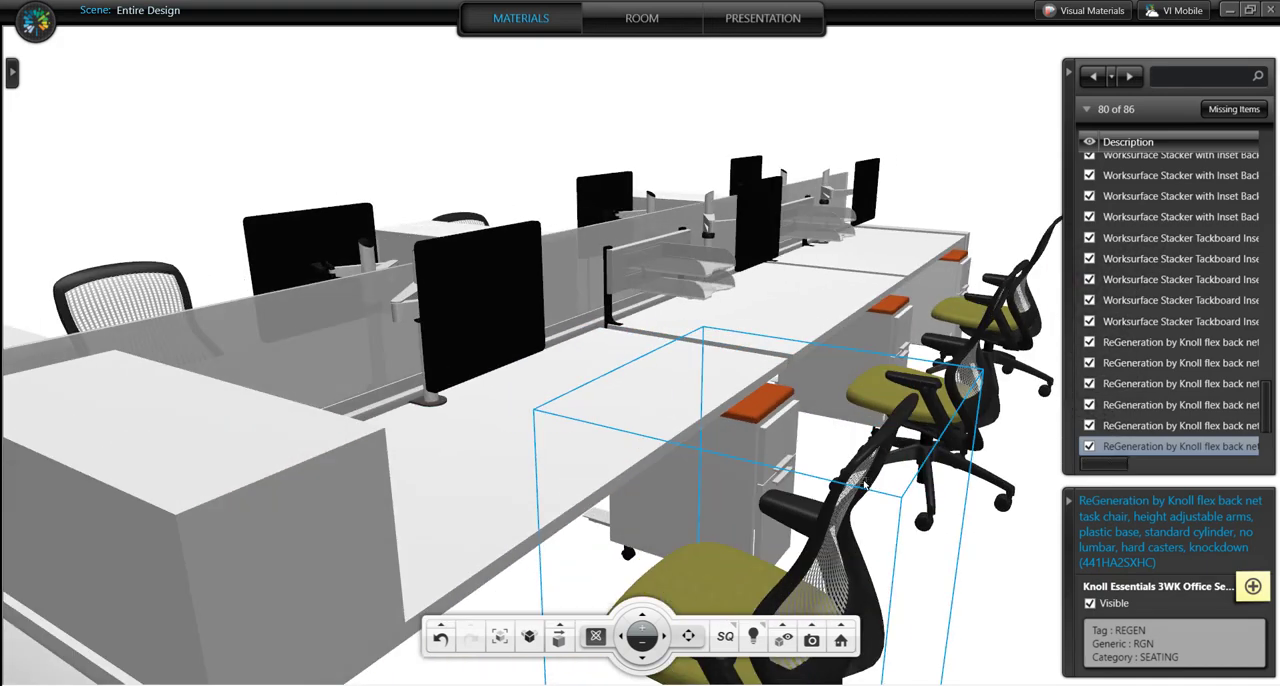
scroll(864, 485, down, 3)
scroll(822, 435, up, 5)
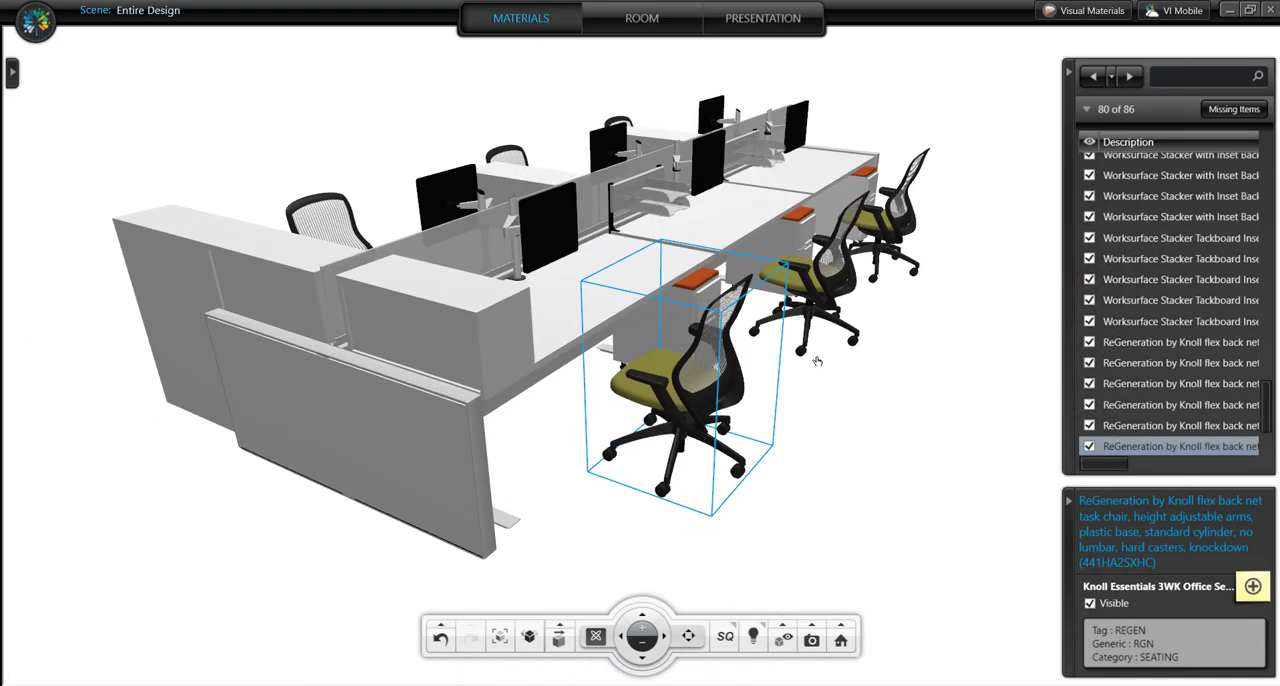
scroll(807, 408, up, 1)
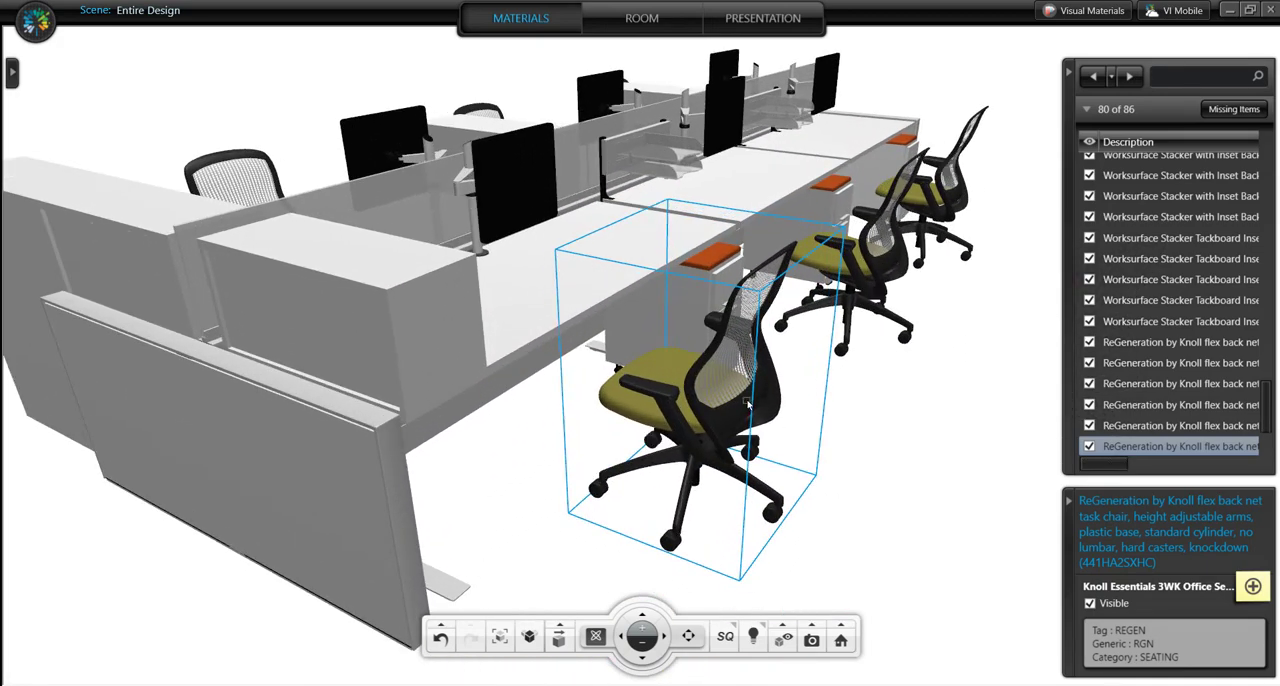
click(562, 640)
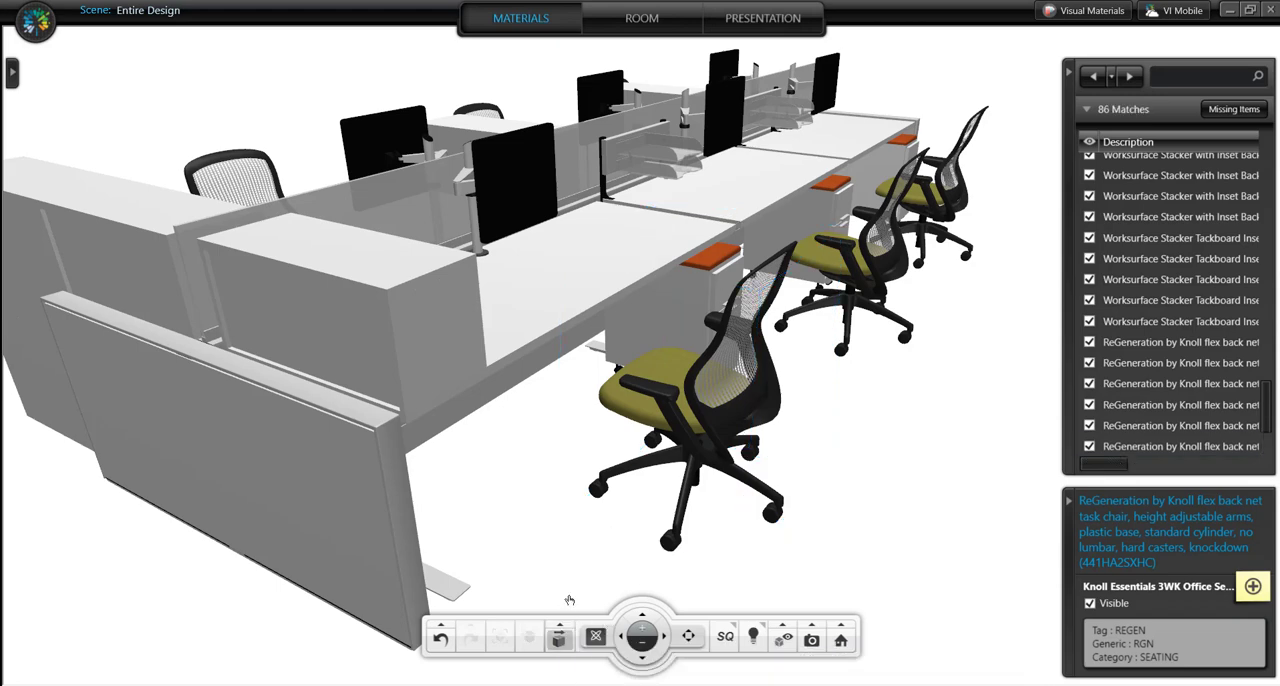
click(655, 467)
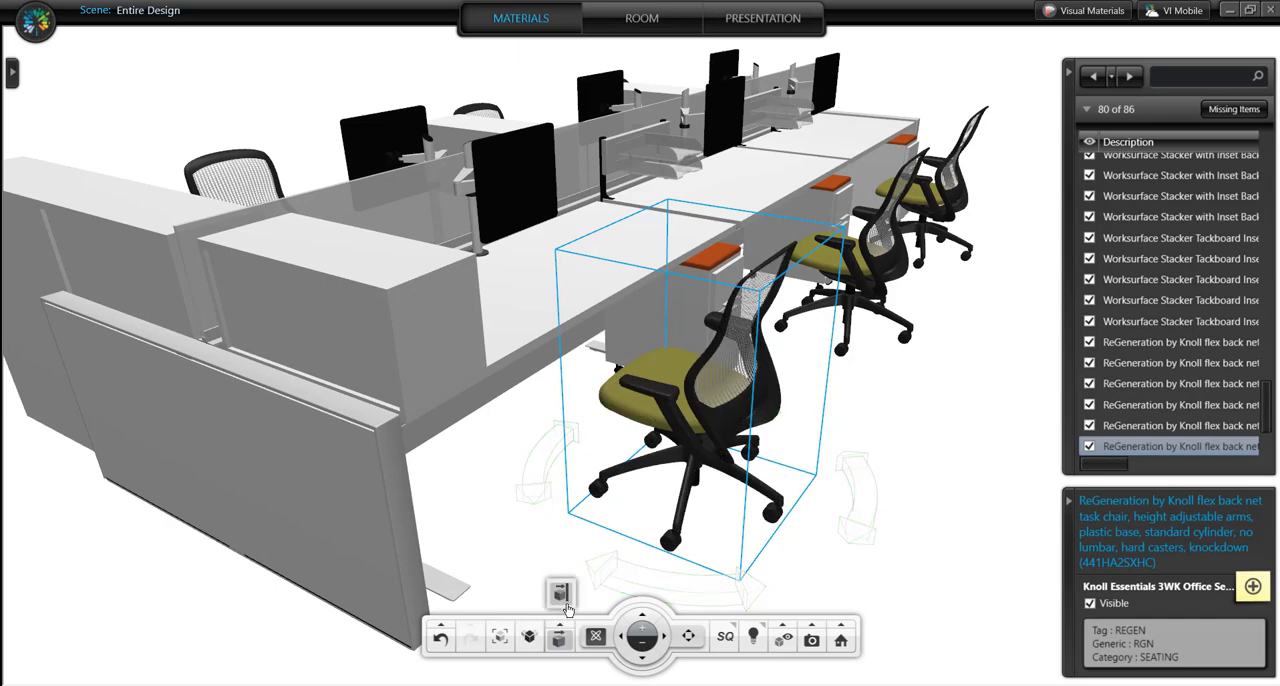
drag(554, 453, 800, 560)
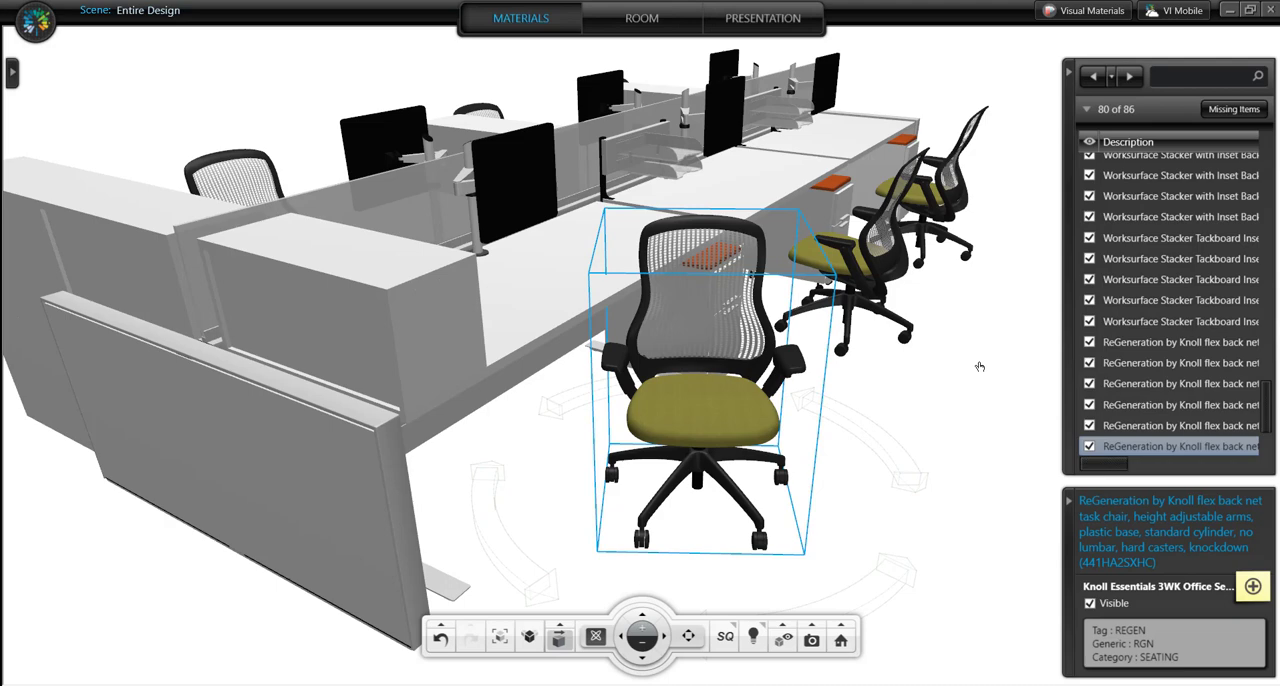
click(982, 406)
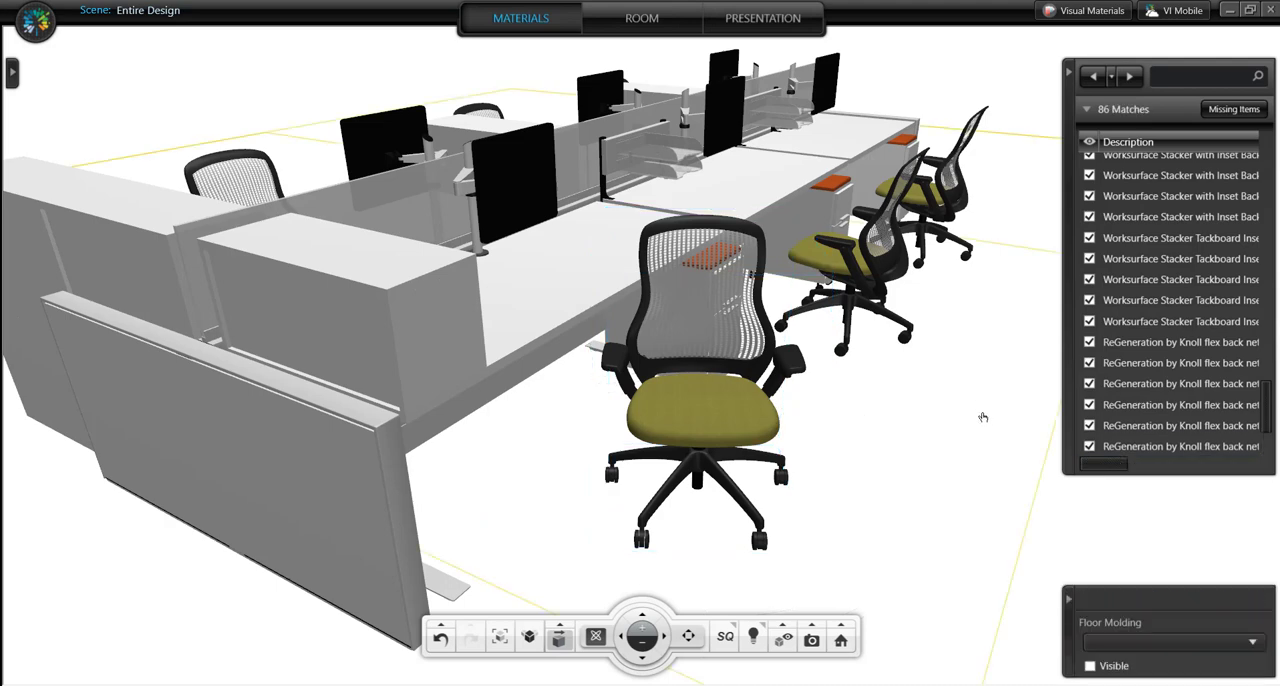
- Close the visualization and apply the changes, including the furniture movement, to the design document
drag(845, 513, 698, 511)
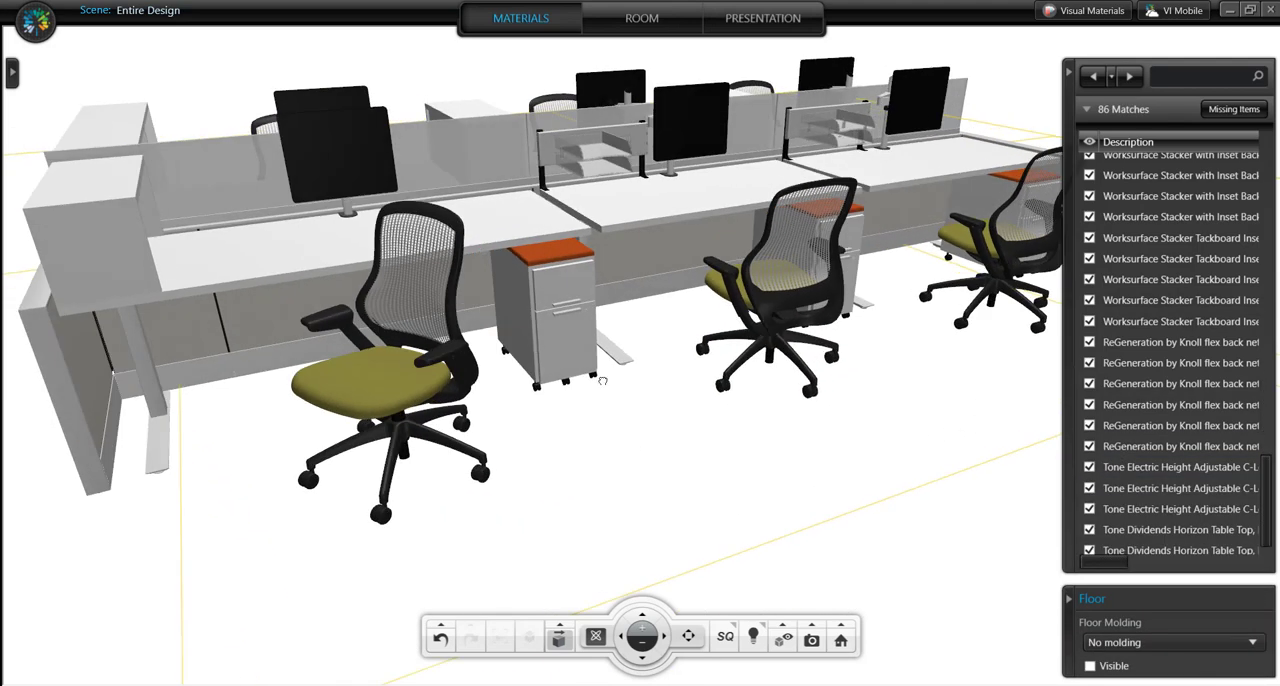
drag(603, 381, 744, 454)
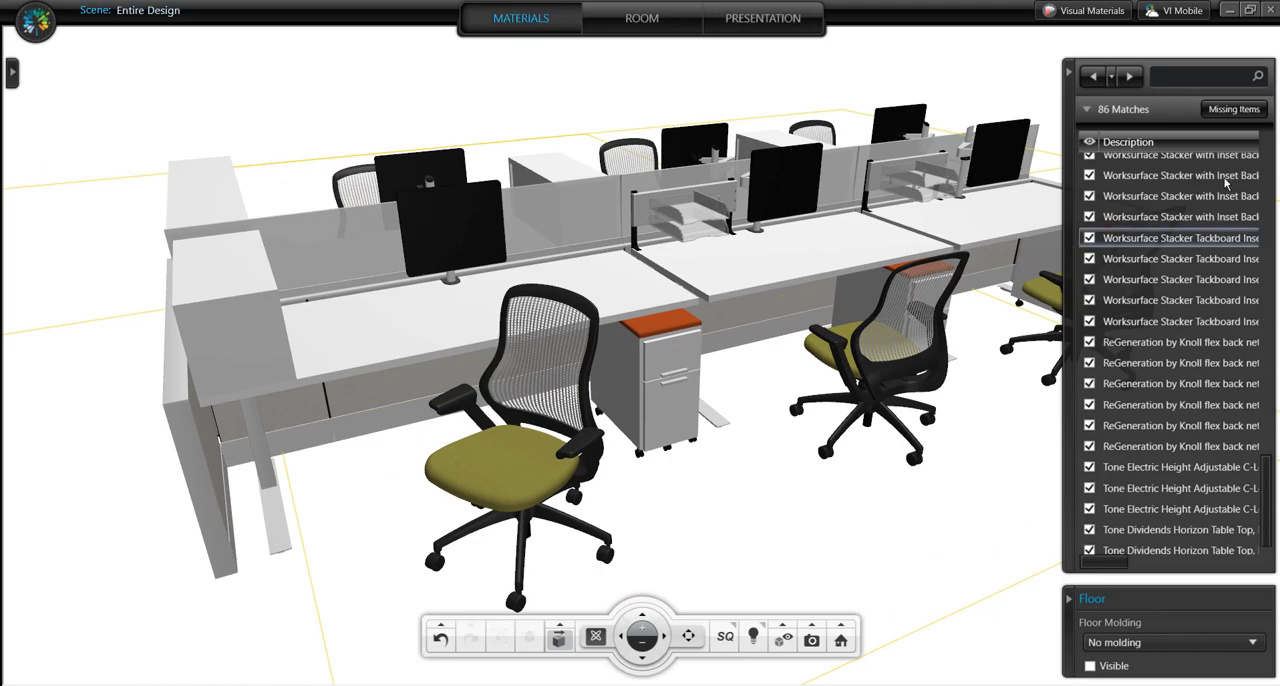
click(1270, 9)
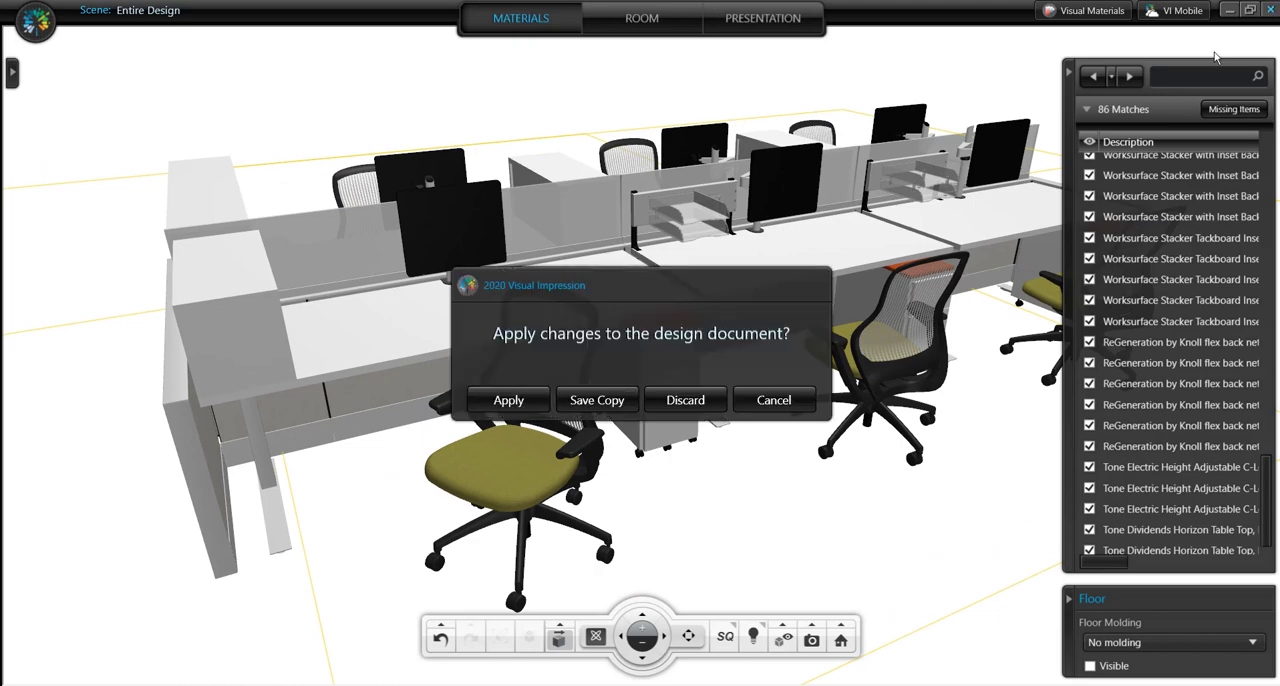
click(527, 409)
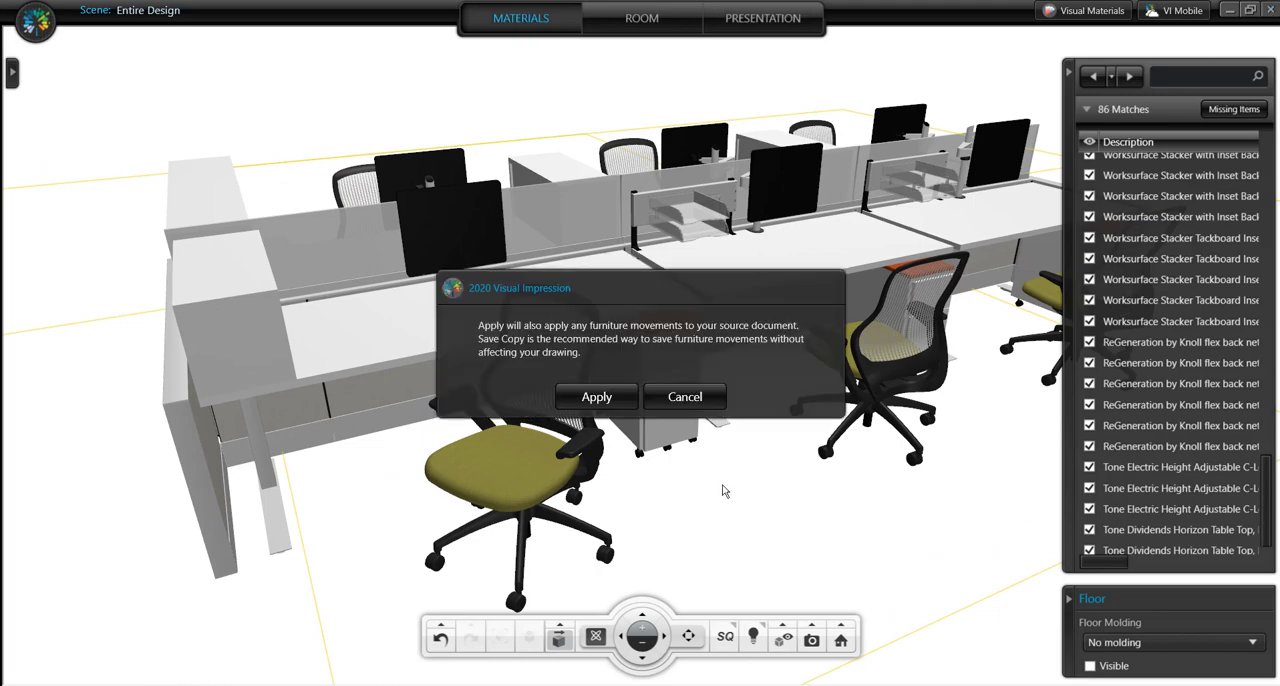
click(624, 402)
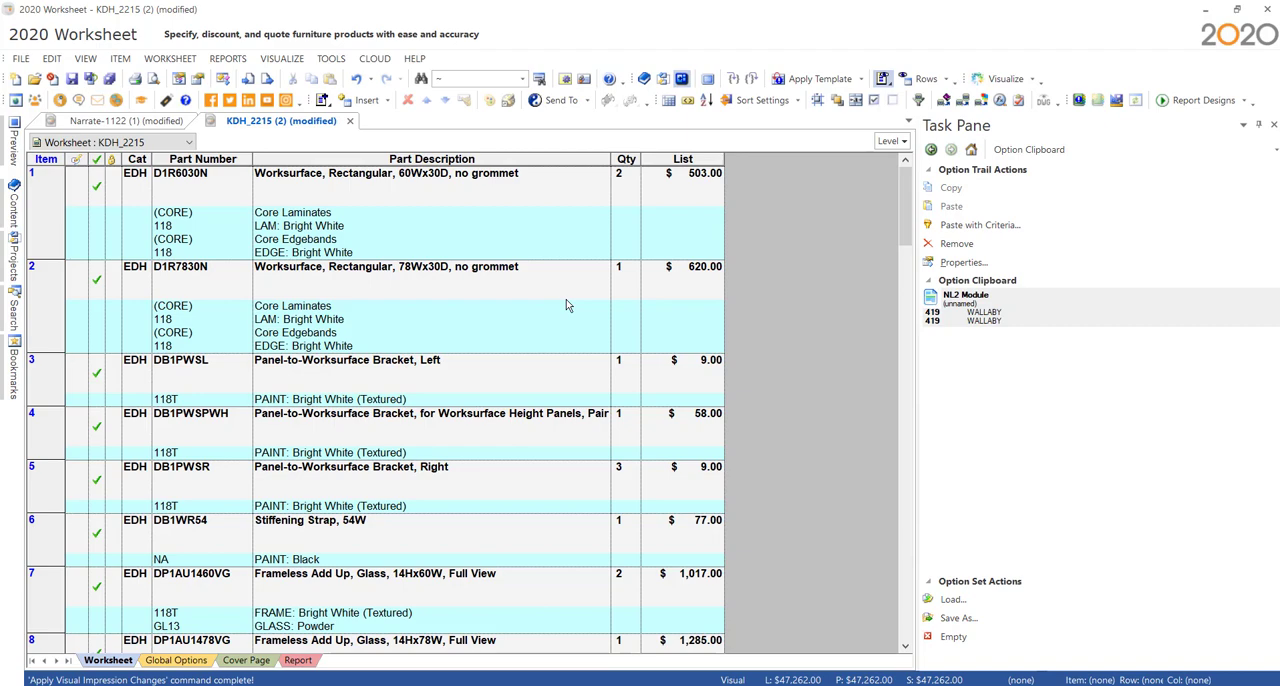
- Switch to the browser, download the CAP Worksheet (.sp4) for Maxon's MSB-132 typical and open it in 2020 Worksheet
scroll(757, 320, down, 10)
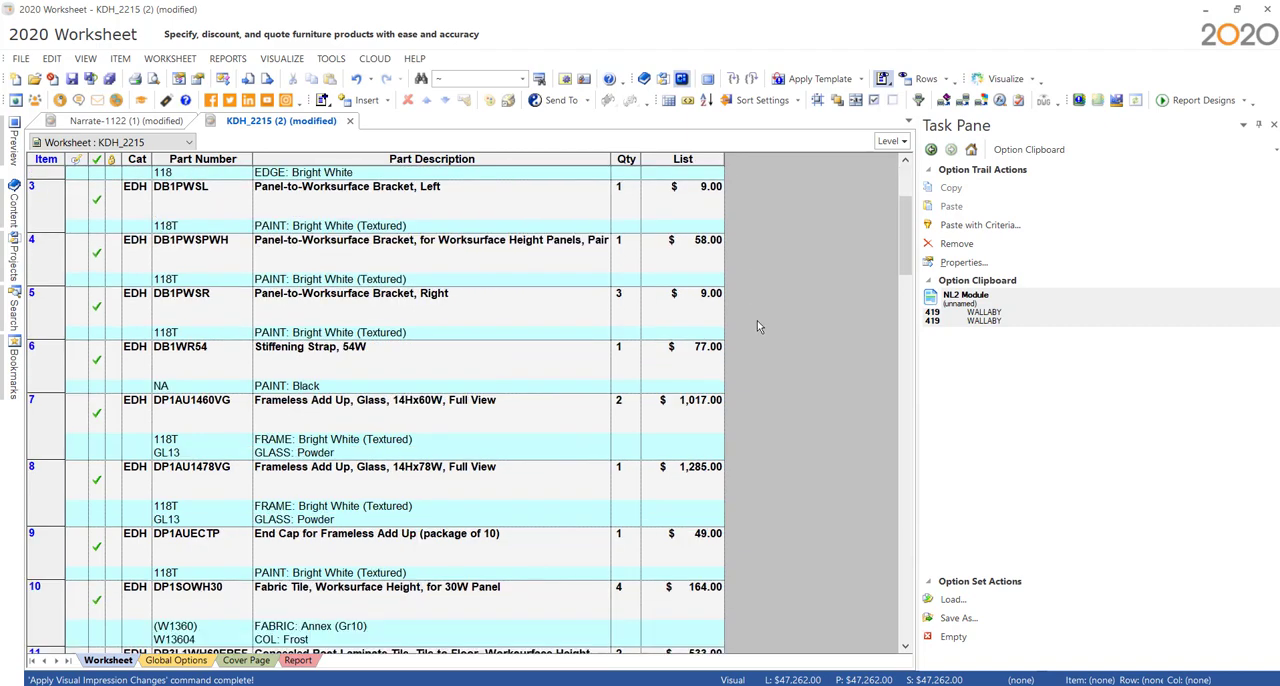
scroll(757, 360, down, 3)
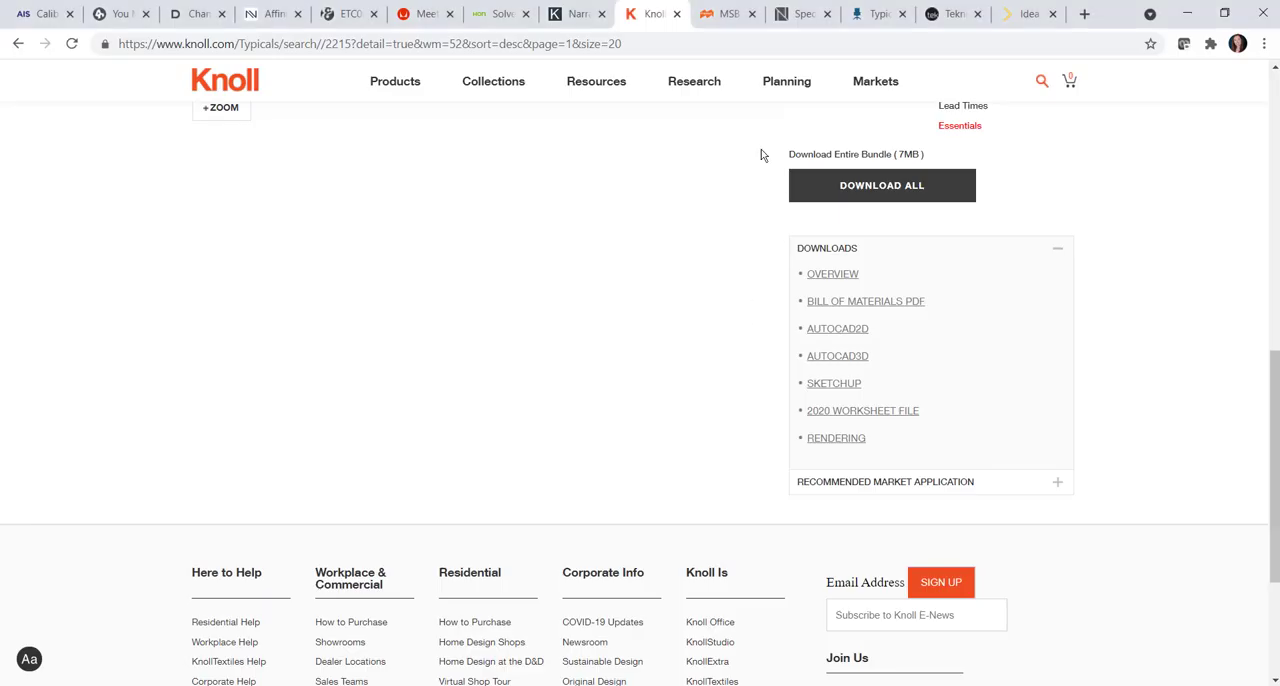
click(733, 14)
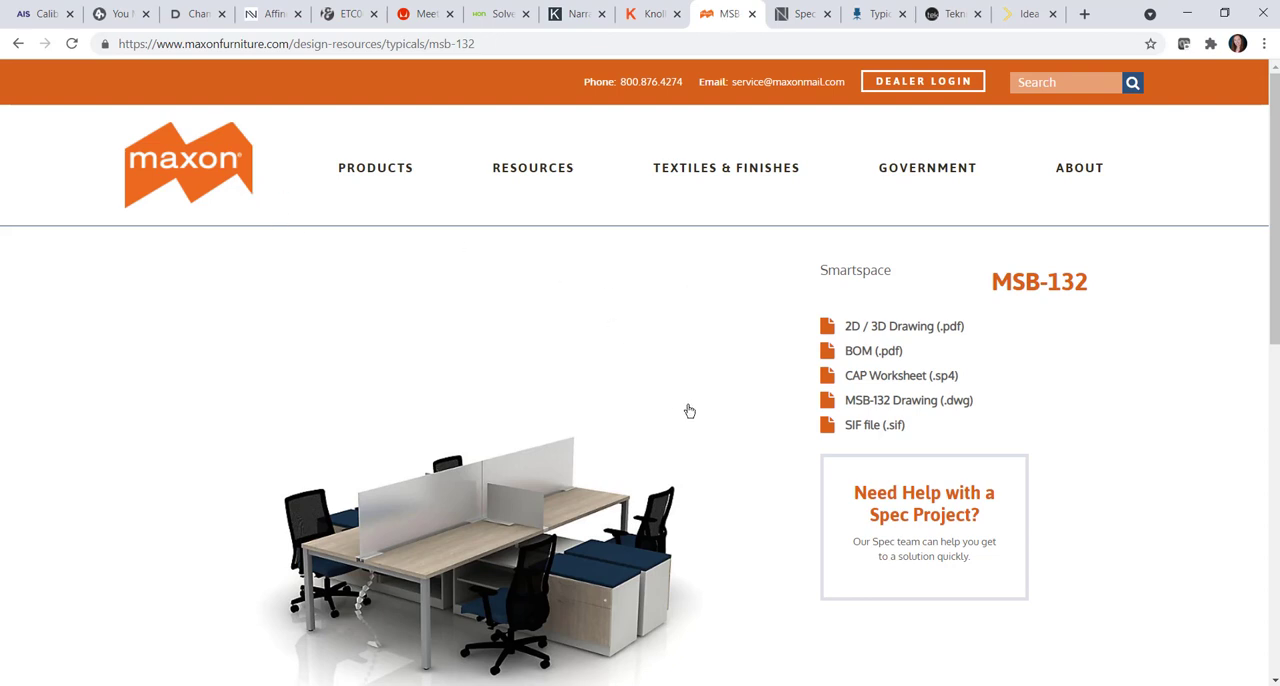
click(927, 378)
click(98, 664)
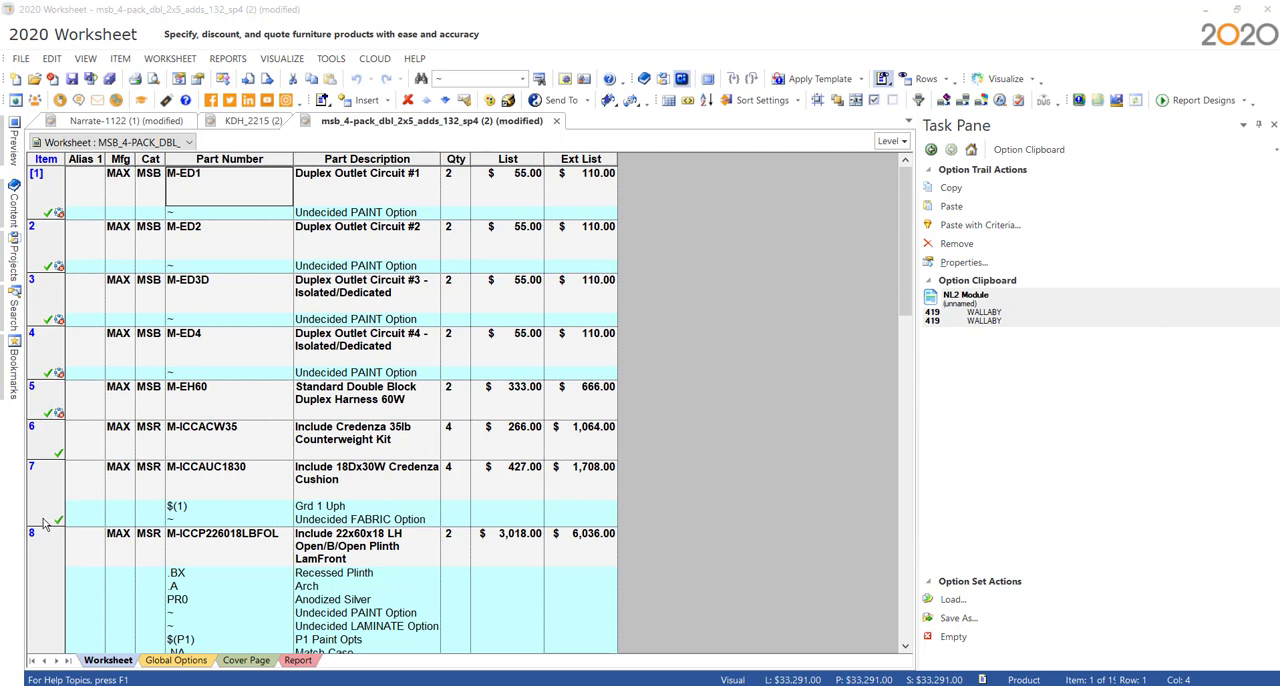
- Look through the Maxon worksheet's items for undecided paint, laminate, fabric and edge options
scroll(43, 519, down, 1)
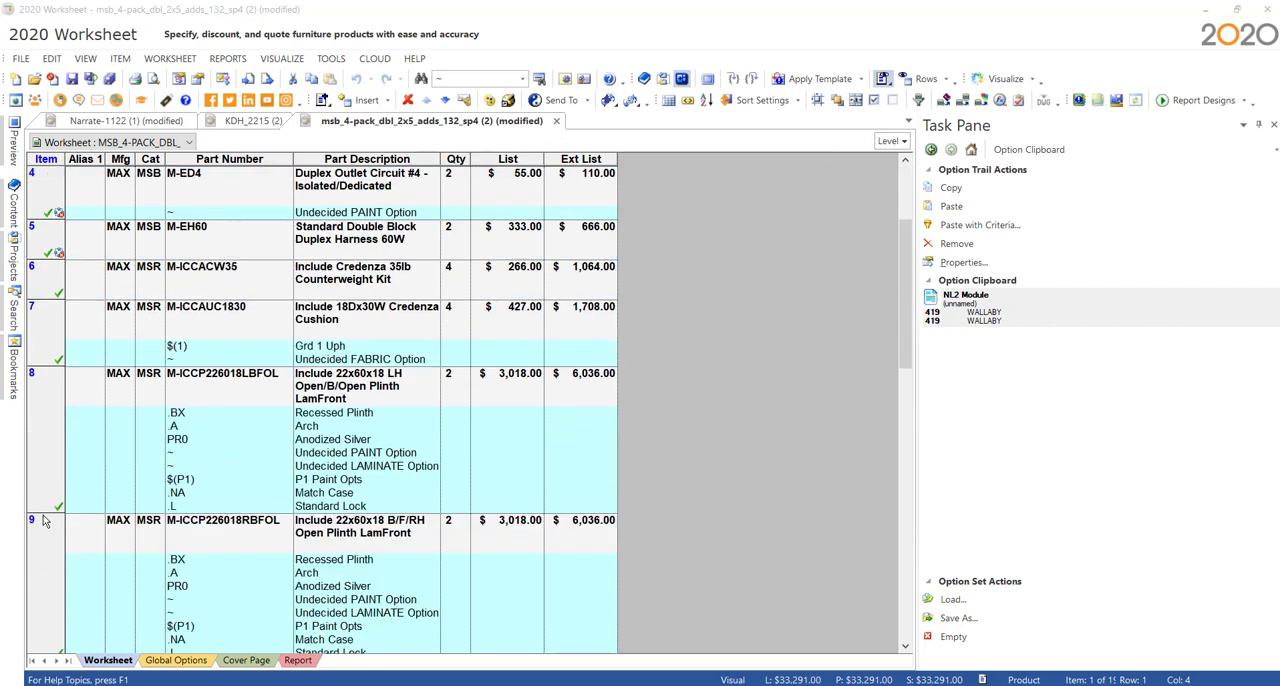
scroll(43, 519, down, 1)
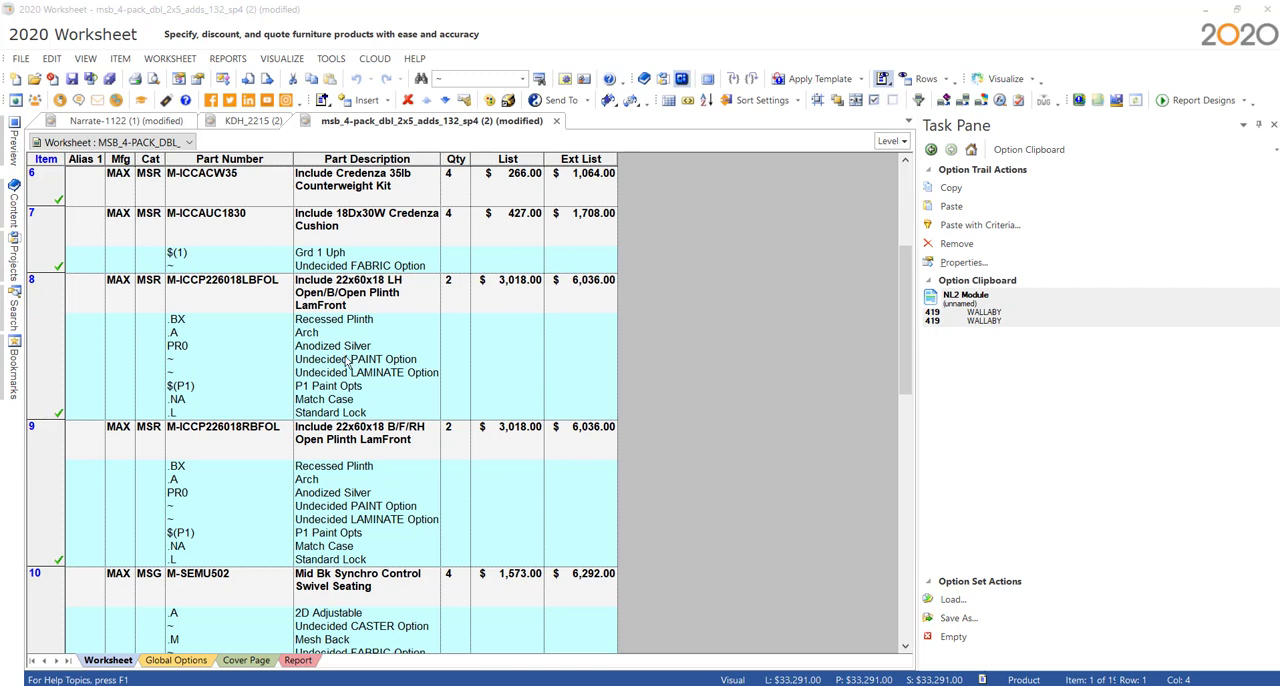
click(225, 236)
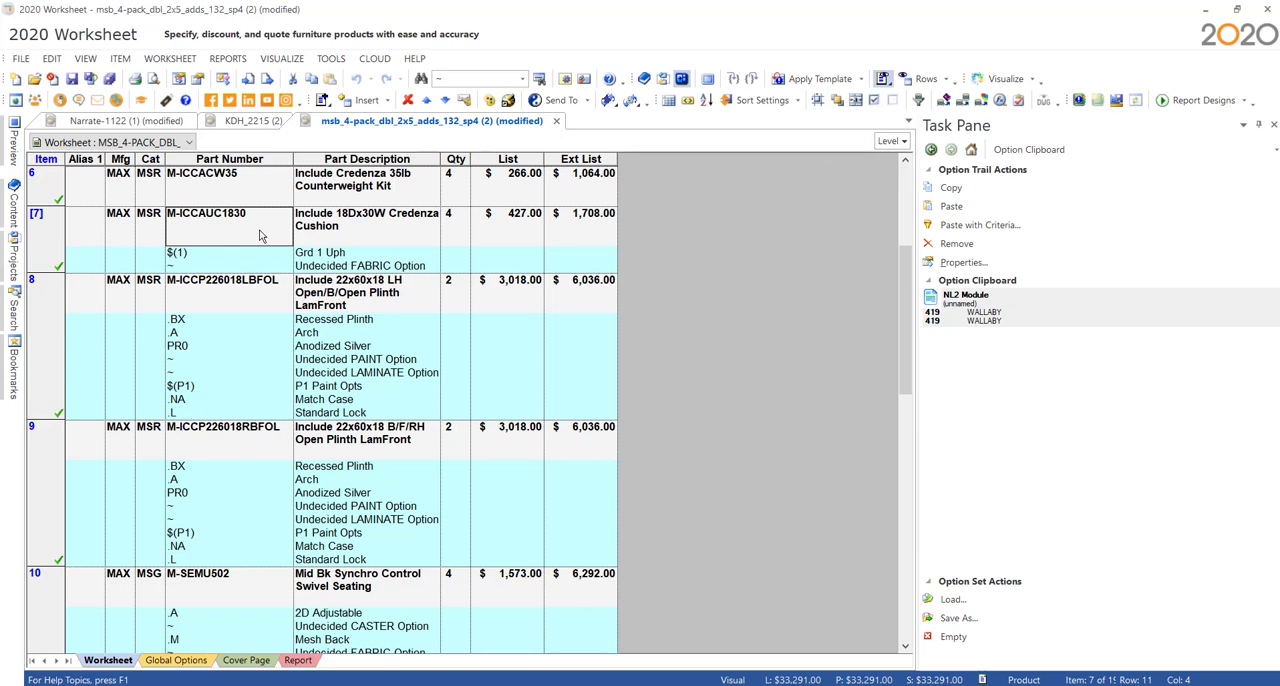
scroll(260, 236, down, 3)
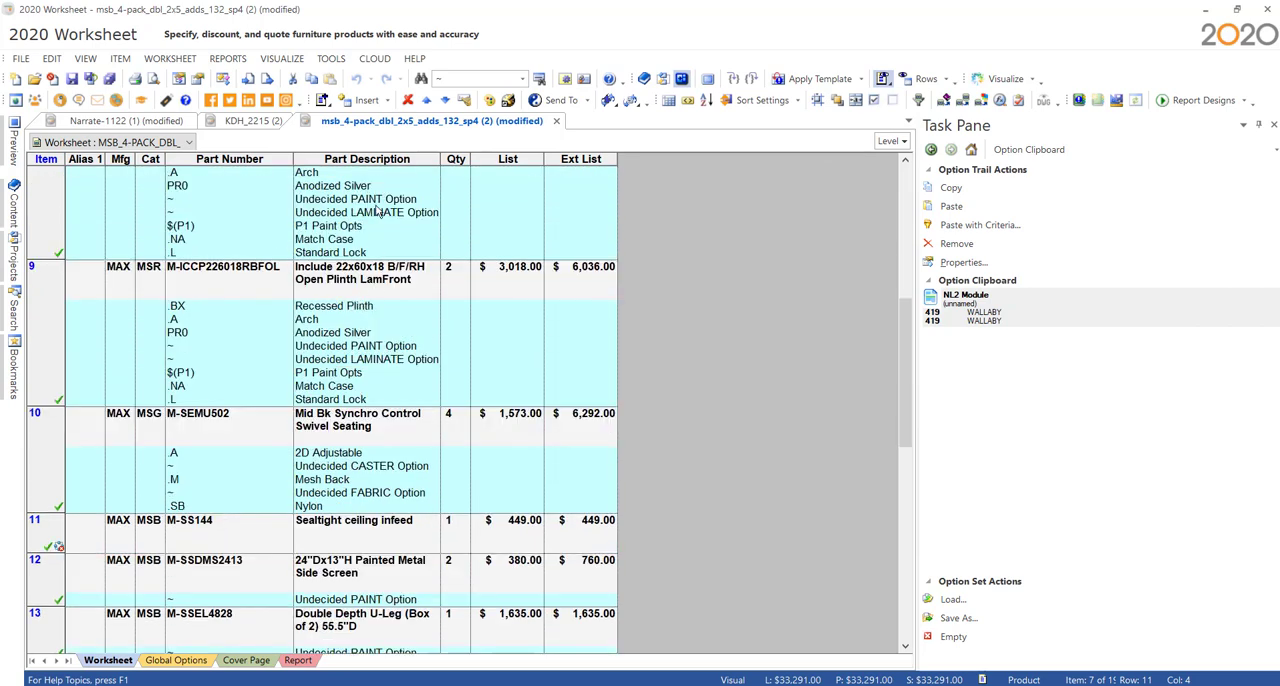
scroll(402, 528, down, 4)
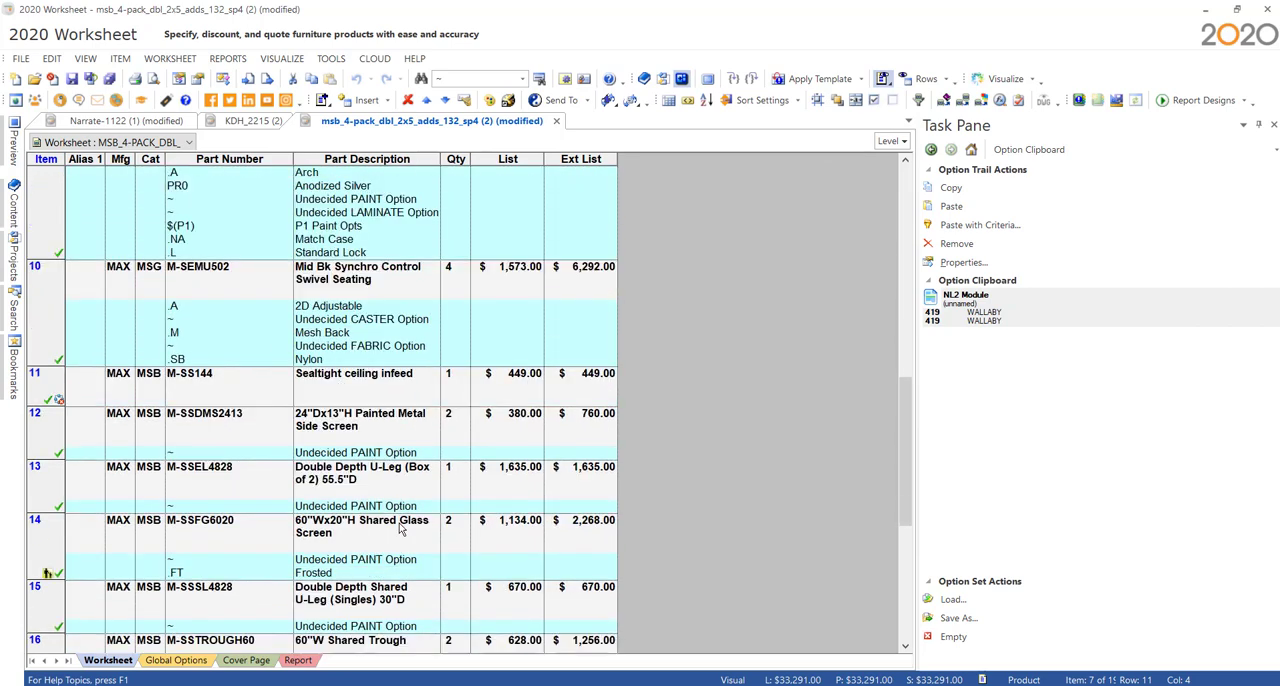
scroll(398, 533, down, 3)
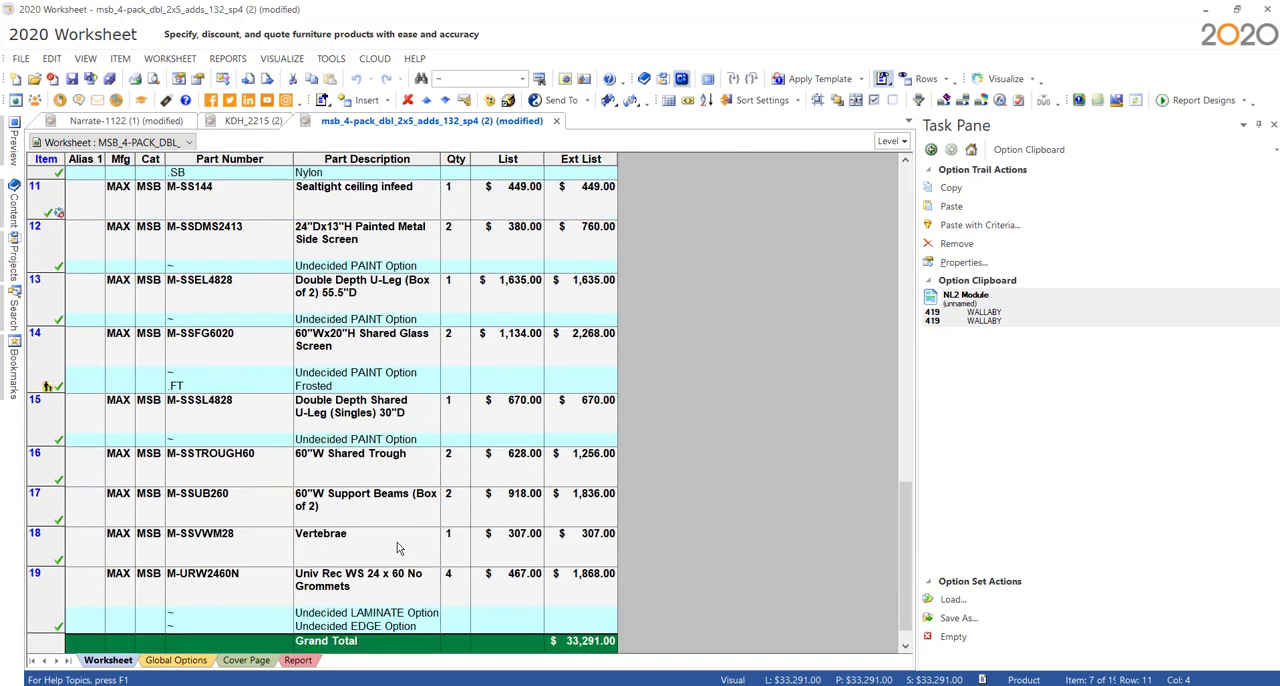
scroll(397, 548, up, 18)
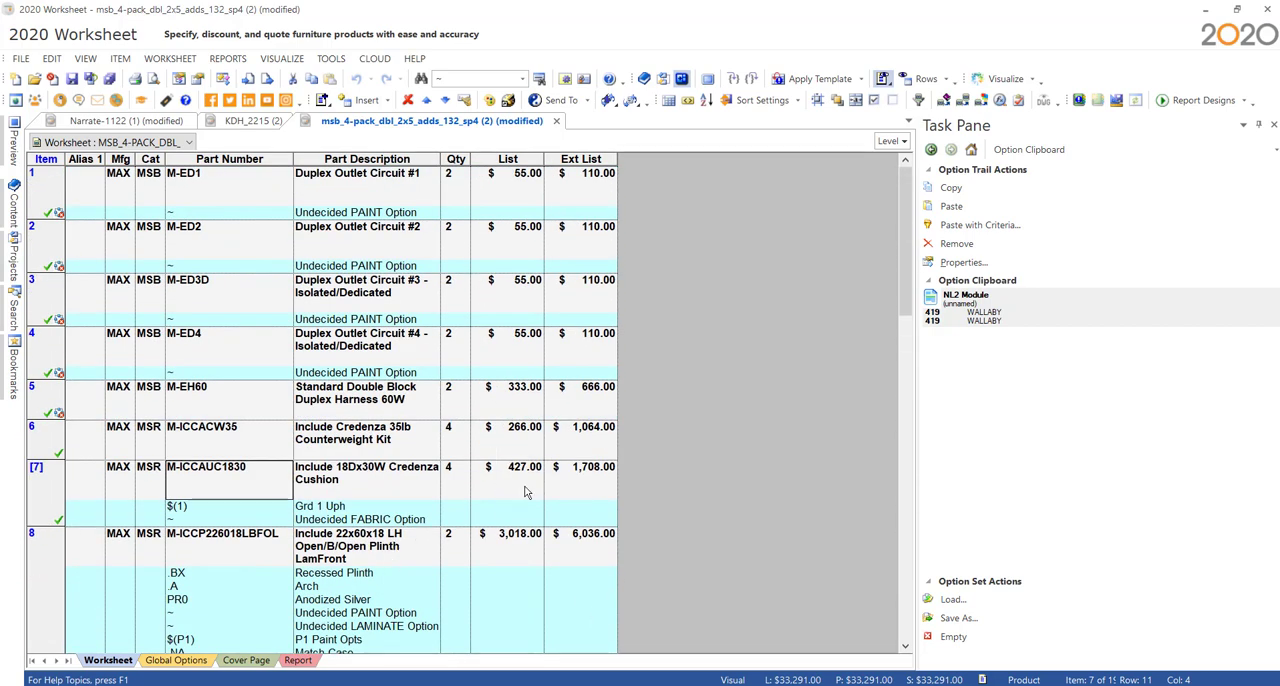
- Delete the options from all items in the Maxon worksheet and clear the selection
click(874, 100)
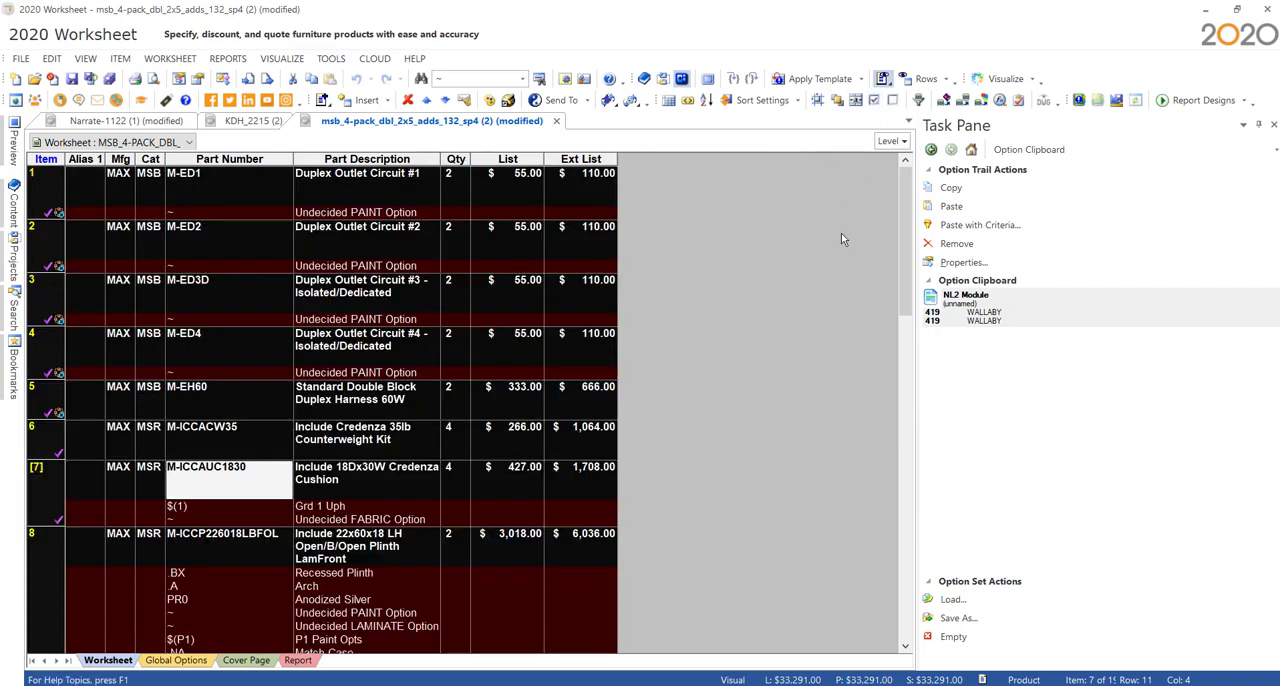
right_click(400, 195)
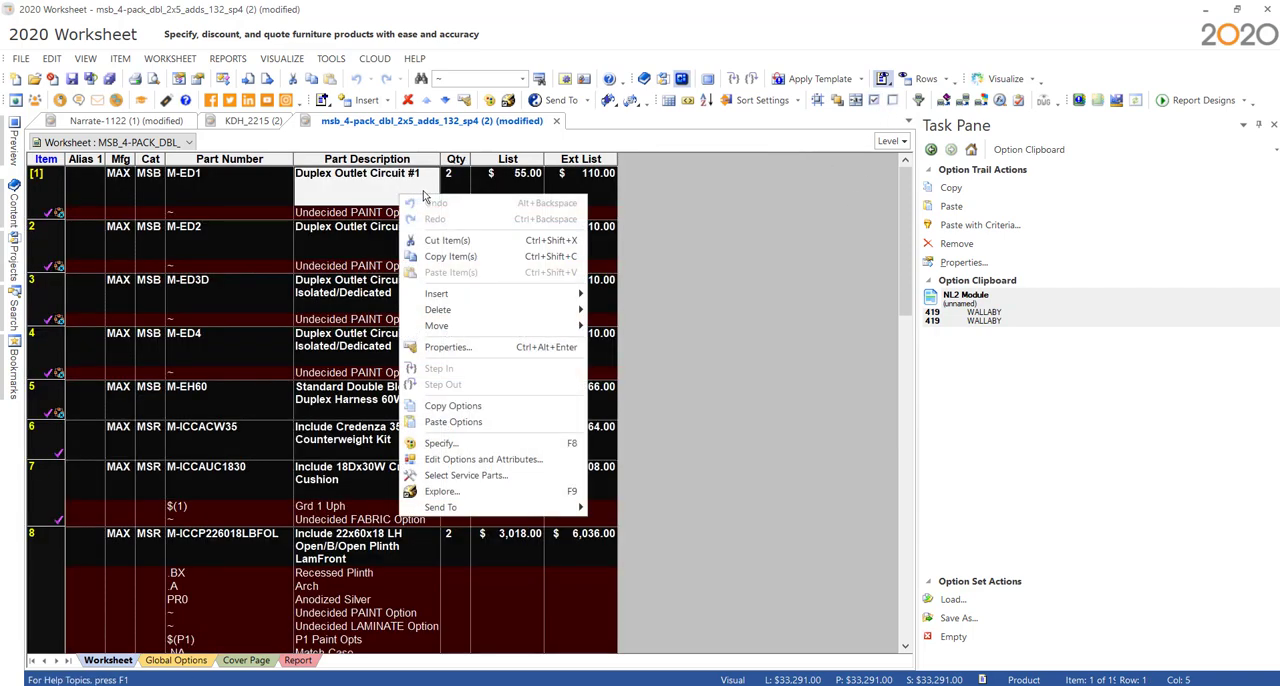
mouse_move(470, 311)
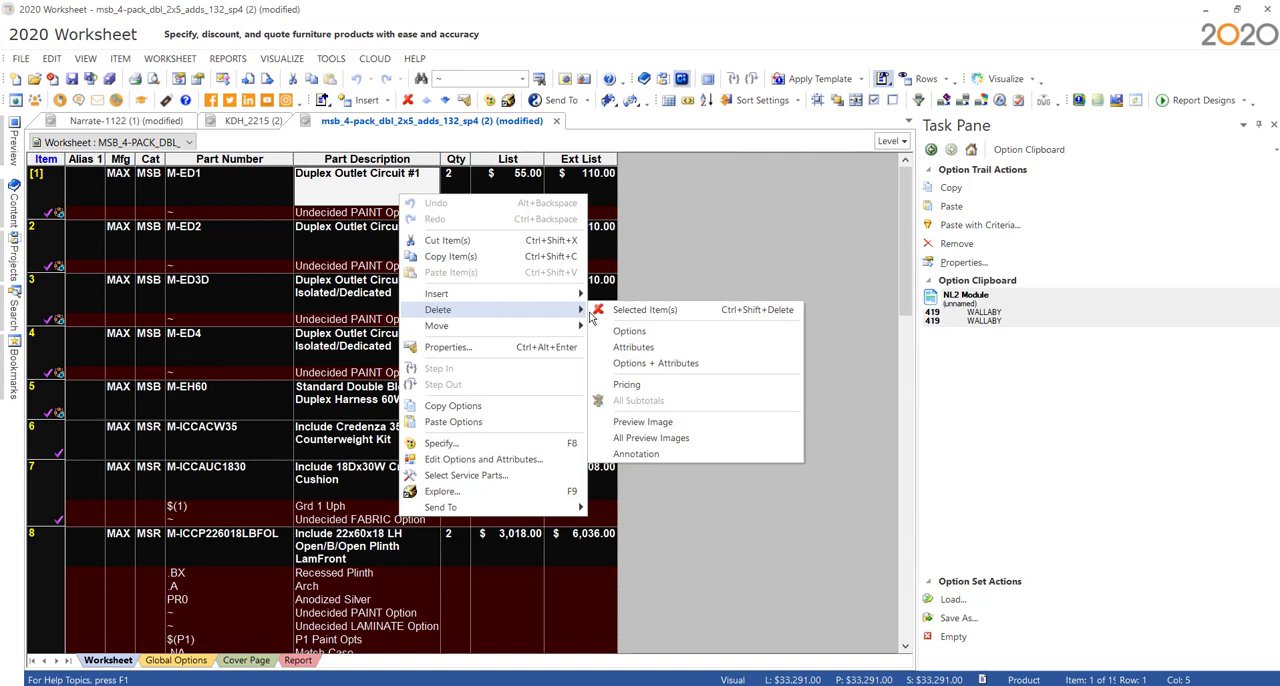
click(650, 331)
click(701, 388)
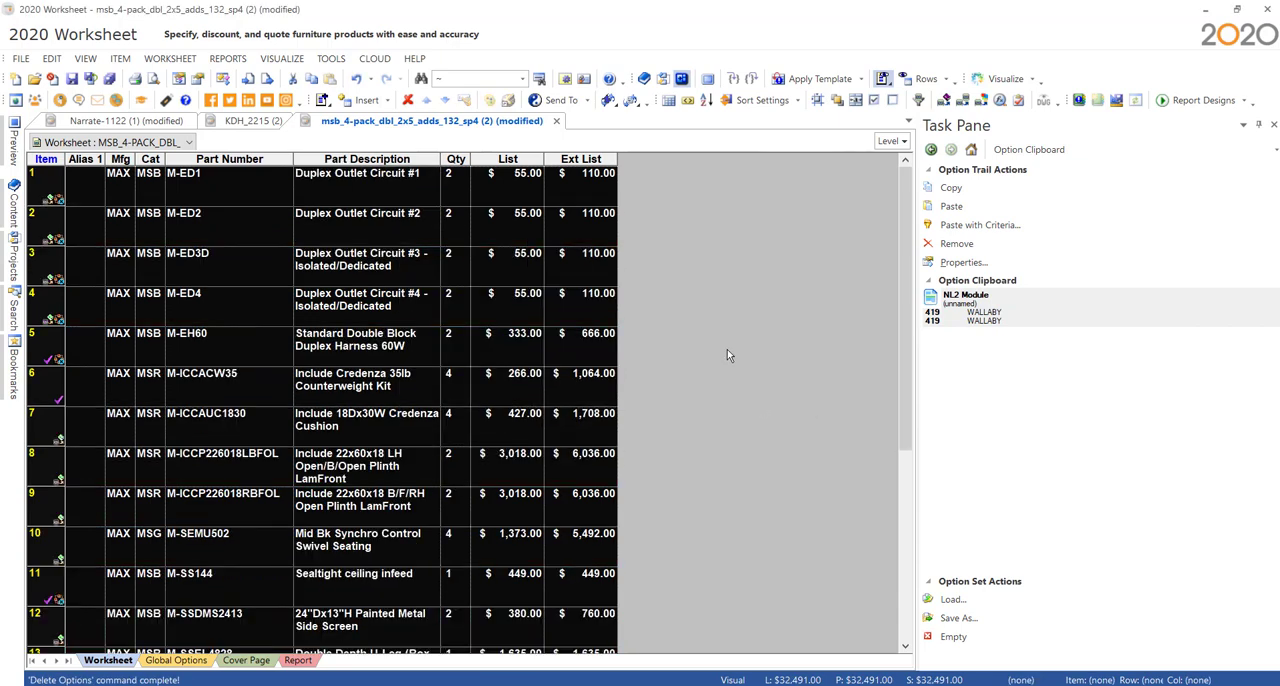
click(893, 101)
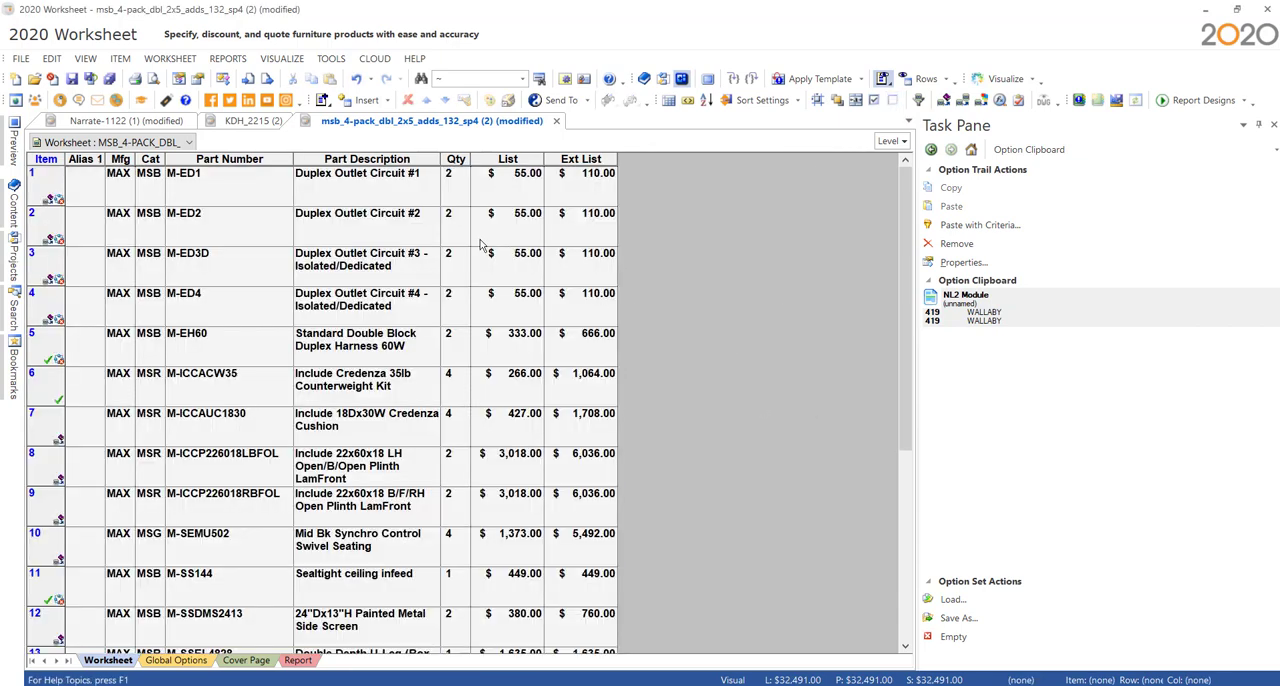
- Update all Maxon worksheet items against the catalog with the default price zone and review their options
click(238, 188)
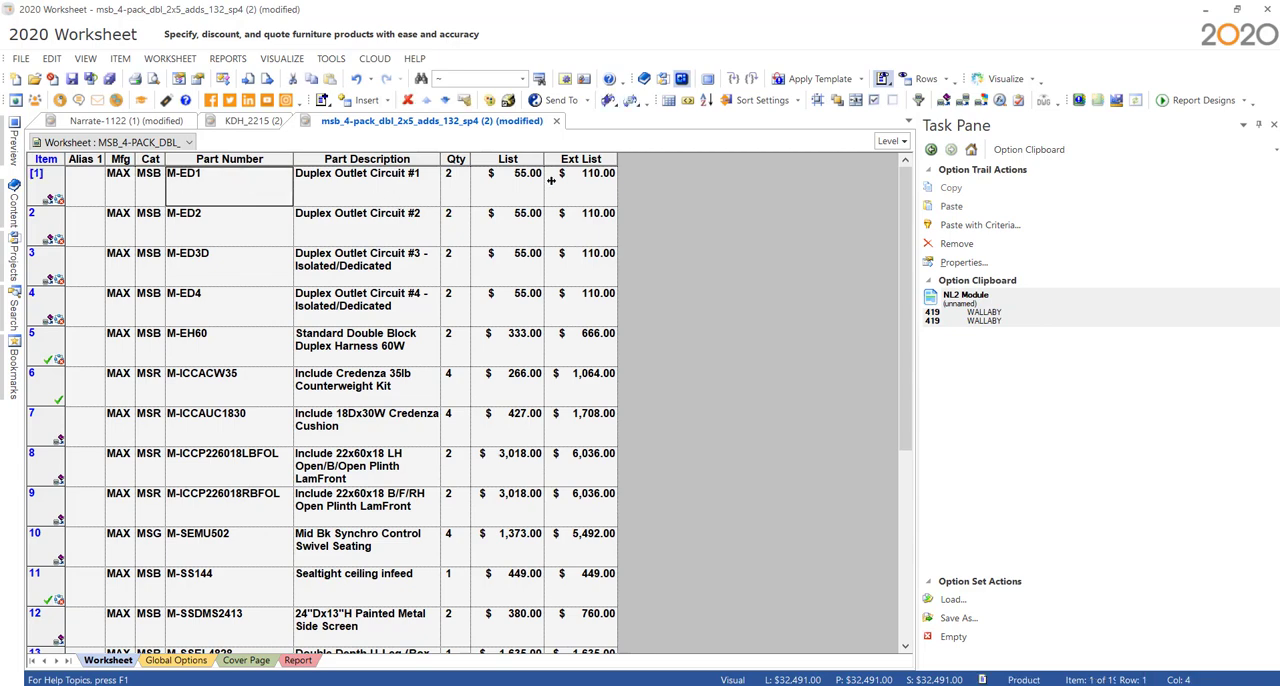
click(943, 101)
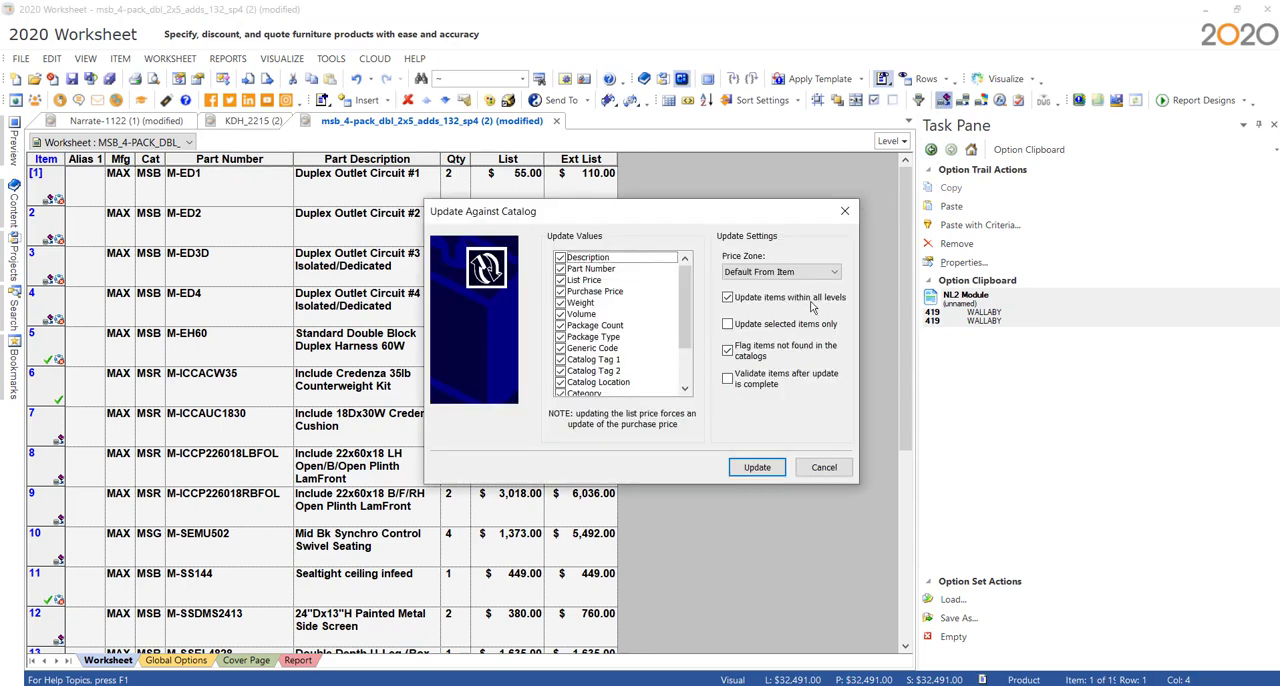
click(754, 466)
click(762, 465)
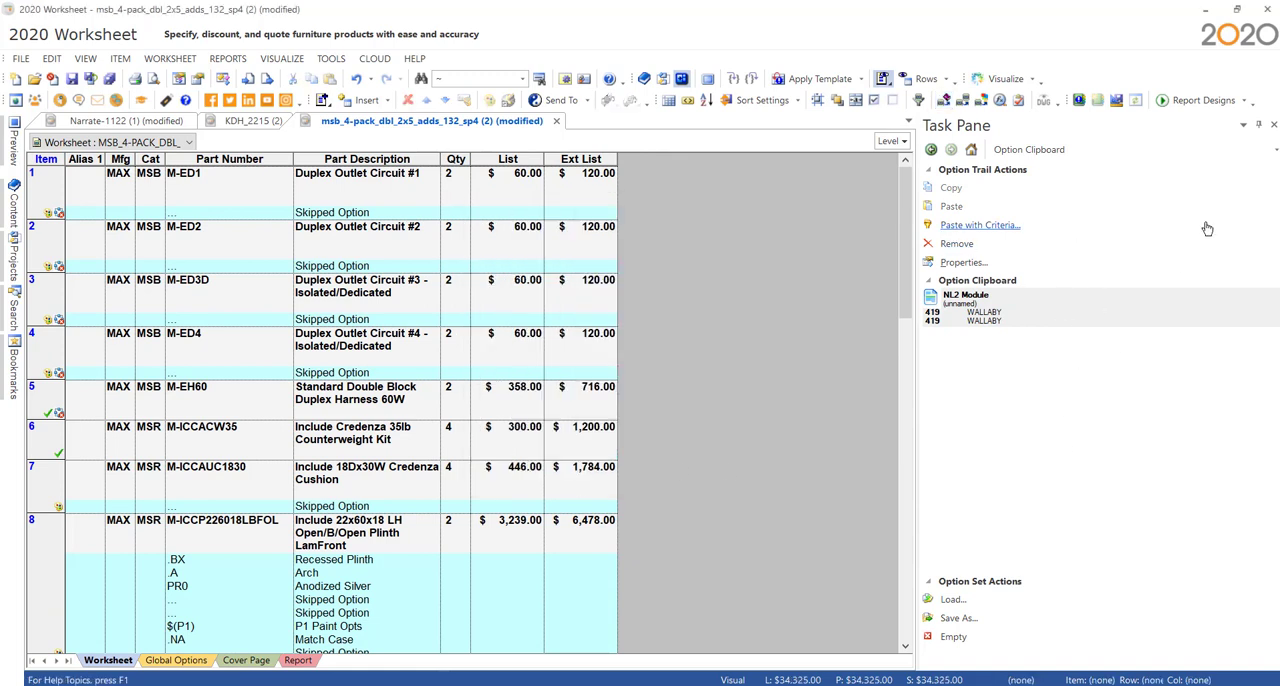
click(1258, 124)
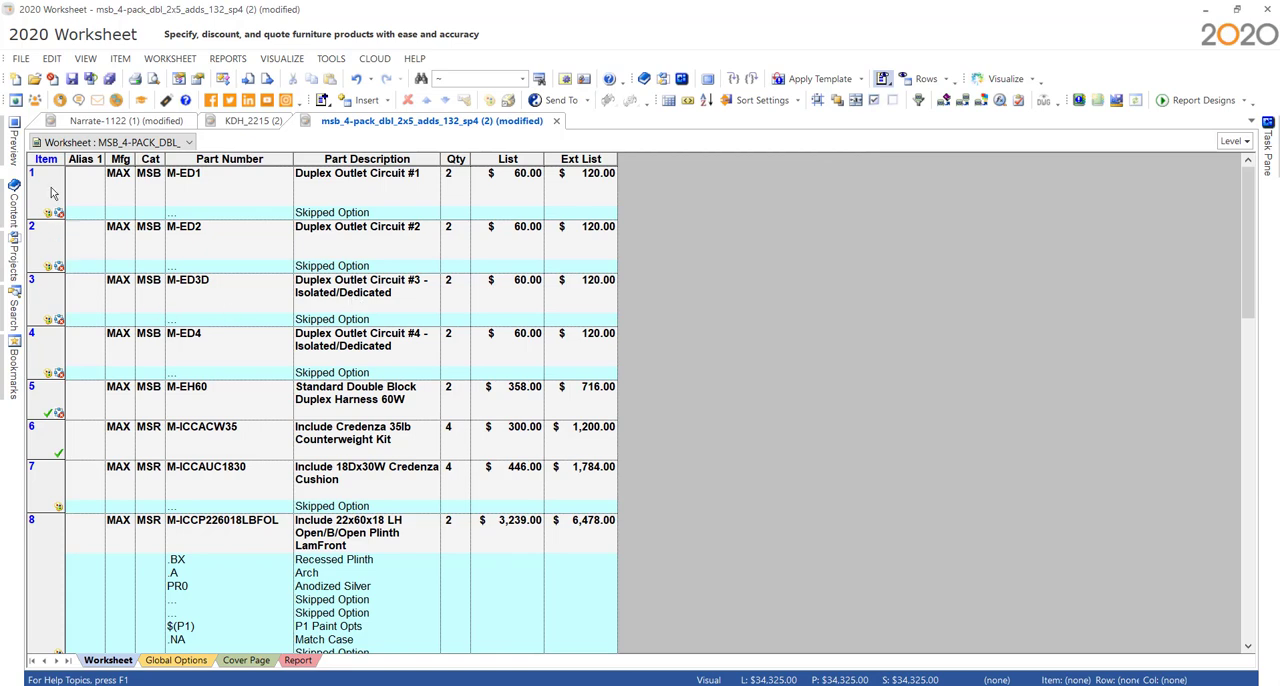
scroll(52, 428, down, 3)
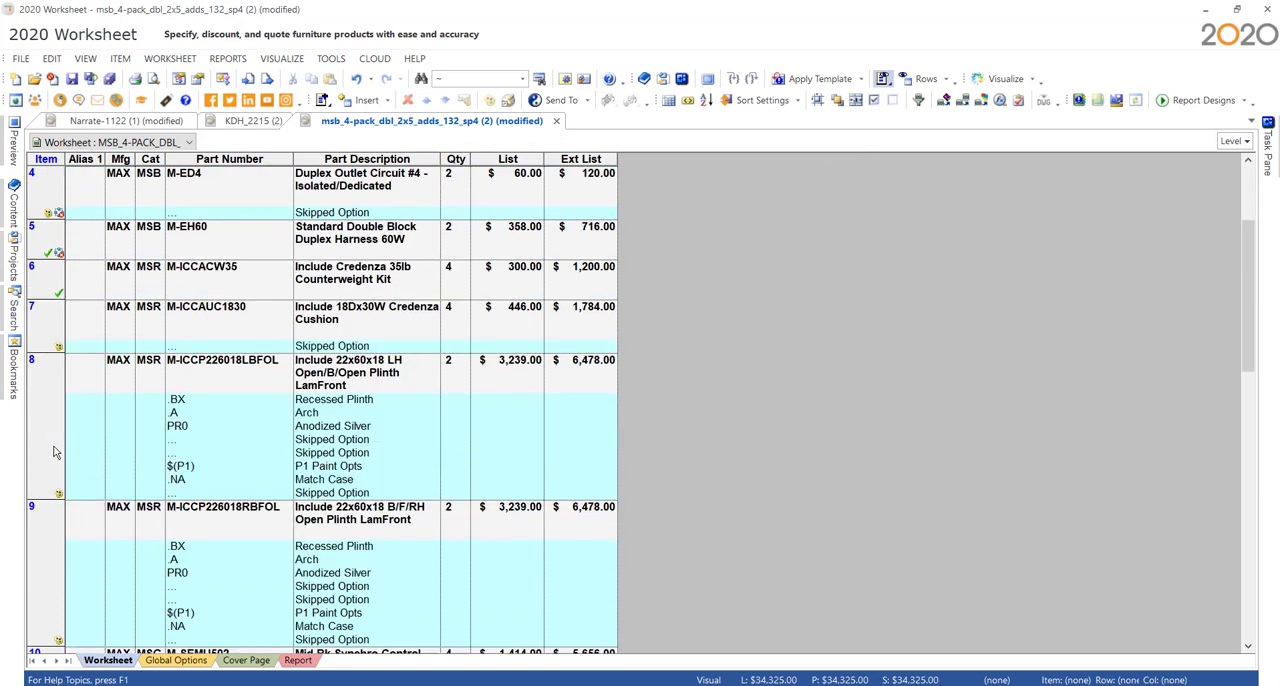
scroll(237, 486, down, 4)
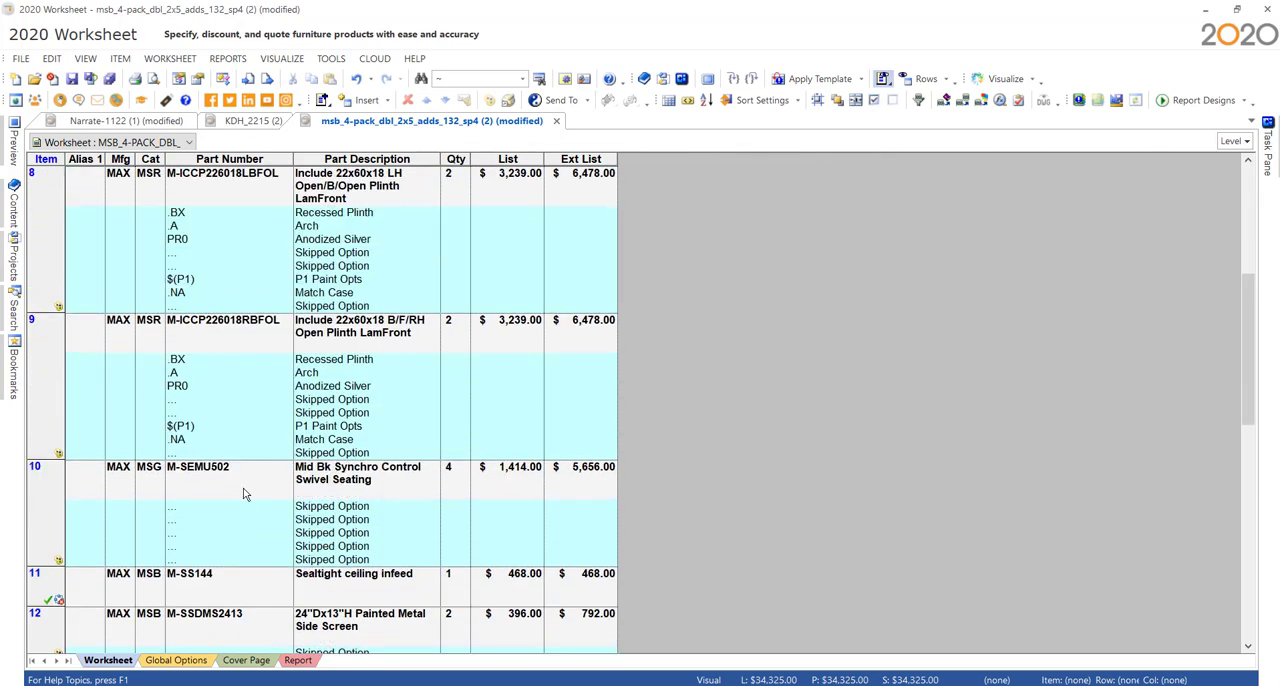
scroll(243, 490, up, 2)
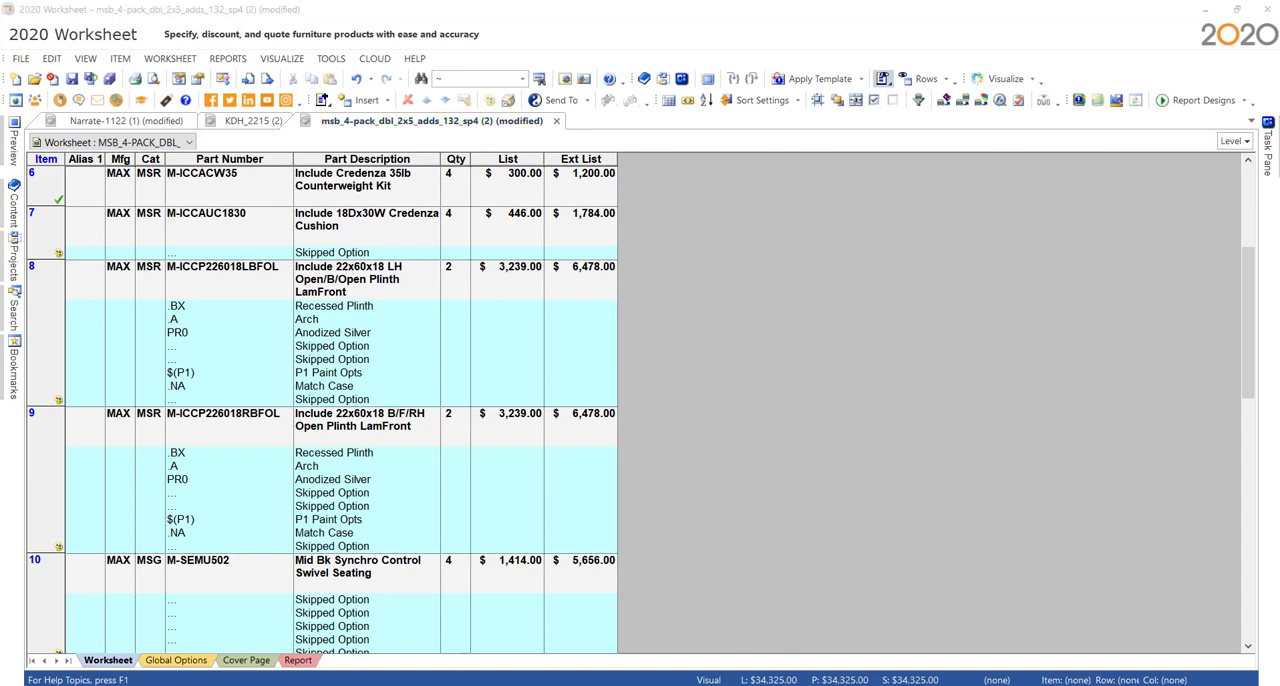
- Switch to the browser, download the spec files for National's NOFNNN008 typical and open NOFNNN008.sif in 2020 Worksheet
key(alt+Tab)
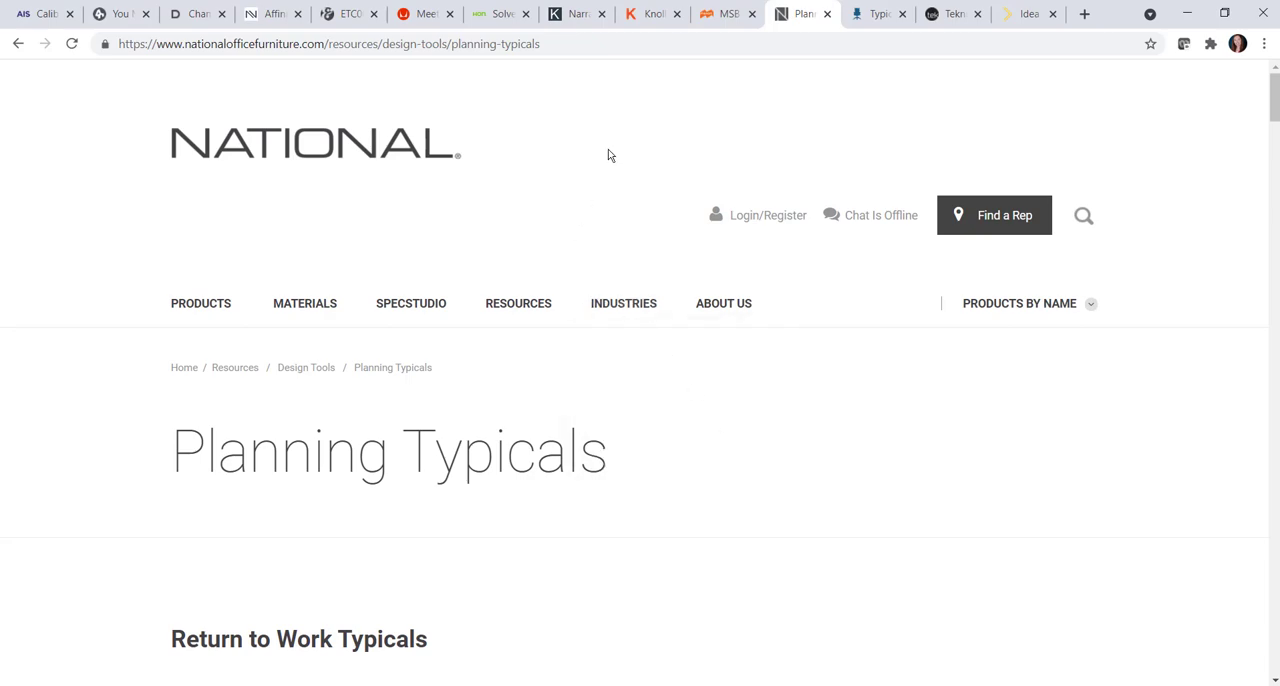
scroll(540, 185, down, 6)
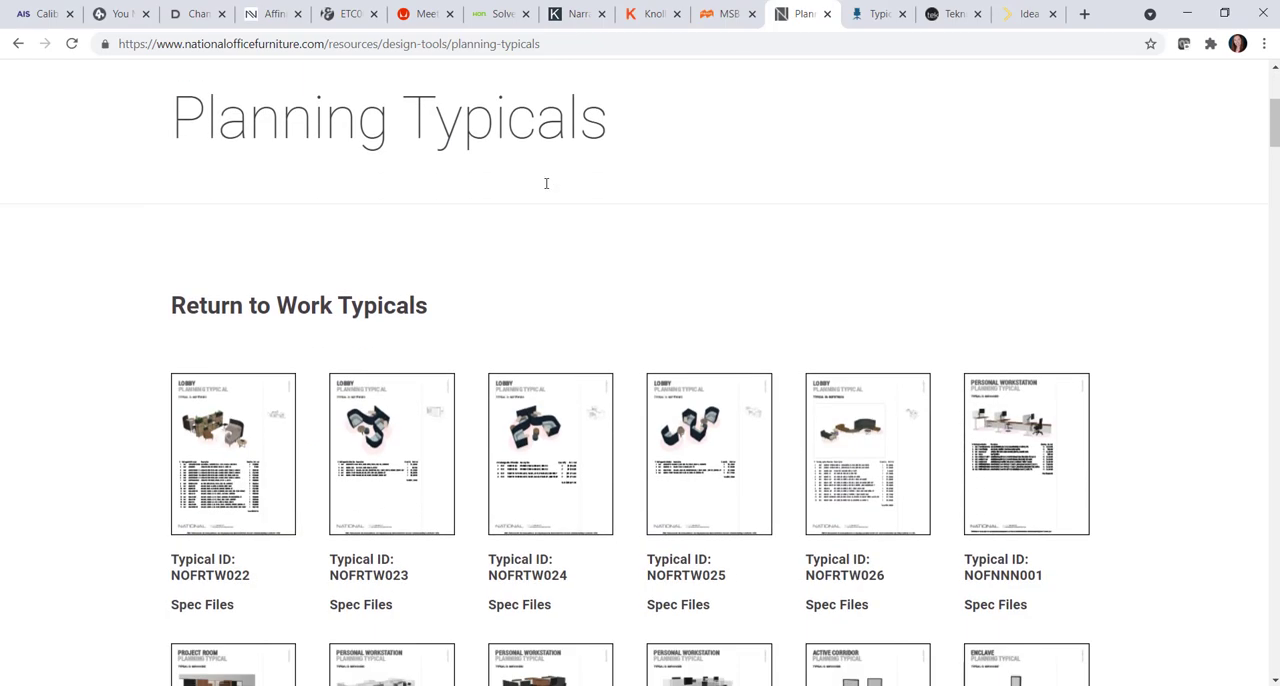
scroll(547, 205, down, 5)
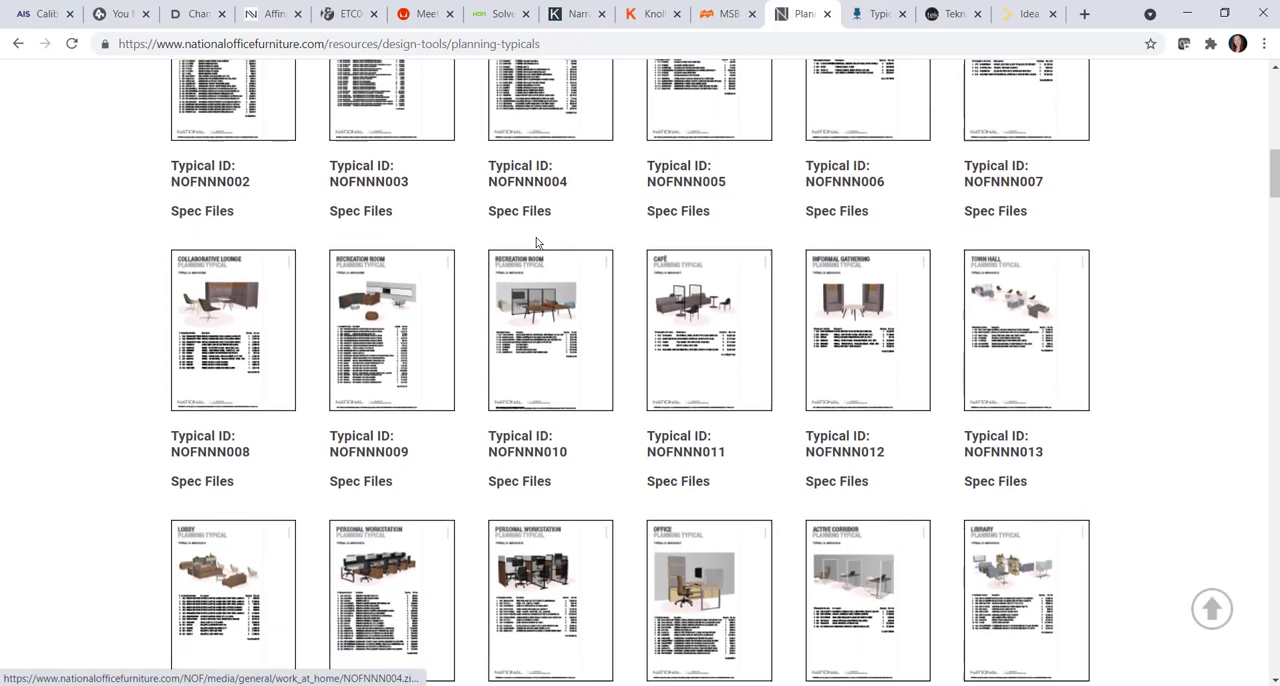
click(211, 406)
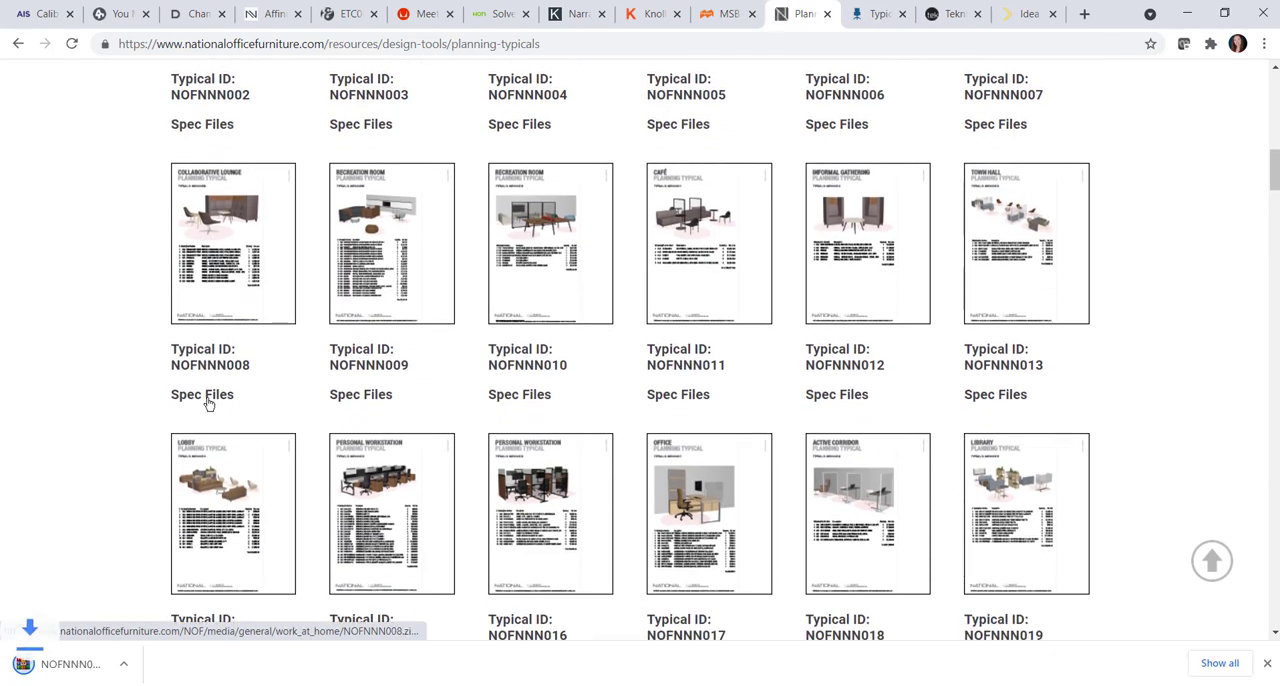
click(86, 666)
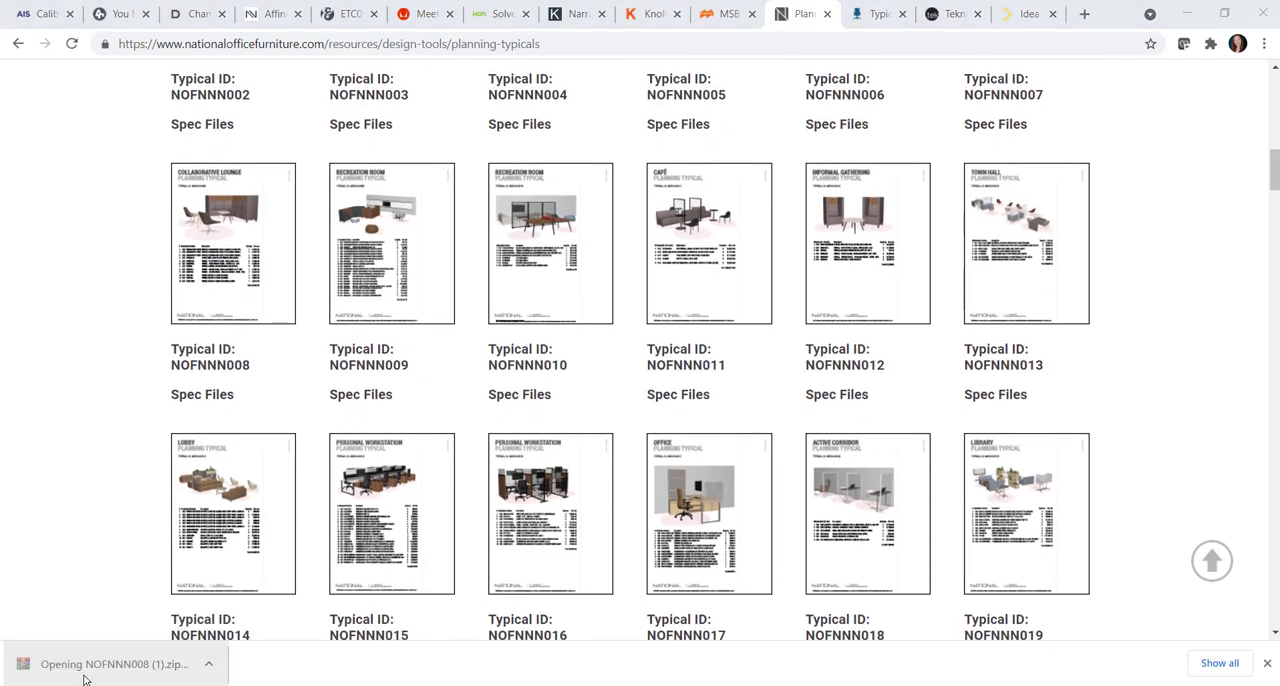
key(Escape)
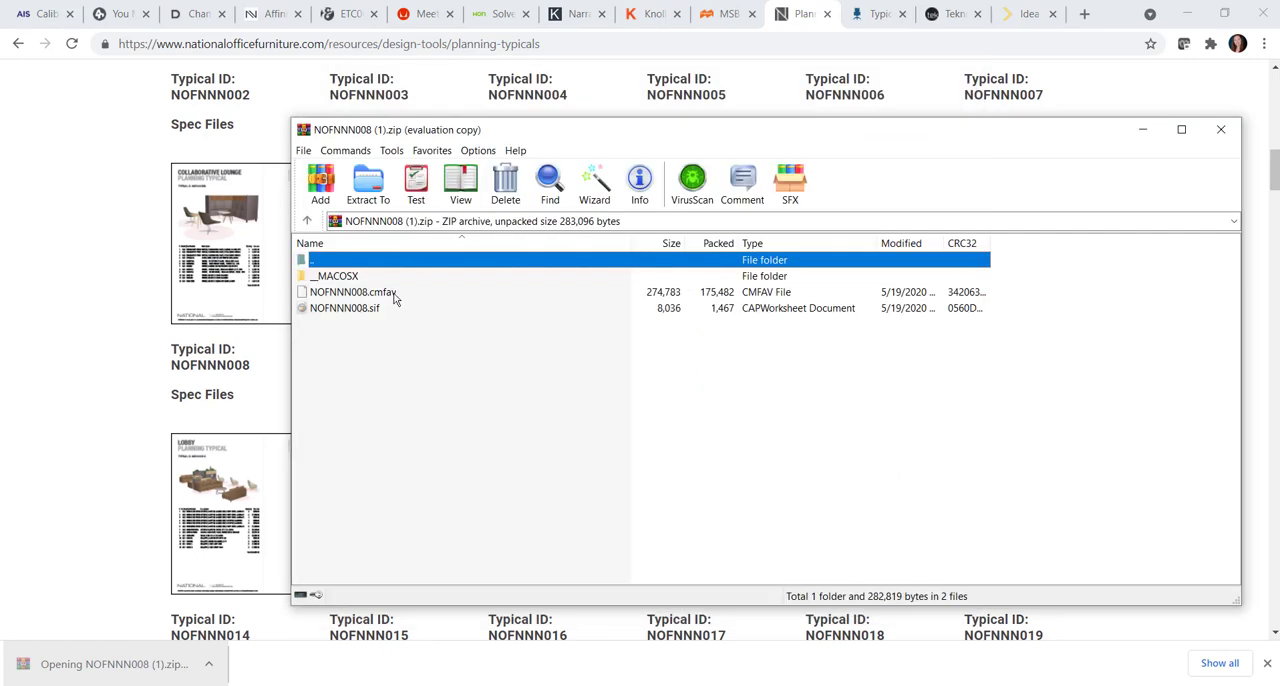
click(398, 306)
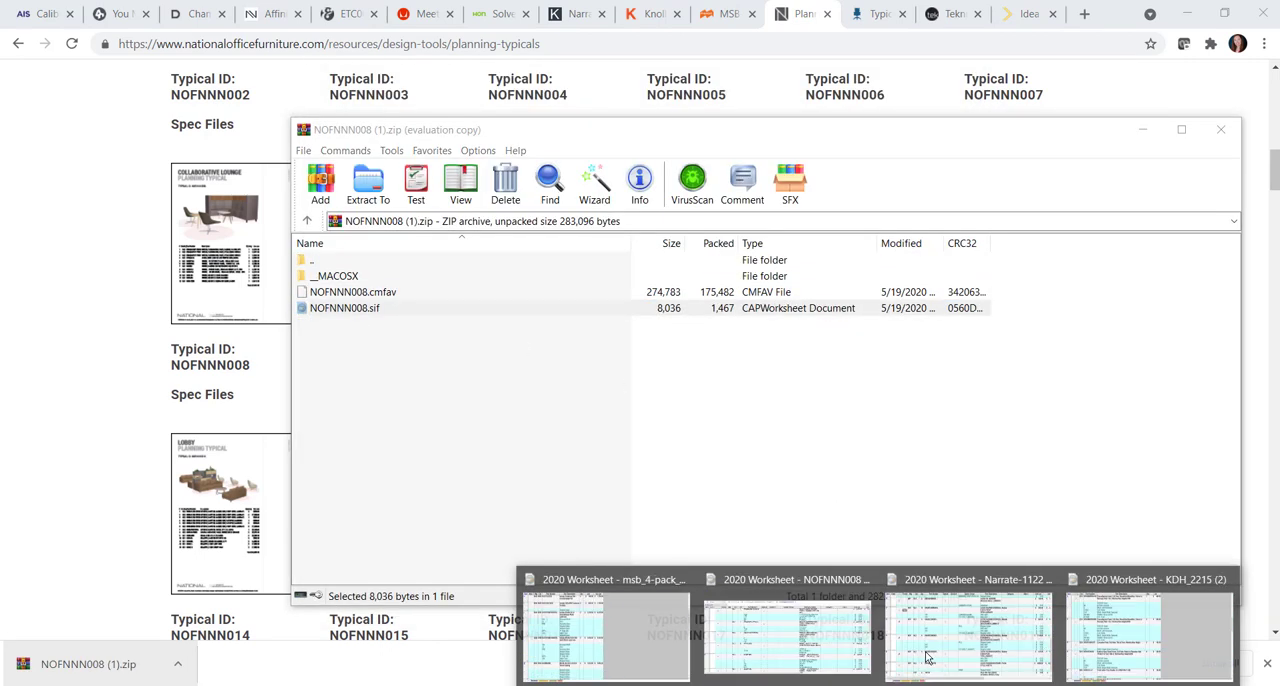
click(1133, 620)
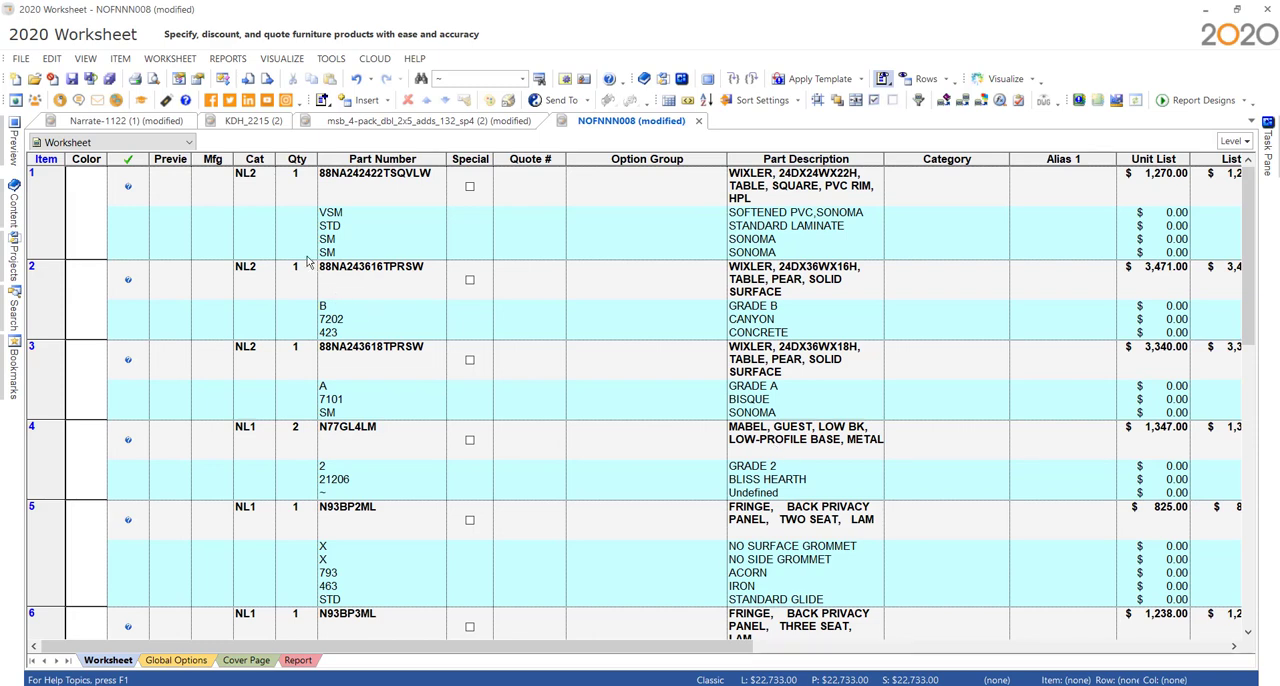
- Assign the manufacturer code NOF to all items in the NOFNNN008 worksheet
click(818, 100)
click(546, 191)
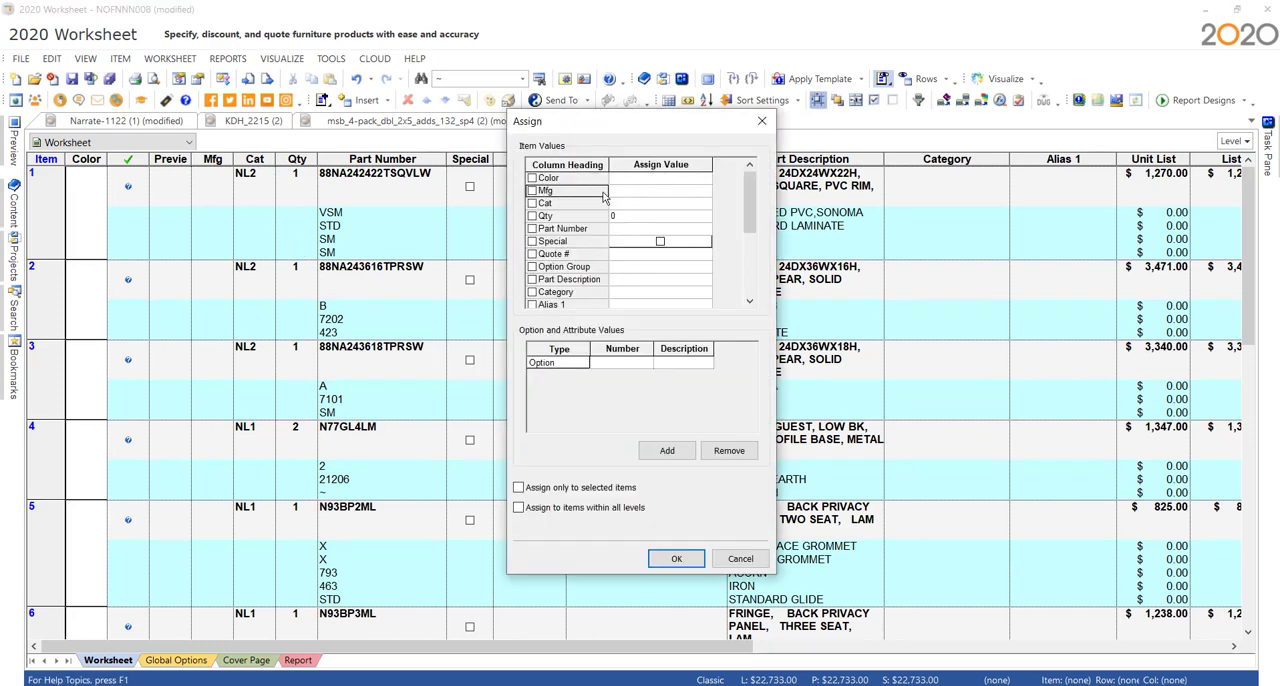
click(624, 200)
text(NOF)
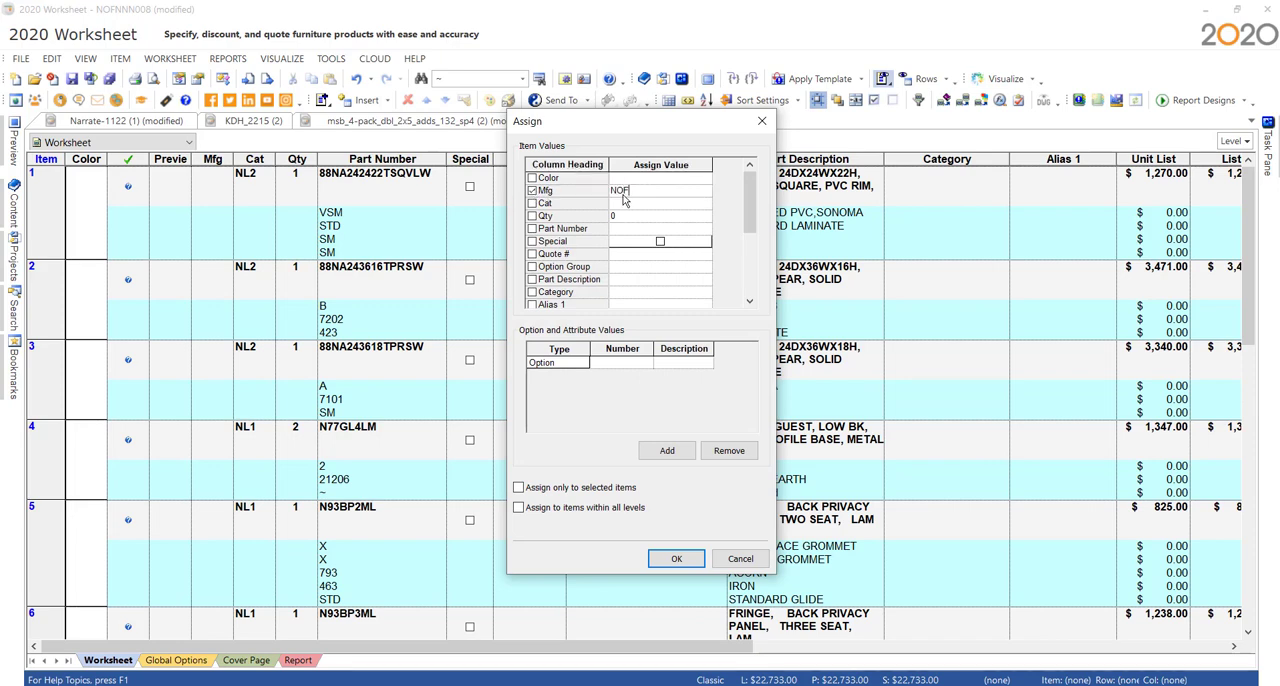
click(676, 558)
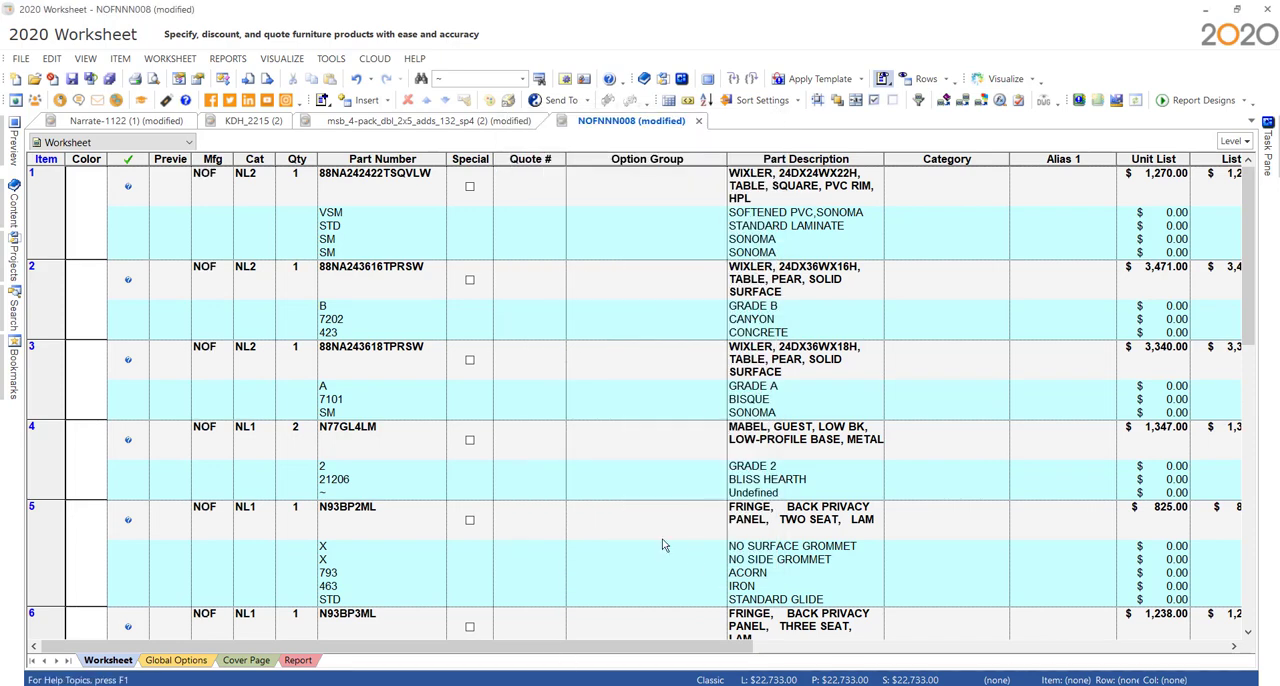
- Update all NOFNNN008 items against the catalog, keeping the price zone at Default From Item
click(943, 100)
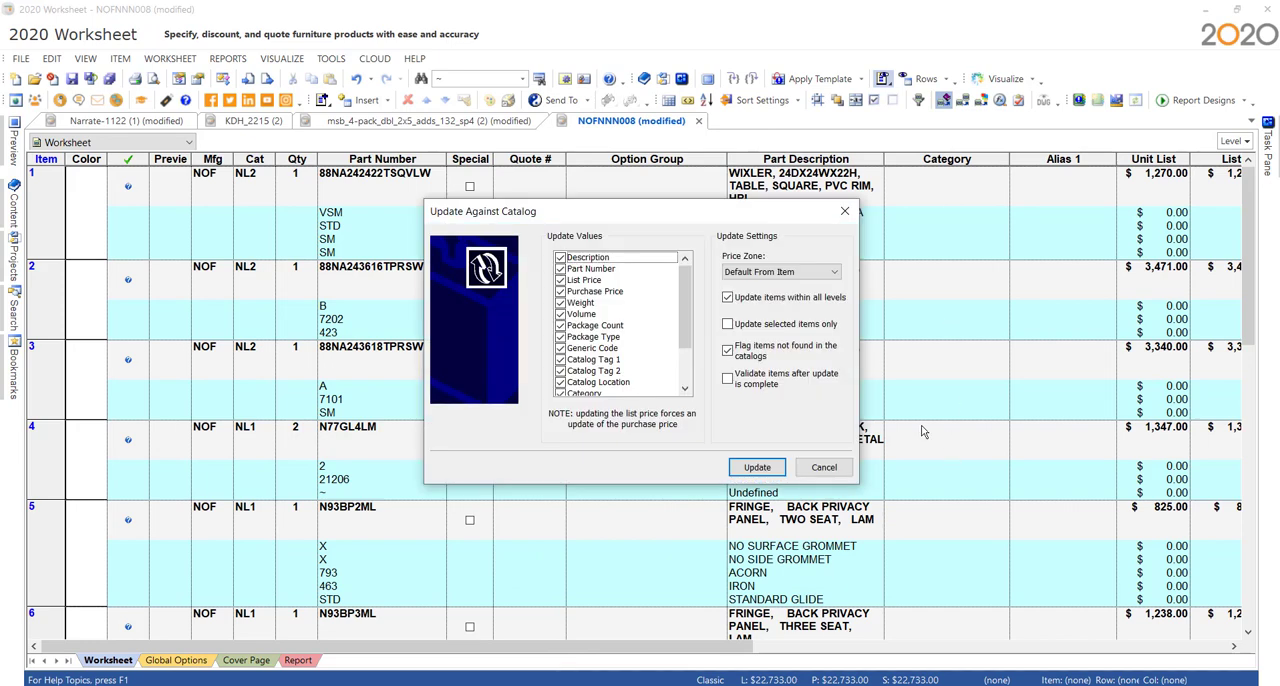
click(772, 470)
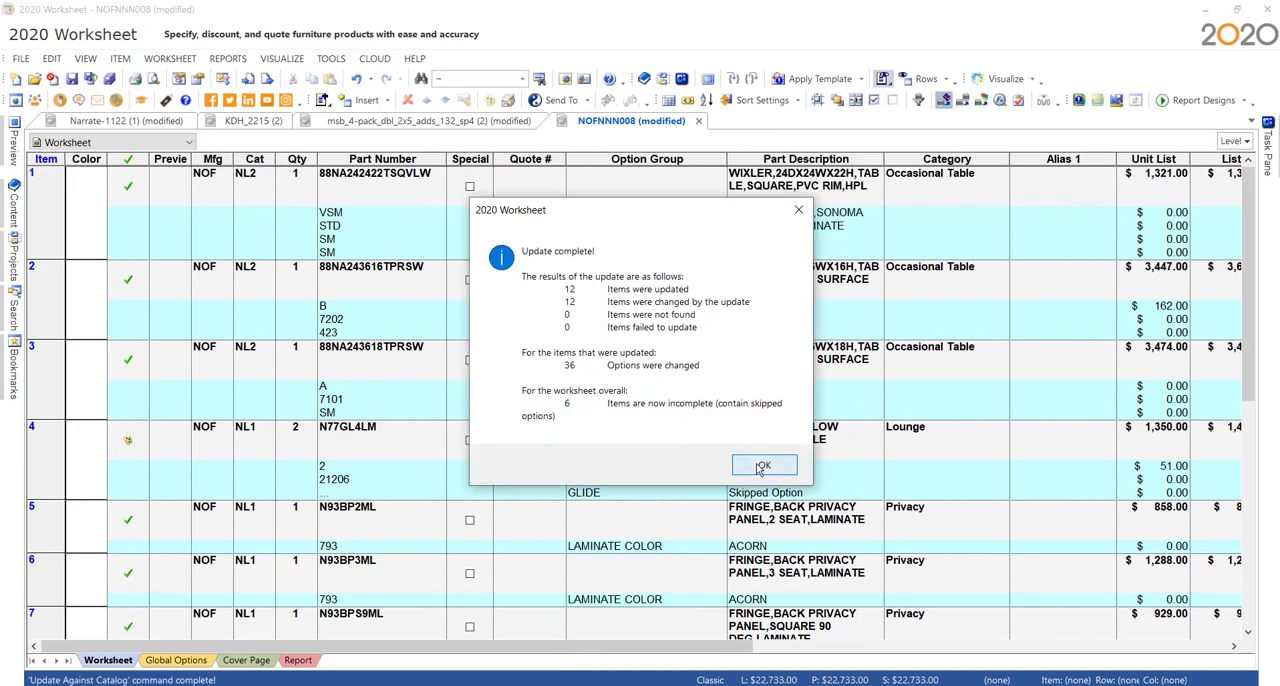
click(758, 470)
- Show the catalog content and explore the catalog entry of the Wixler square table 88NA242422TSQVLW
click(430, 190)
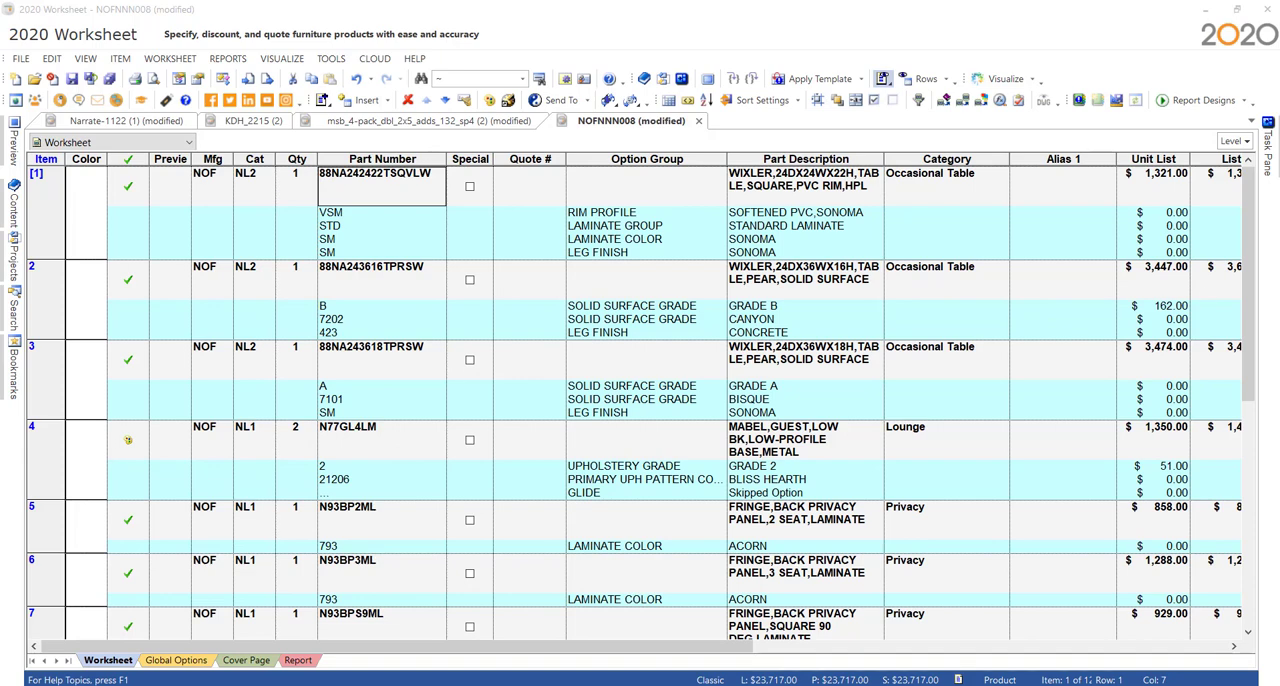
click(15, 210)
click(331, 126)
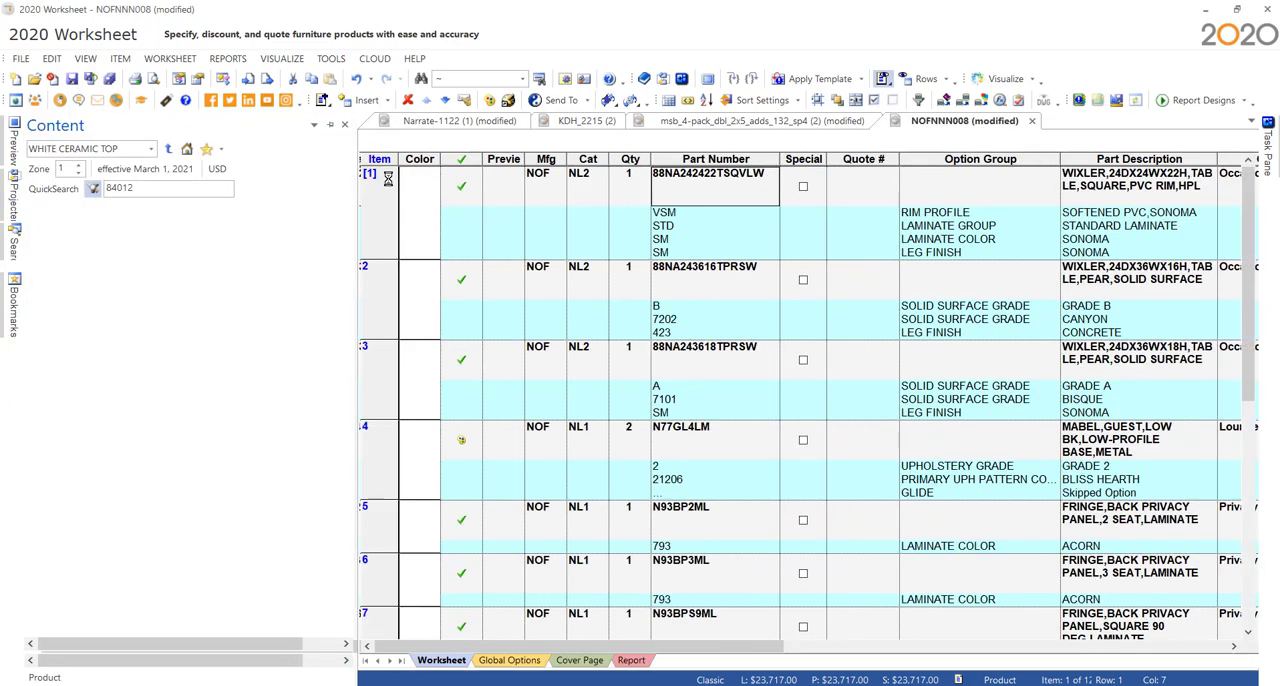
right_click(715, 196)
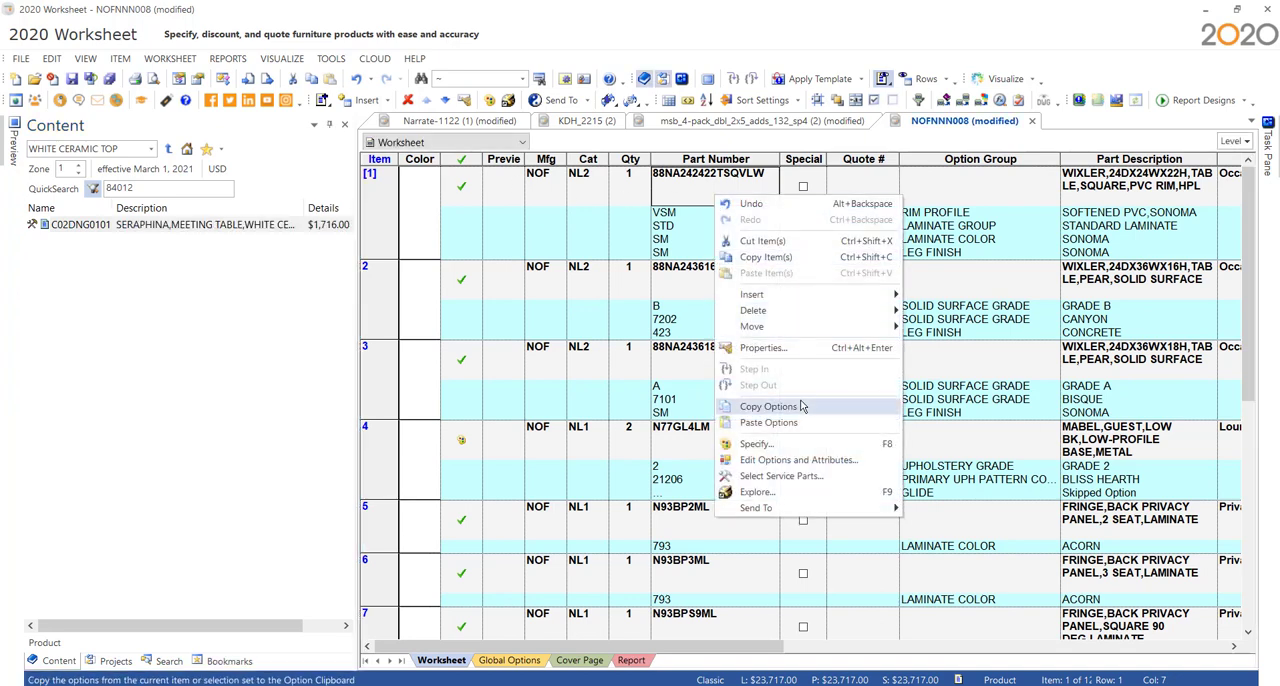
click(783, 492)
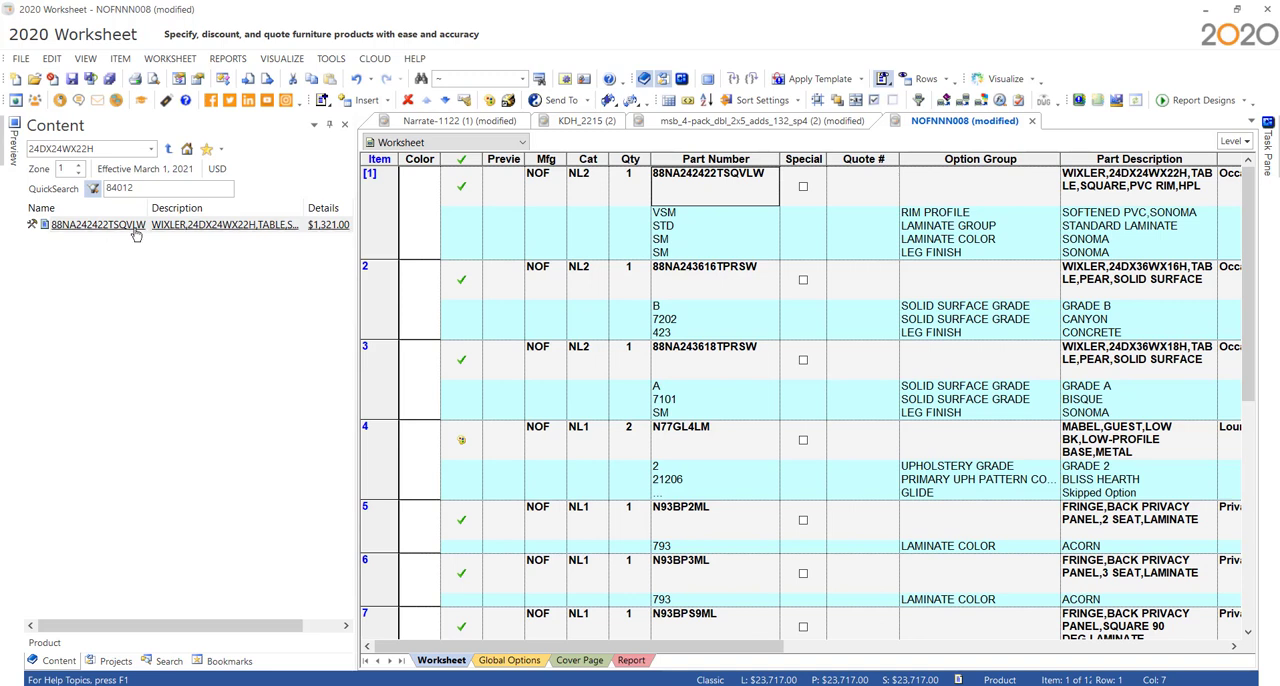
click(136, 230)
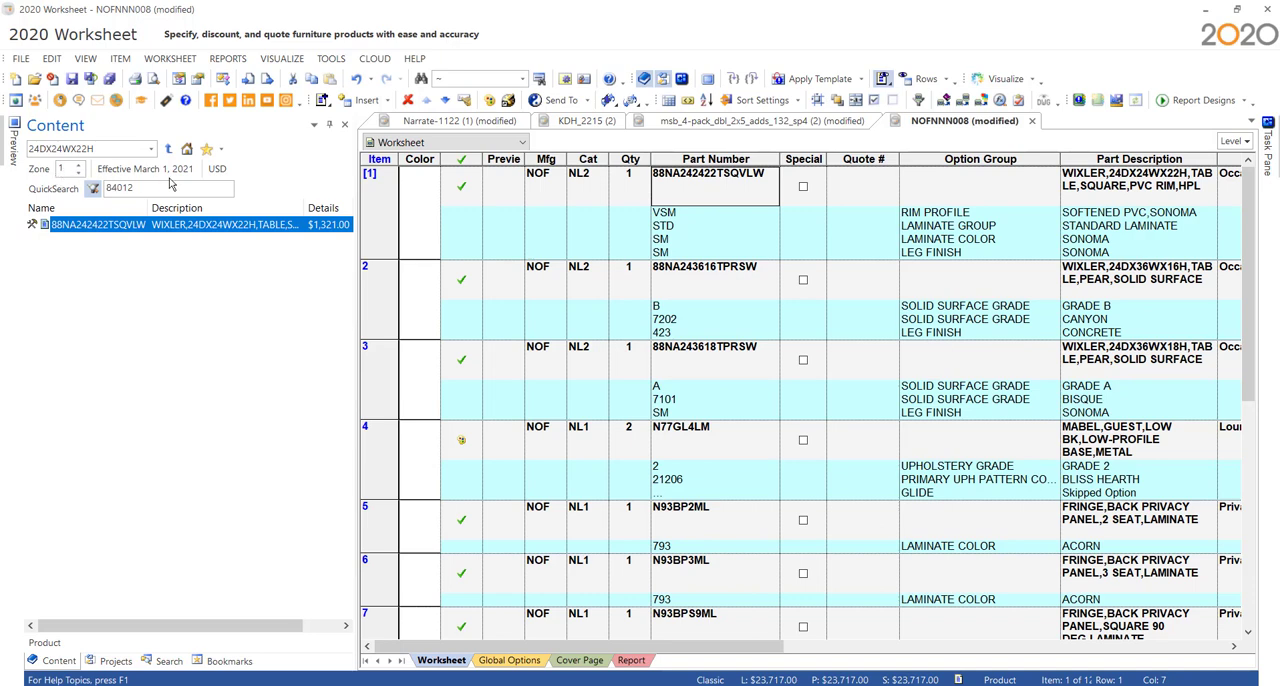
- Check the effective dates and prices of zones 2 and 3 for the Wixler table, return to zone 1 and collapse the content view
click(79, 168)
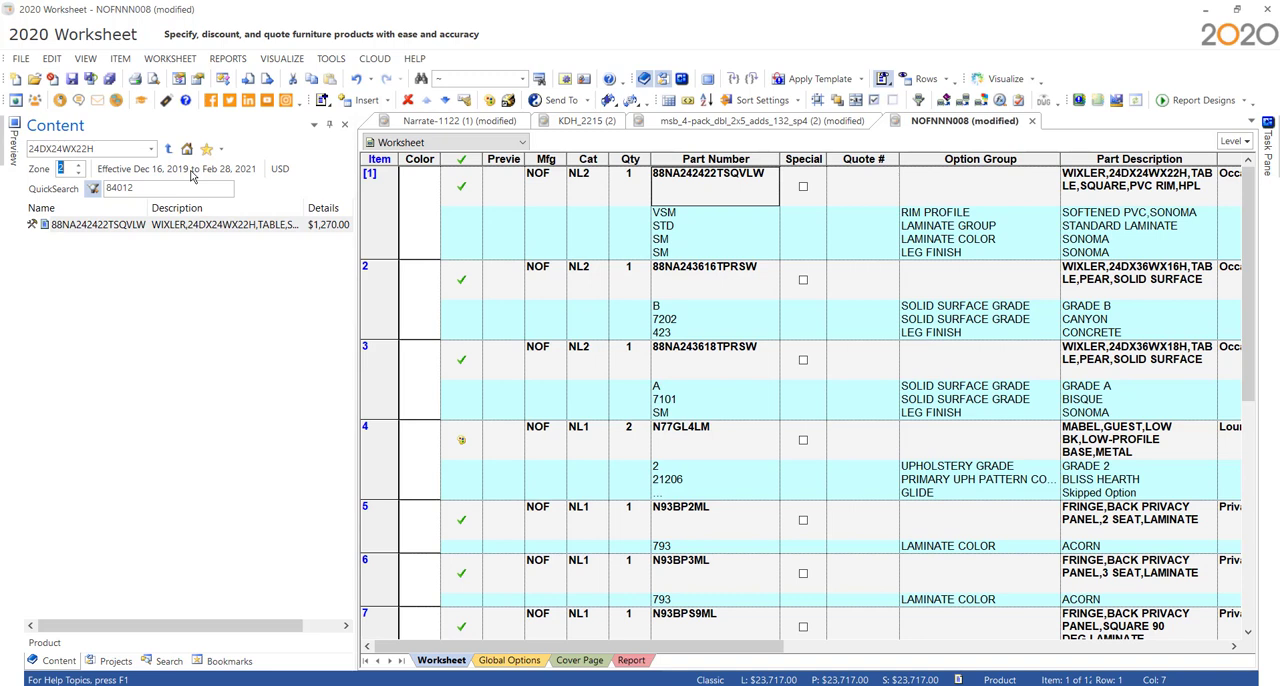
click(79, 172)
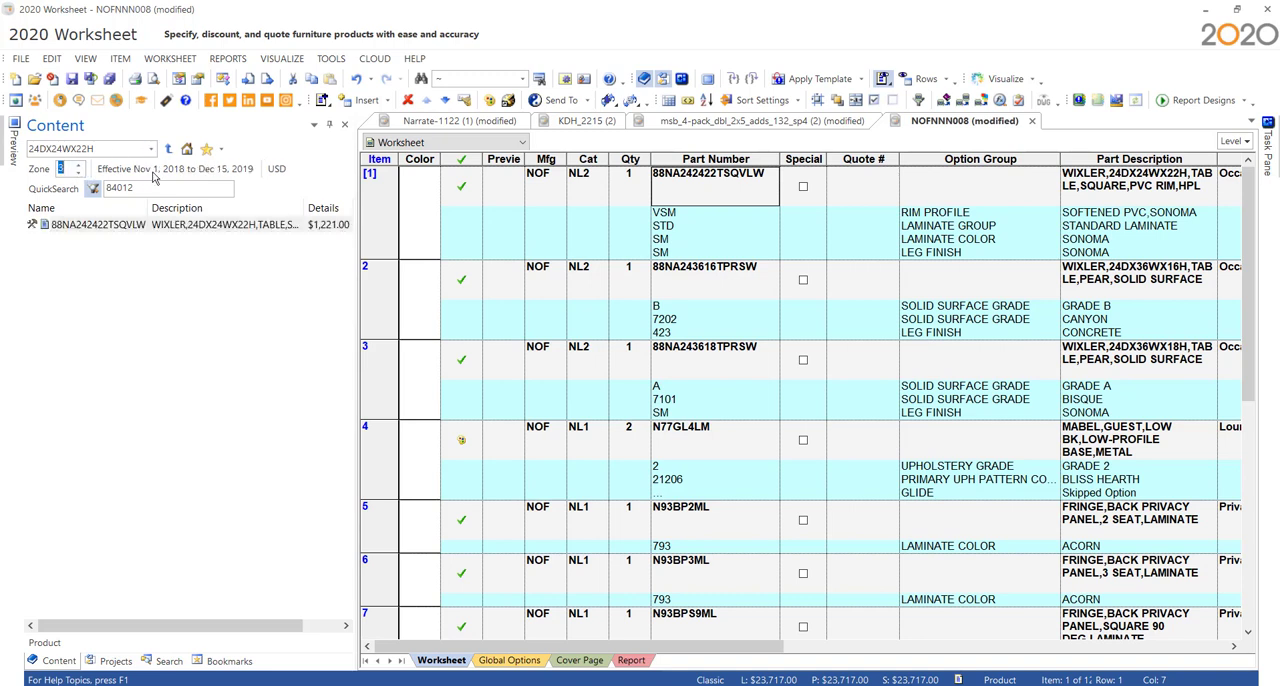
click(80, 173)
click(79, 173)
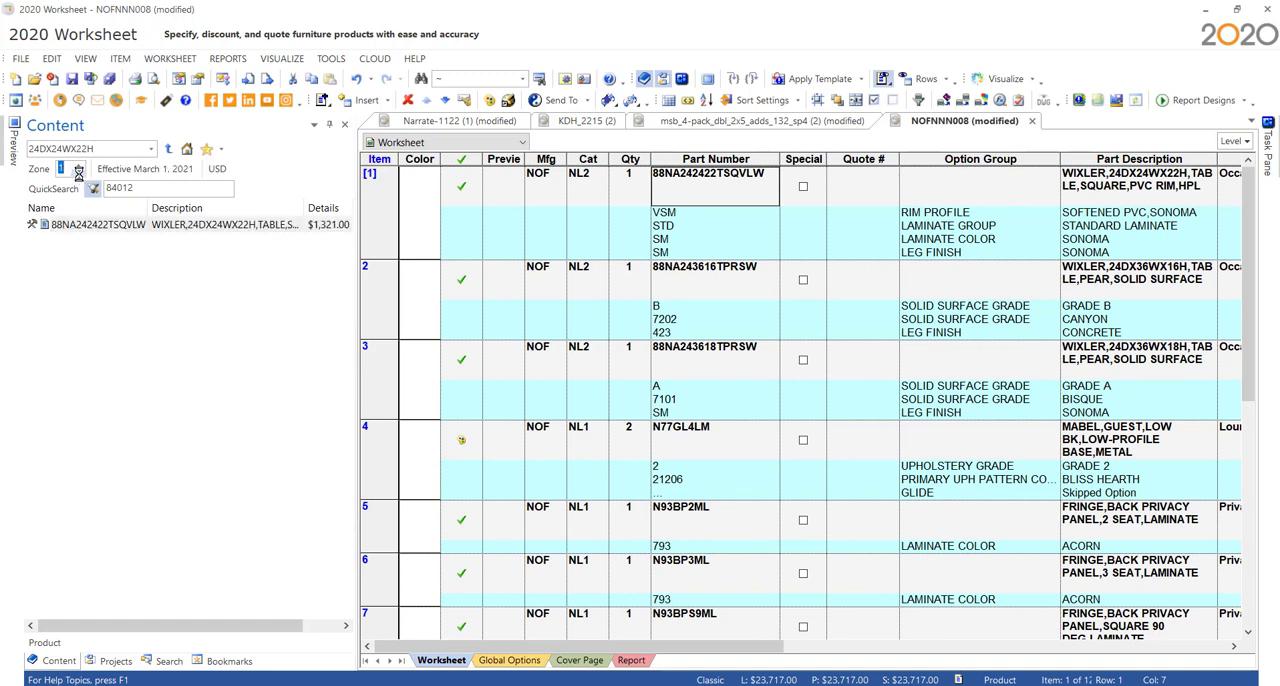
click(330, 125)
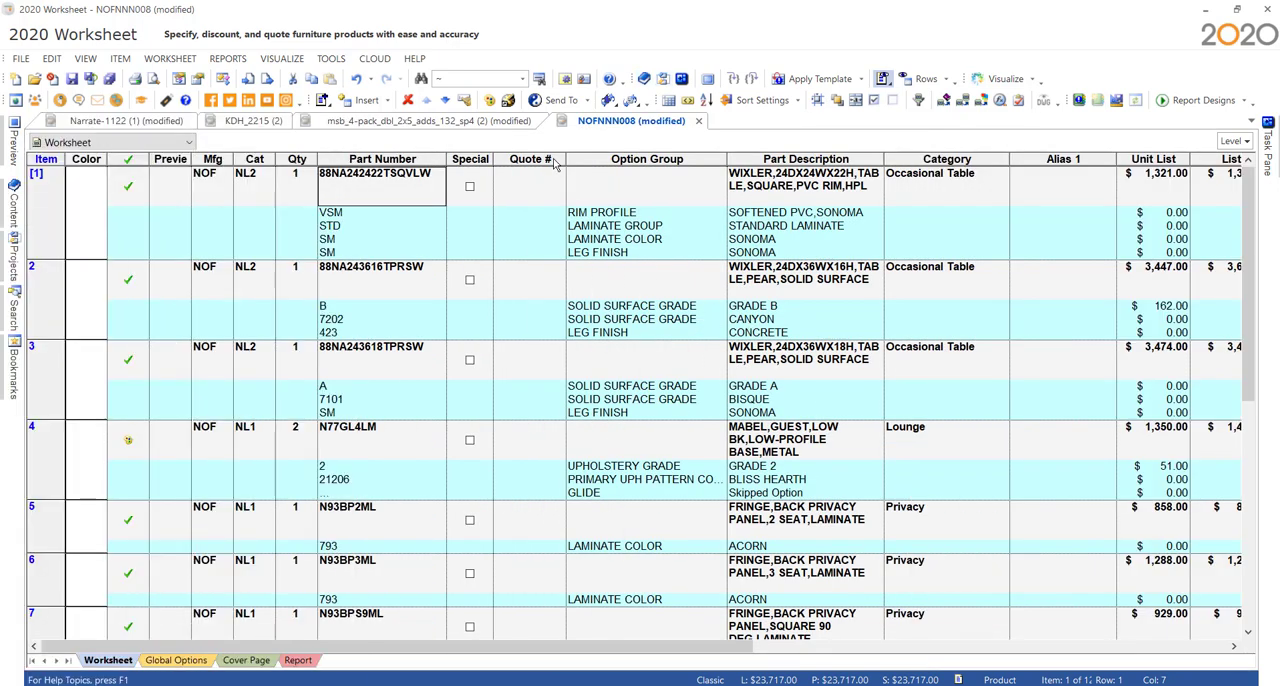
- Show the PZ (price zone) column in the NOFNNN008 worksheet
right_click(422, 162)
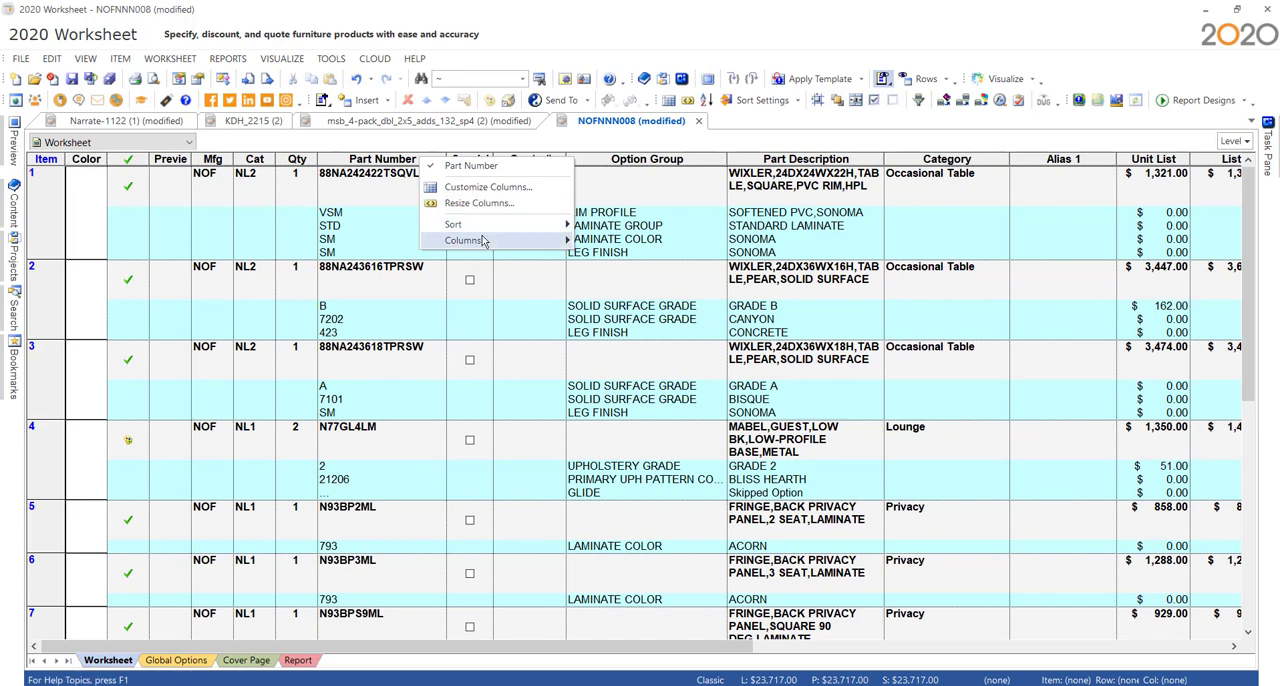
mouse_move(486, 243)
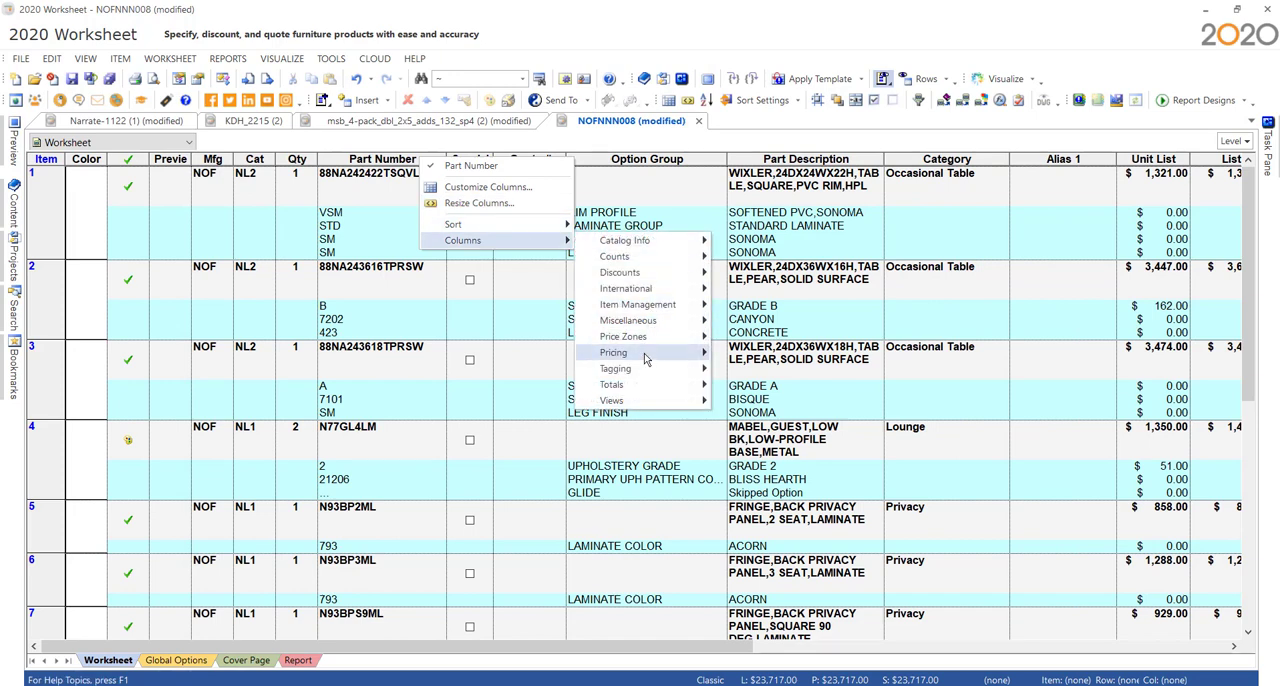
mouse_move(645, 359)
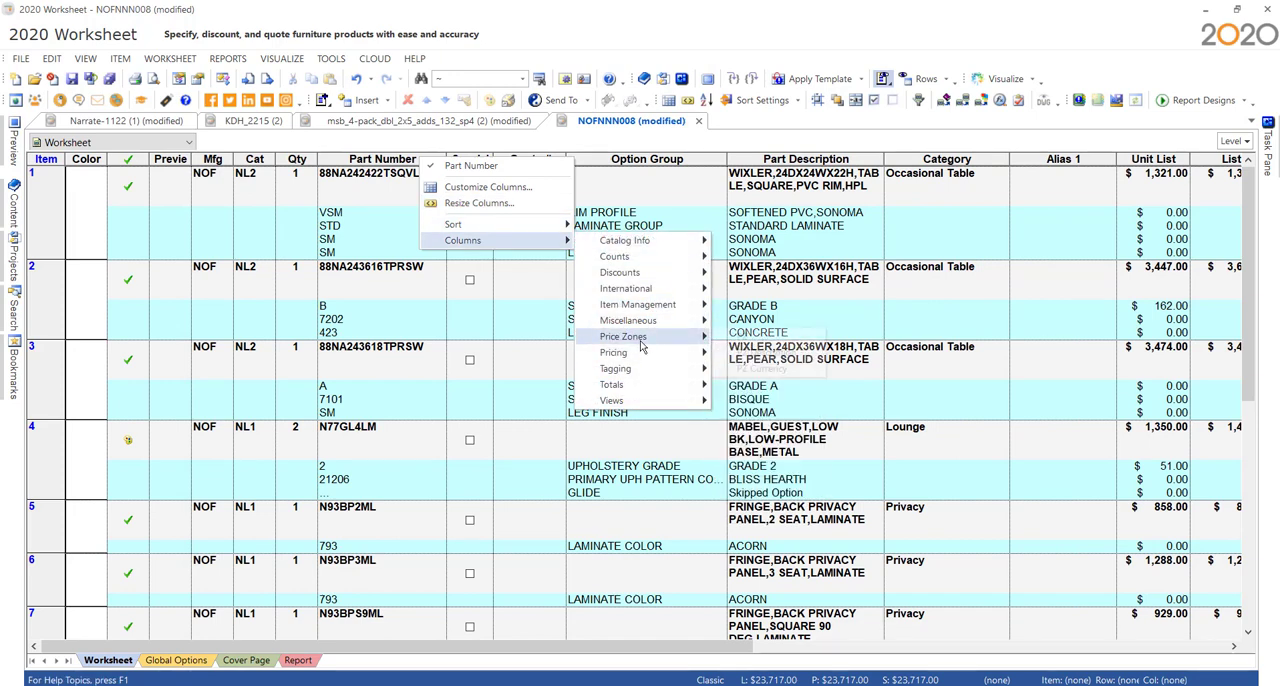
mouse_move(645, 338)
click(742, 340)
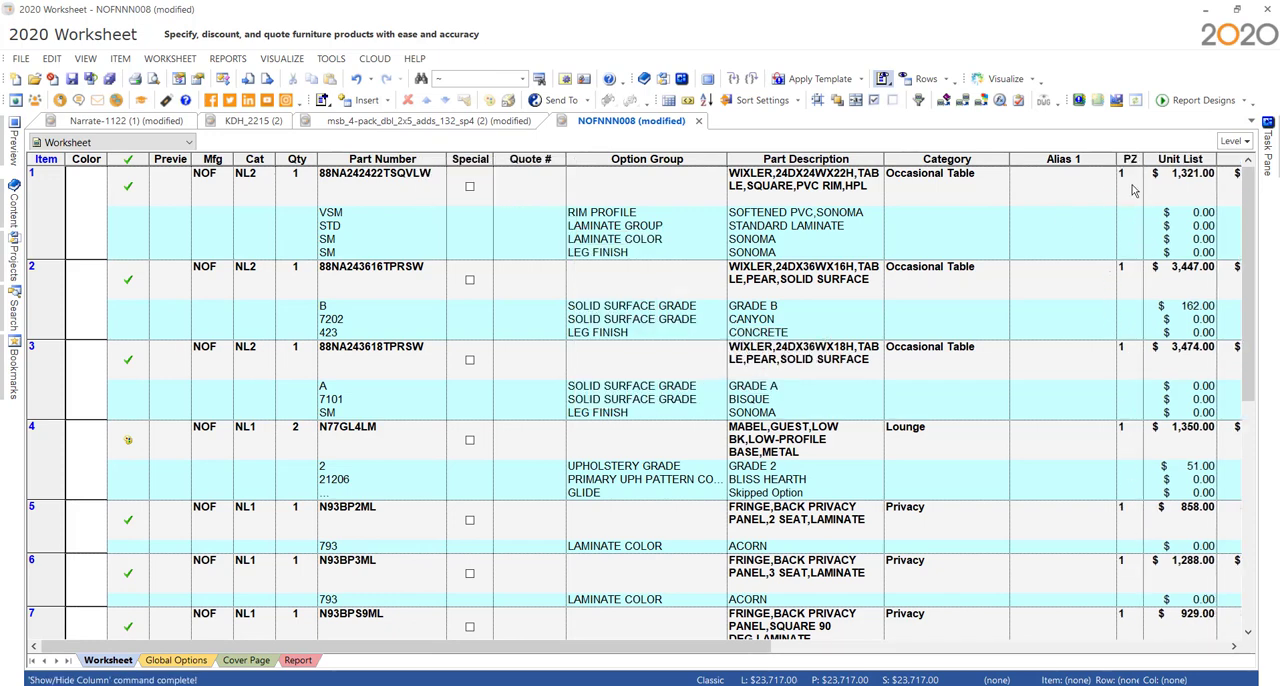
- Set the price zone of item 1, the Wixler square table, to 2
click(1128, 175)
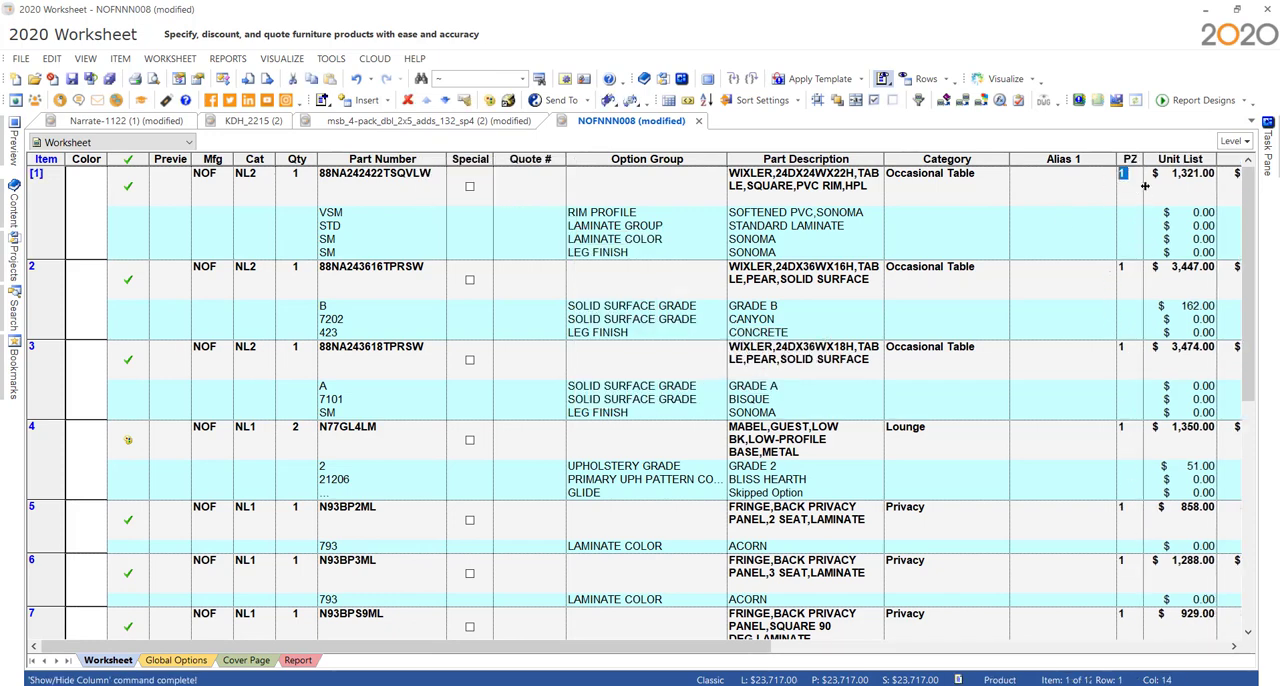
text(2)
key(Return)
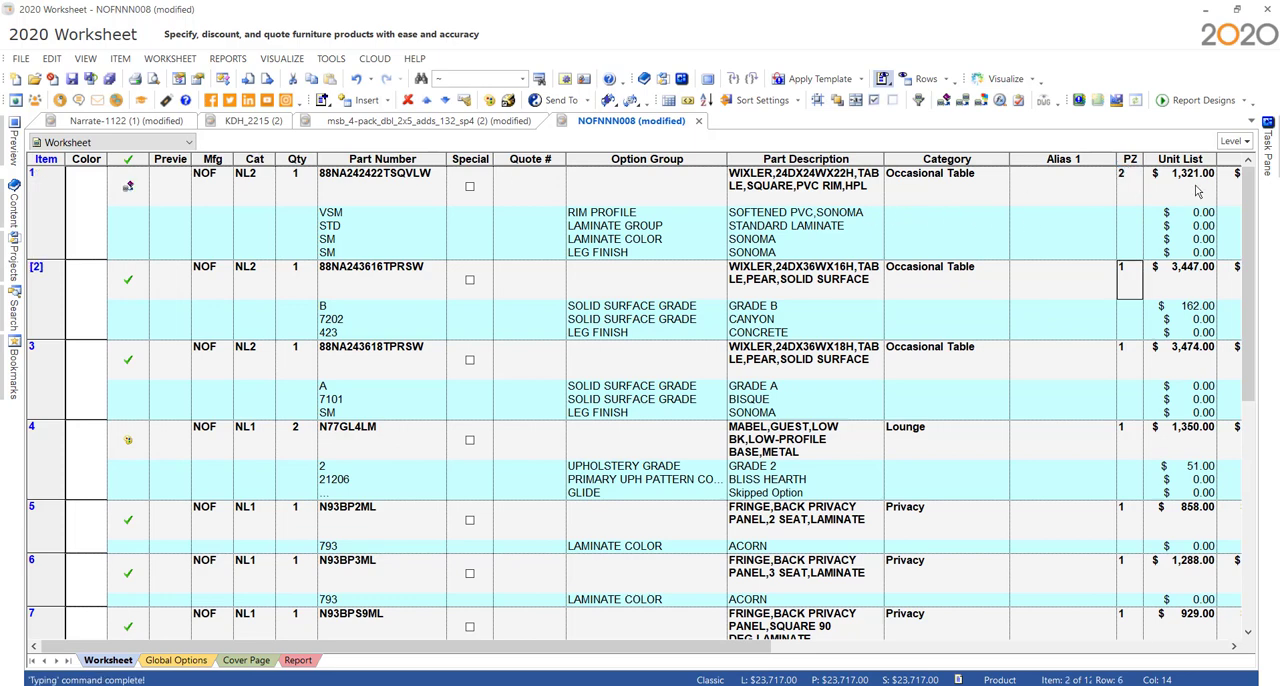
- Update the NOFNNN008 worksheet against its catalogs with the default update settings
click(944, 100)
click(757, 467)
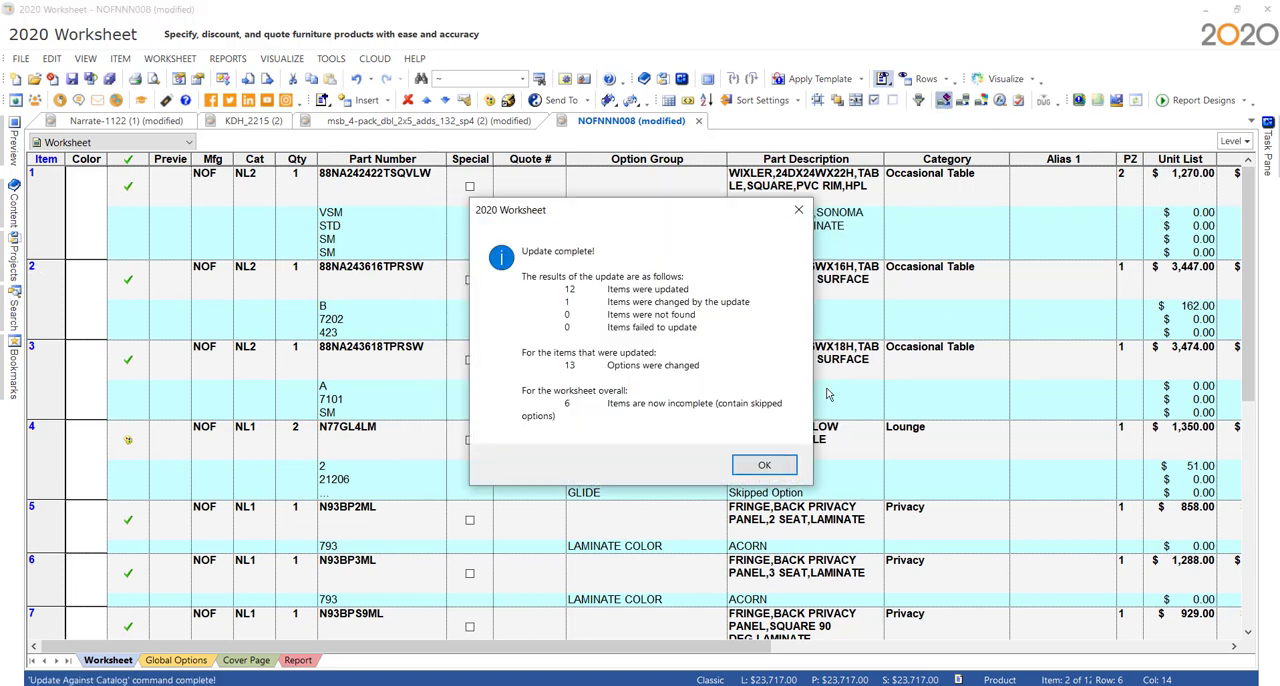
click(764, 465)
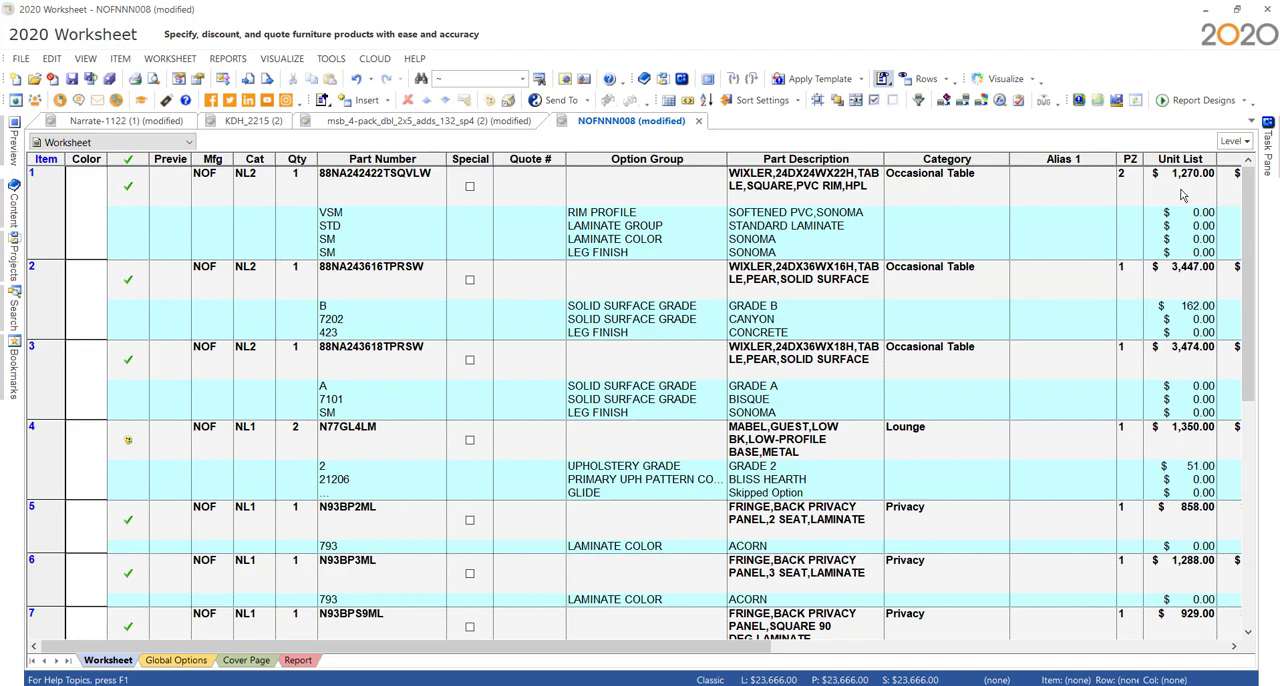
- Switch to the browser, download the SIF file of the SitOnIt Cameo typical and open it in 2020 Worksheet
click(1206, 10)
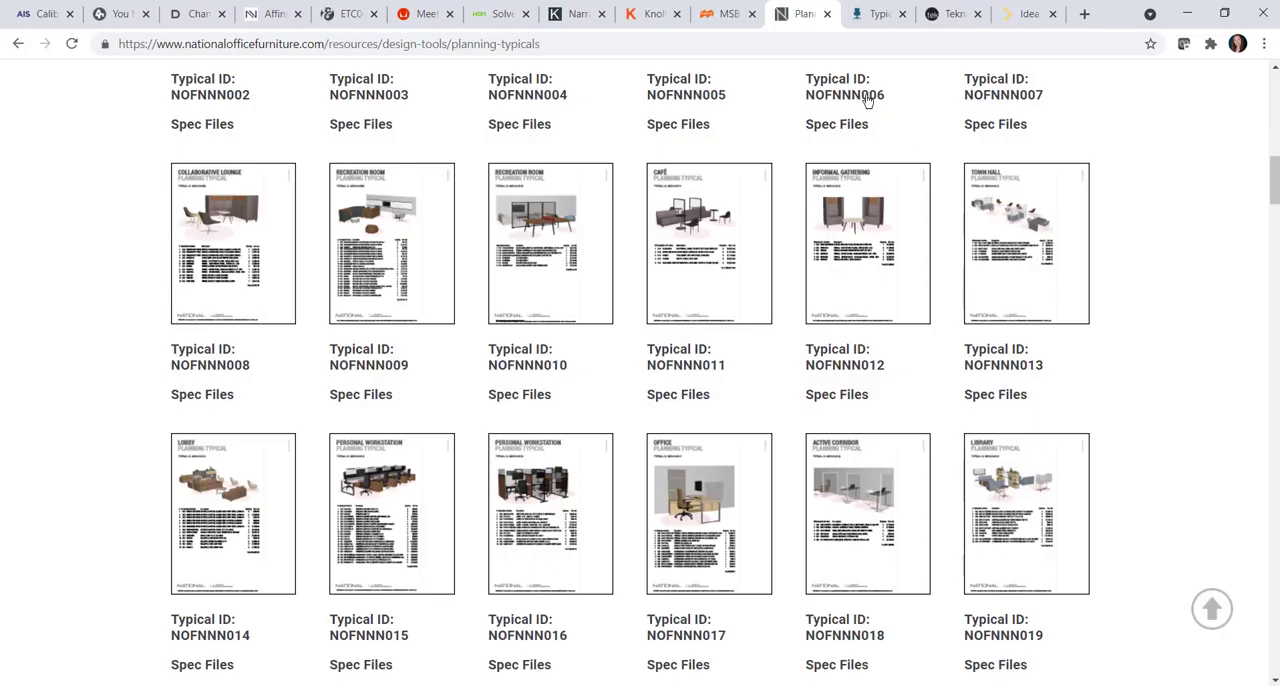
click(878, 14)
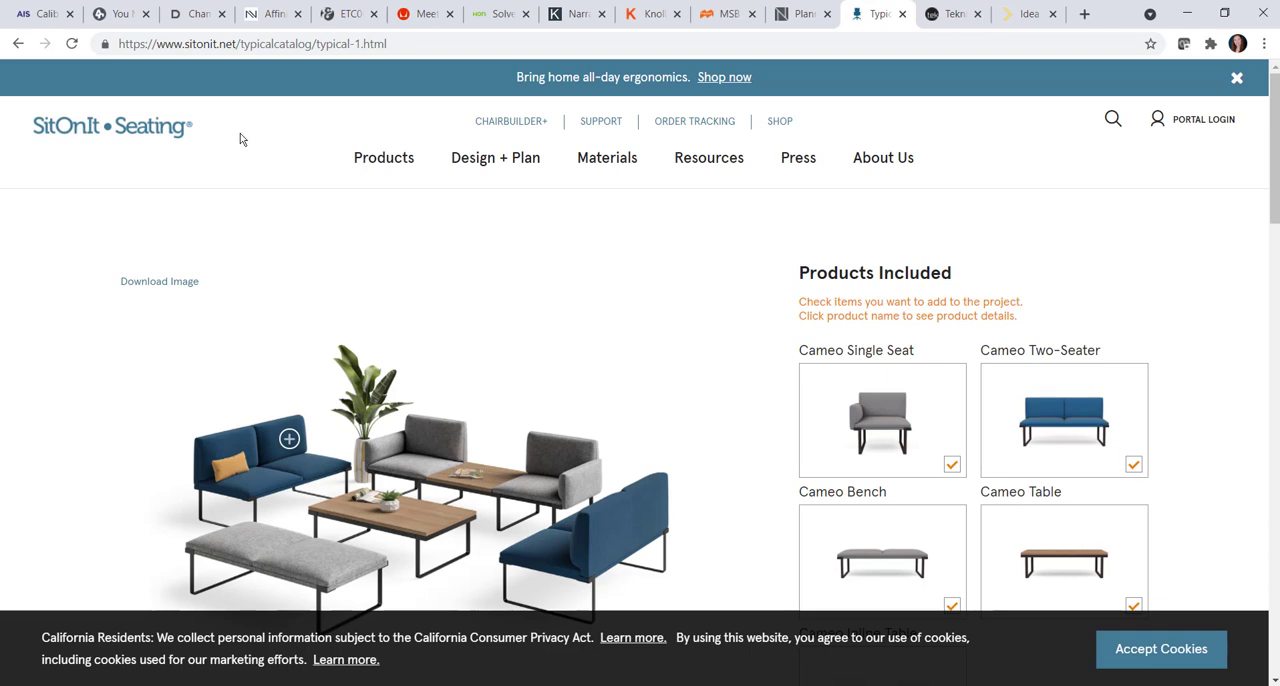
scroll(520, 283, down, 3)
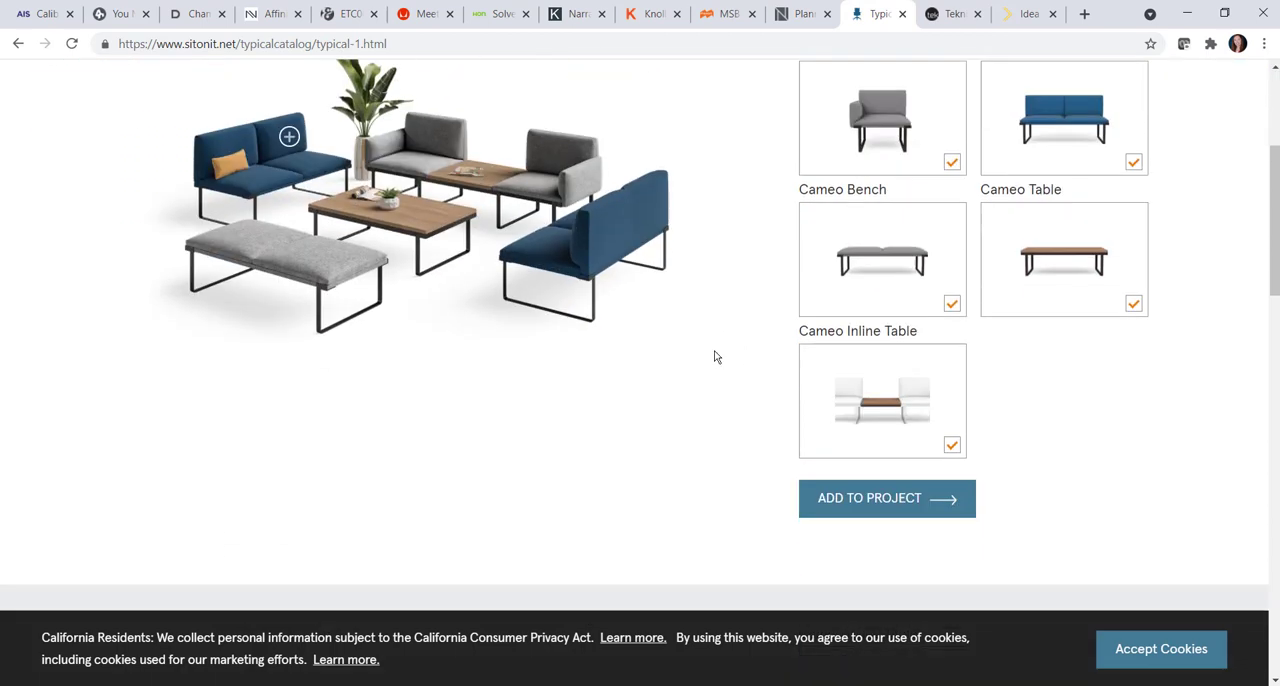
scroll(715, 357, down, 3)
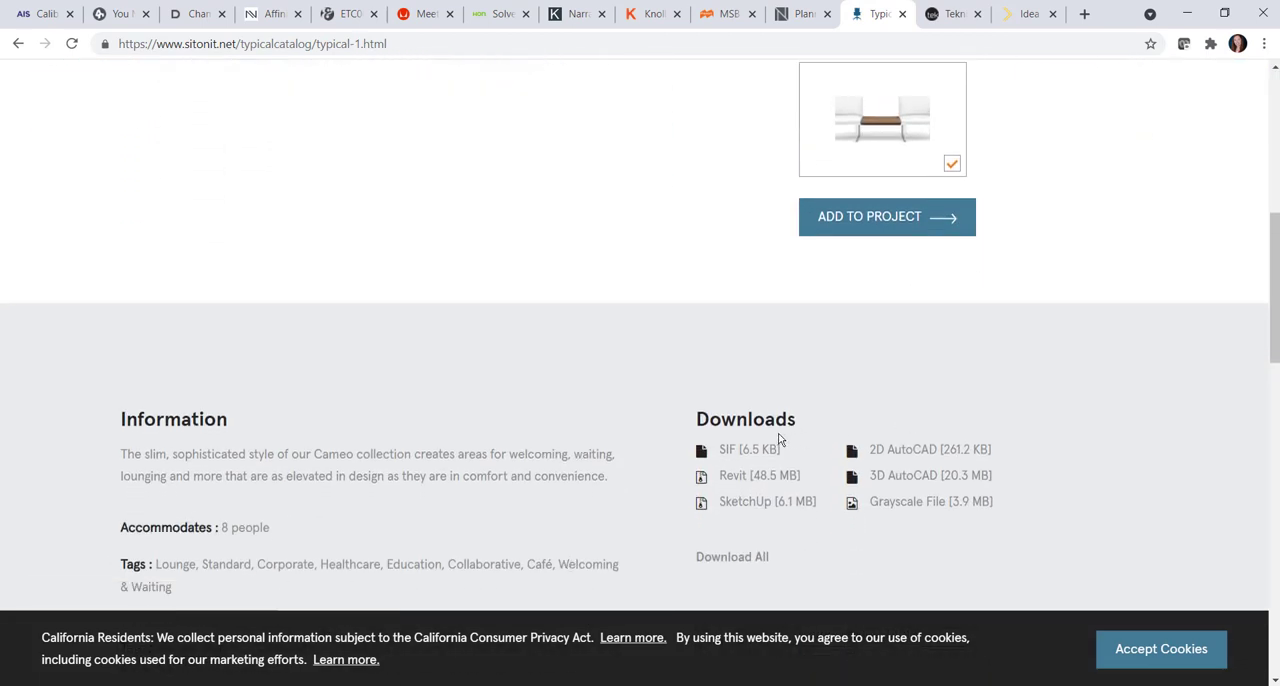
click(757, 449)
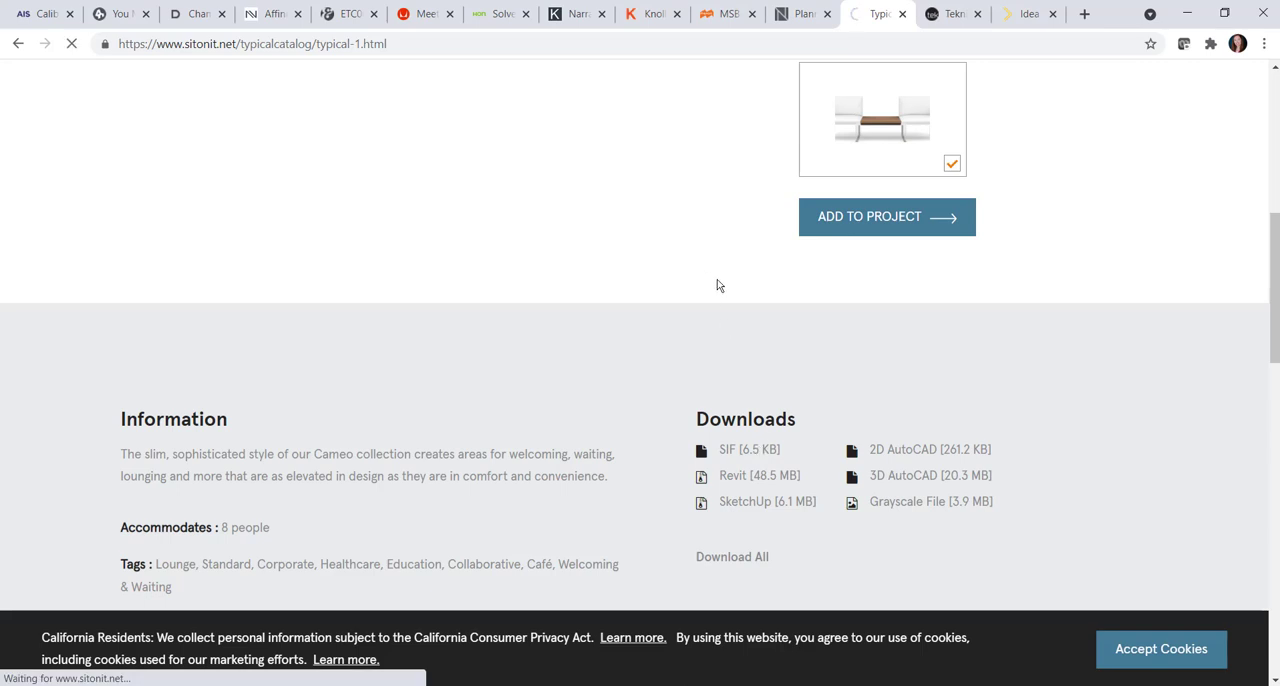
click(83, 659)
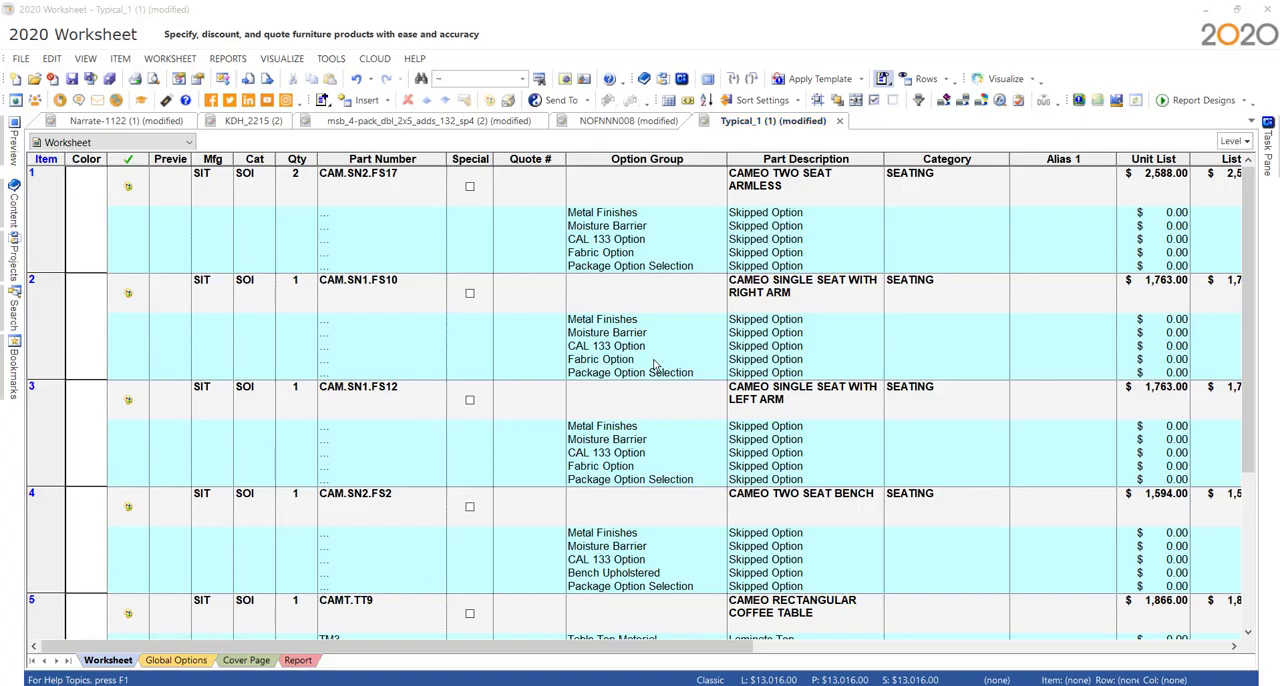
- Update the Typical_1 worksheet against its catalogs, keeping the price zone at Default From Item
click(943, 100)
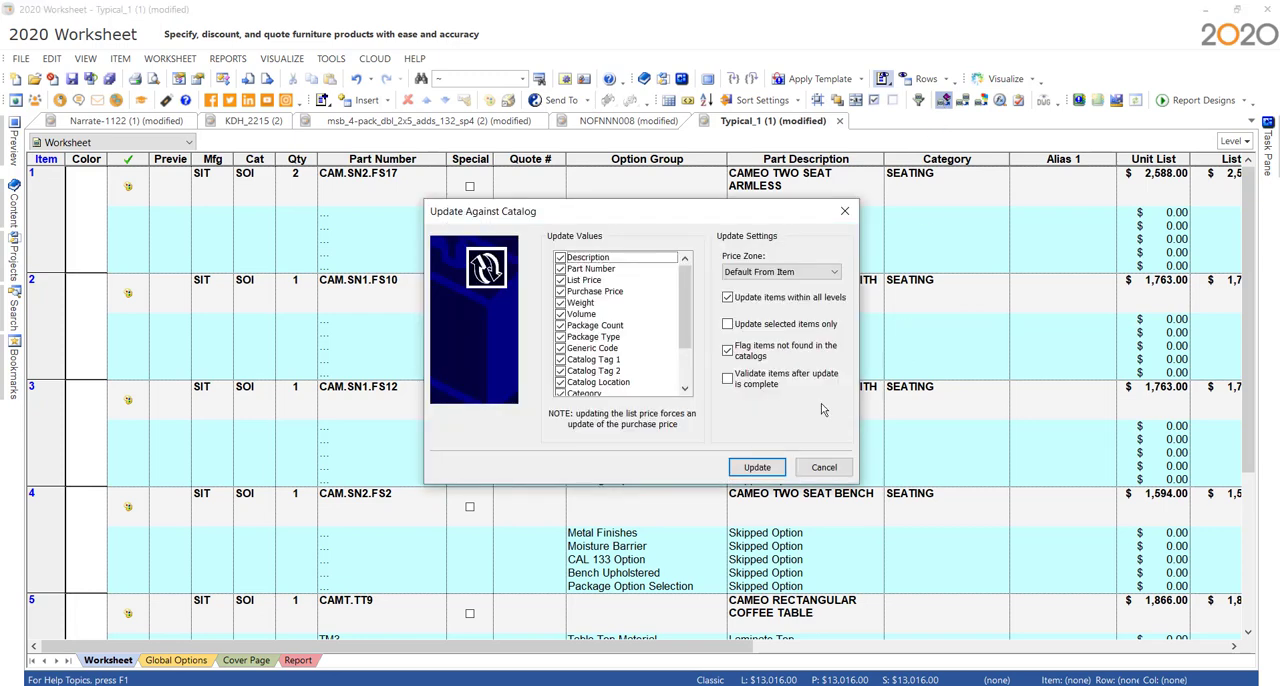
click(765, 469)
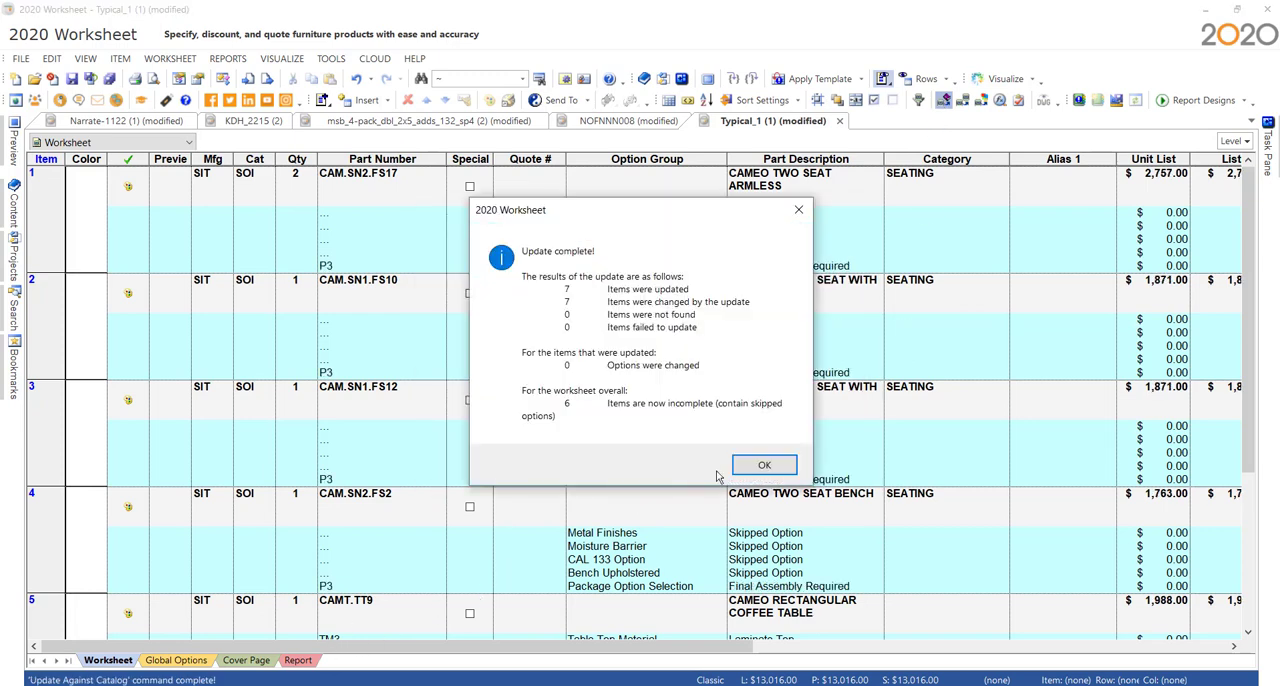
click(762, 466)
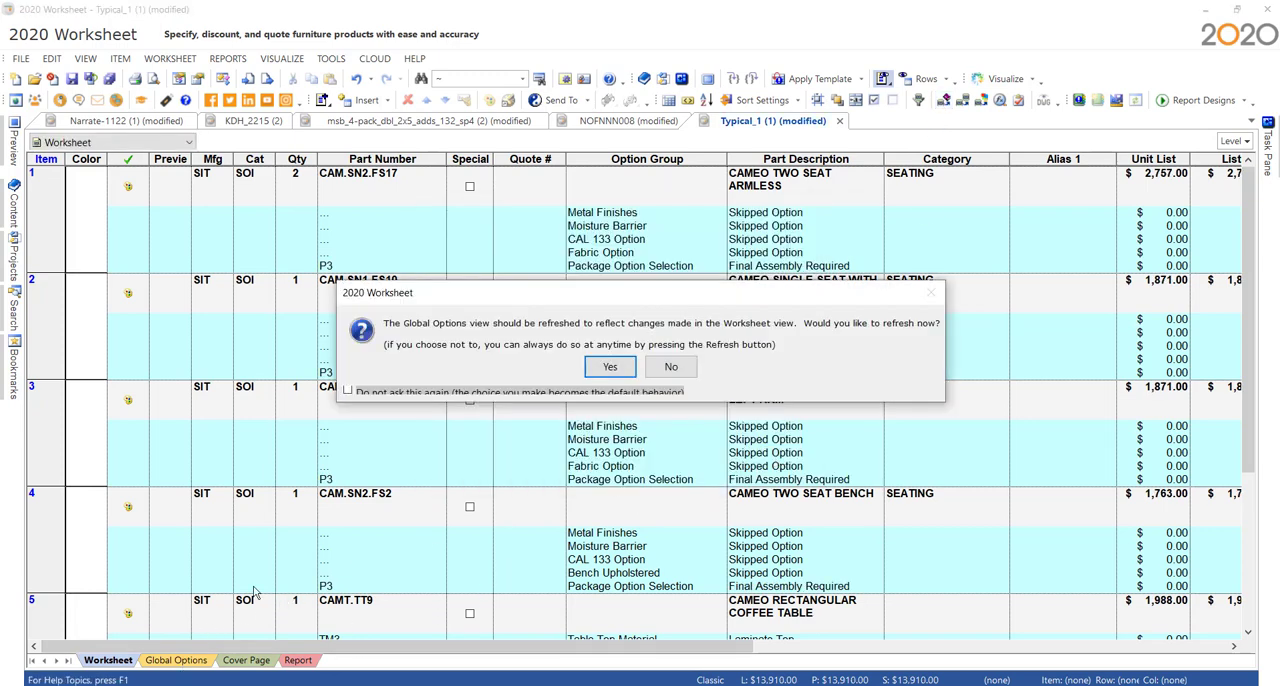
- Refresh the global options of Typical_1 and set the bench upholstery to Fabric/Vinyl Grade 1, Malibu Standard Color Selection, Malibu Cobalt
click(609, 366)
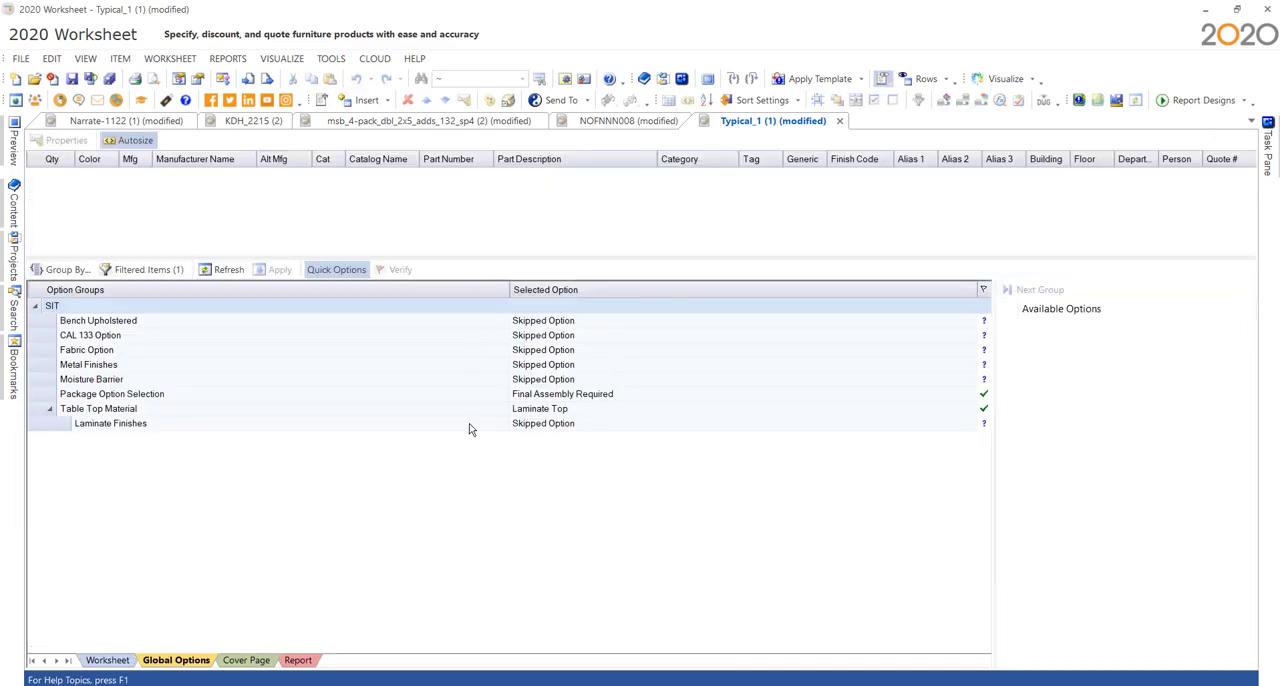
click(626, 321)
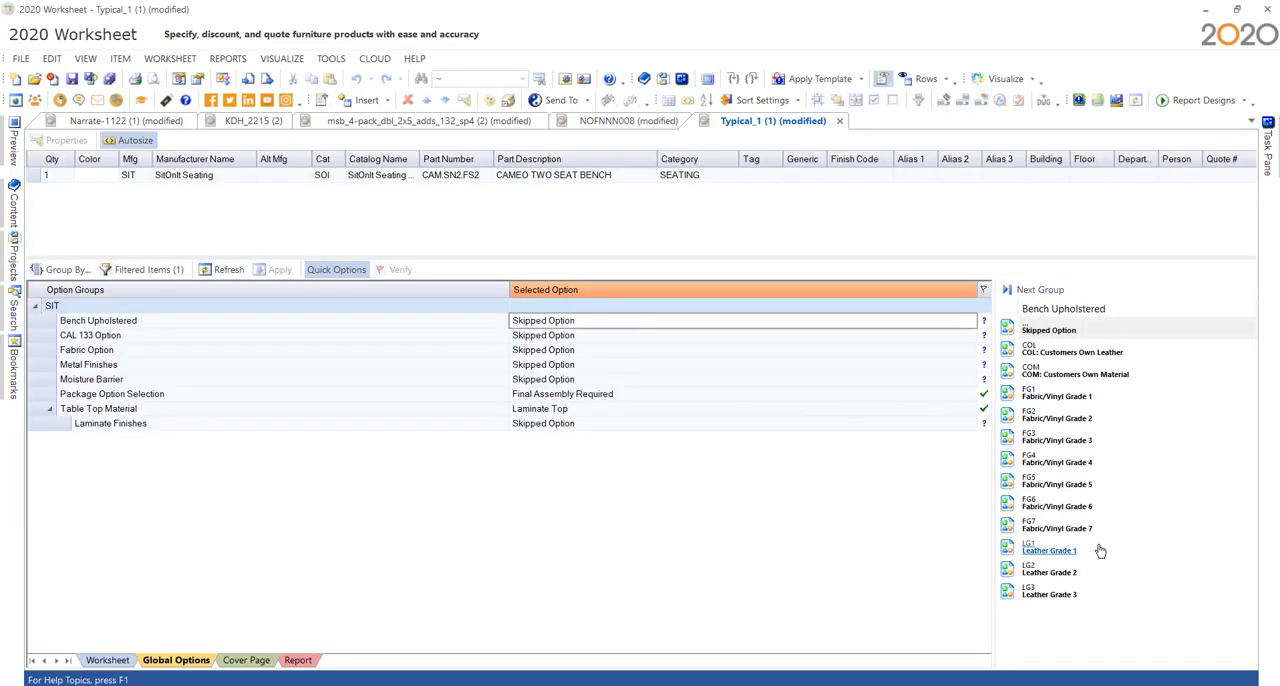
click(1091, 399)
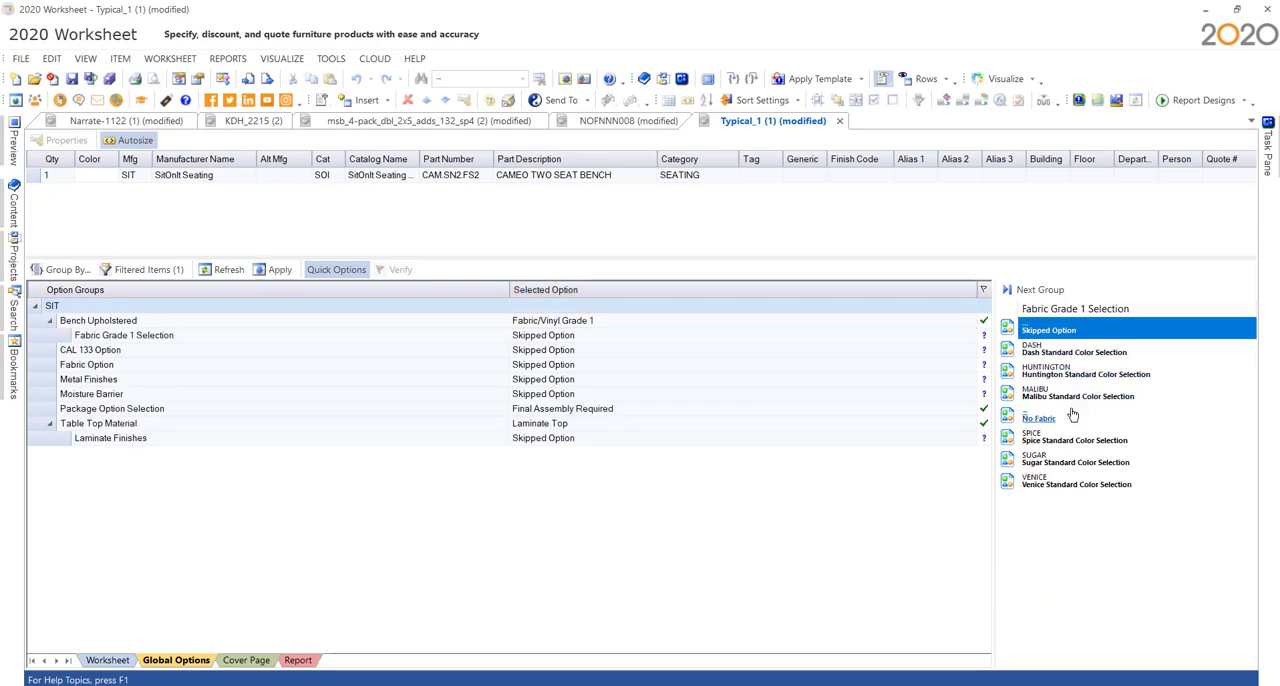
click(1071, 399)
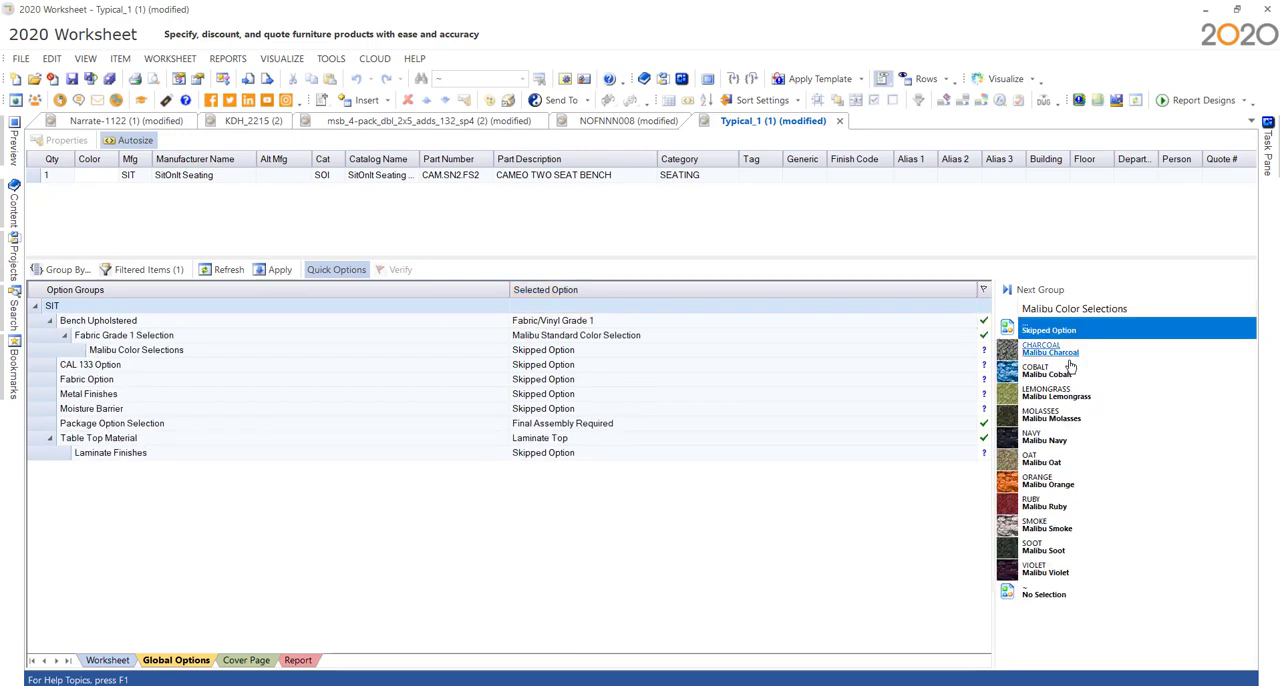
click(1068, 375)
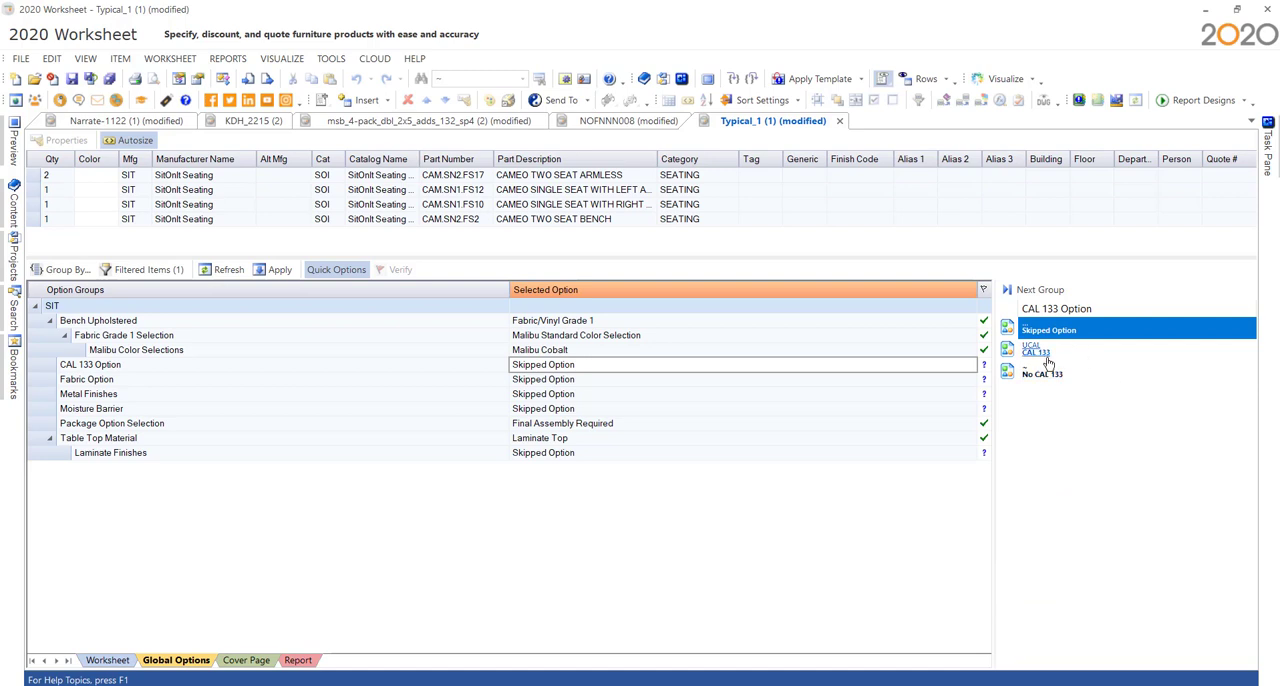
- Set the global options to No CAL 133 and Single Upholstered in Fabric/Vinyl Grade 1, Dash Standard Color Selection, Dash Lime
click(1053, 373)
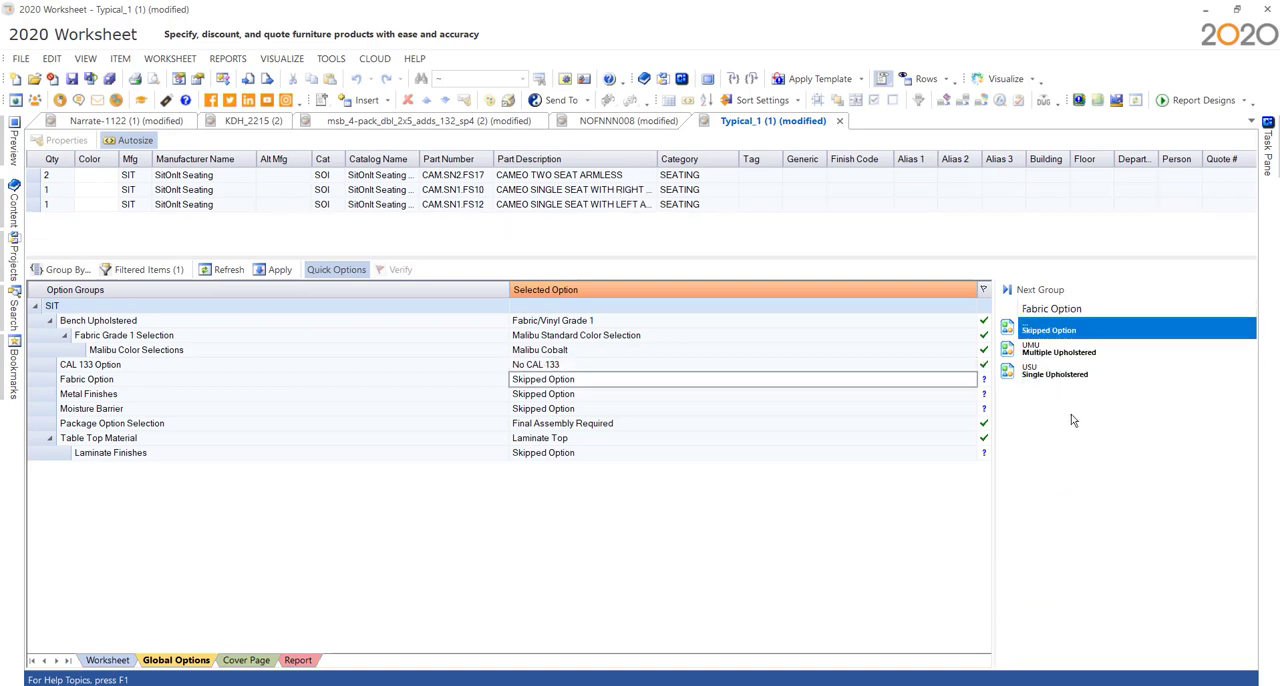
click(1072, 372)
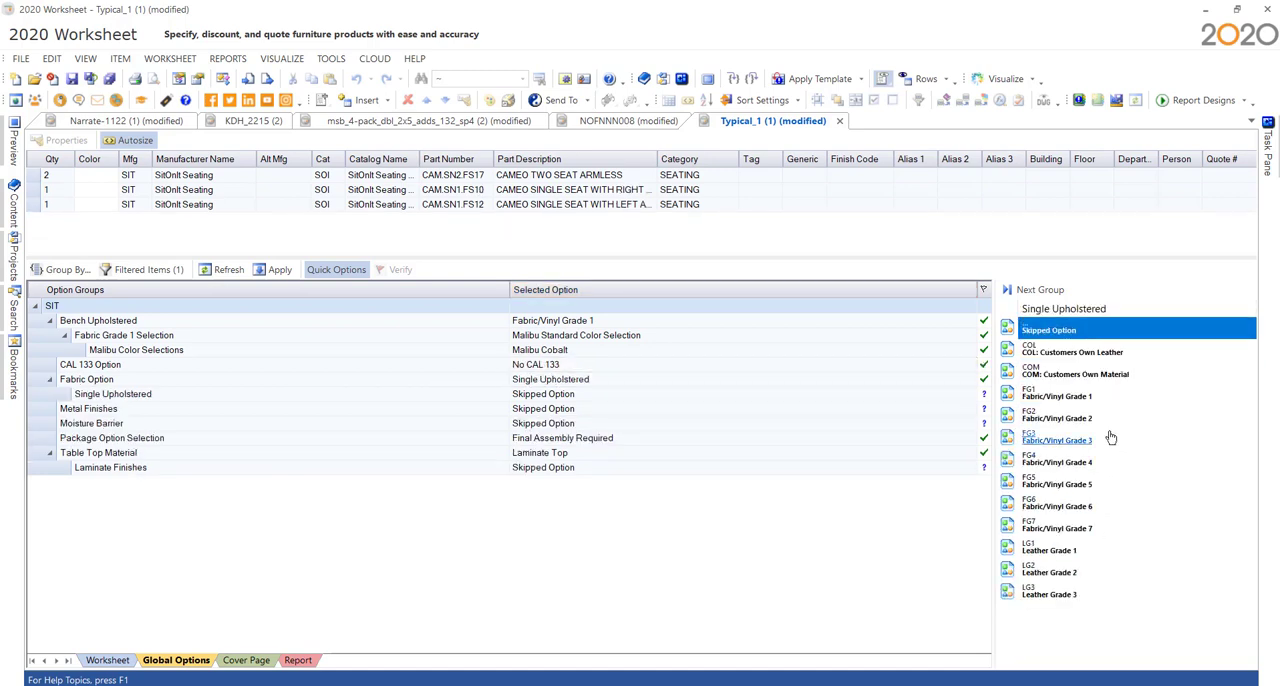
click(1080, 404)
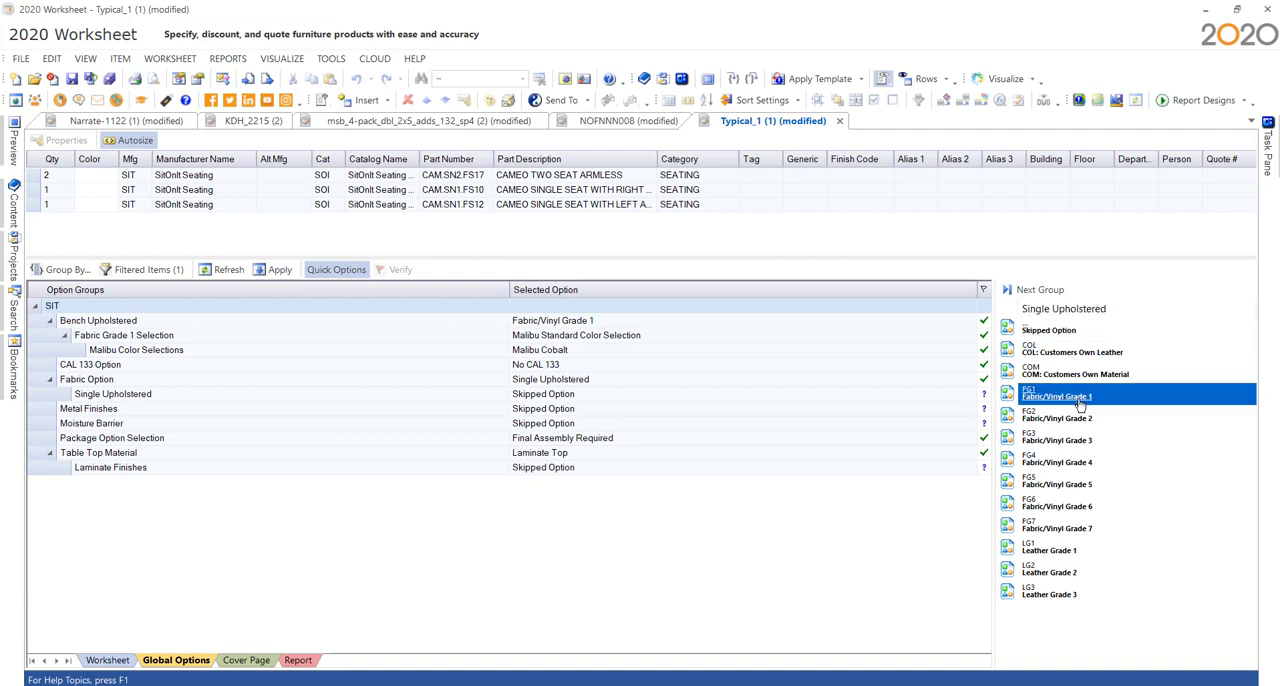
click(1056, 358)
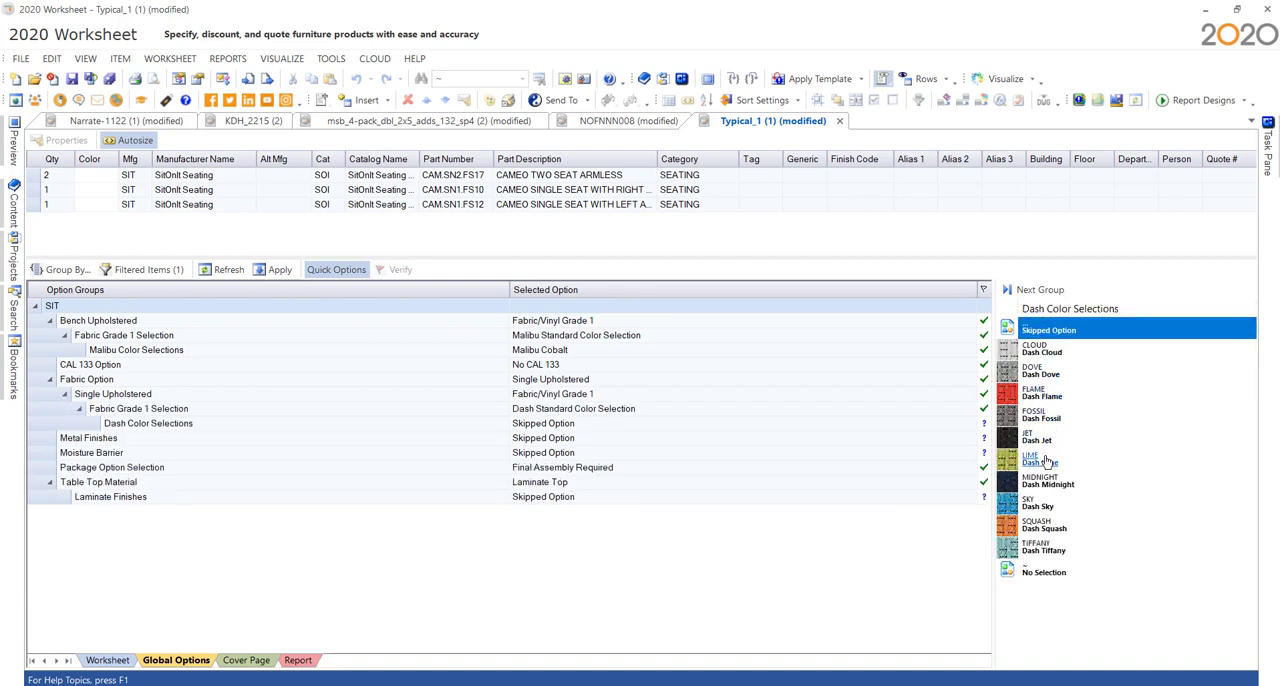
click(1092, 458)
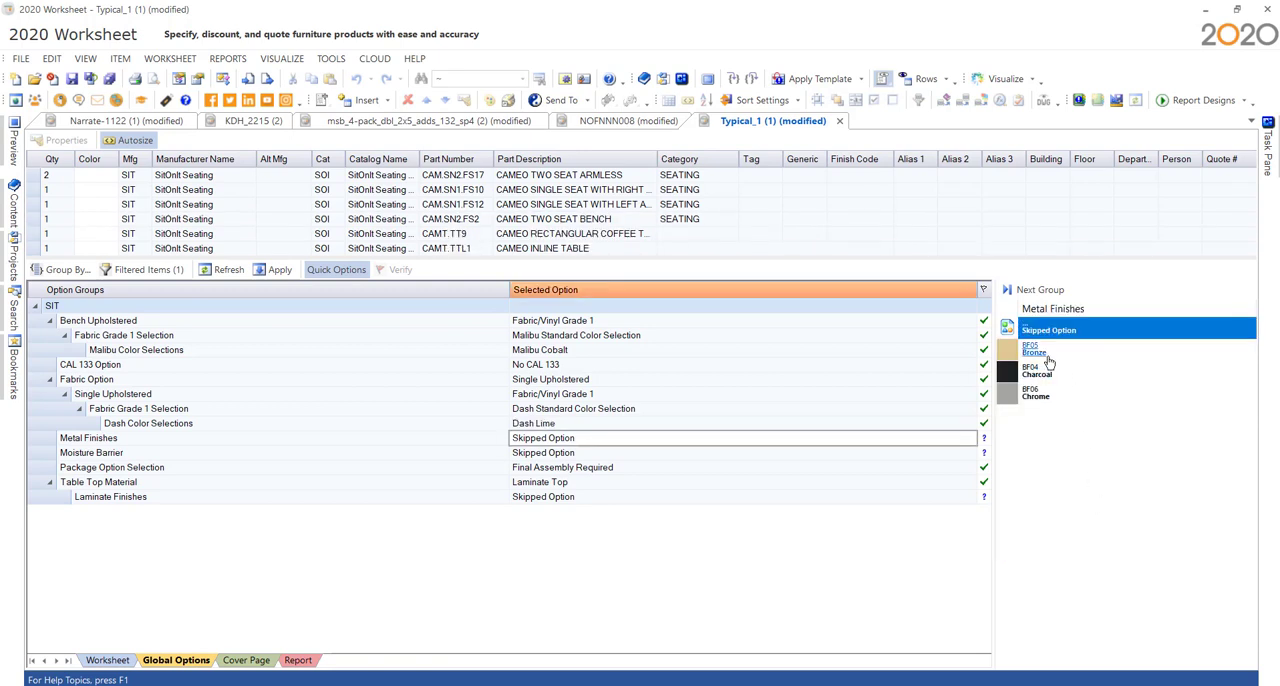
- Set the metal finish to Bronze, the moisture barriers to Back and Seat, and the laminate finish to Uptown Walnut
click(1047, 352)
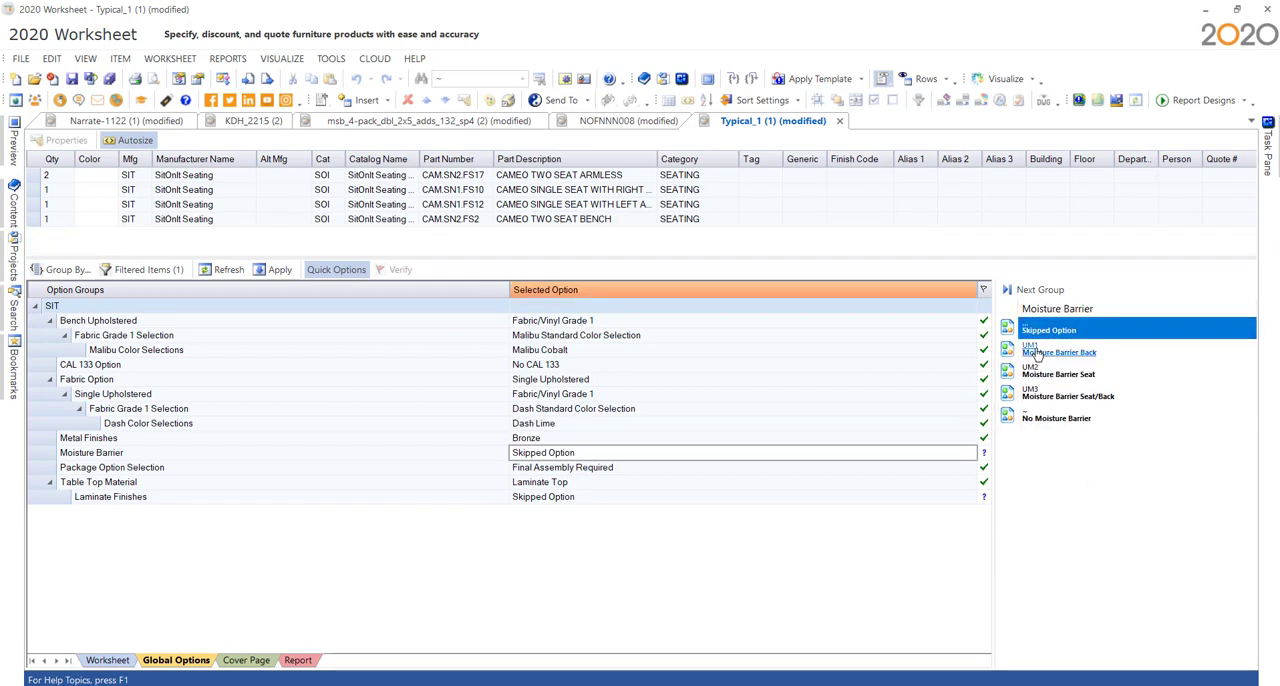
click(1038, 353)
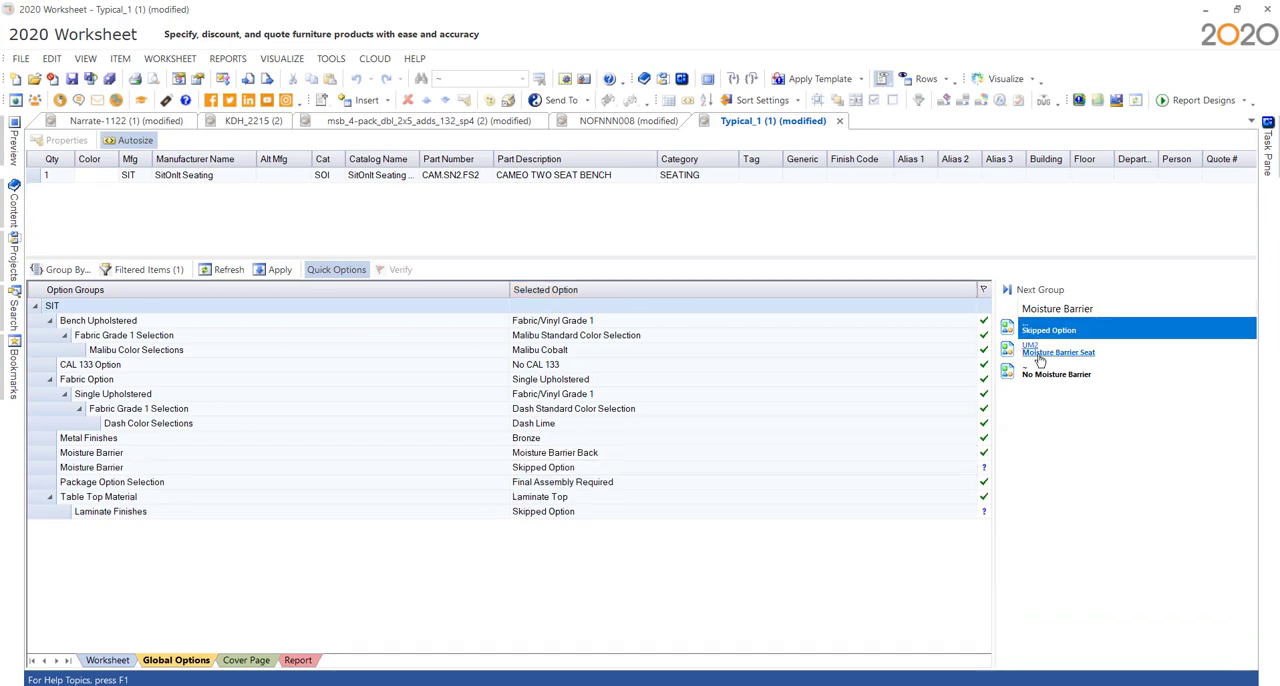
click(1038, 353)
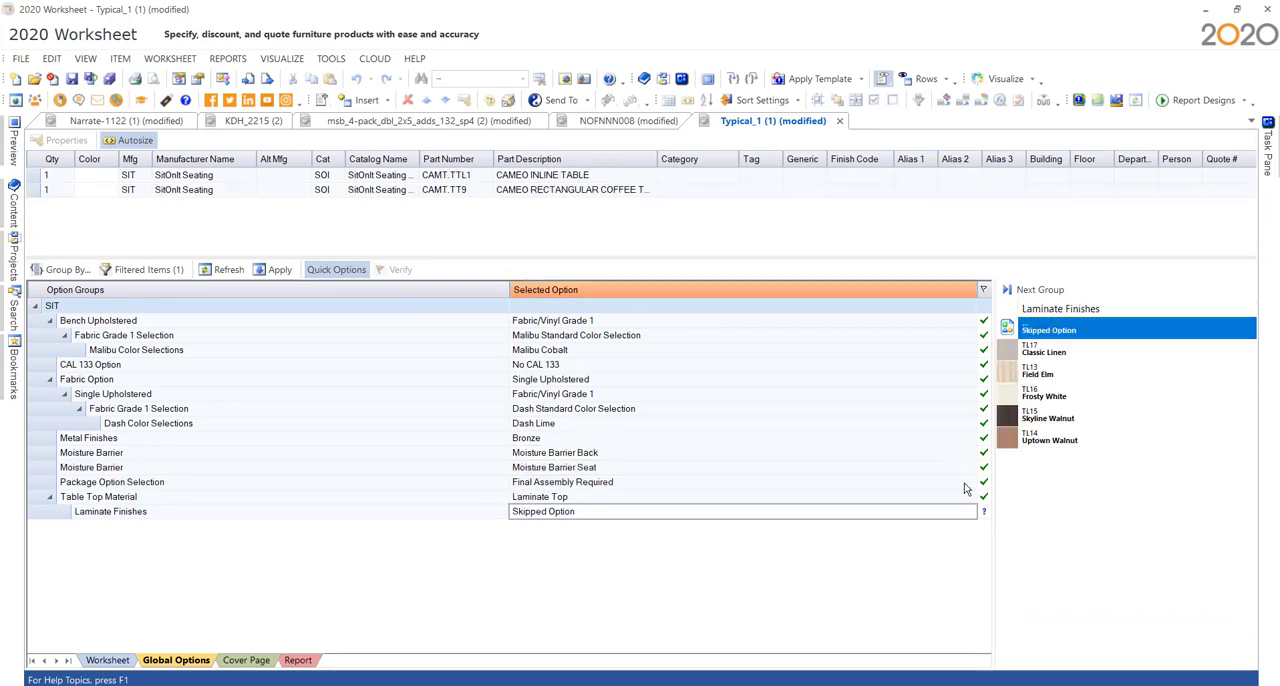
click(1049, 441)
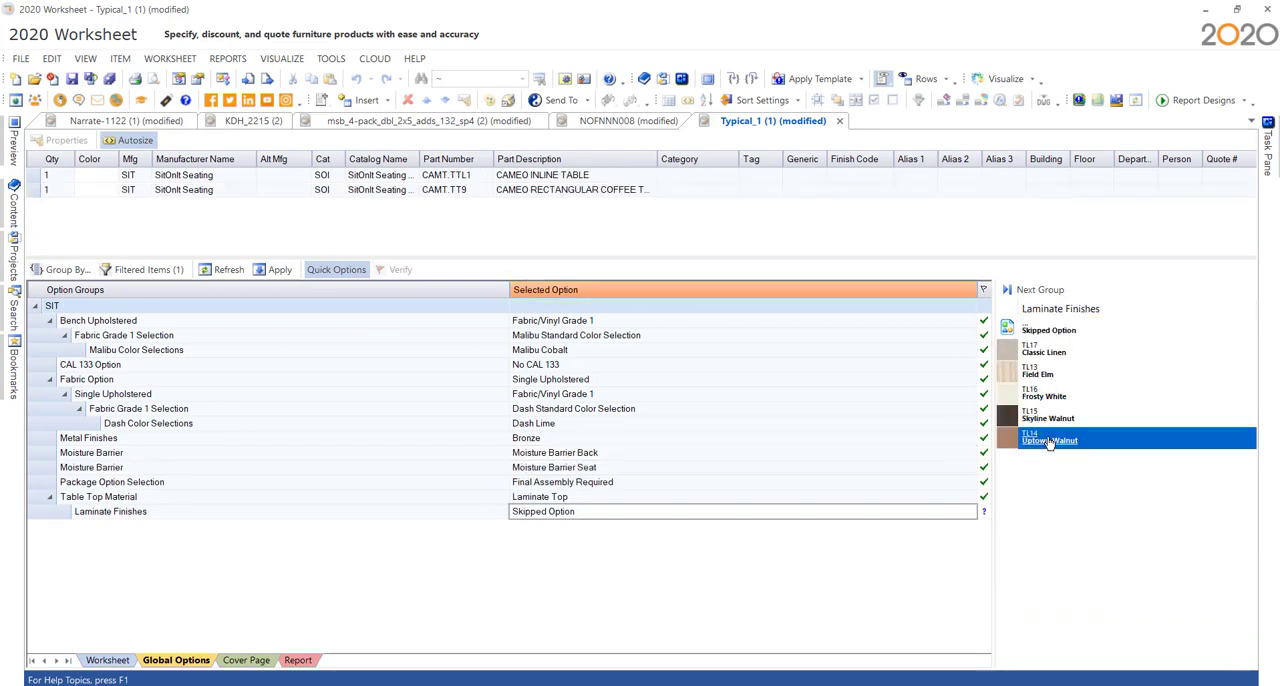
- Apply the global options to the Typical_1 worksheet and review the options of its items
click(124, 660)
click(612, 366)
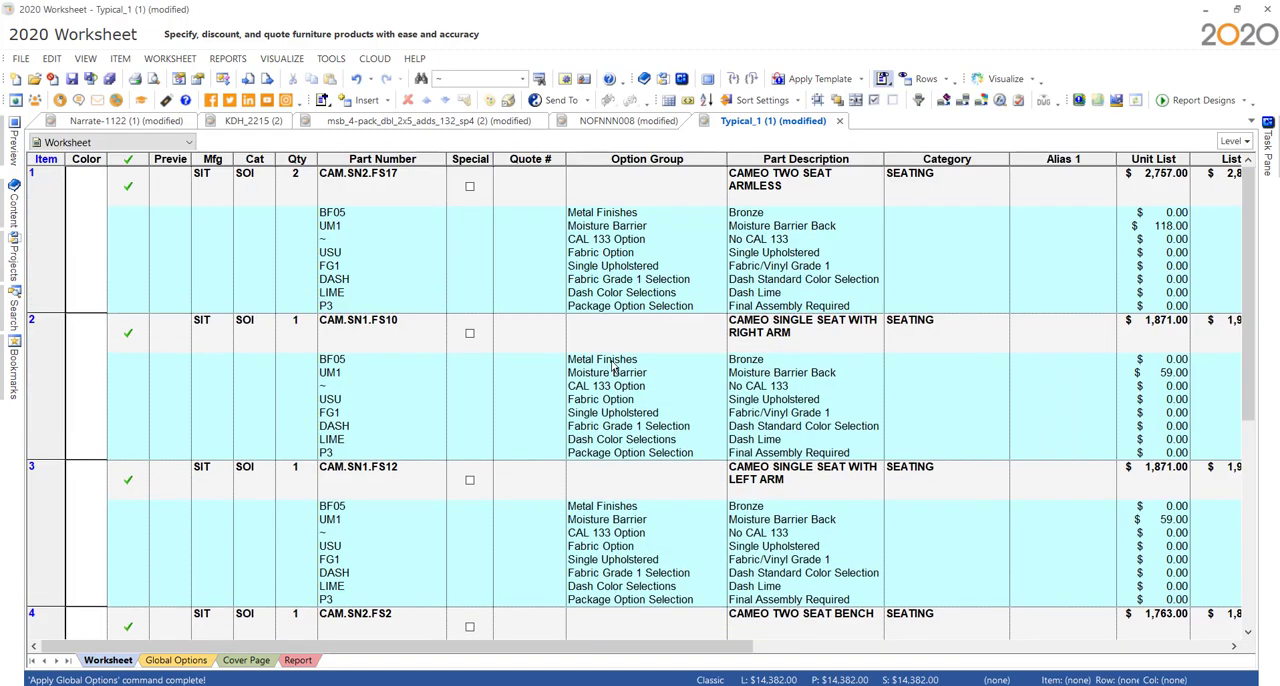
scroll(546, 332, down, 5)
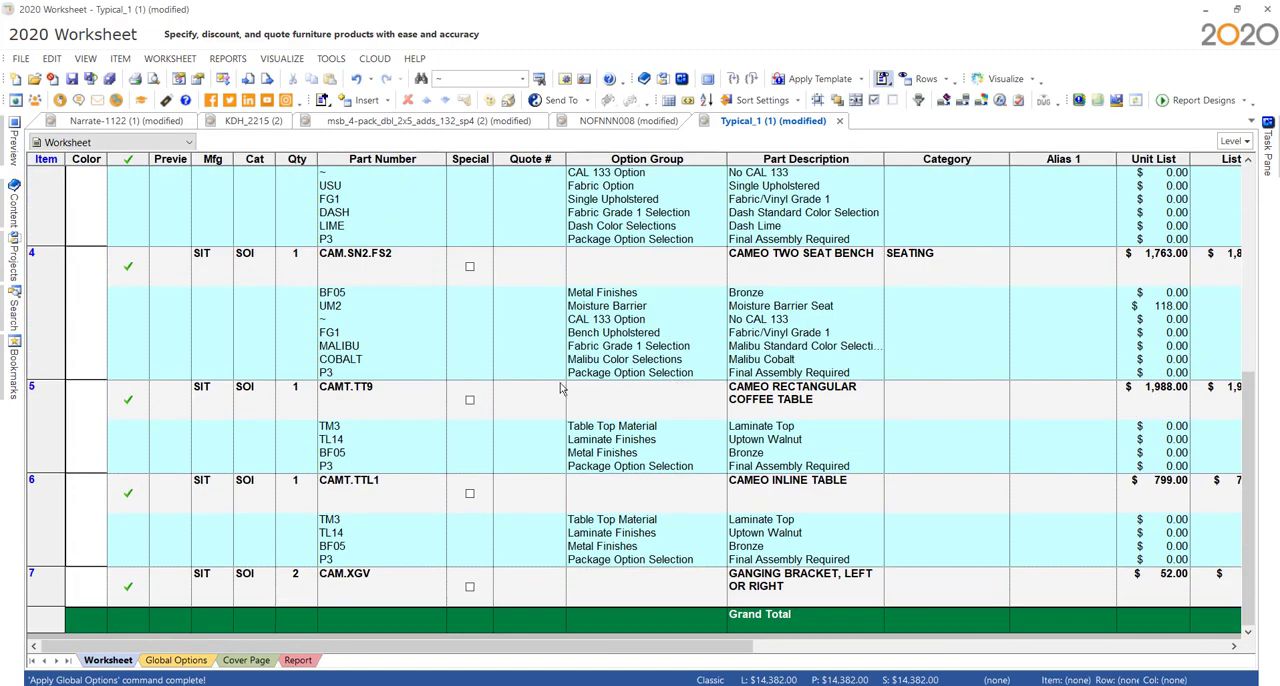
scroll(600, 470, up, 2)
scroll(640, 500, down, 2)
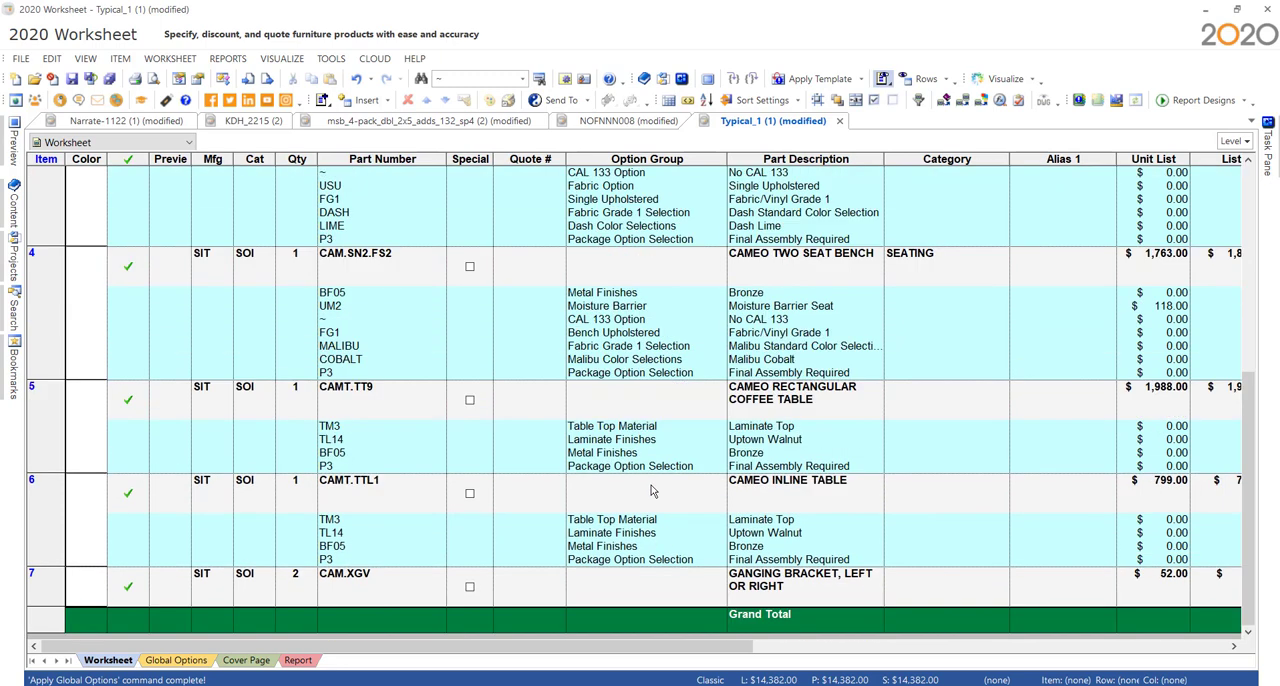
- Find the Cameo inline table CAMT.TTL1 in the catalog content and insert the Cameo corner table CAMT.TTL4 above it in the worksheet
click(373, 501)
mouse_move(16, 211)
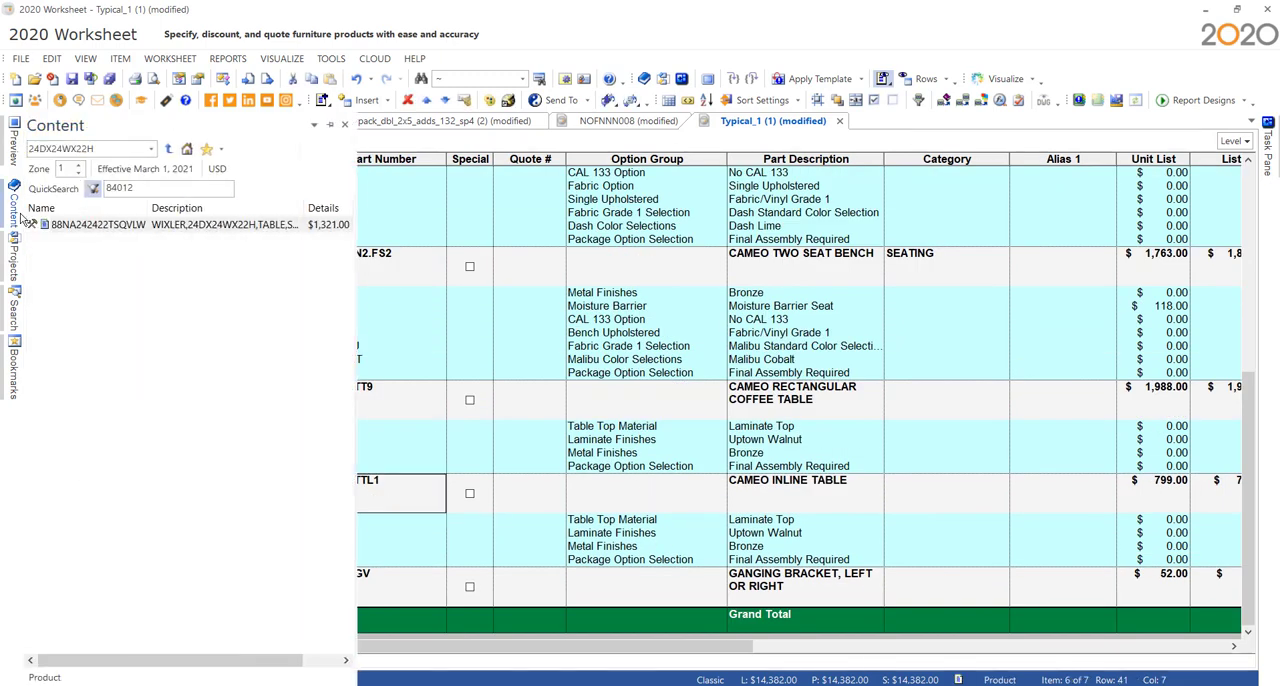
click(330, 124)
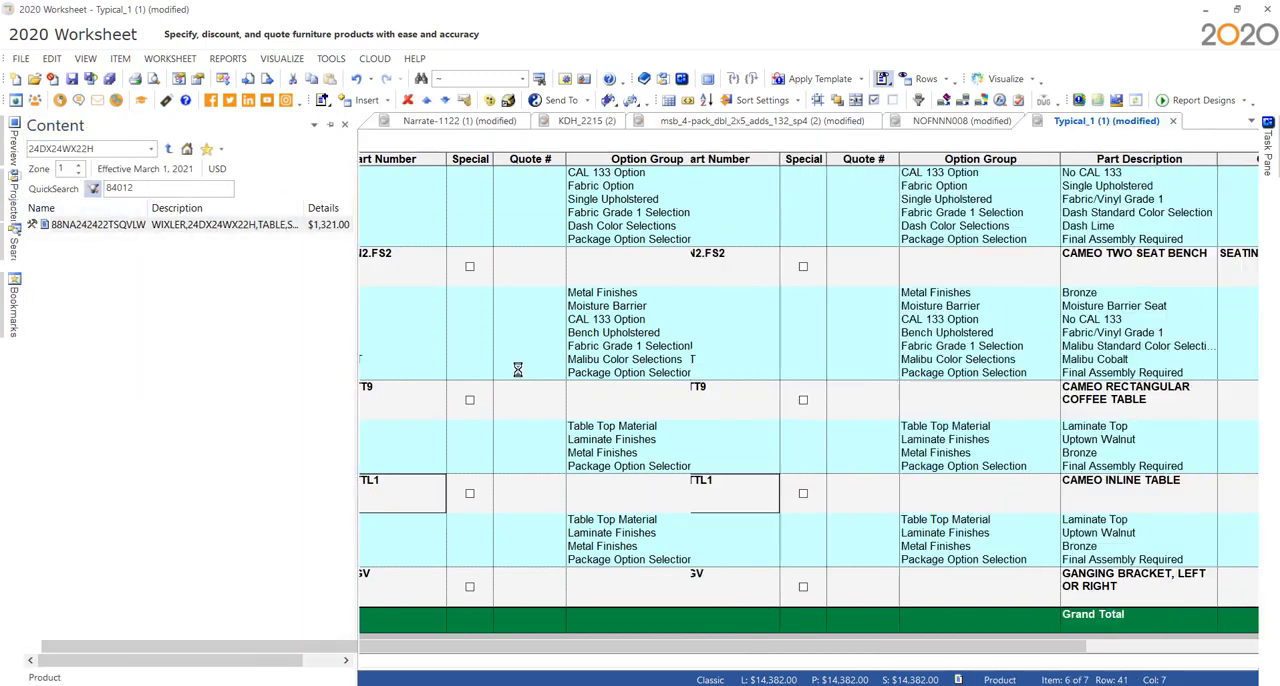
right_click(704, 505)
click(745, 473)
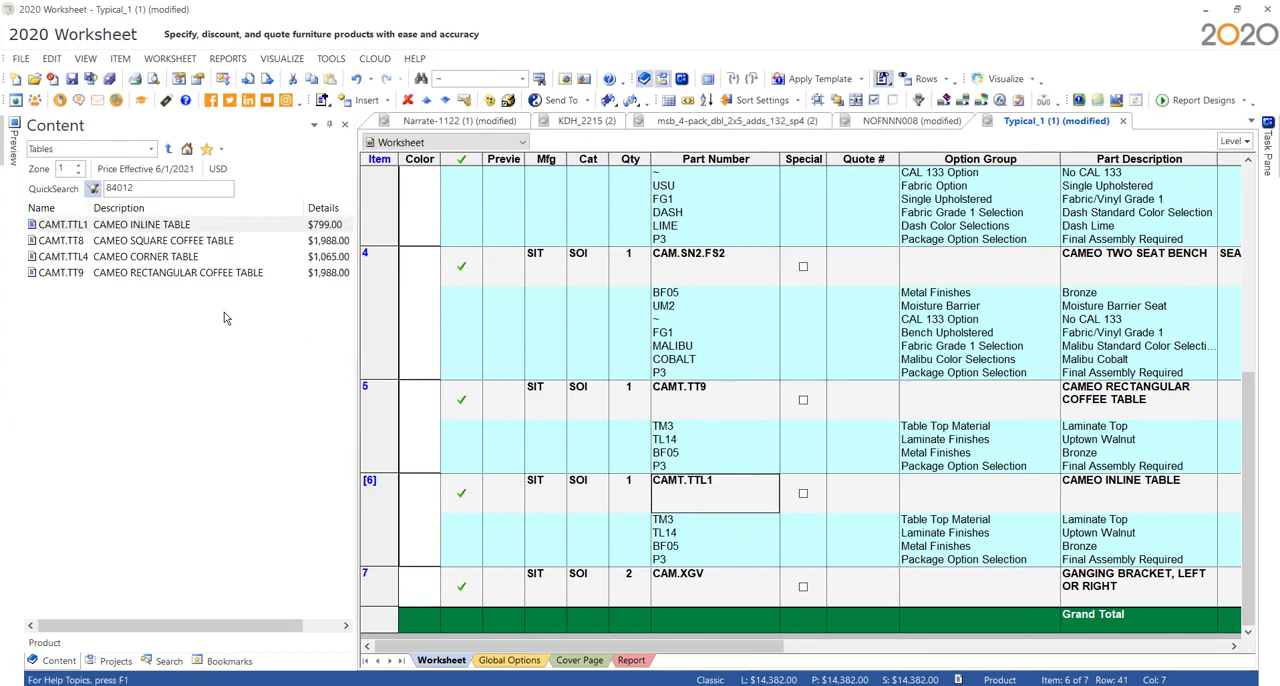
drag(189, 258, 708, 505)
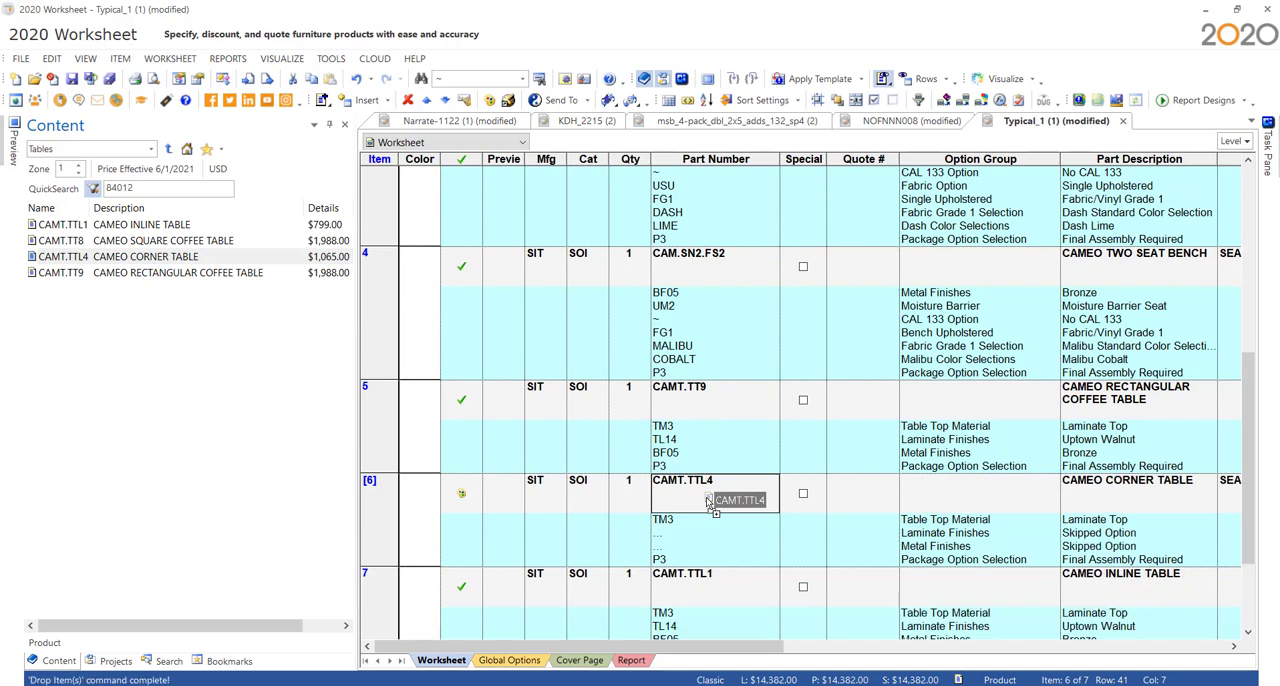
click(330, 126)
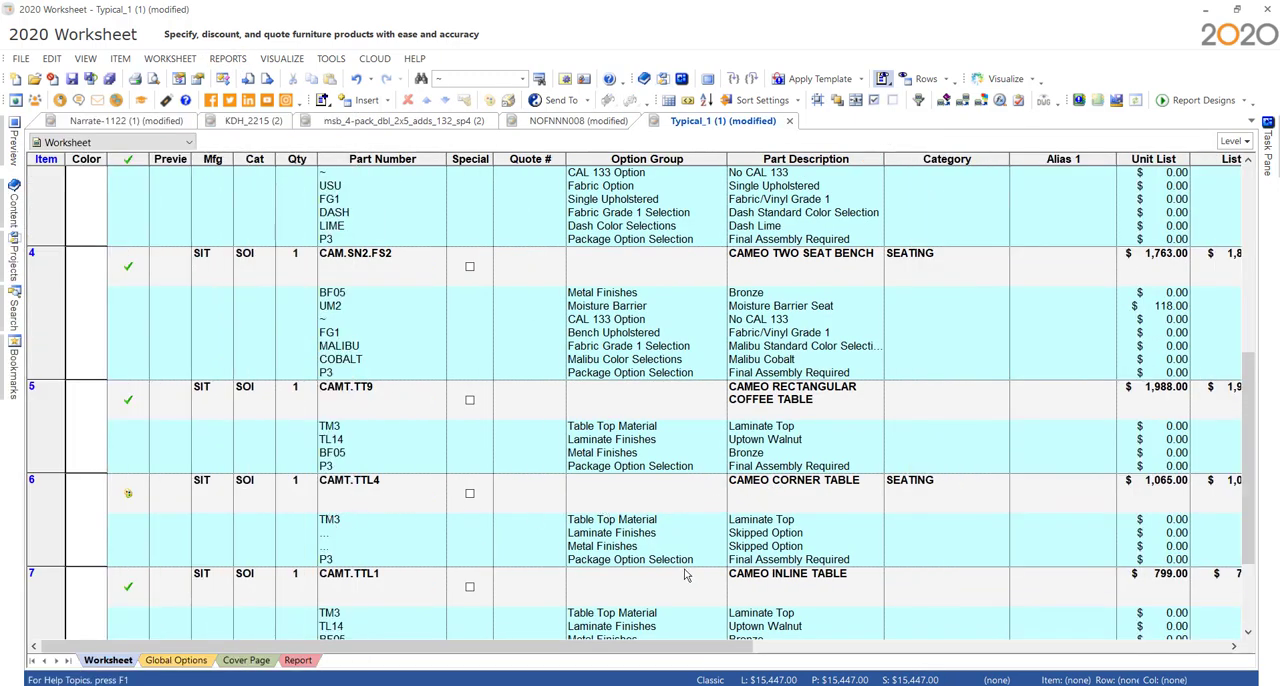
- Update the Typical_1 worksheet against its catalogs, with validation of the items turned on after the update
click(792, 503)
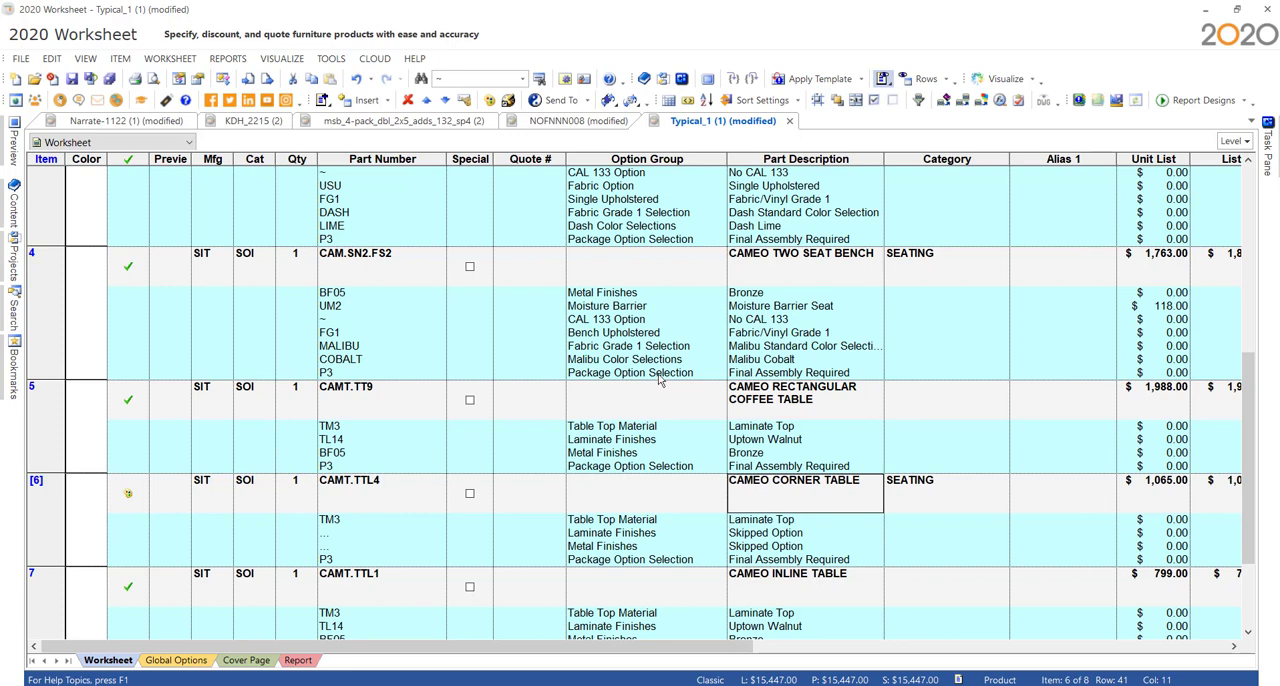
click(945, 104)
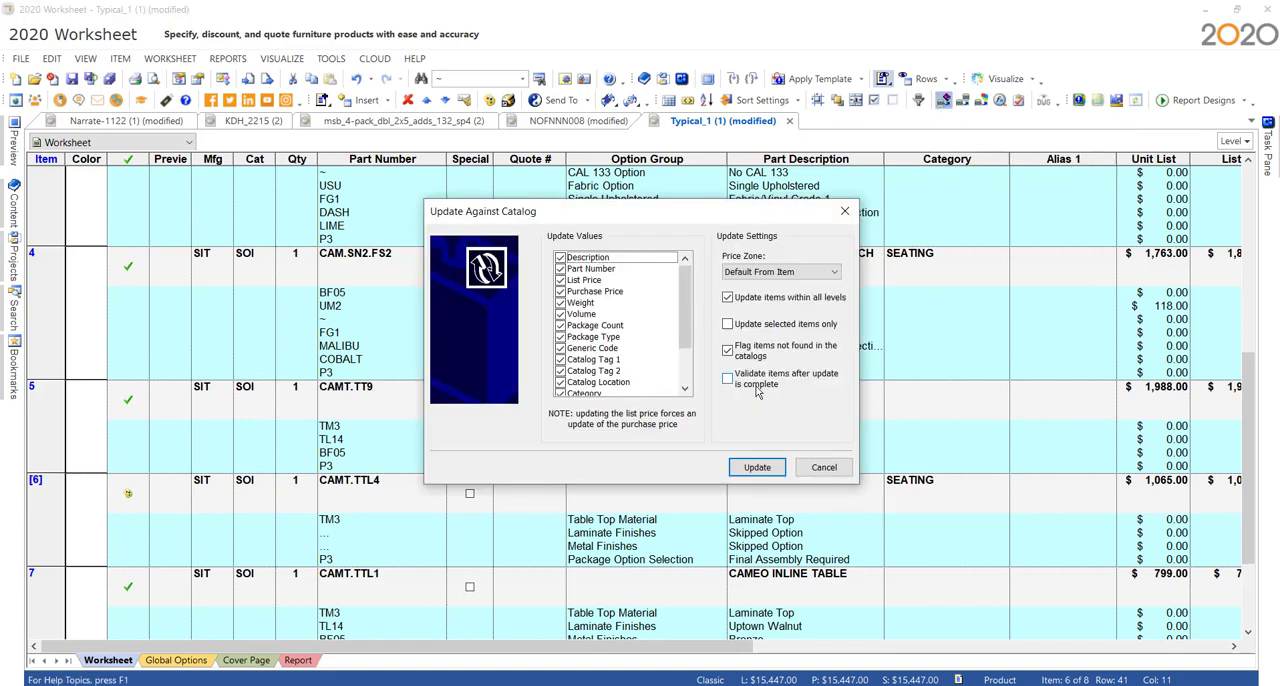
click(733, 385)
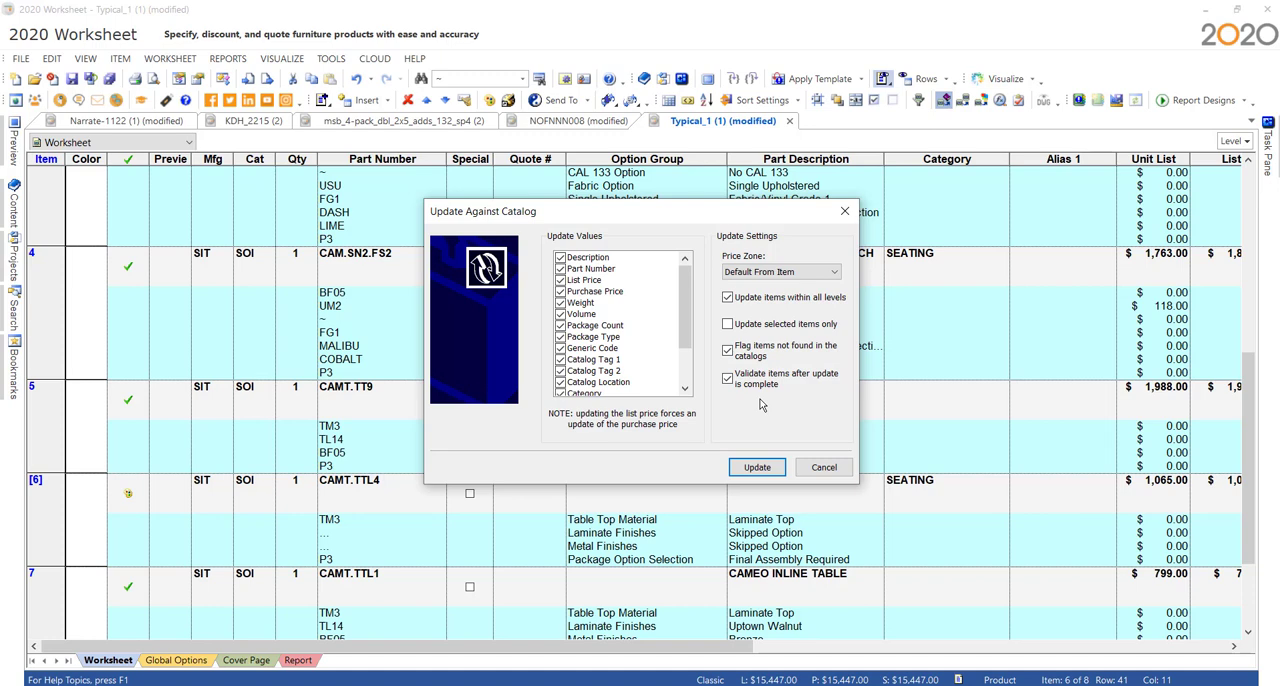
click(757, 469)
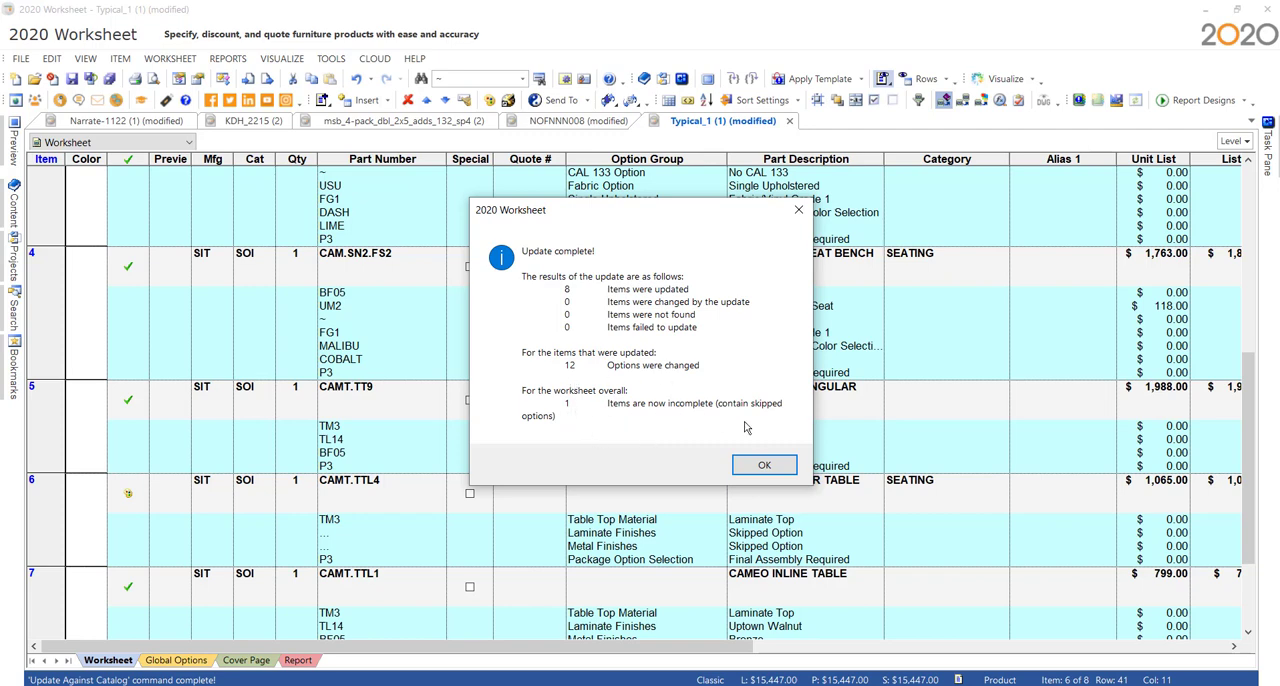
click(779, 466)
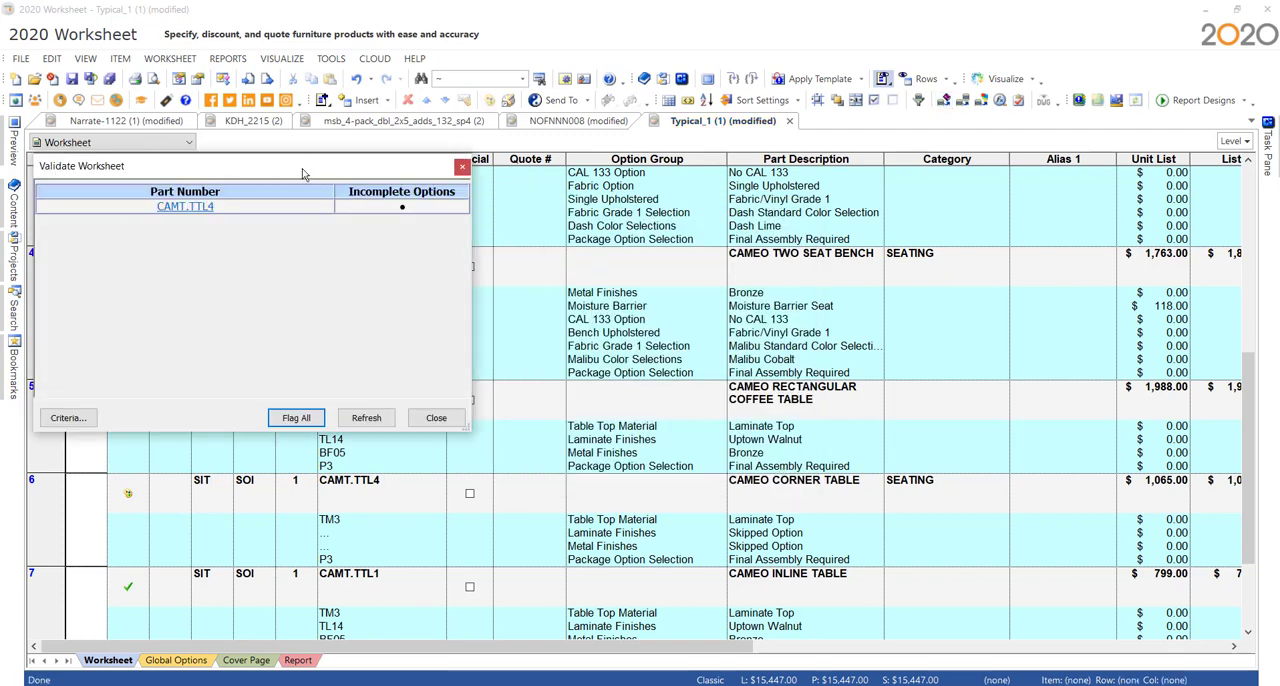
- Review the validation criteria, then flag all incomplete items and jump to the corner table CAMT.TTL4
drag(305, 175, 492, 173)
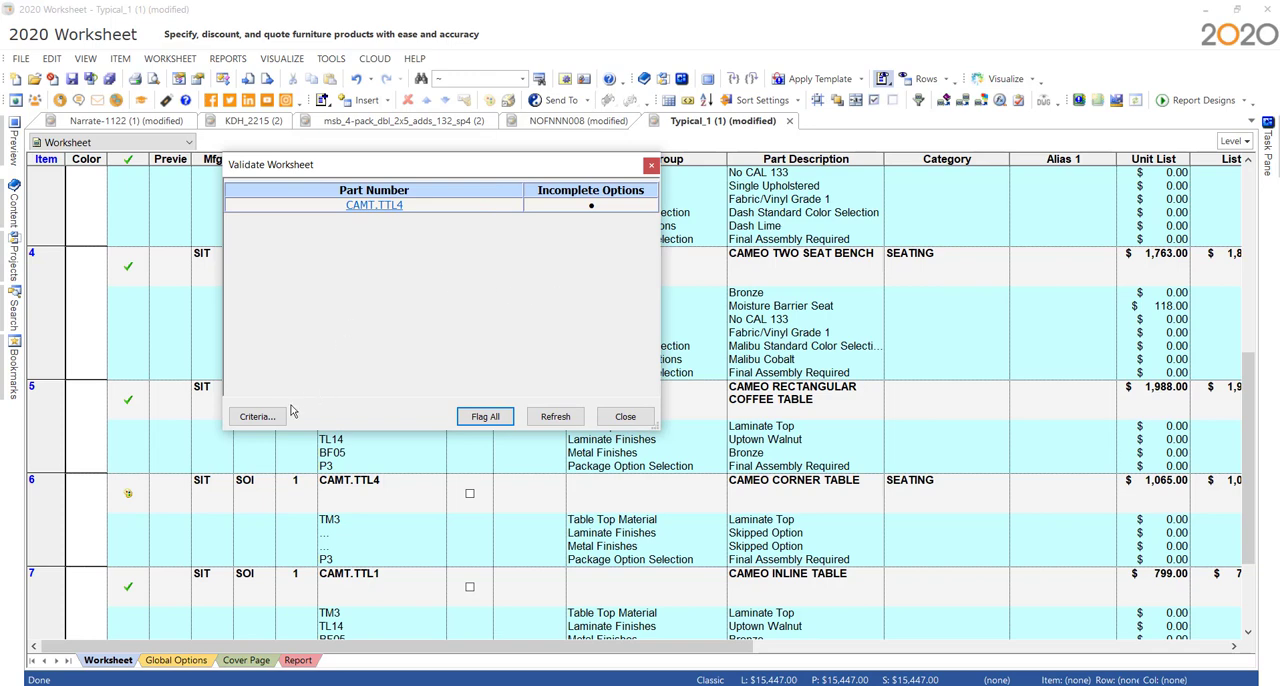
click(260, 416)
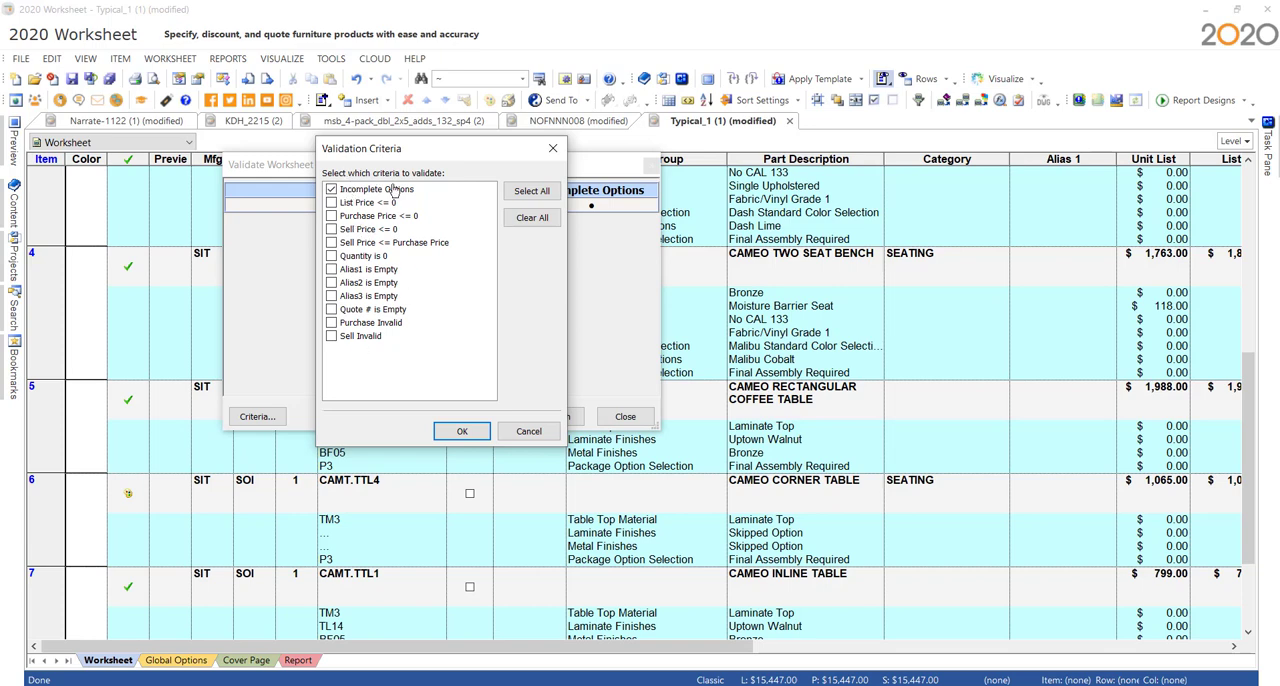
click(553, 148)
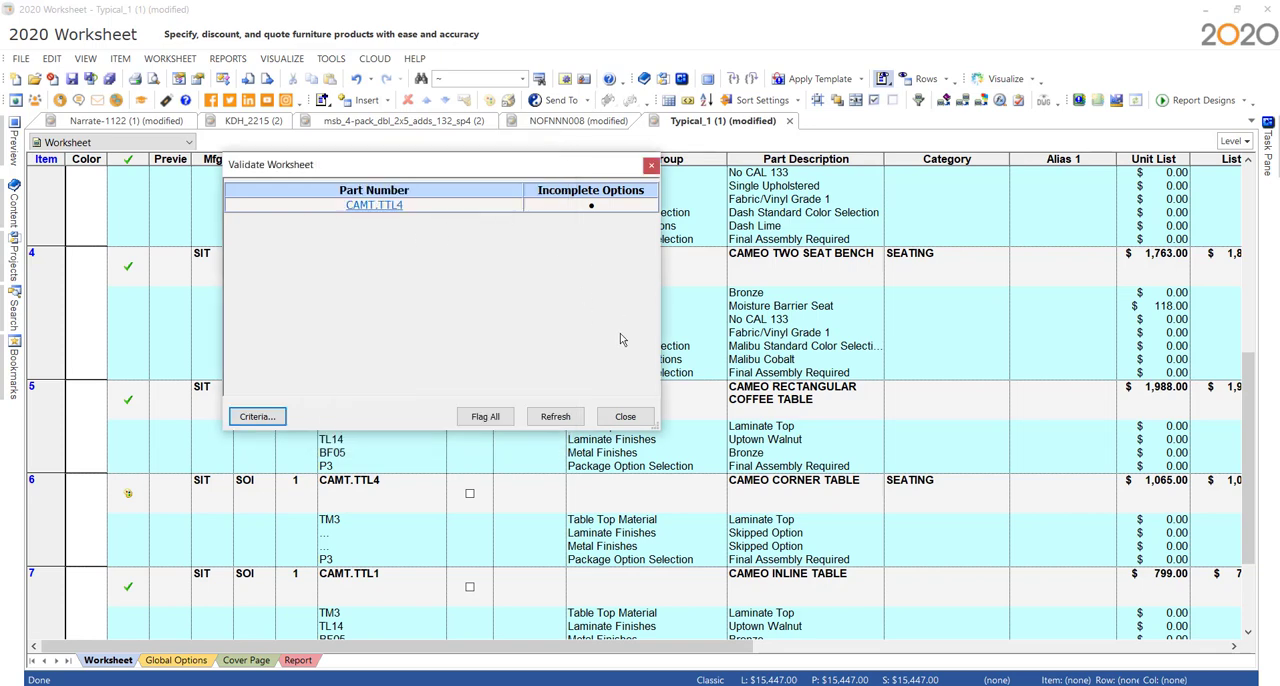
click(486, 417)
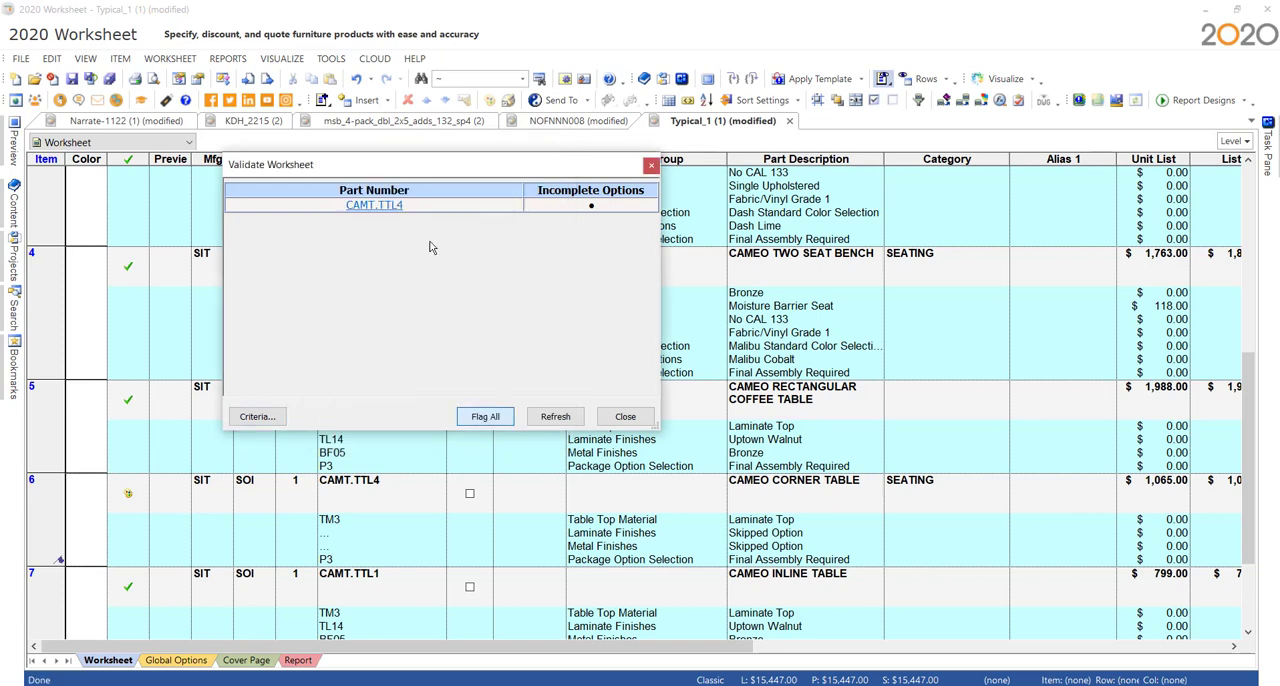
click(376, 207)
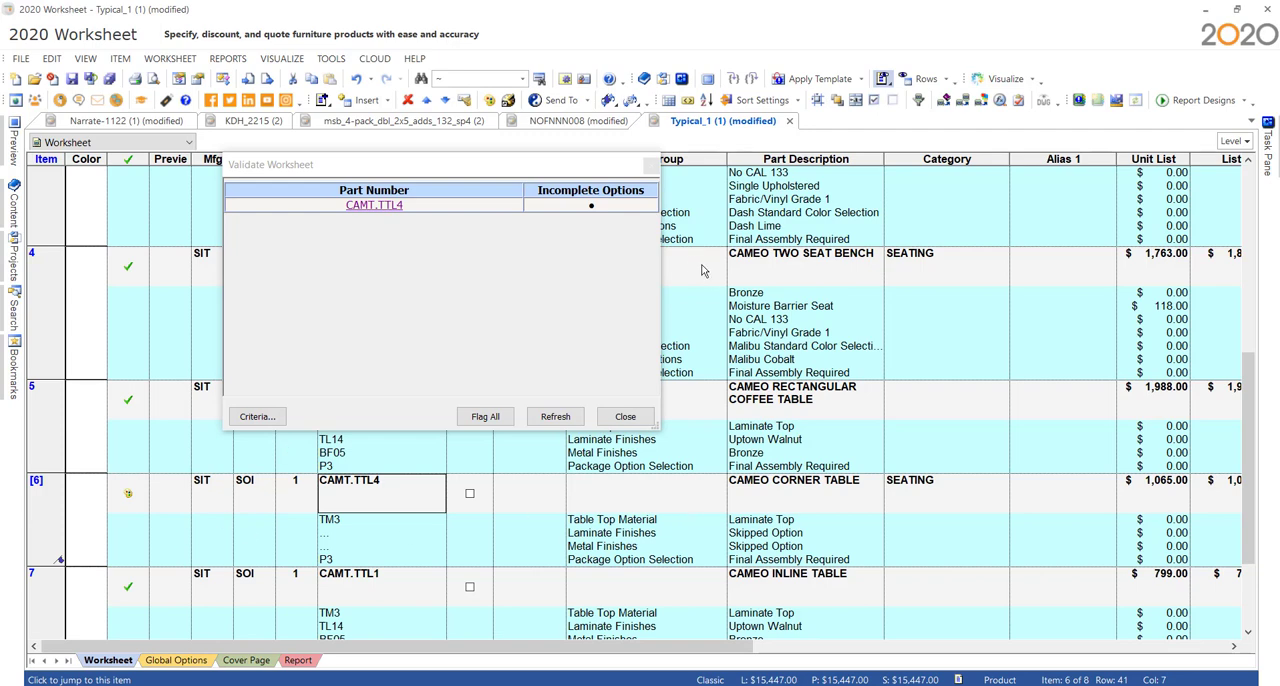
click(651, 165)
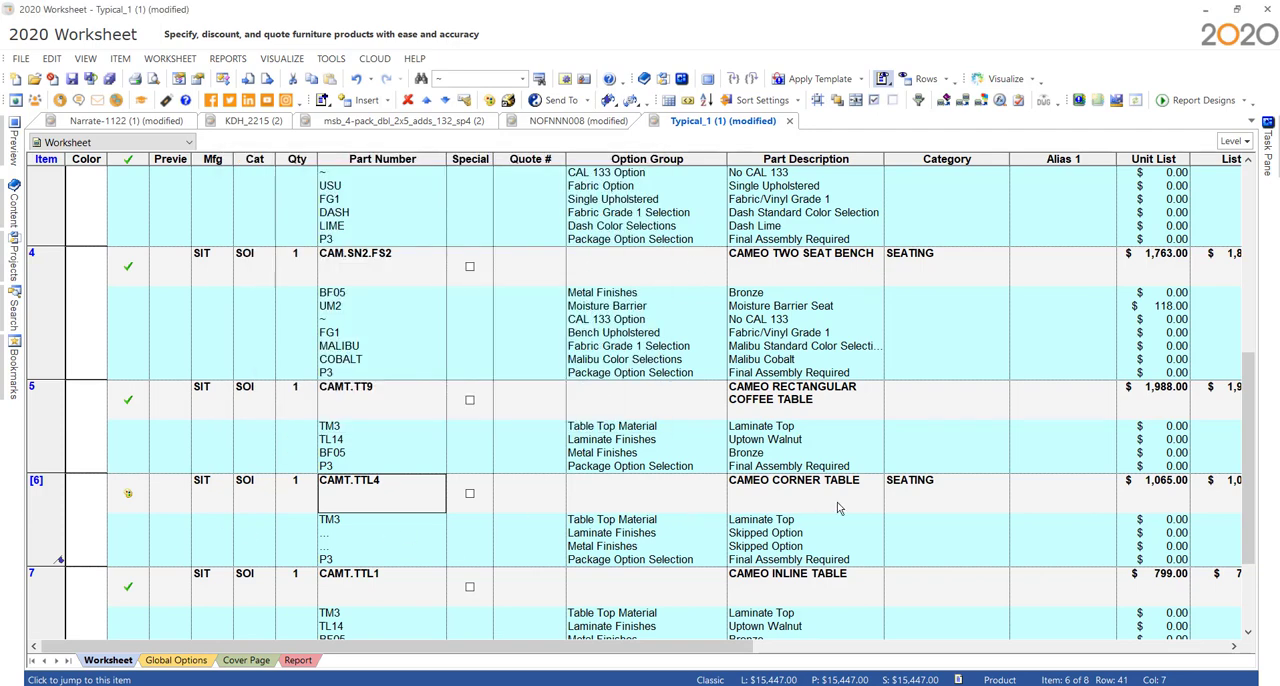
- Complete the skipped options of the Cameo corner table CAMT.TTL4 with laminate finish Skyline Walnut and metal finish Bronze
scroll(835, 503, down, 5)
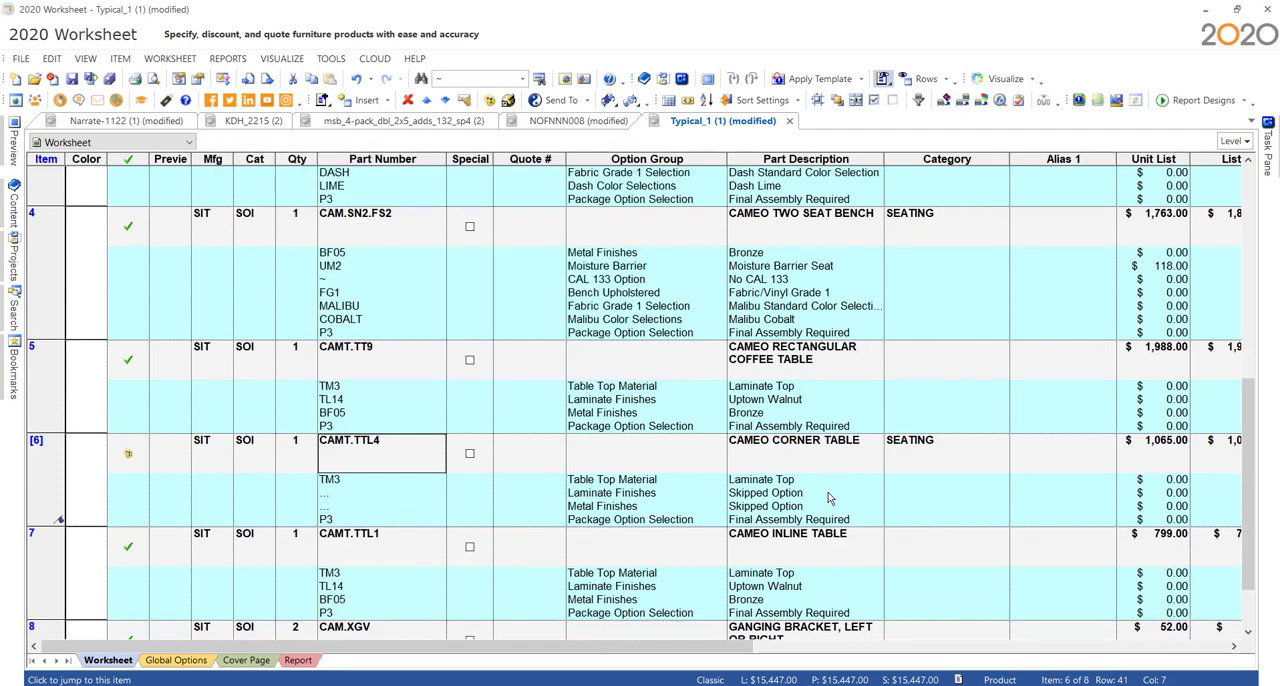
scroll(825, 495, up, 12)
scroll(818, 485, down, 6)
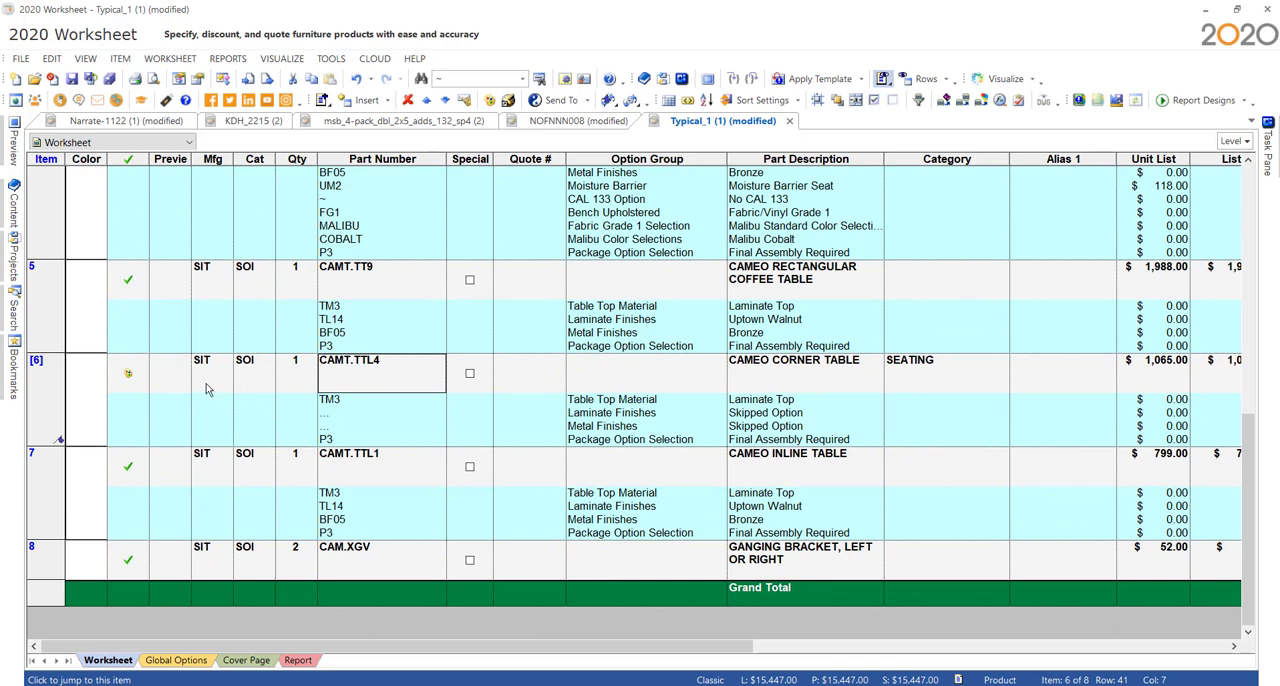
click(128, 378)
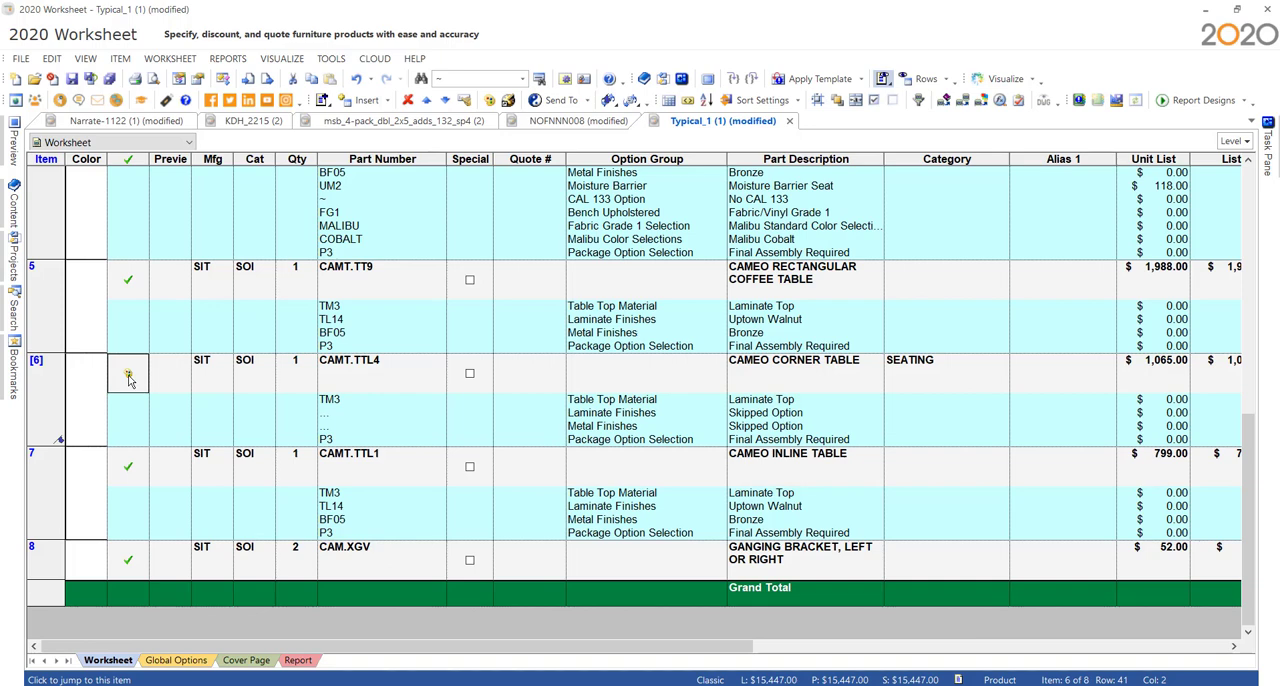
double_click(128, 378)
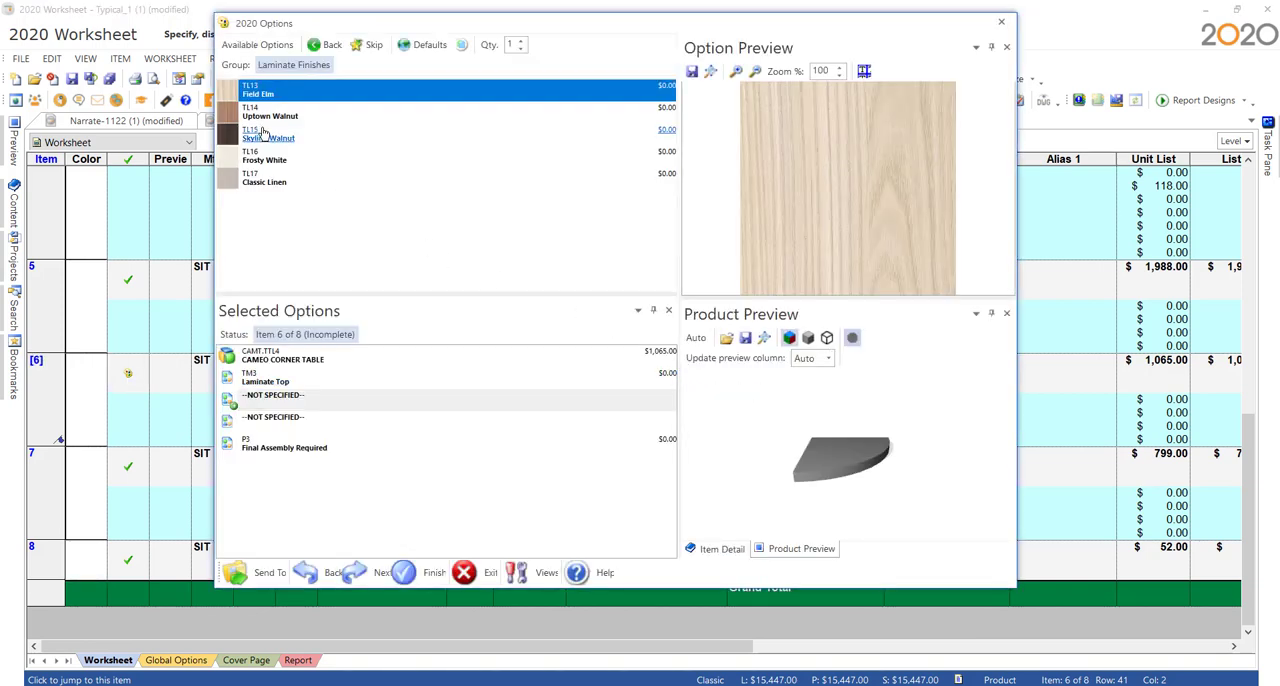
click(262, 128)
click(244, 118)
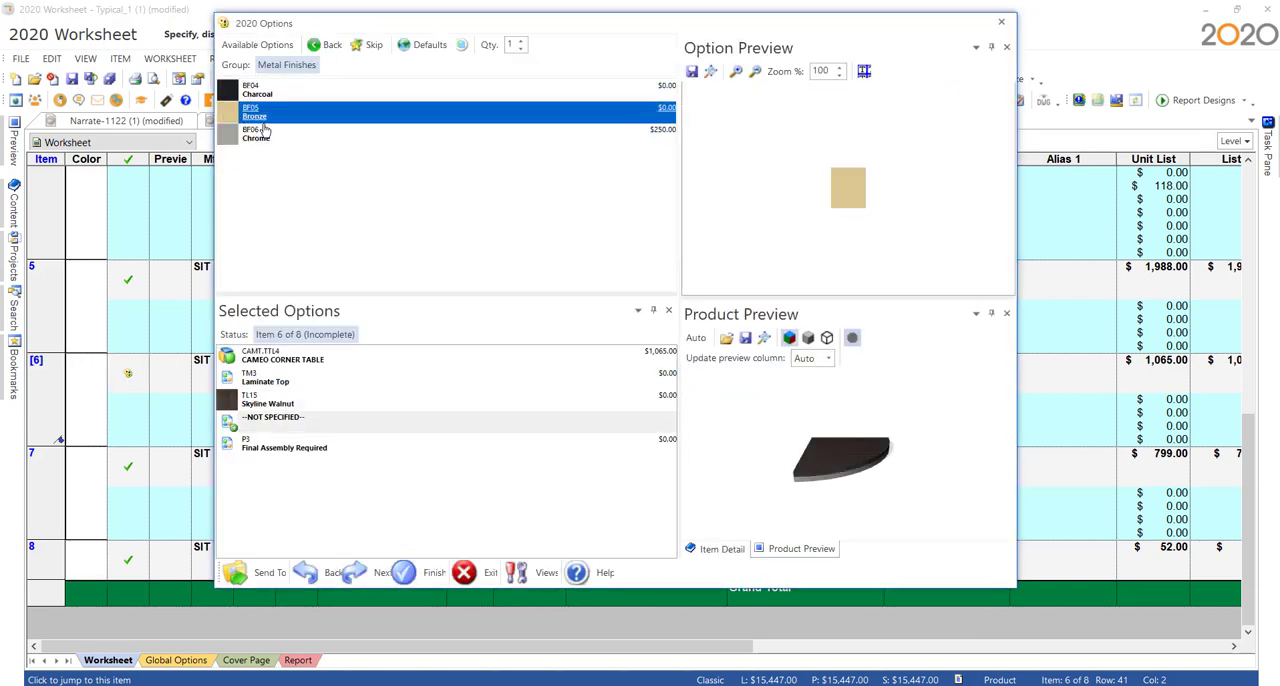
click(430, 572)
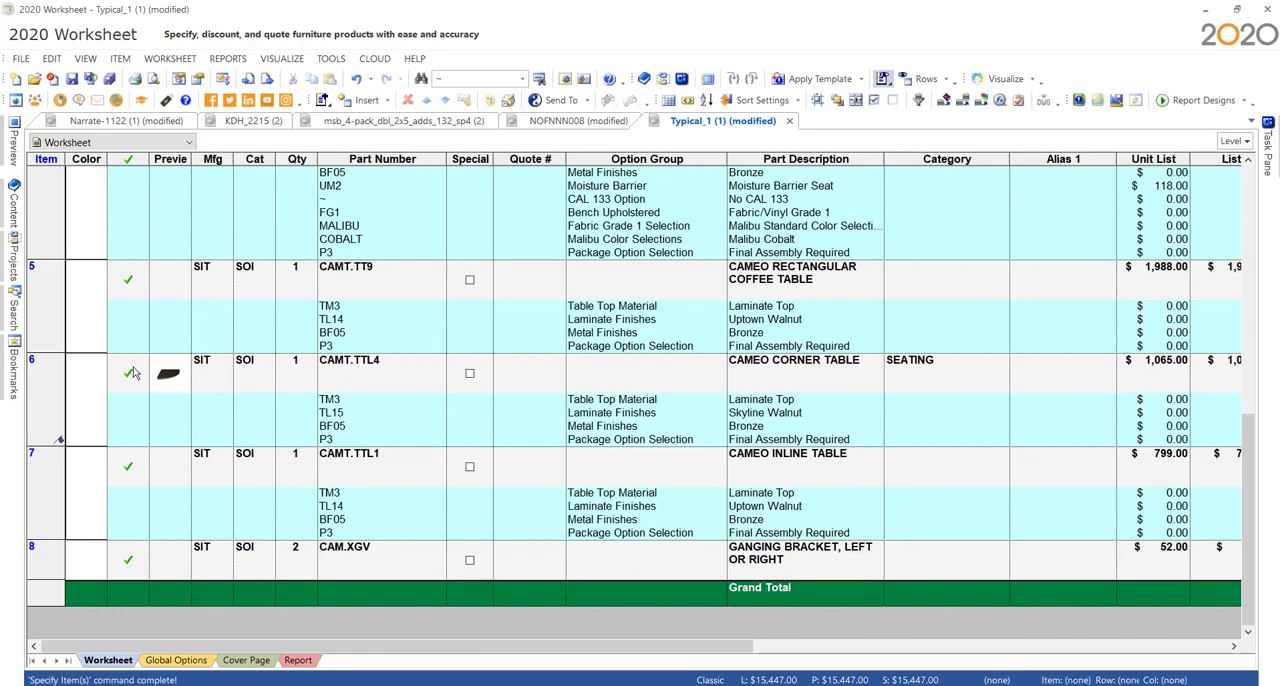
- Rerun the catalog update with item validation on the Typical_1 worksheet and close the validation results
click(943, 100)
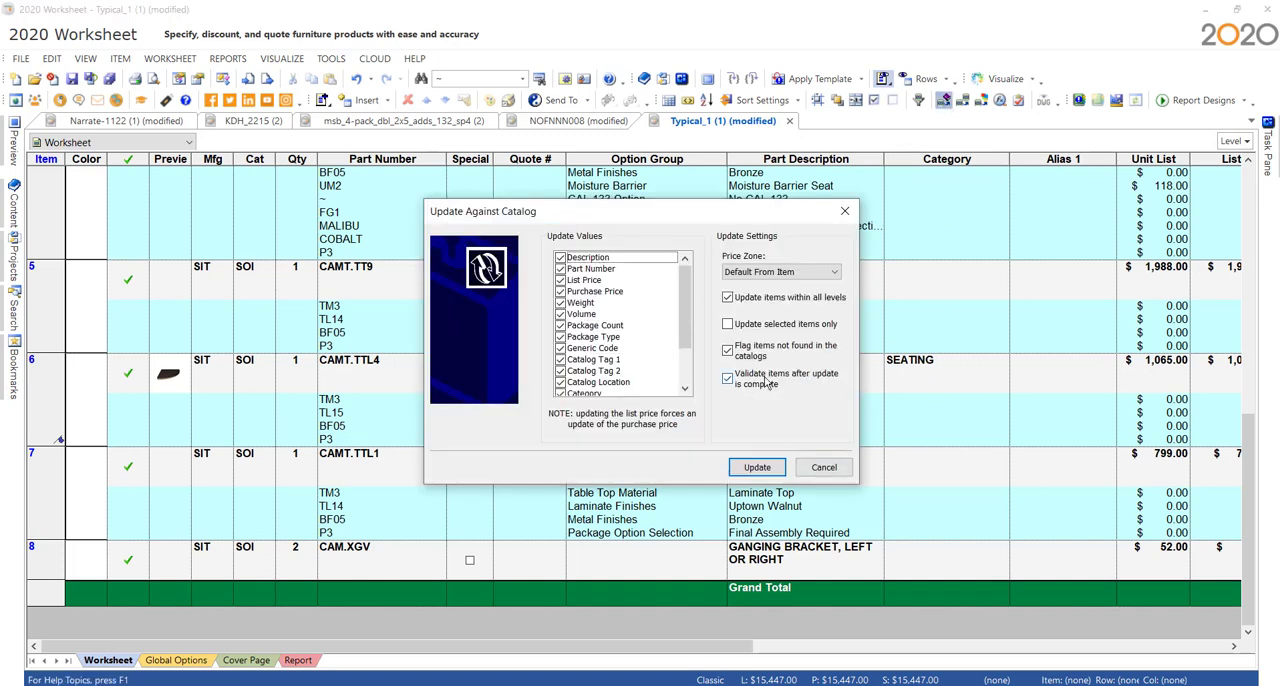
click(769, 474)
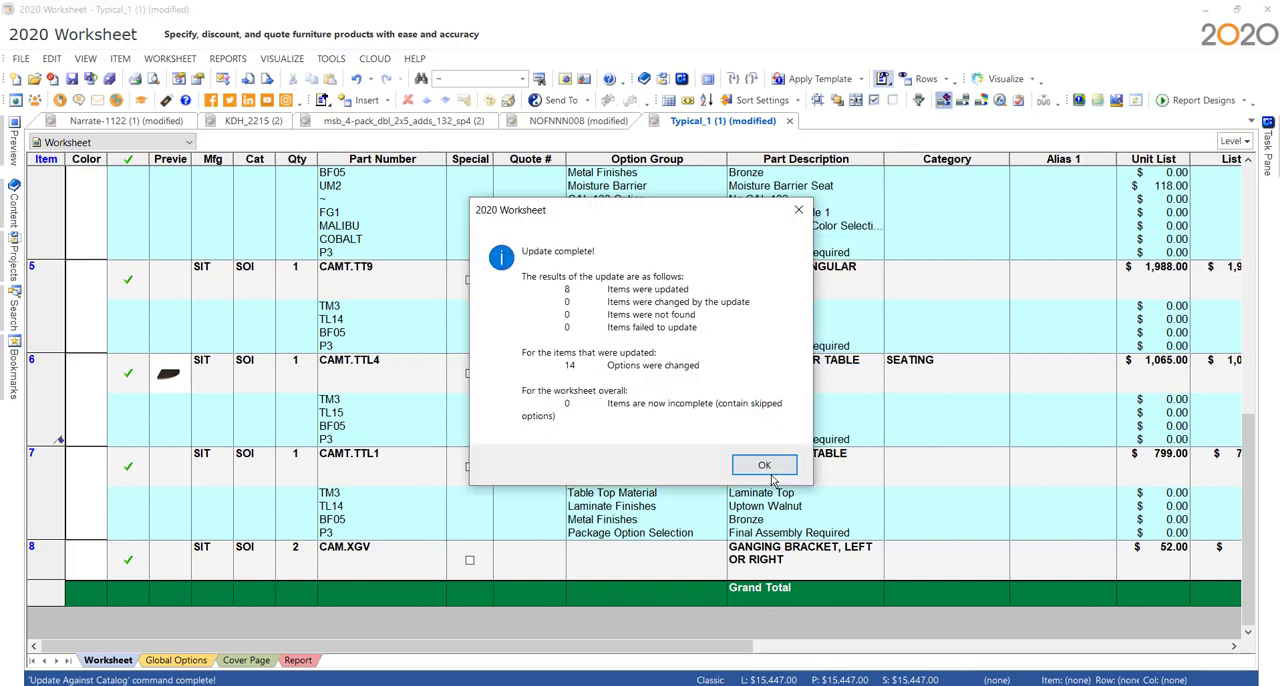
click(766, 472)
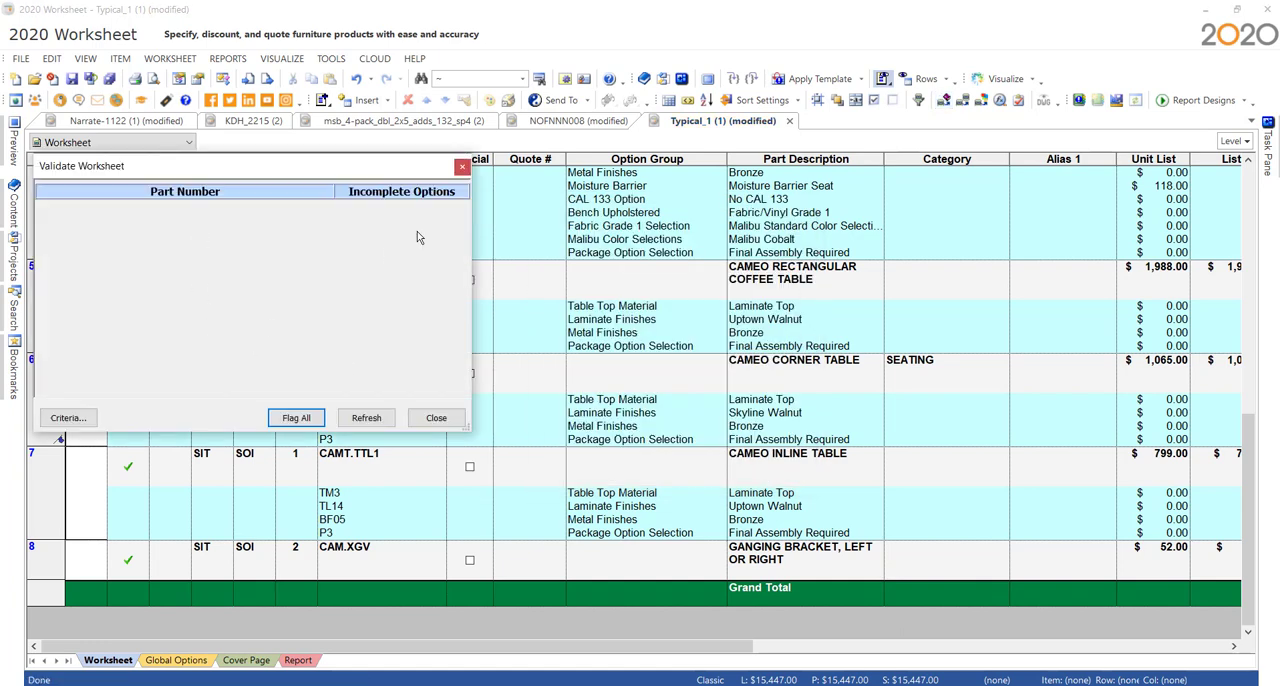
click(461, 167)
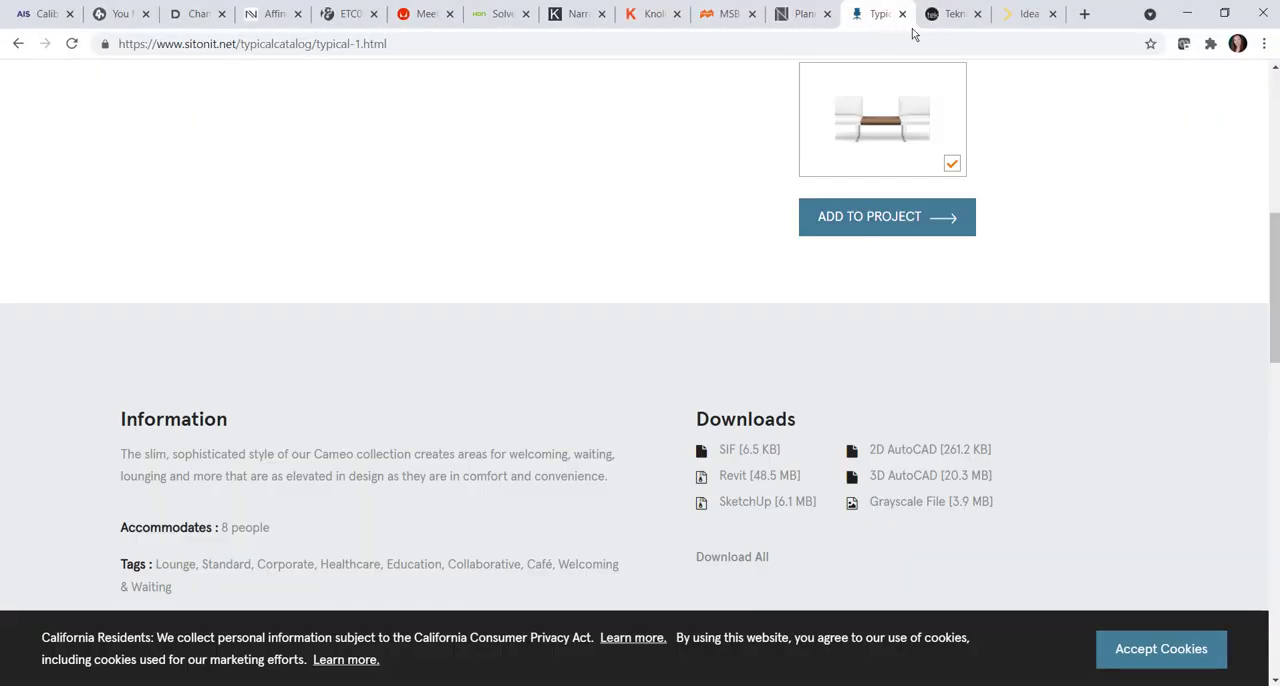
- In the browser, download the all-assets ZIP for Teknion's Routes Layout 06 and open the archive
click(946, 16)
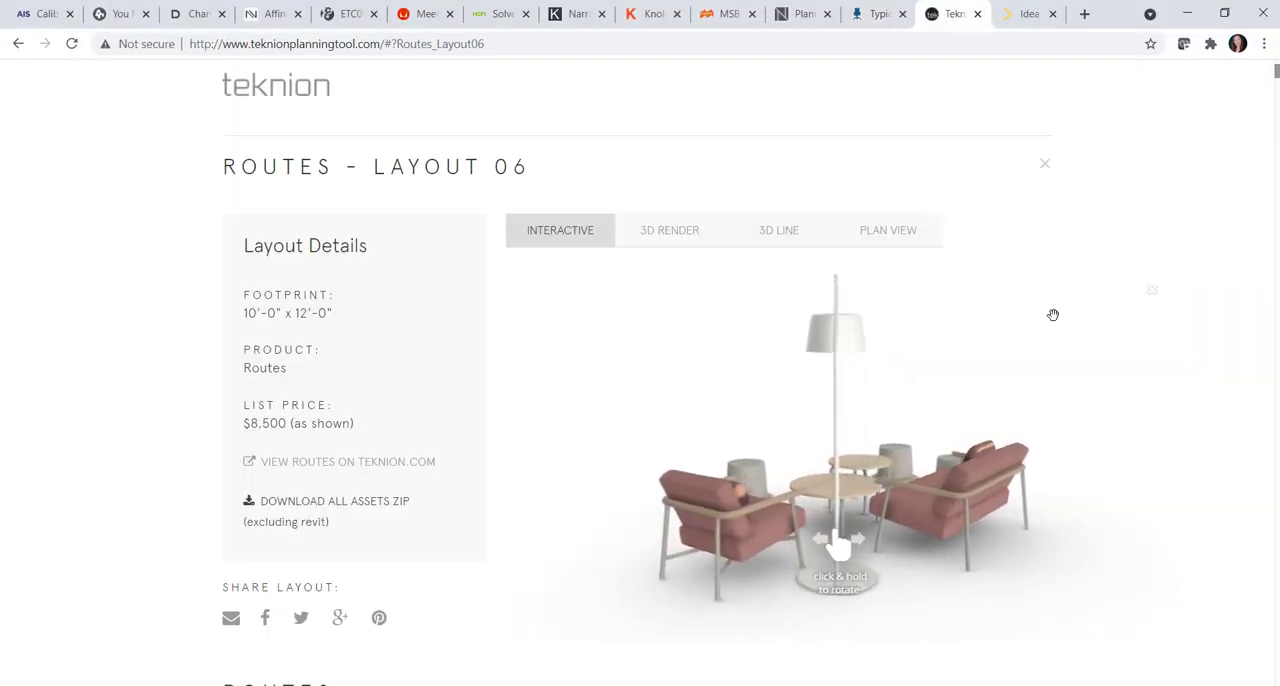
click(338, 510)
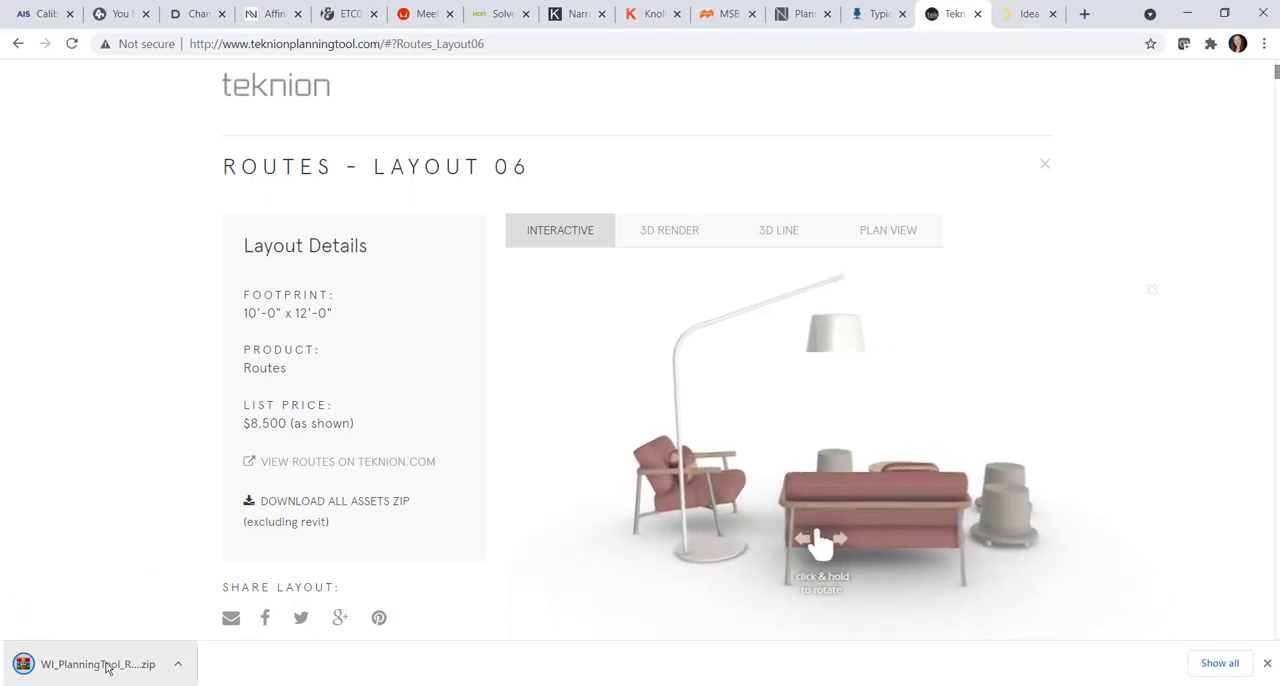
click(108, 665)
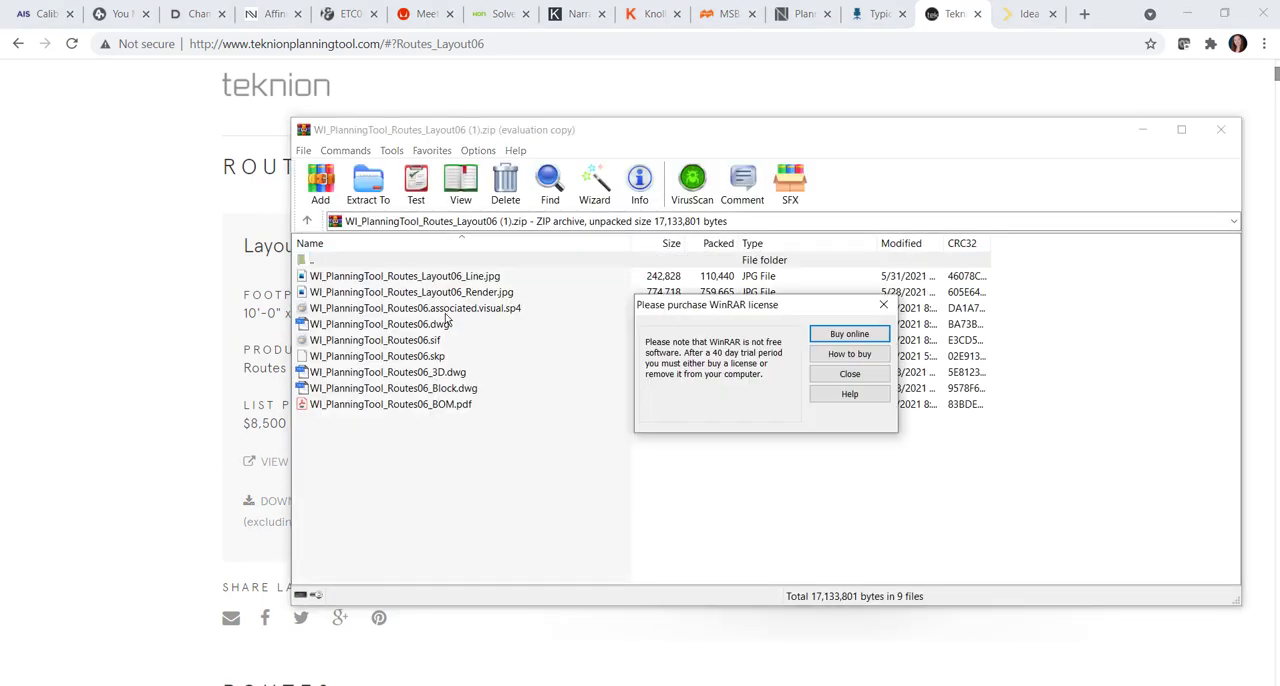
click(850, 372)
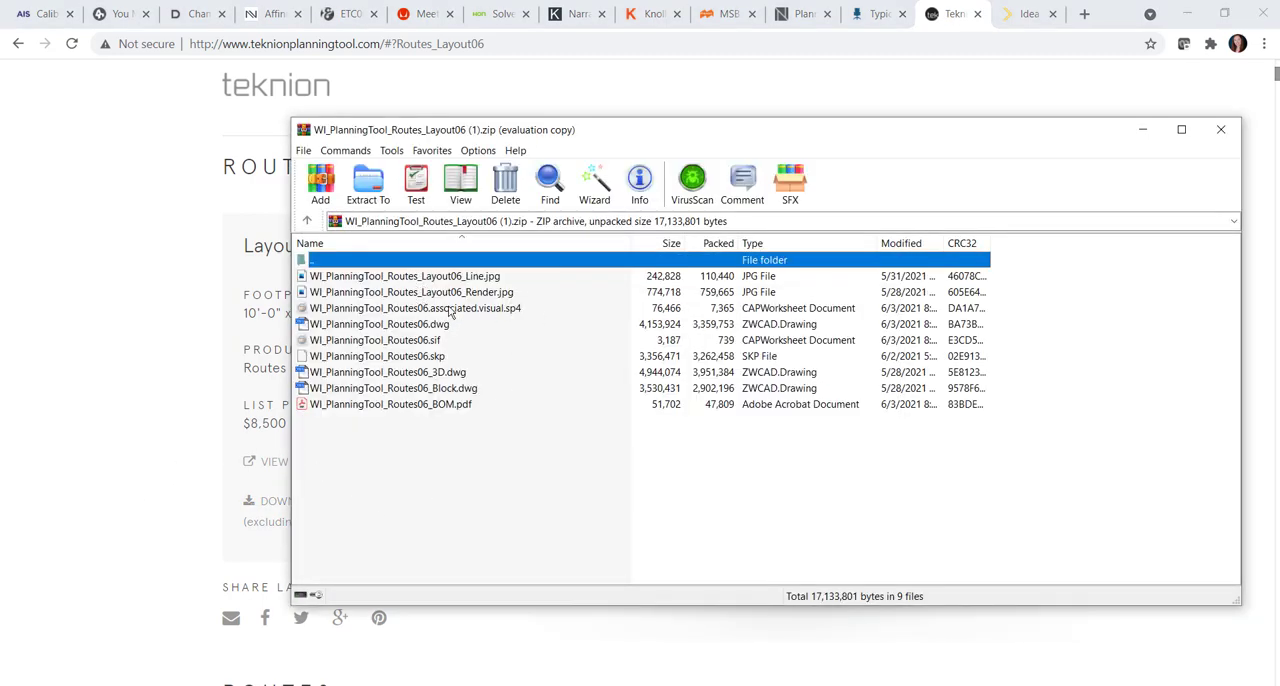
- Open WI_PlanningTool_Routes06.associated.visual.sp4 from the archive in 2020 Worksheet
click(433, 312)
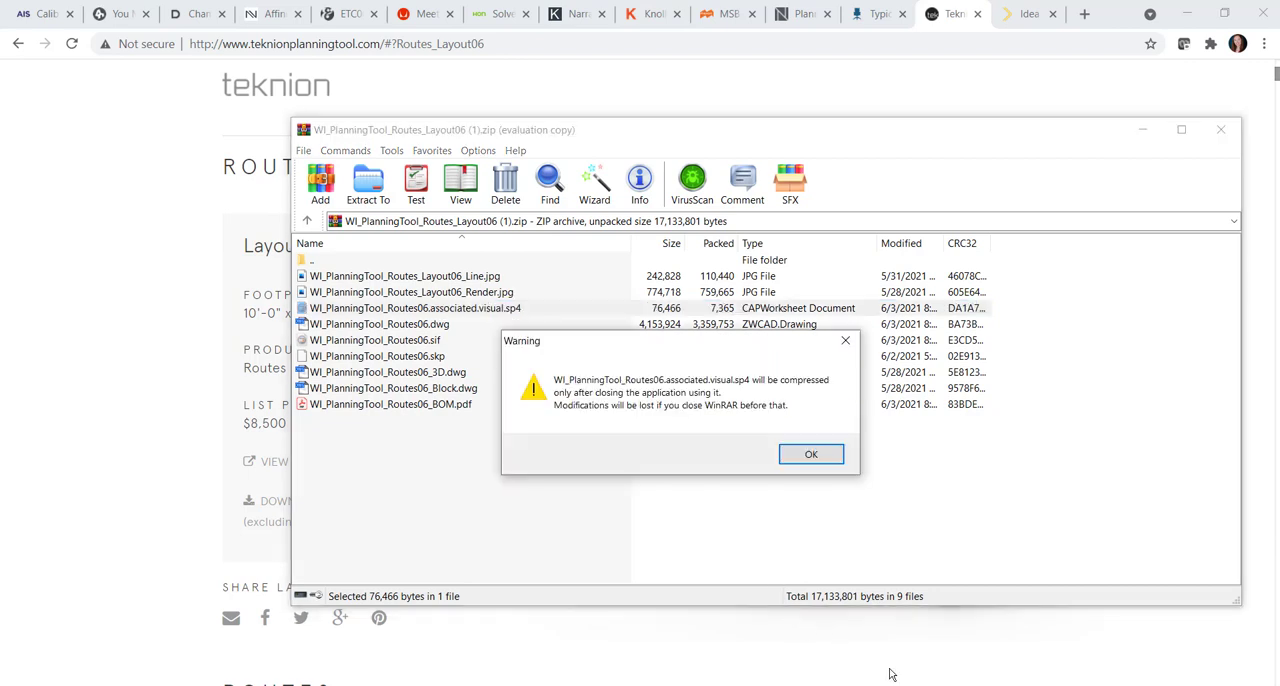
click(805, 459)
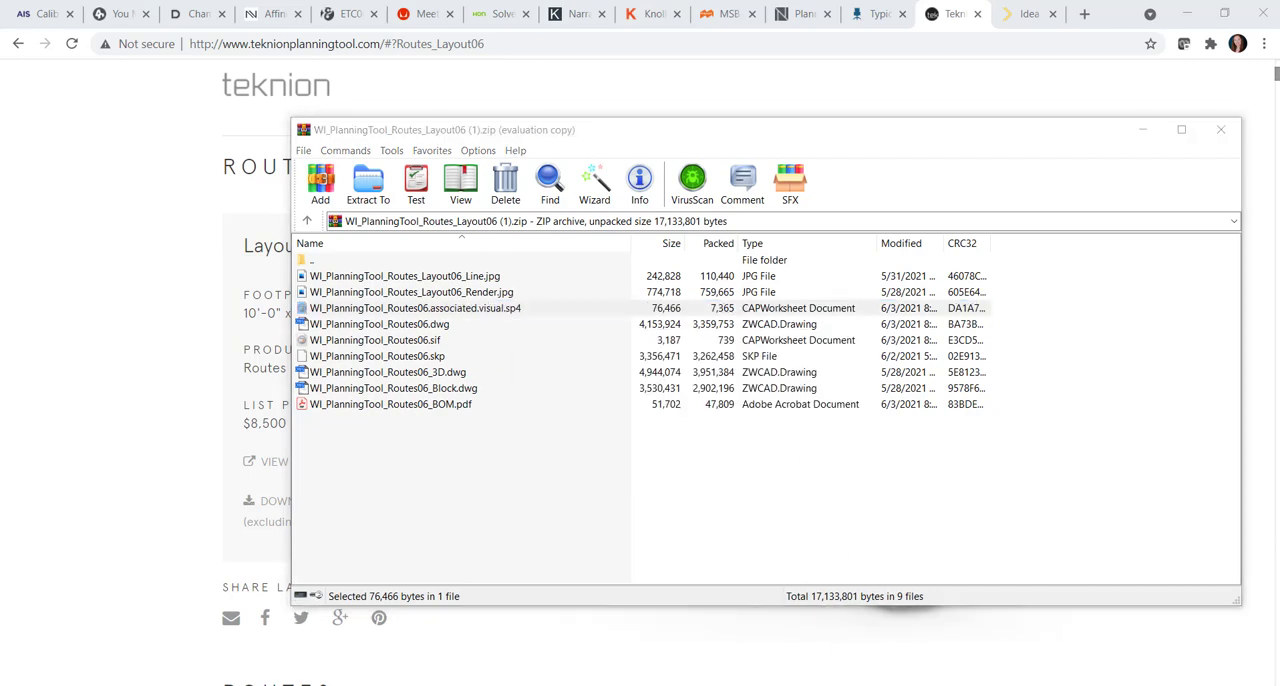
click(1112, 627)
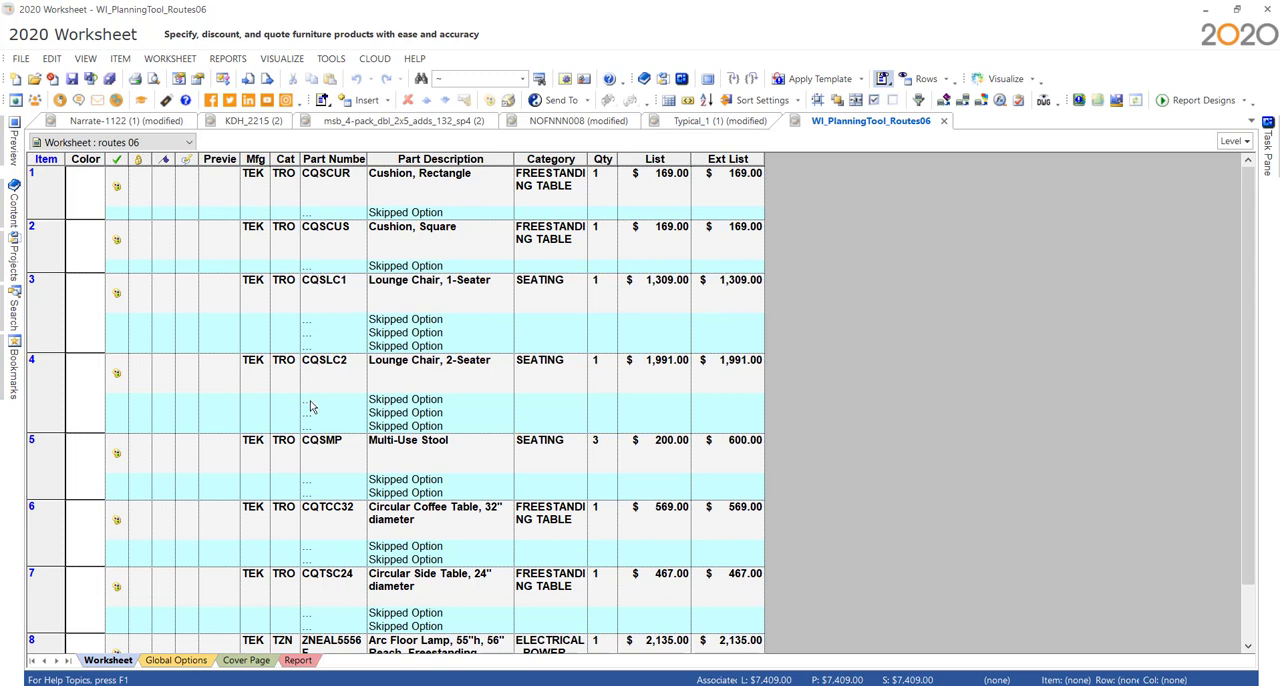
click(335, 380)
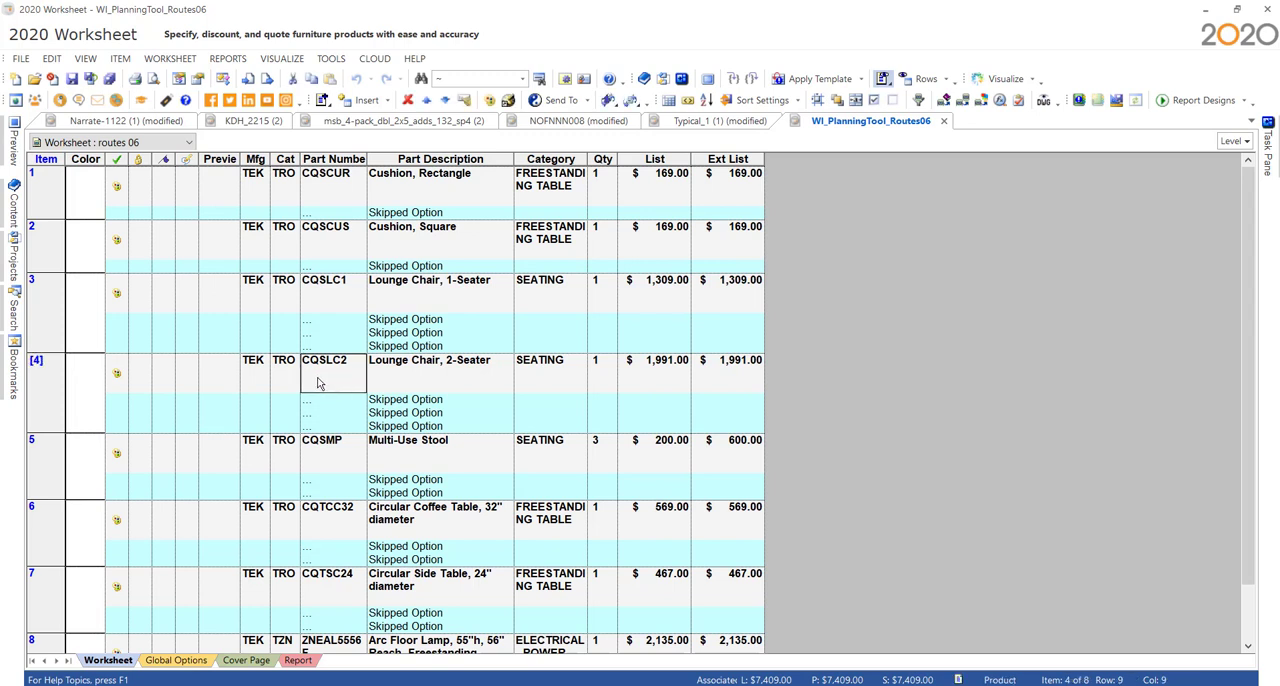
click(334, 304)
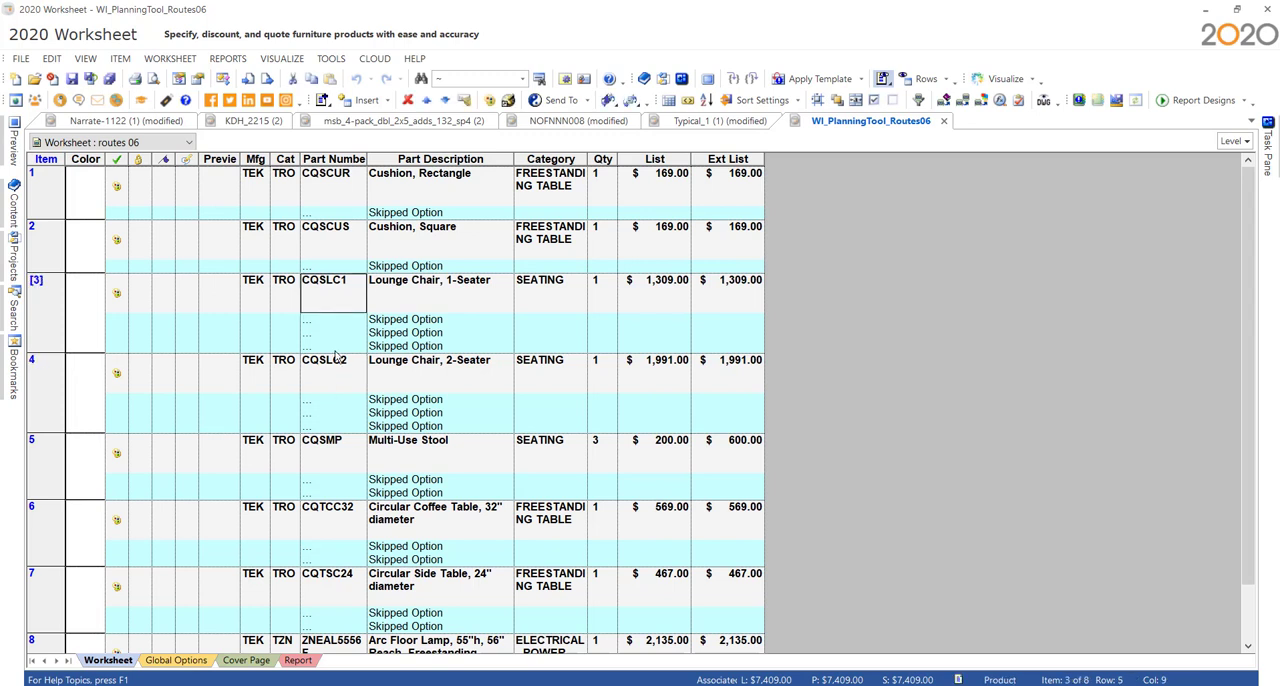
click(337, 371)
click(347, 461)
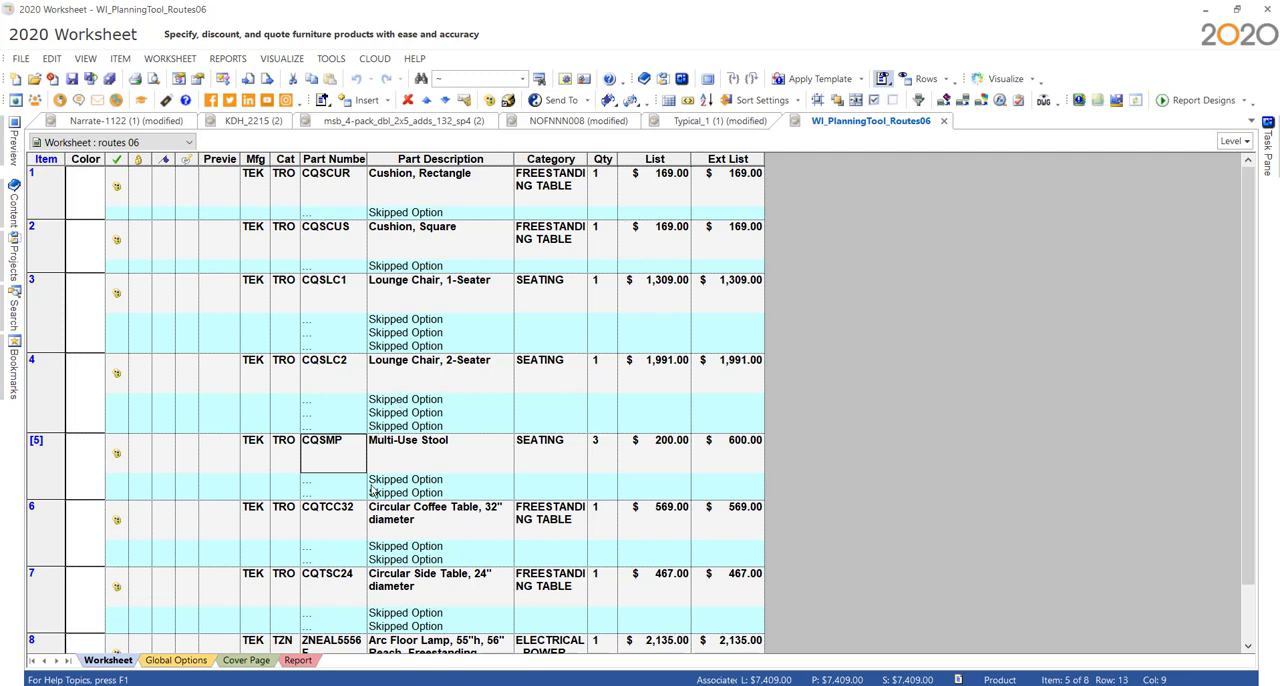
click(444, 389)
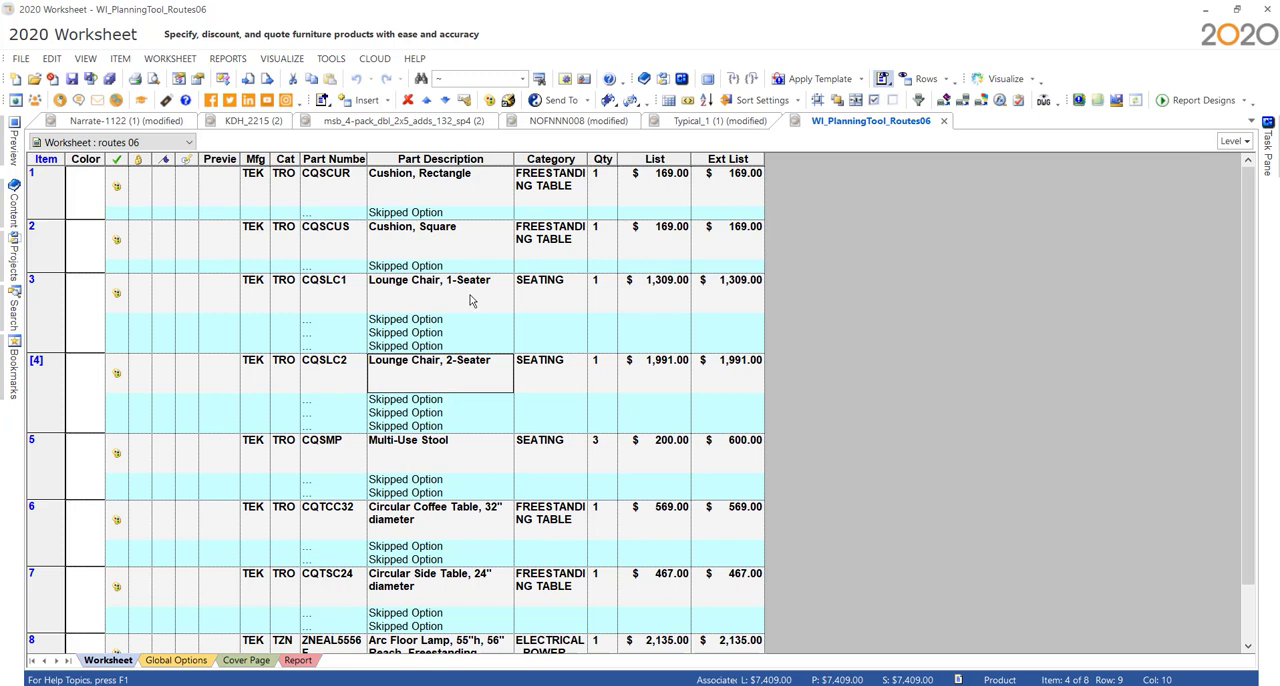
- Show the Option Group column in the Routes 06 worksheet and widen it to fit the full group names
right_click(392, 163)
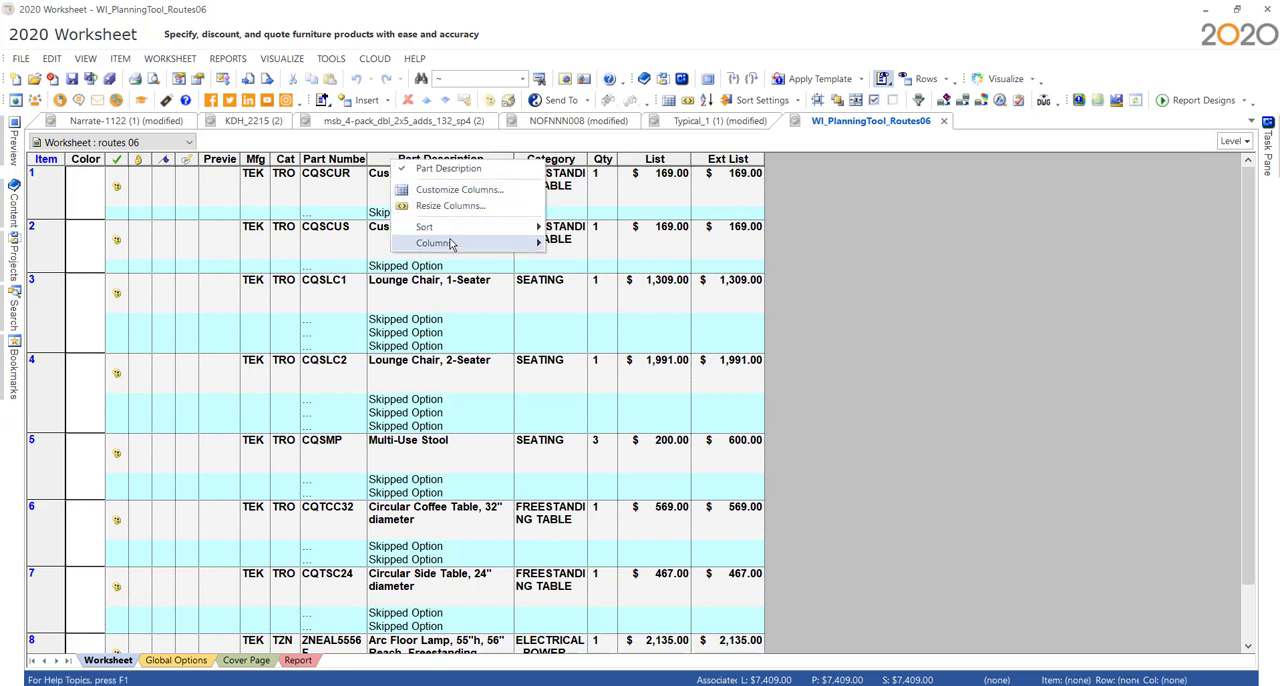
mouse_move(451, 245)
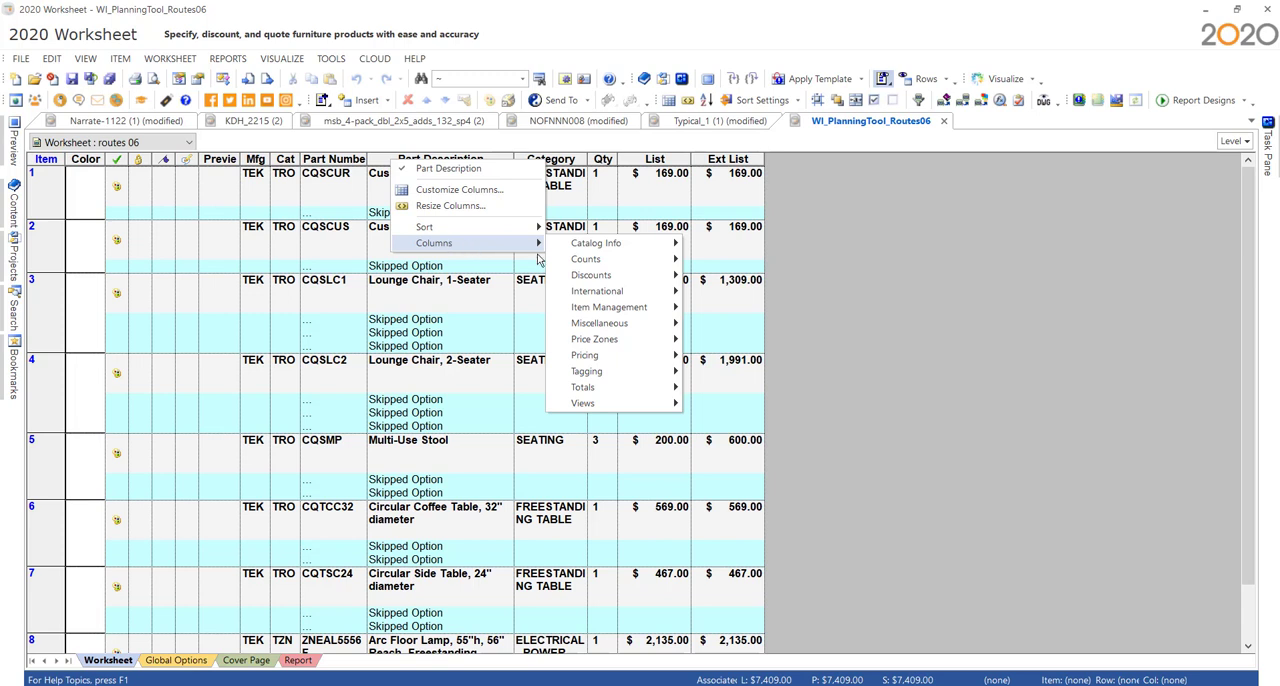
mouse_move(614, 252)
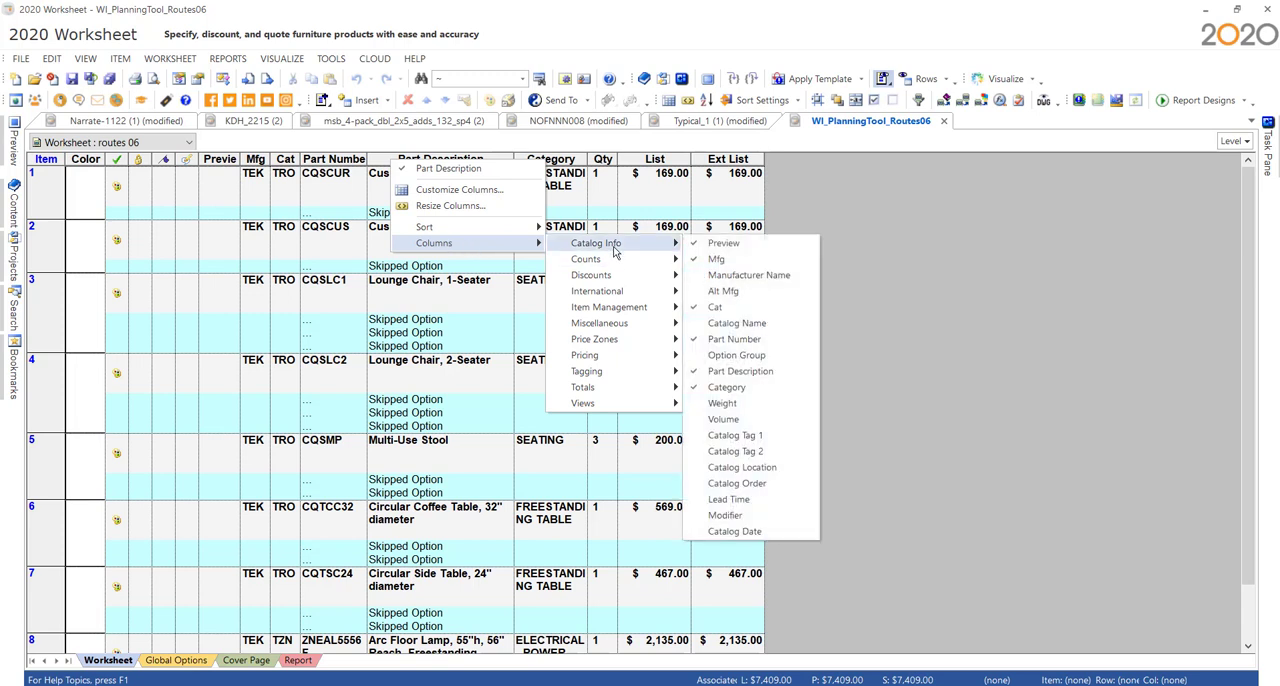
click(740, 355)
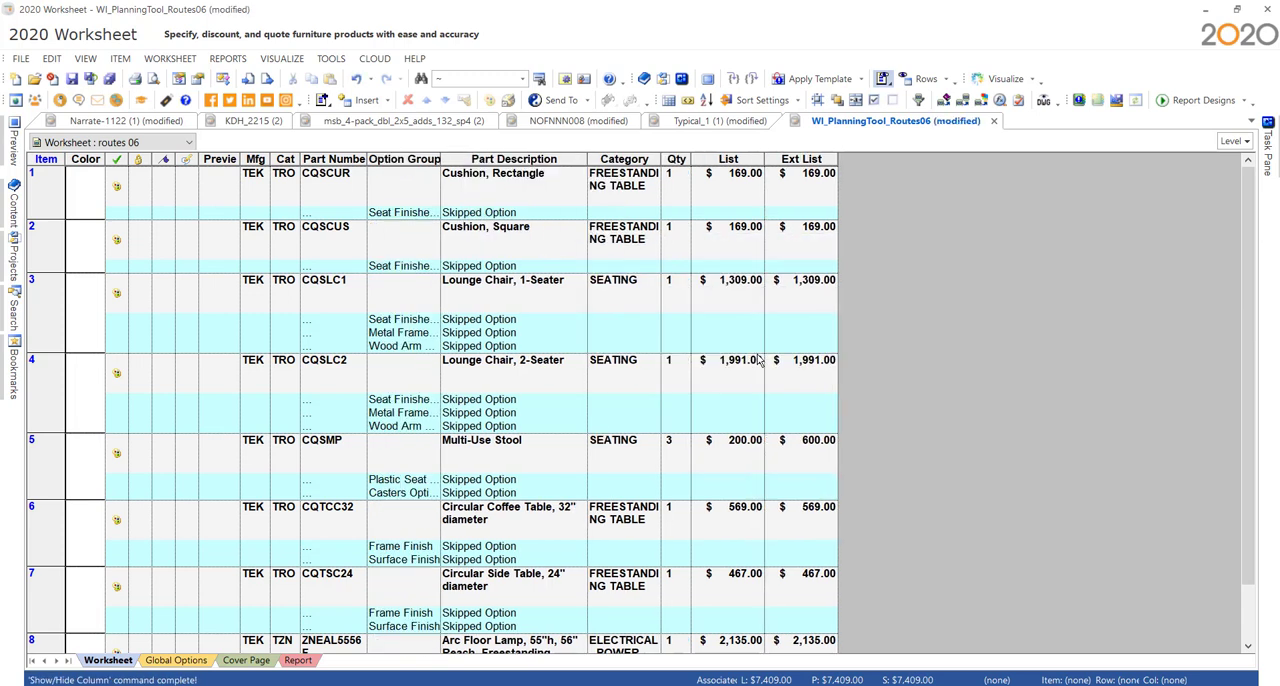
double_click(440, 172)
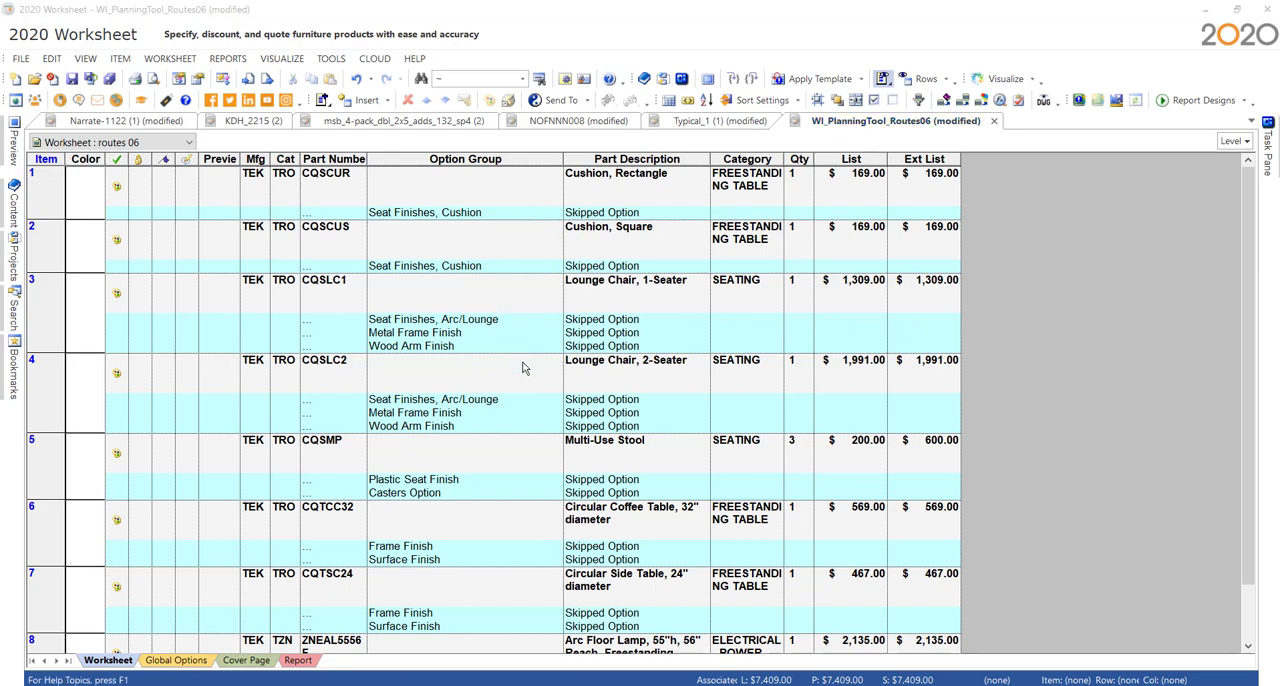
- Specify the 1-seater lounge chair CQSLC1 with seat finish Fabric Grade 9, Ephemera in Phosphene, and finish with its frame options unspecified
click(118, 297)
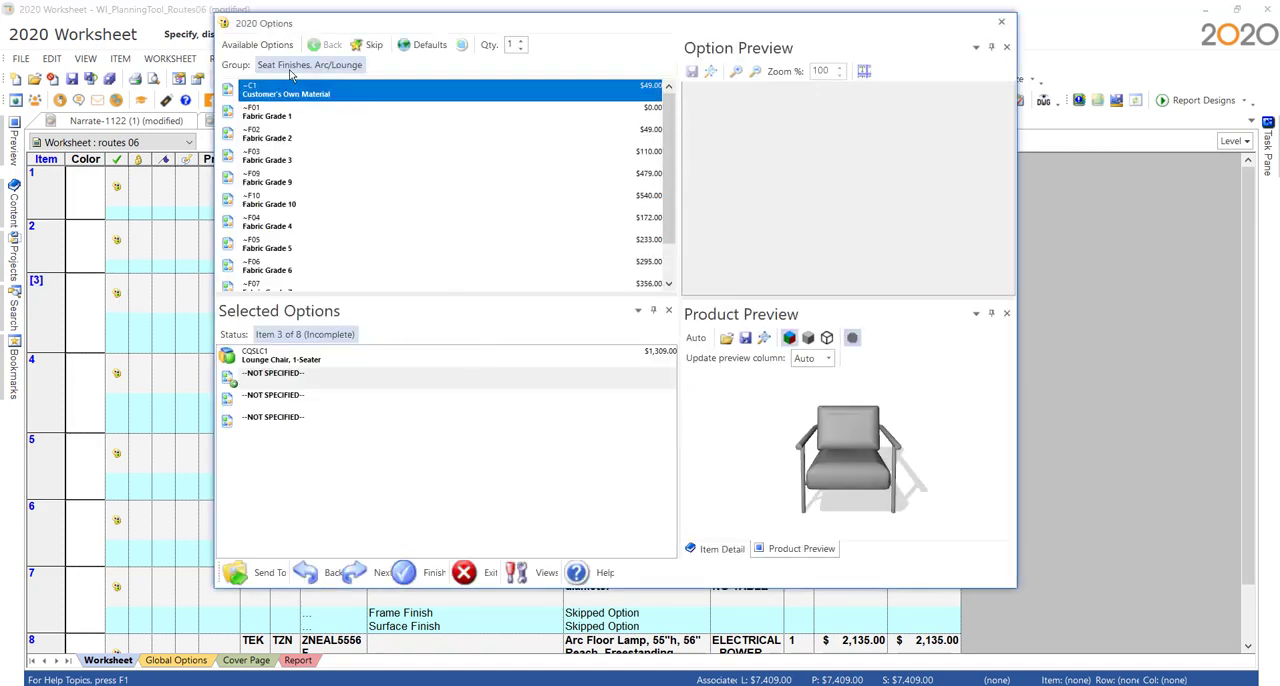
click(286, 119)
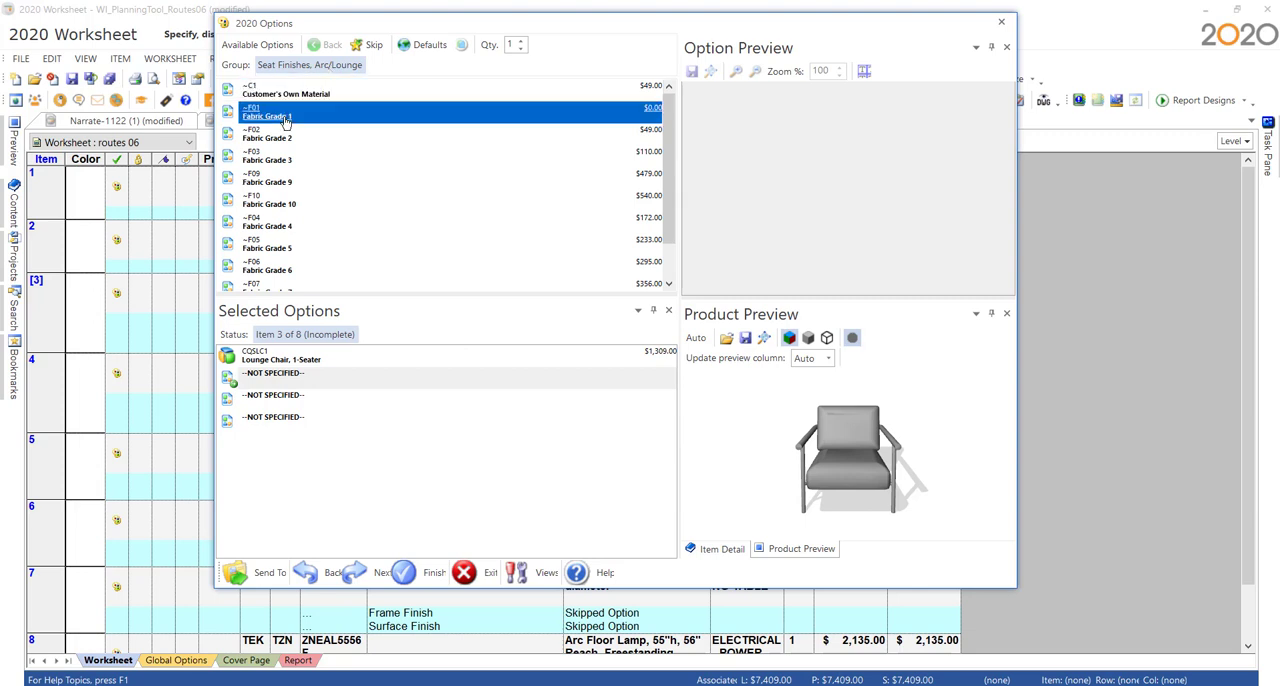
double_click(290, 180)
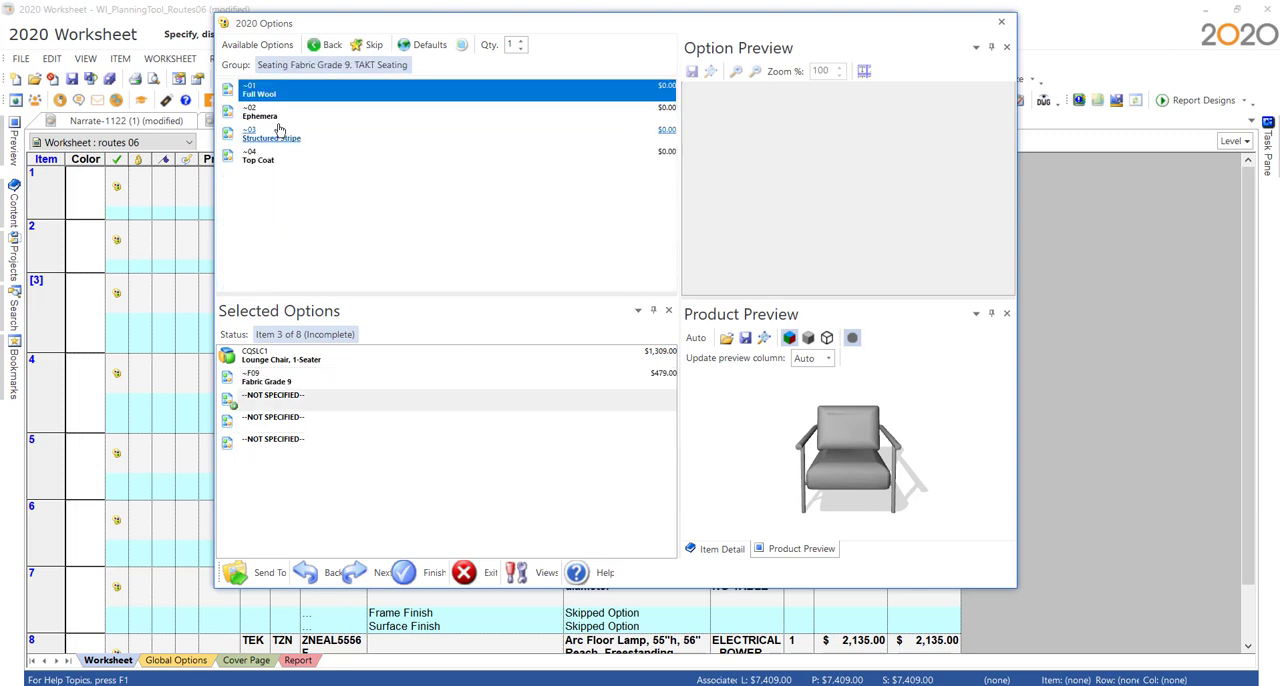
double_click(272, 113)
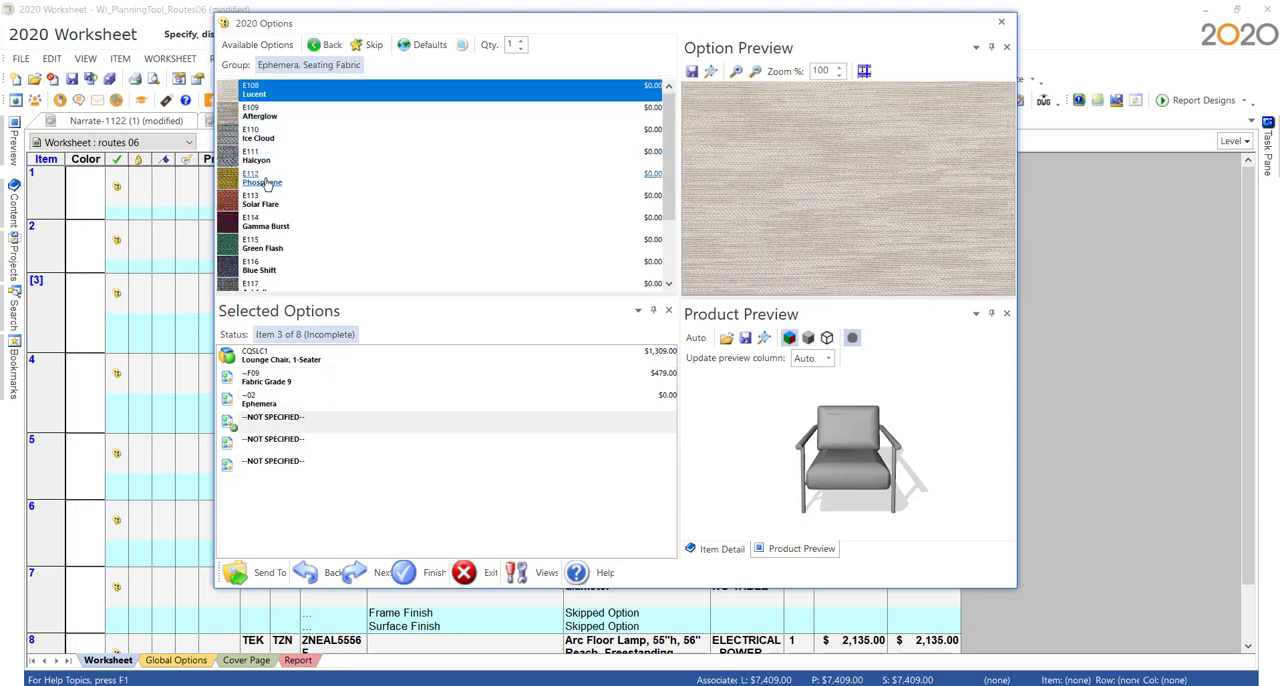
double_click(266, 184)
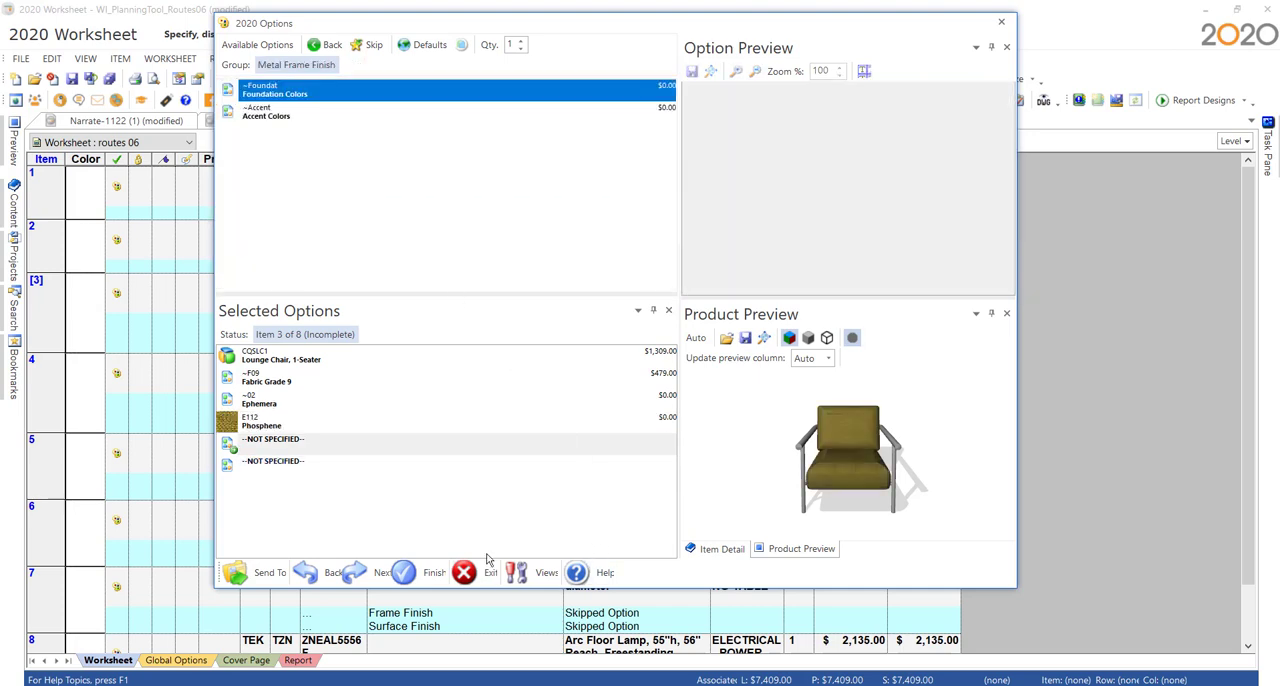
click(410, 572)
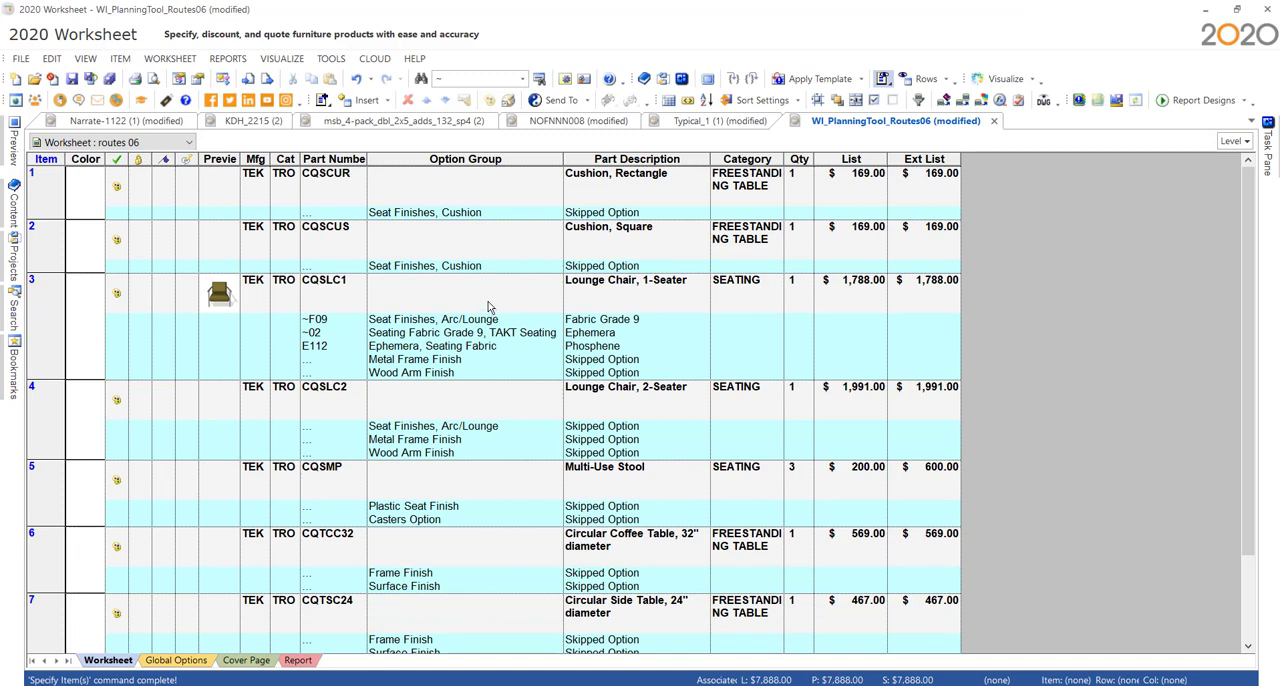
- Add the Unit List pricing column to the Routes 06 worksheet
right_click(517, 166)
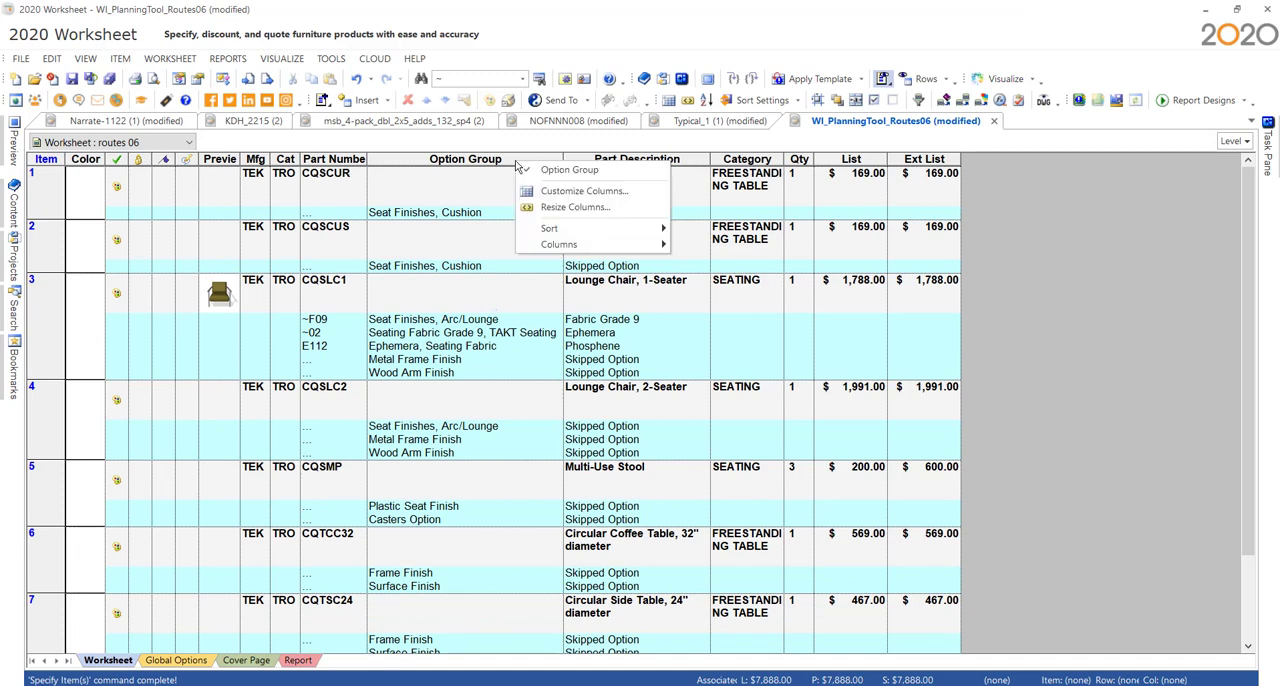
mouse_move(601, 246)
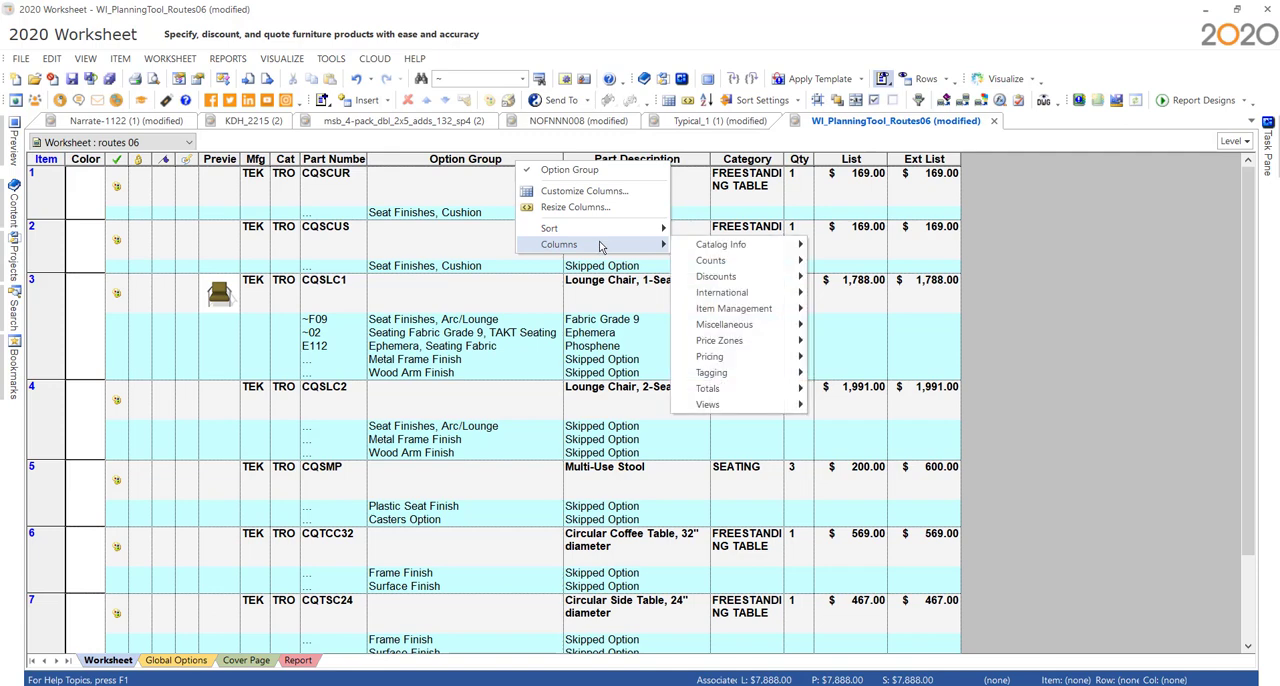
mouse_move(722, 358)
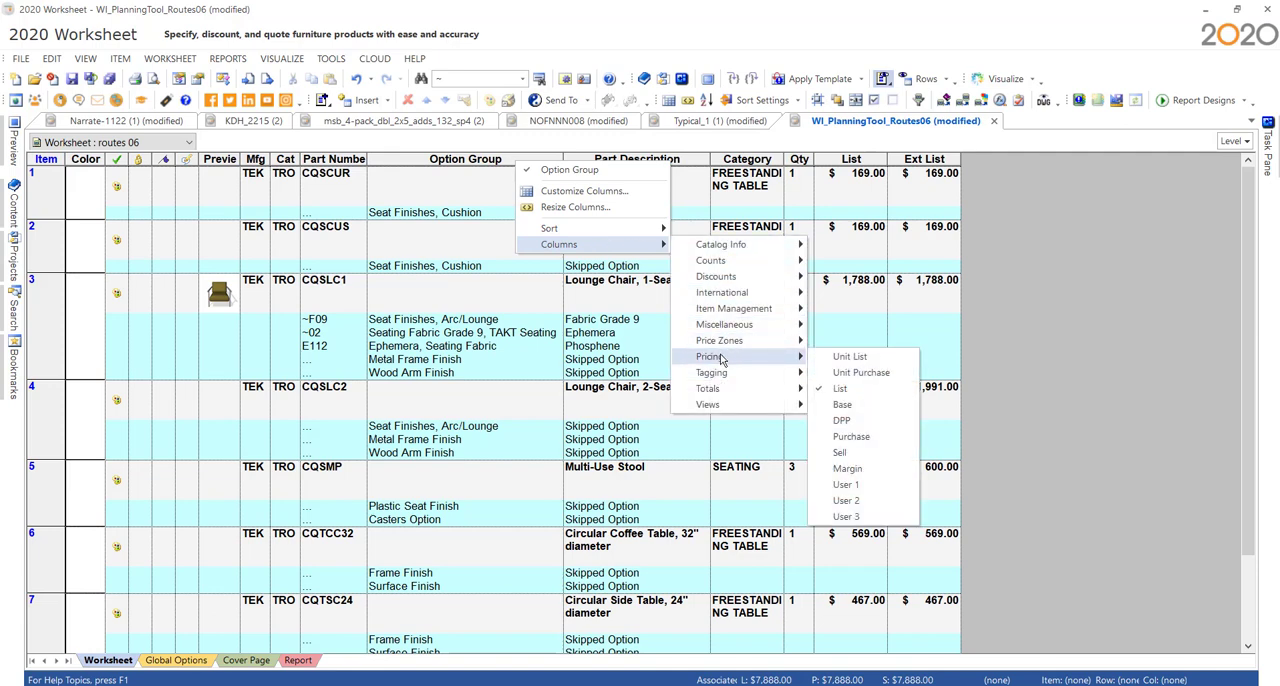
click(871, 358)
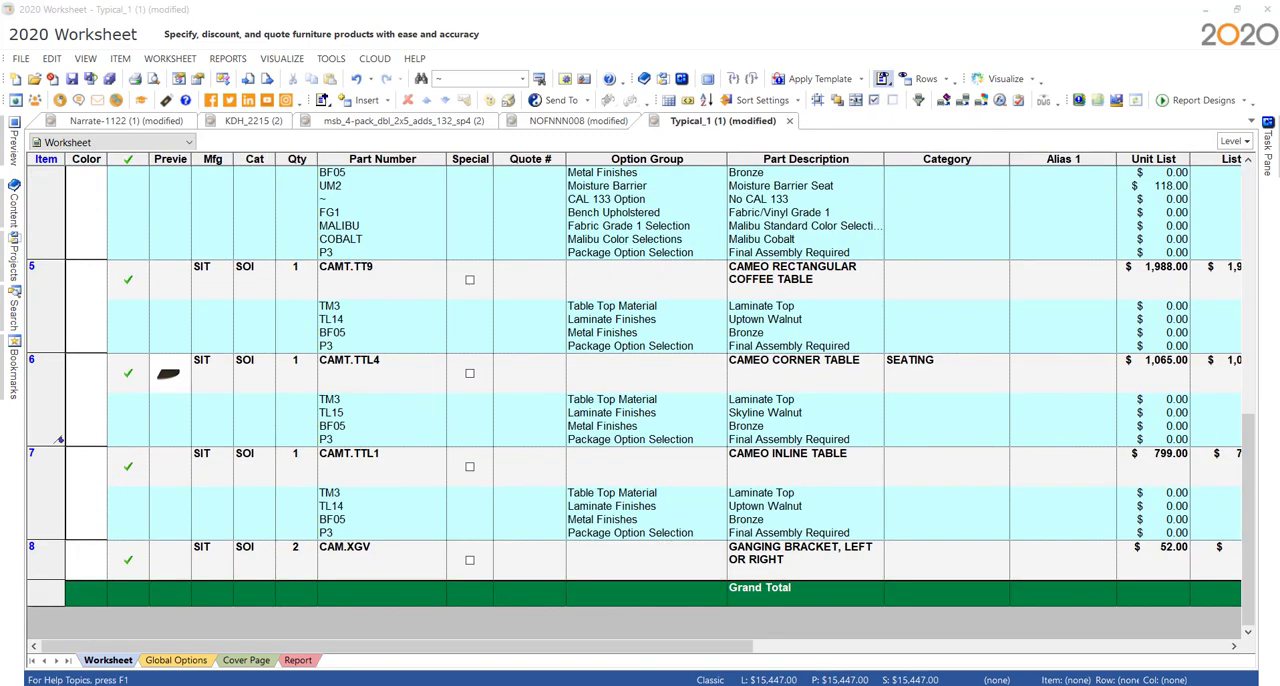
- In the browser, download the 02 030.sp4 file of idea starter 02-030 from Trendway's Idea Starters page
click(300, 685)
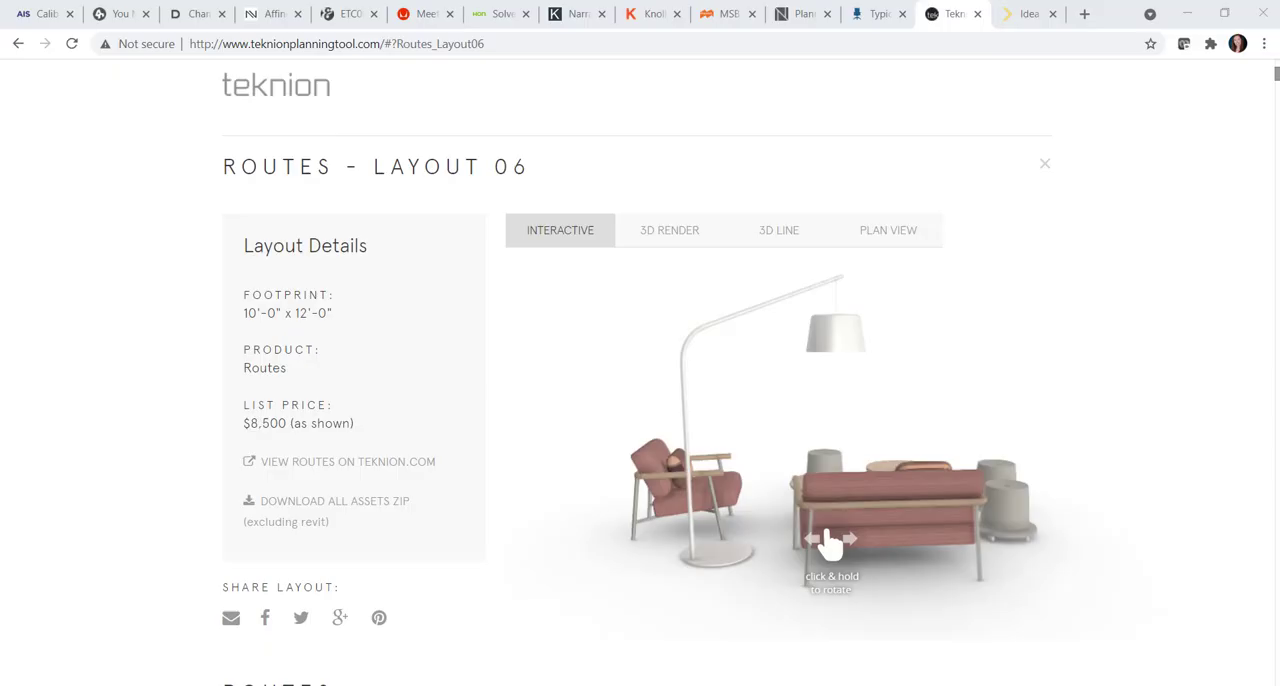
click(1034, 22)
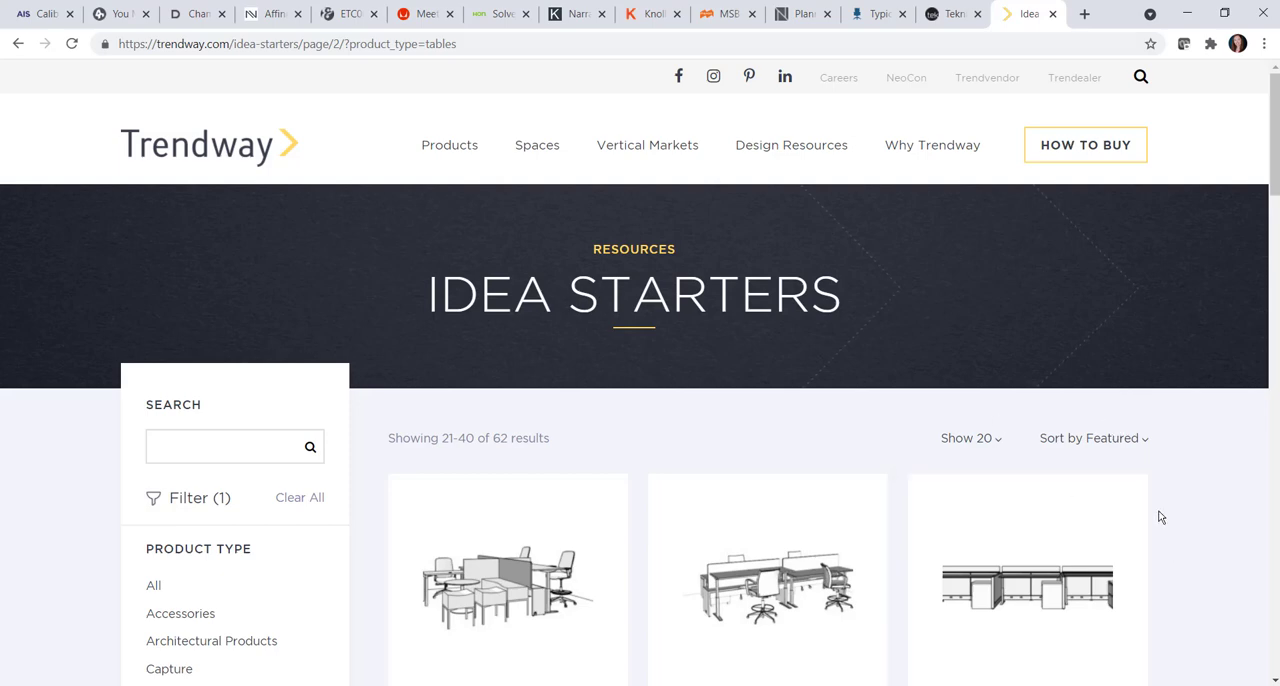
scroll(1145, 440, down, 5)
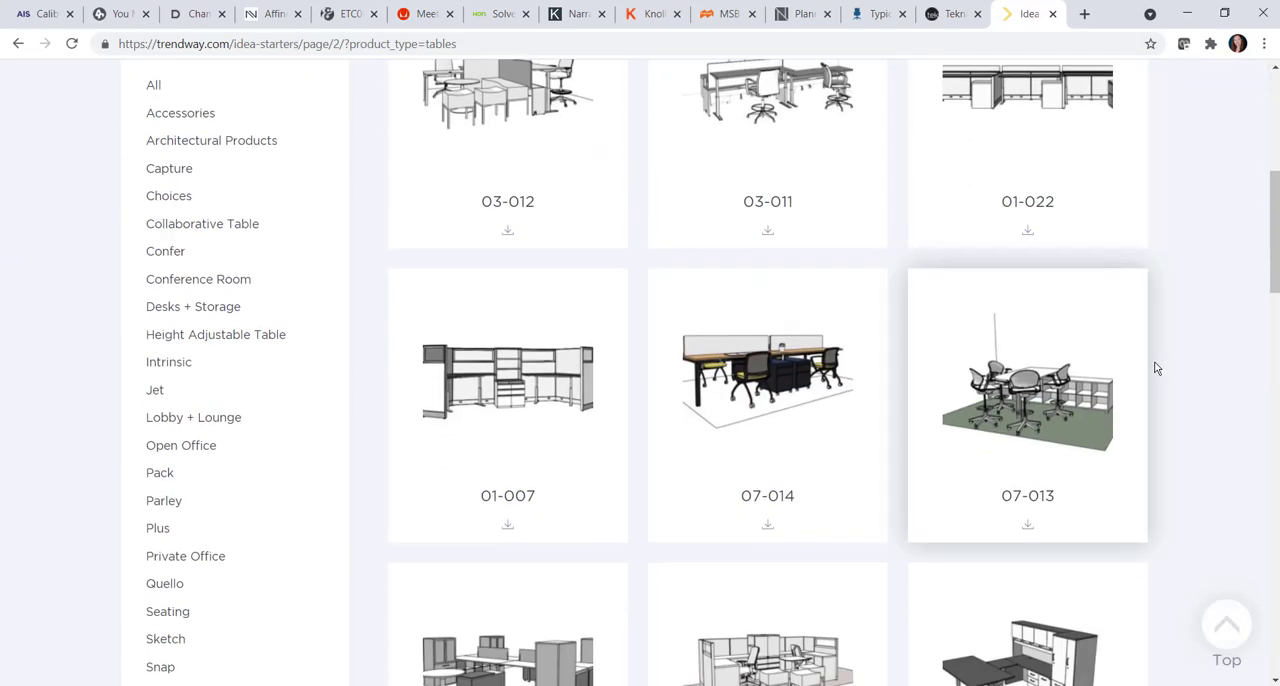
scroll(1155, 369, down, 2)
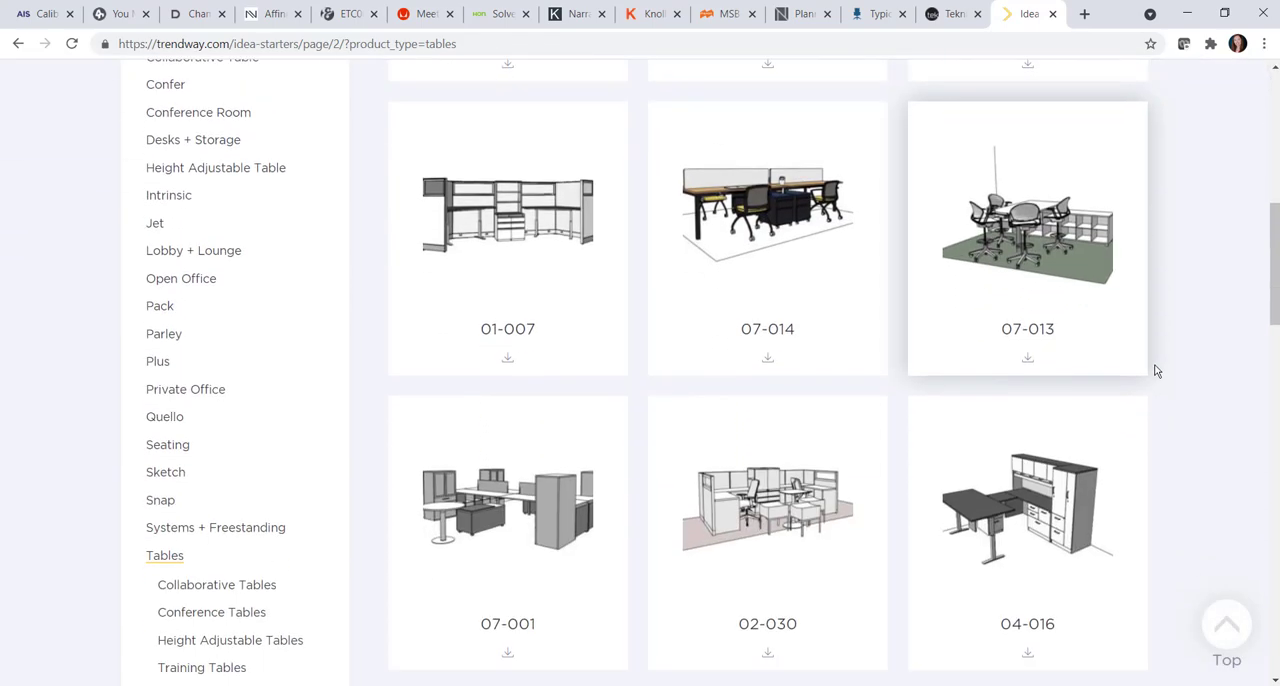
scroll(1155, 371, down, 1)
click(766, 569)
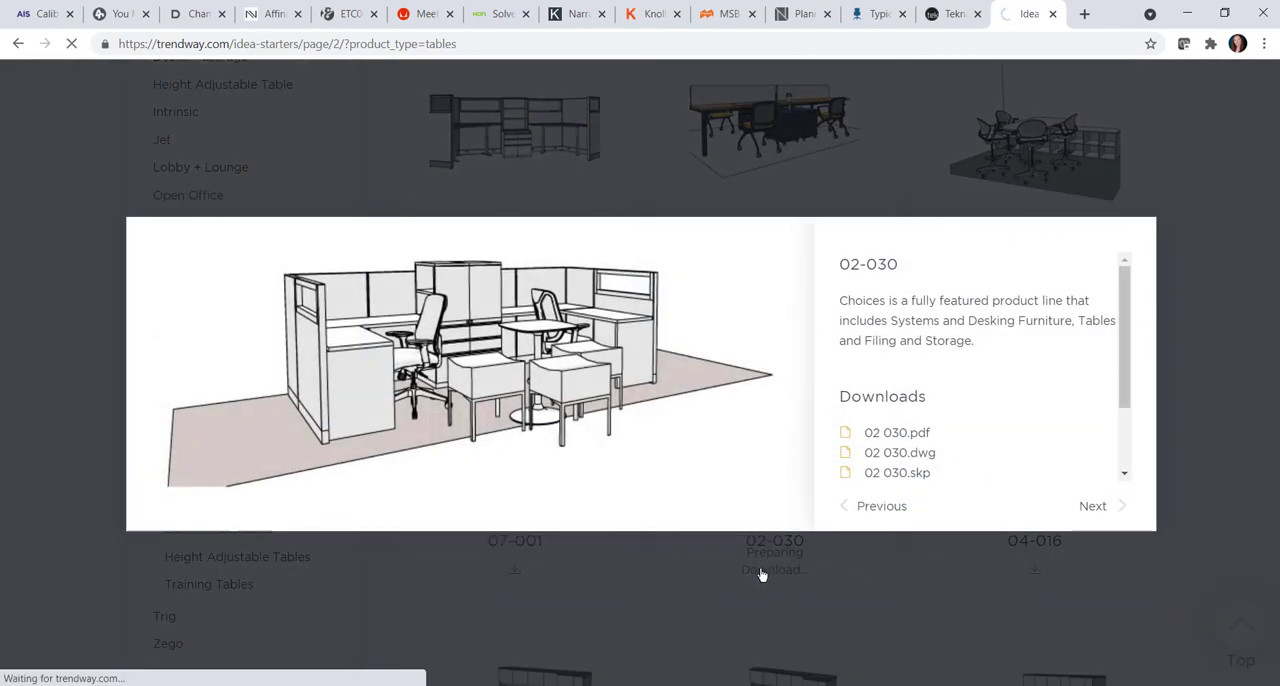
scroll(990, 434, down, 2)
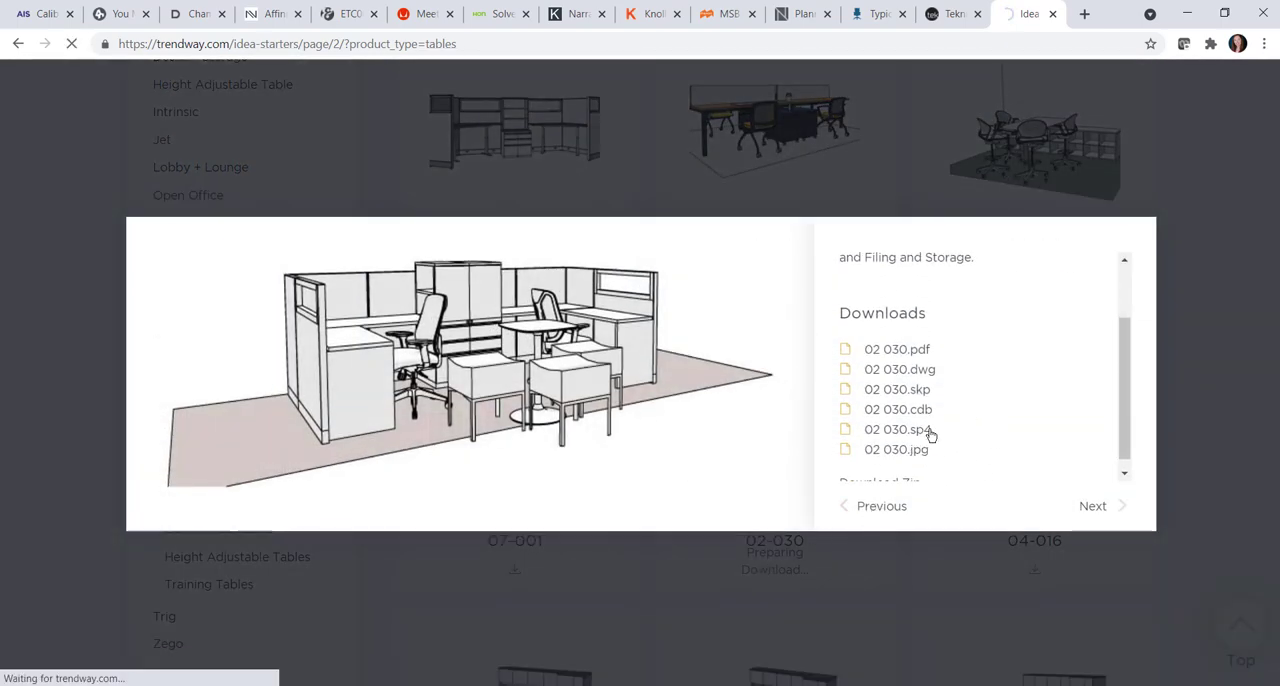
click(928, 430)
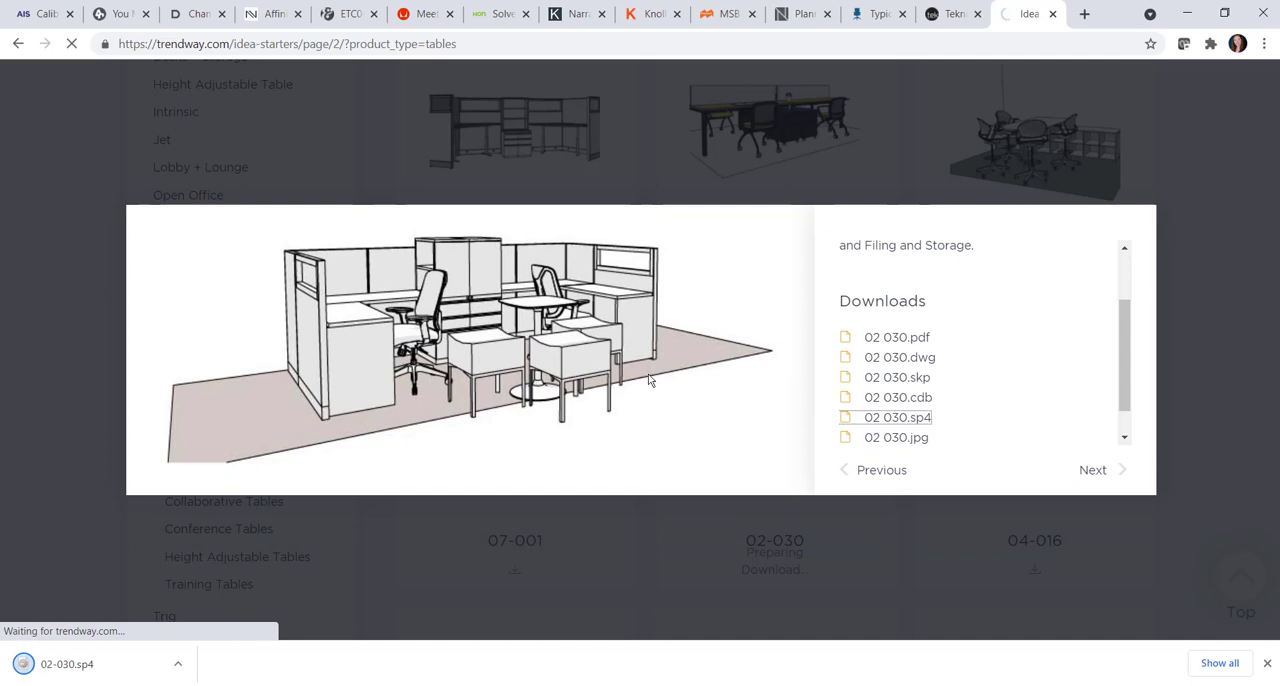
- Open the downloaded 02-030.sp4 in 2020 Worksheet
click(90, 663)
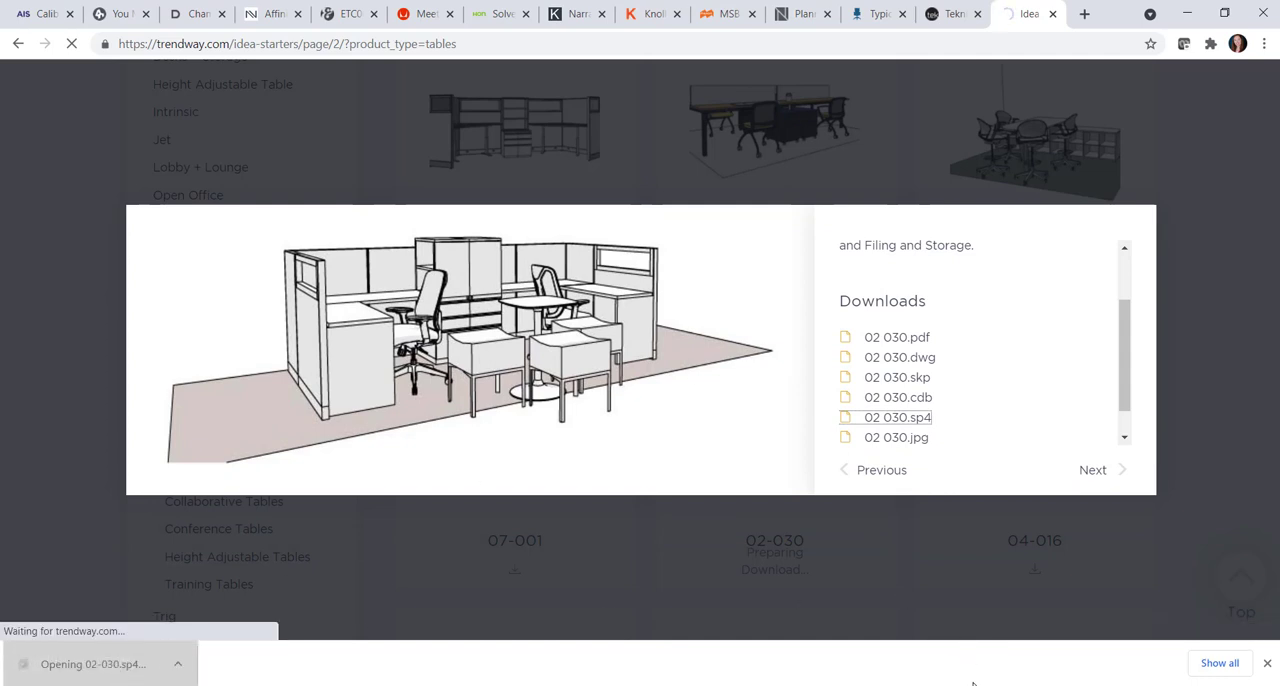
mouse_move(912, 682)
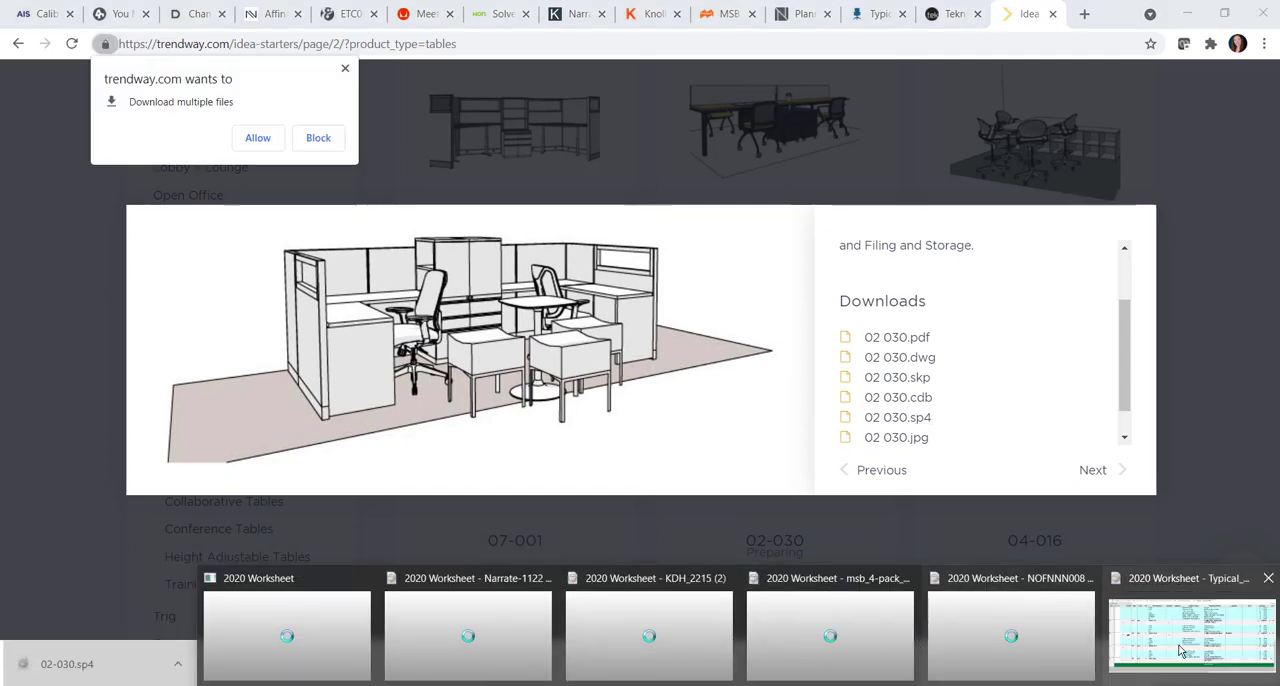
click(1173, 645)
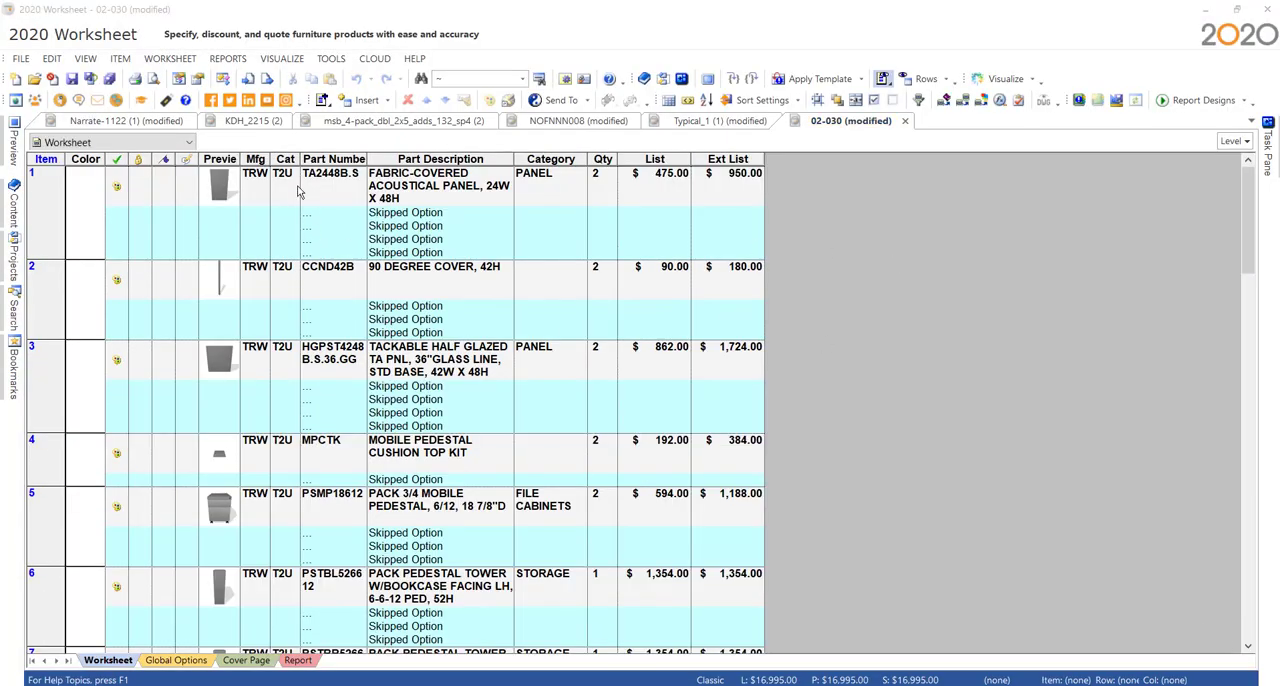
- Review the Trendway 02-030 worksheet from its first item to the grand total, checking part numbers, manufacturers and skipped options
scroll(290, 230, down, 2)
scroll(290, 230, down, 7)
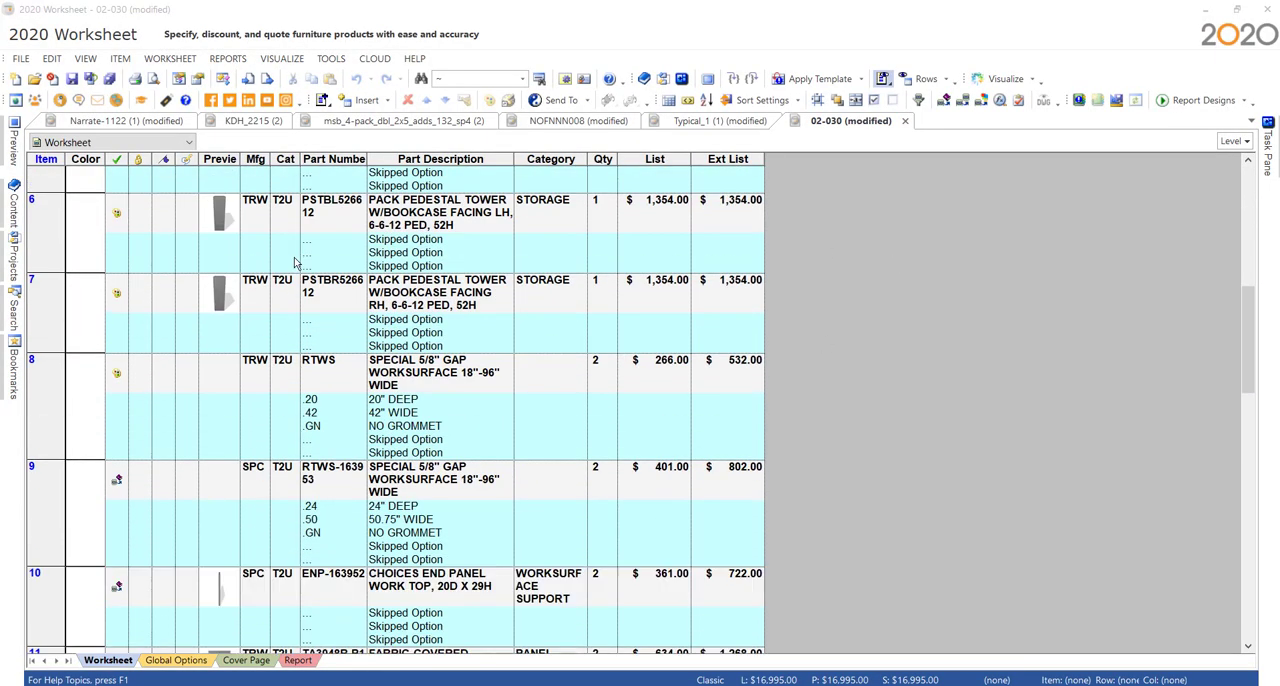
scroll(293, 321, down, 1)
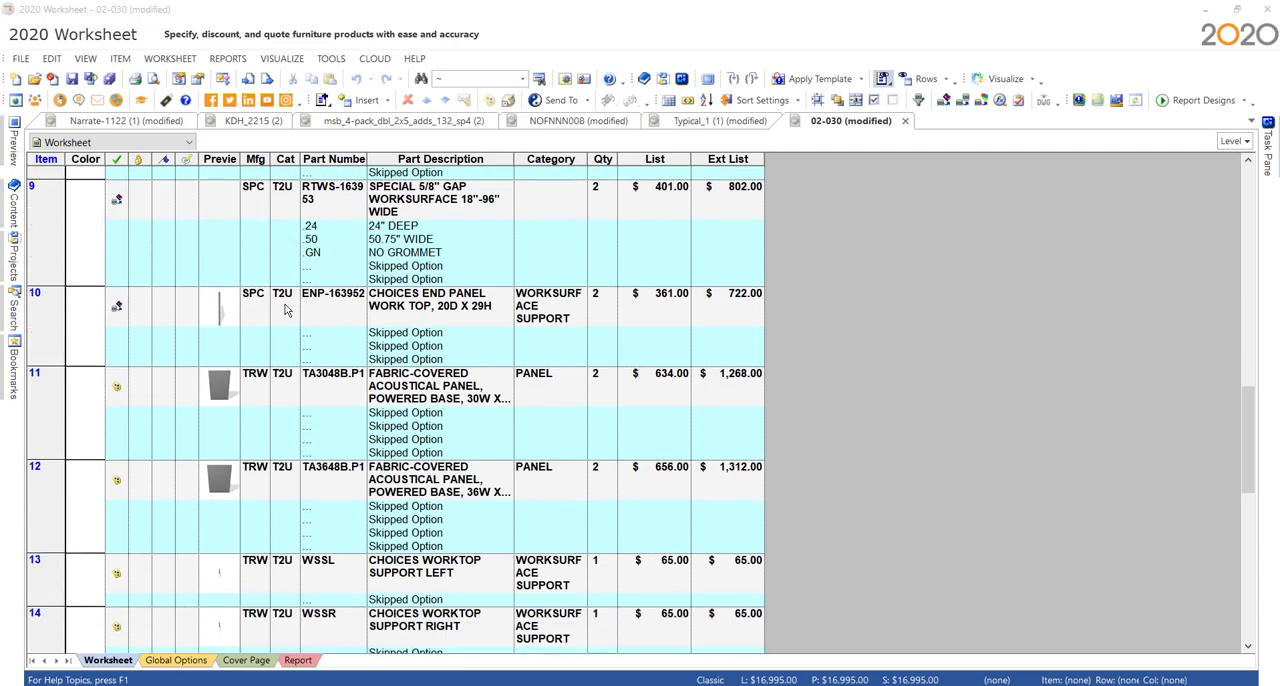
scroll(282, 311, down, 6)
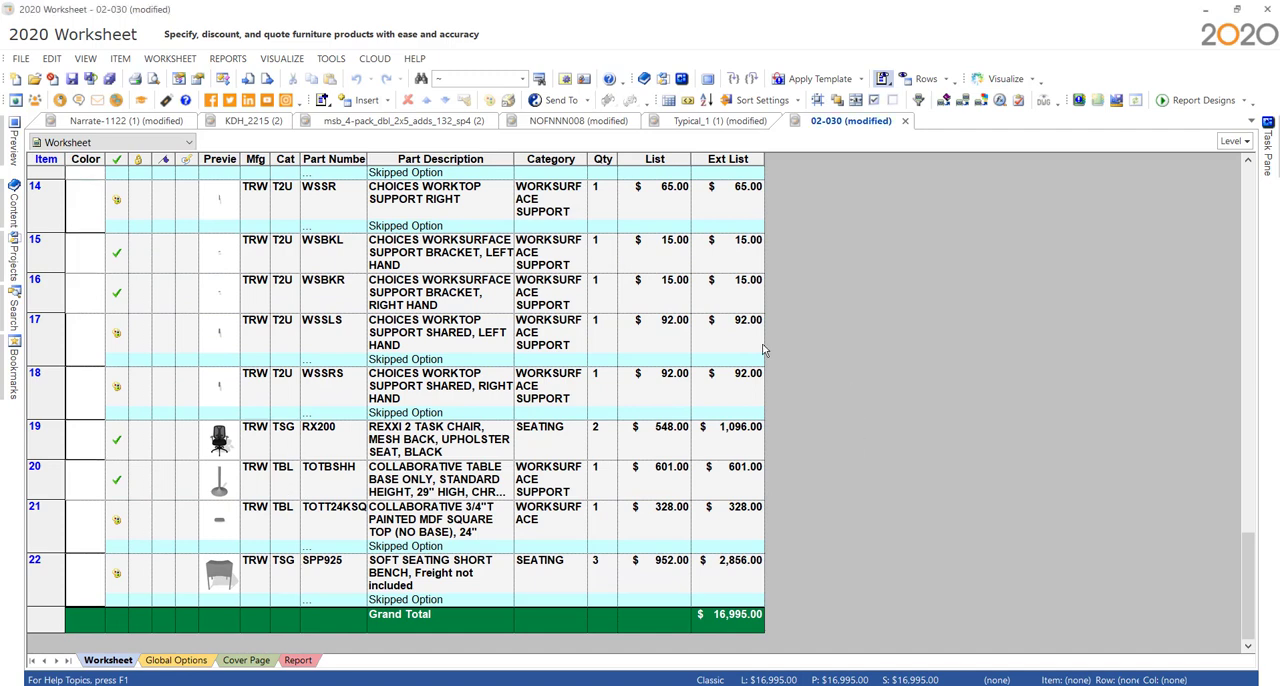
scroll(631, 454, up, 2)
scroll(941, 455, up, 9)
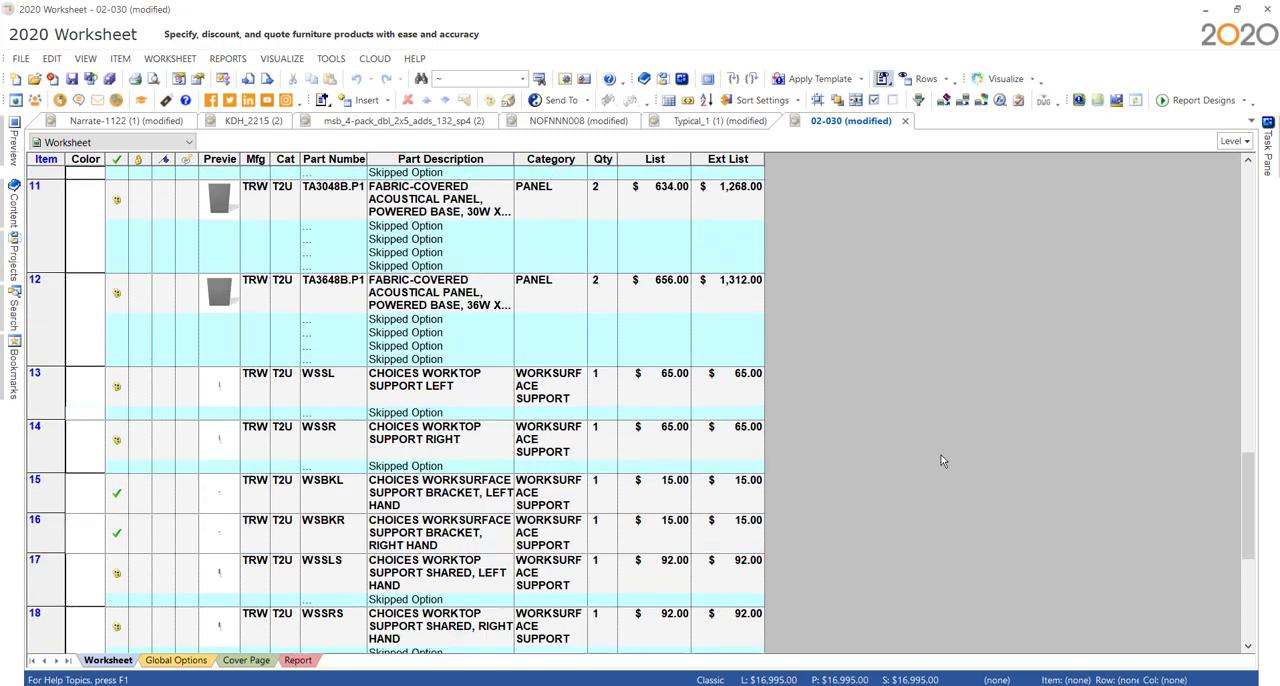
scroll(921, 444, up, 3)
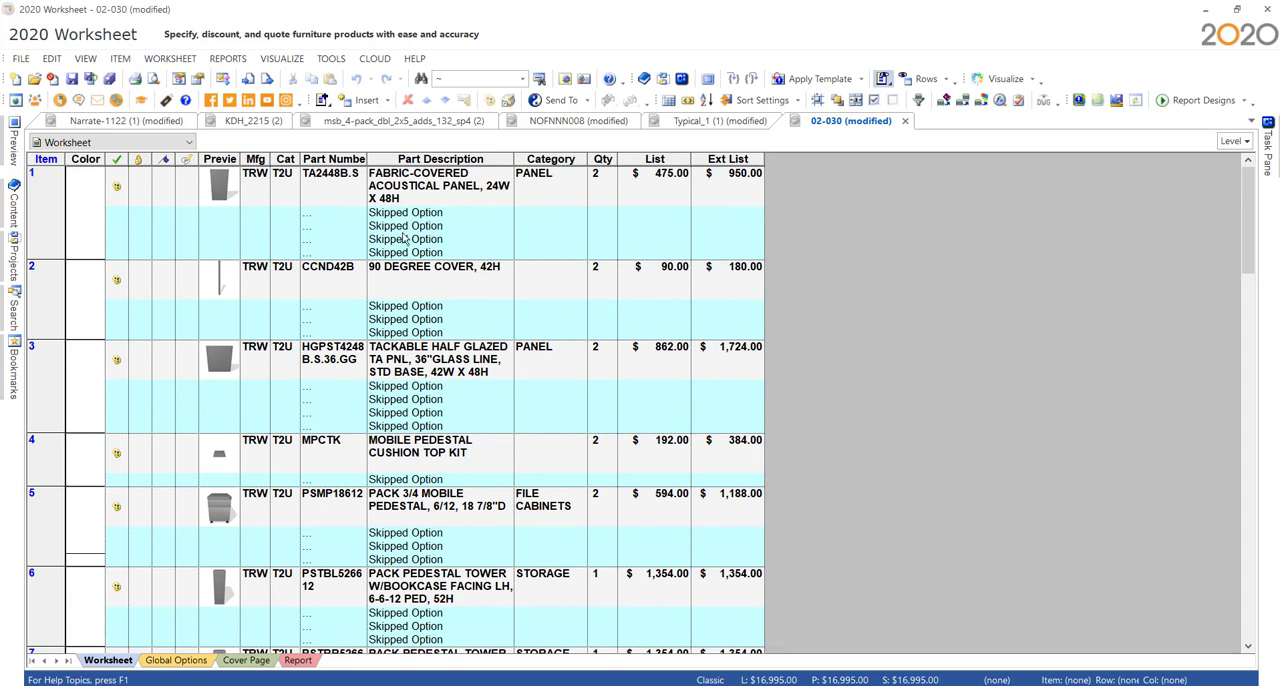
- Hide the option rows in the 02-030 worksheet so that only the products are listed
click(85, 58)
mouse_move(135, 289)
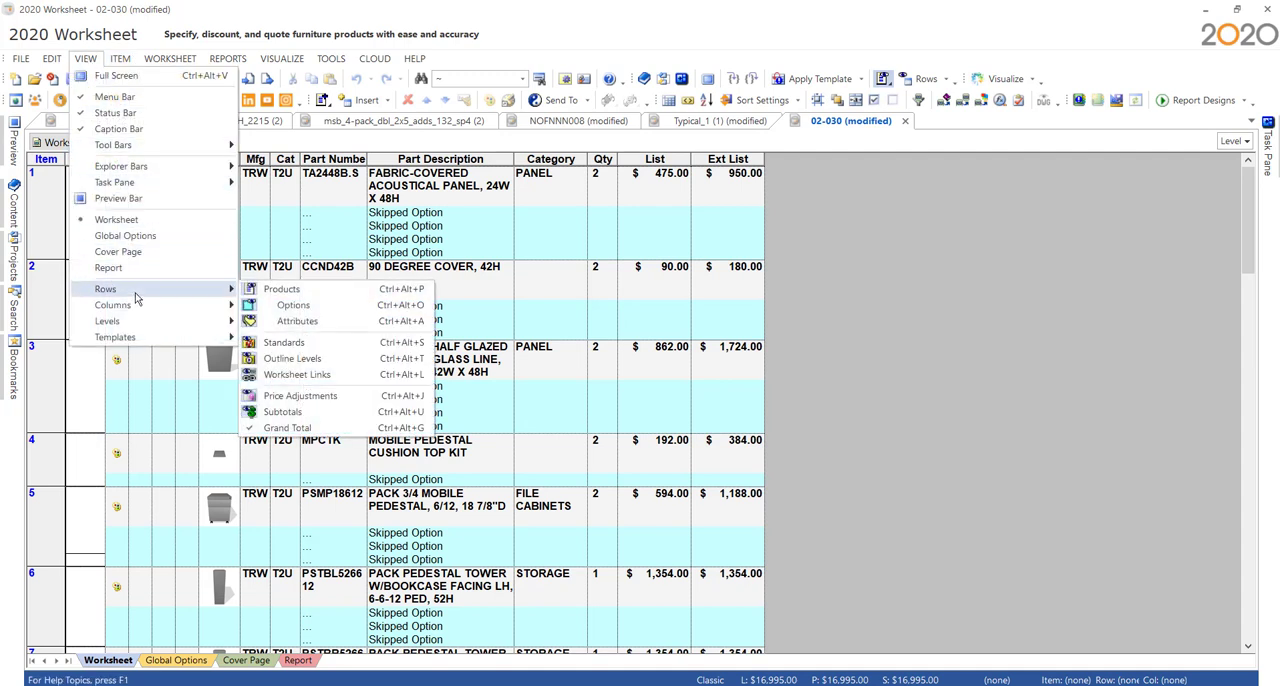
click(333, 308)
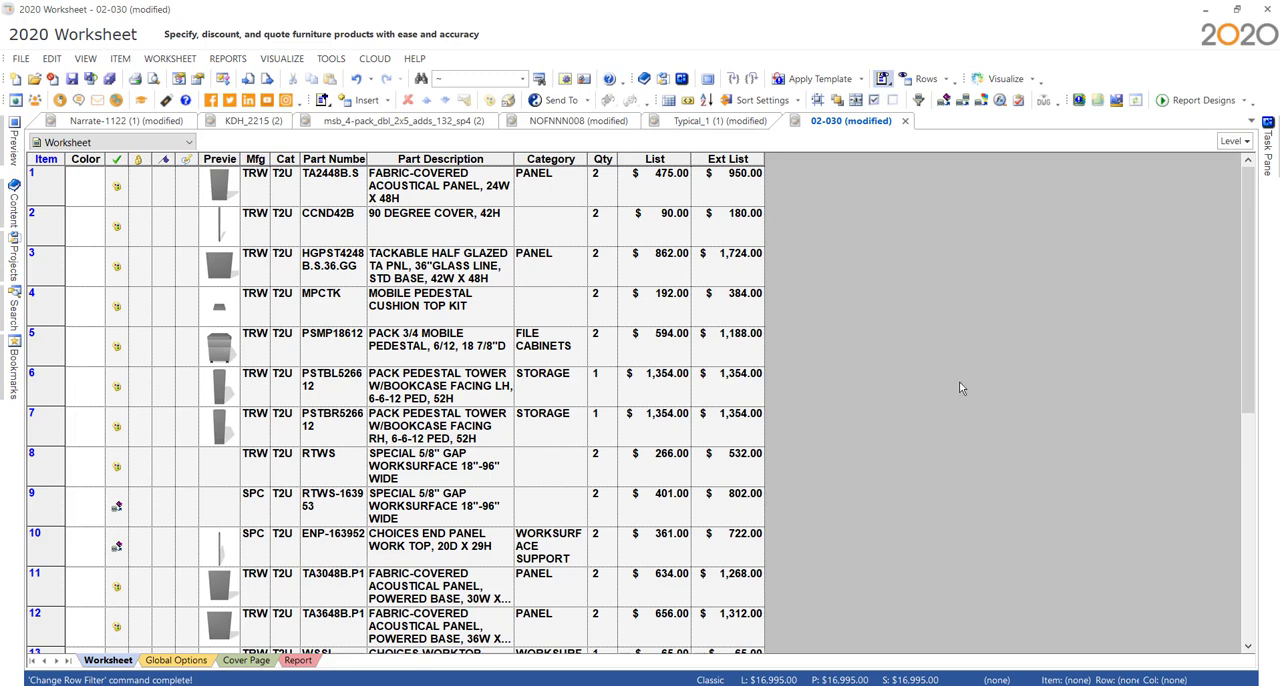
scroll(880, 340, down, 5)
scroll(904, 405, up, 5)
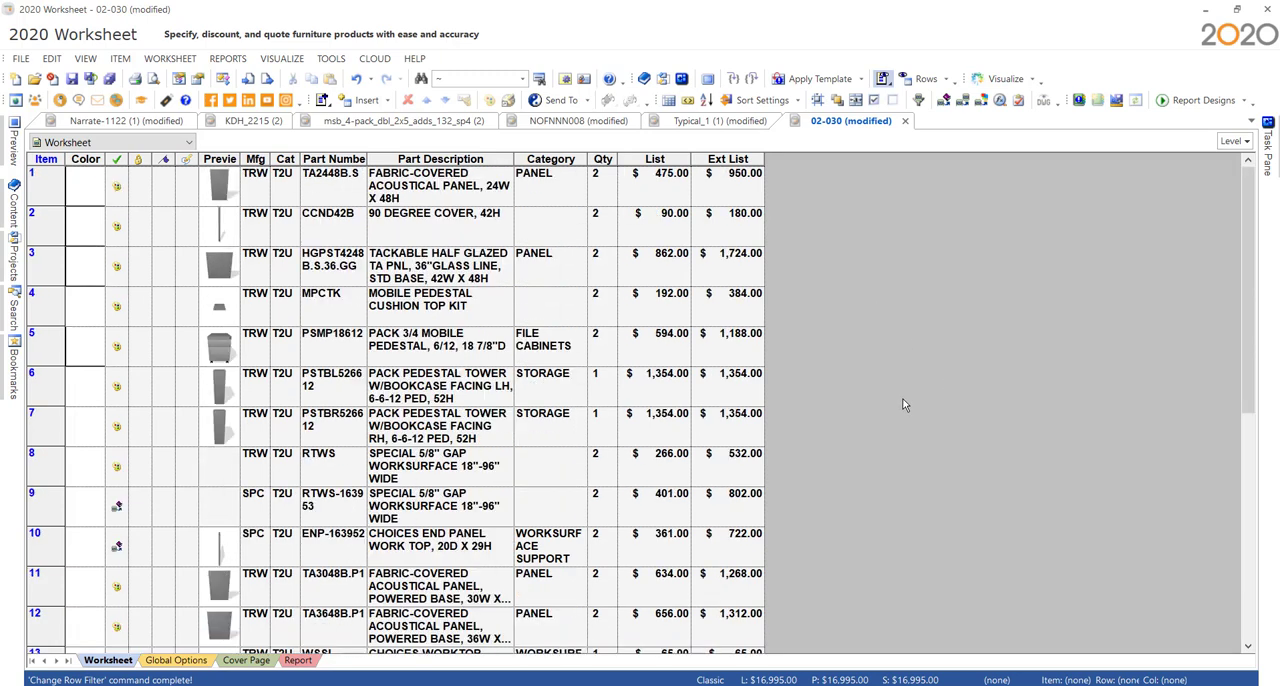
- Show the option rows again beneath the products in the 02-030 worksheet
click(82, 60)
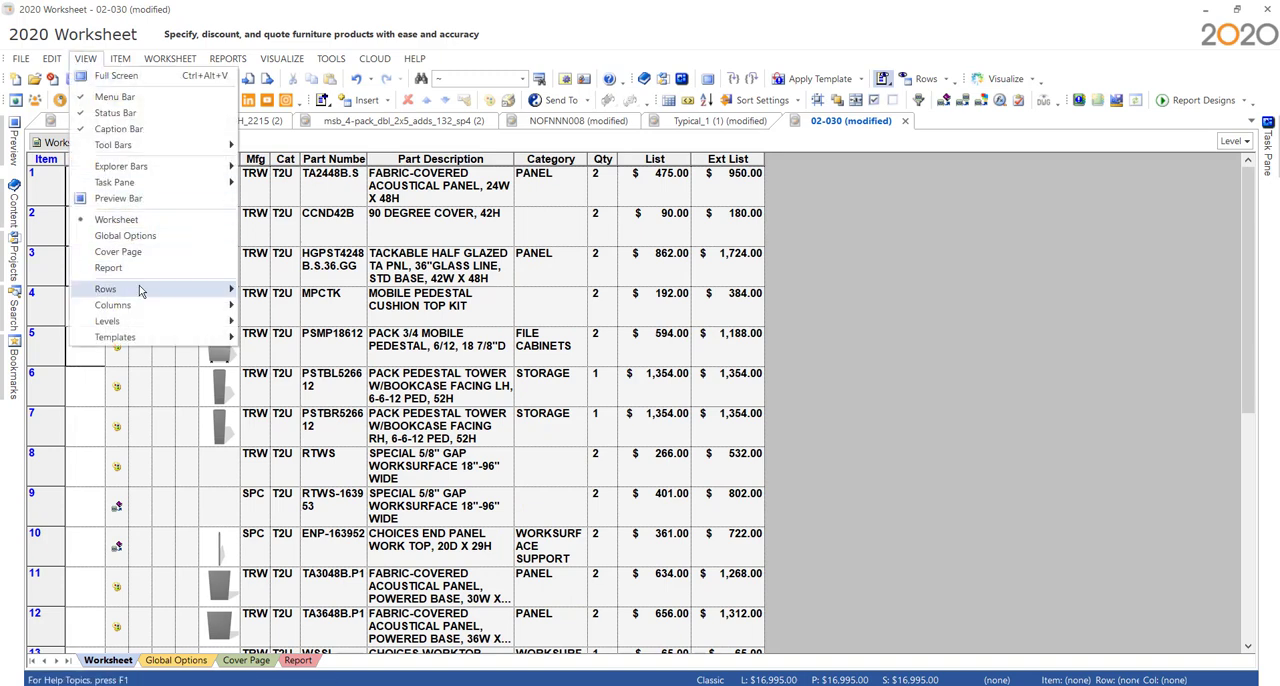
mouse_move(141, 304)
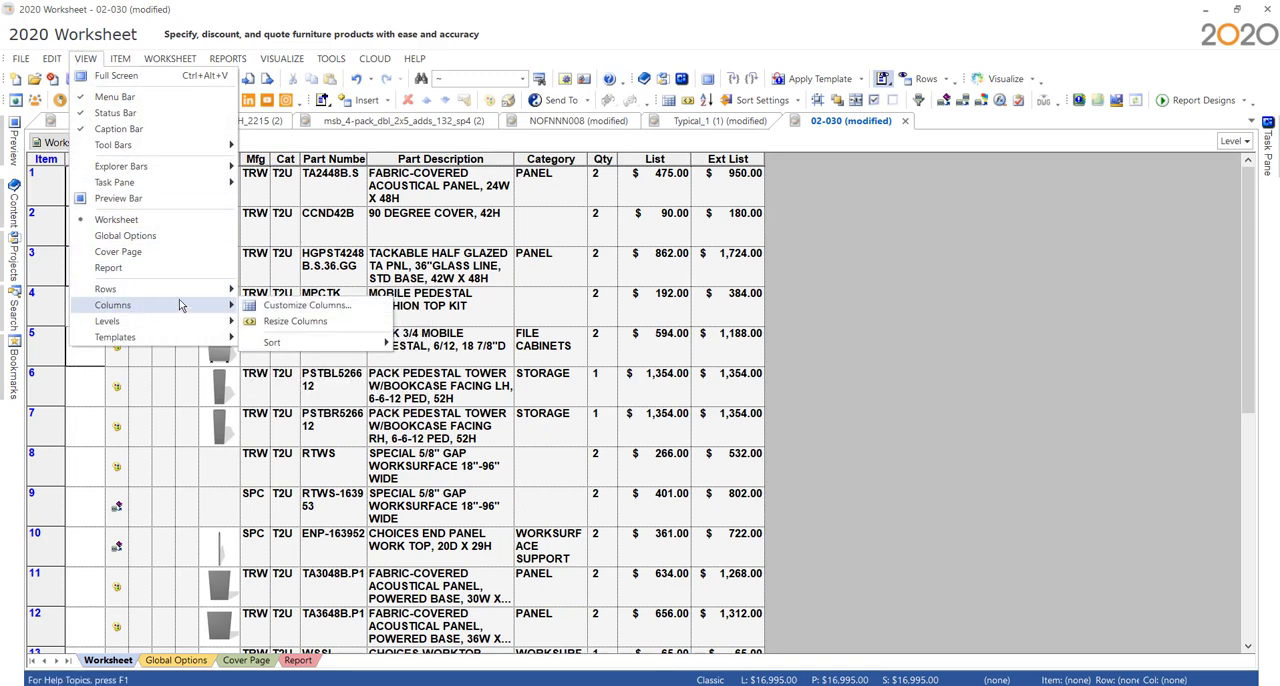
mouse_move(179, 291)
click(294, 304)
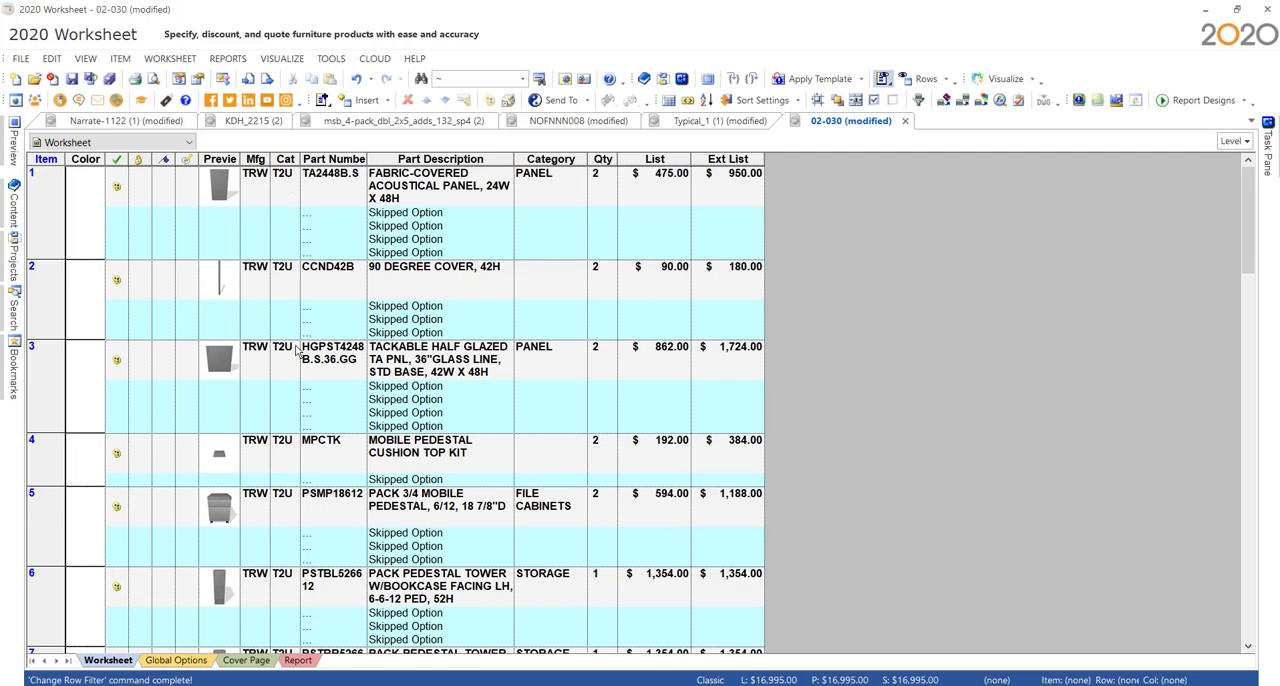
- Sort the 02-030 worksheet by the Cat column in ascending order, inserting a subtotal after each catalog, and check the subtotals
click(709, 105)
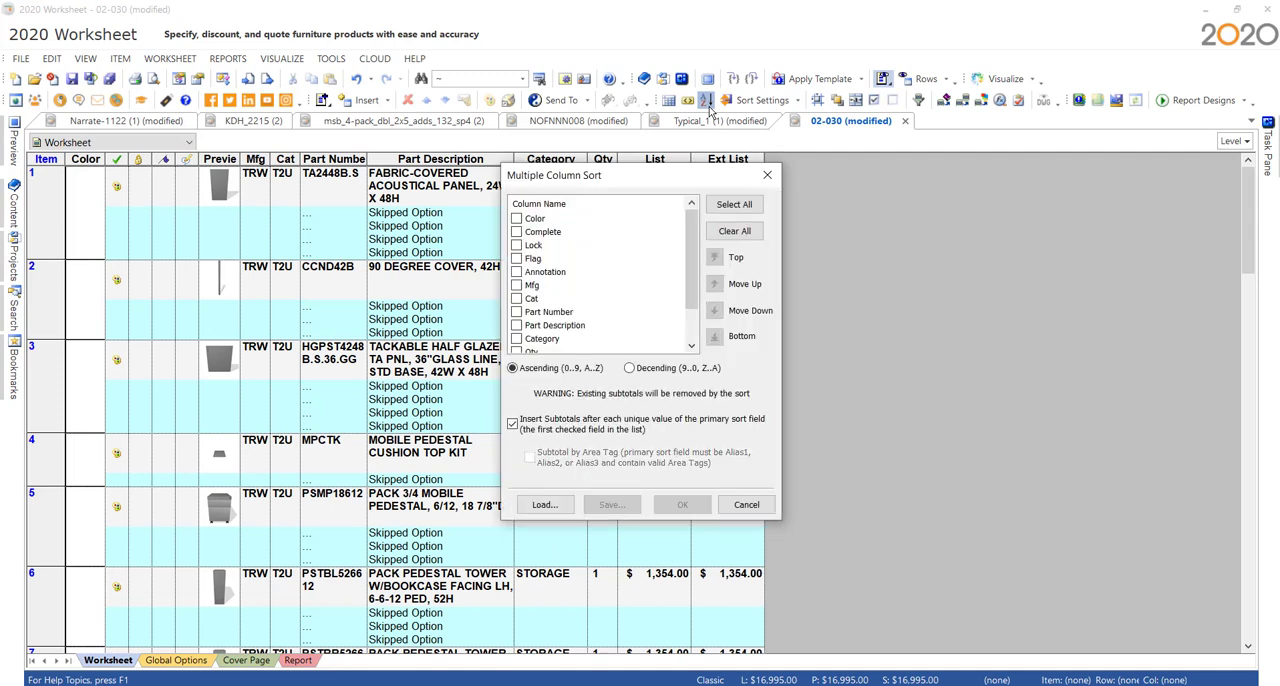
click(518, 299)
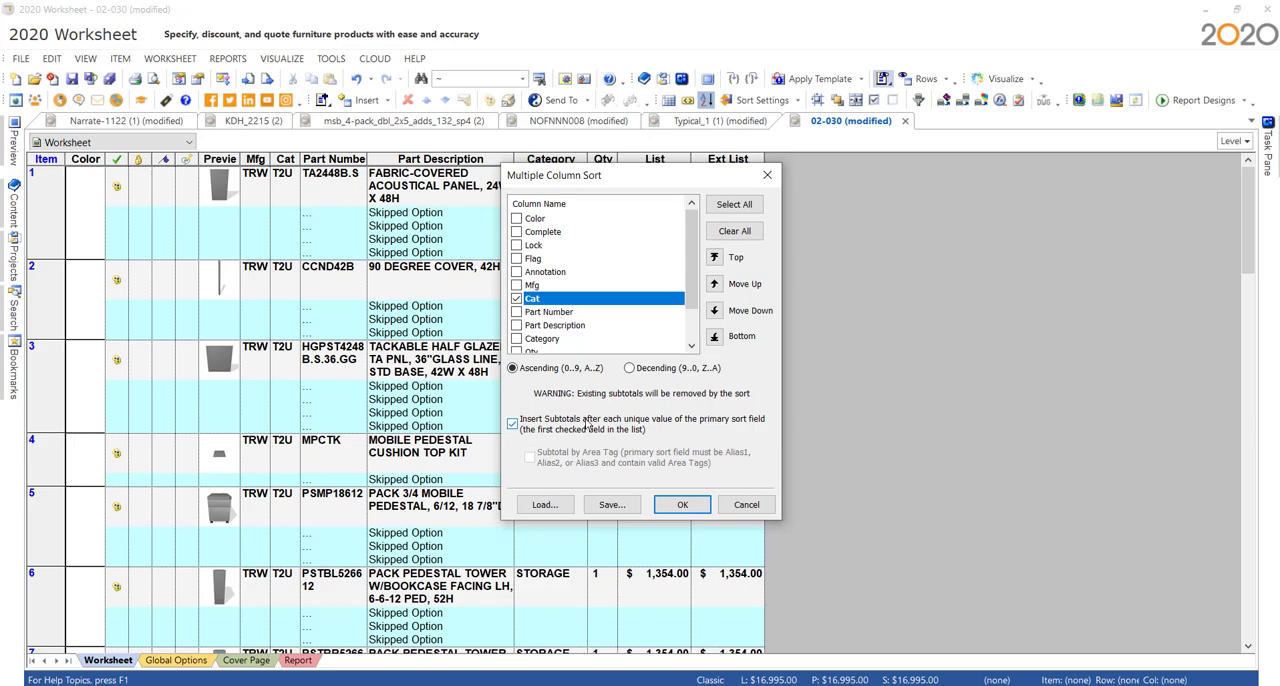
click(682, 504)
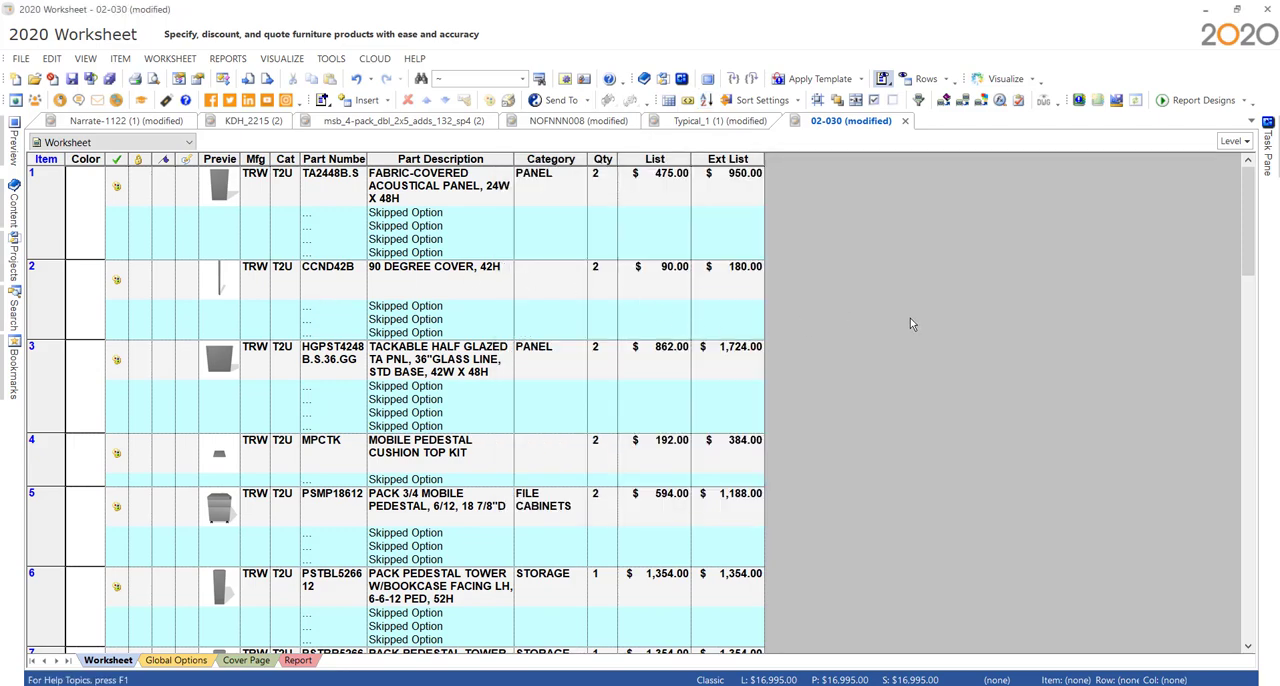
scroll(912, 322, down, 10)
scroll(912, 328, down, 5)
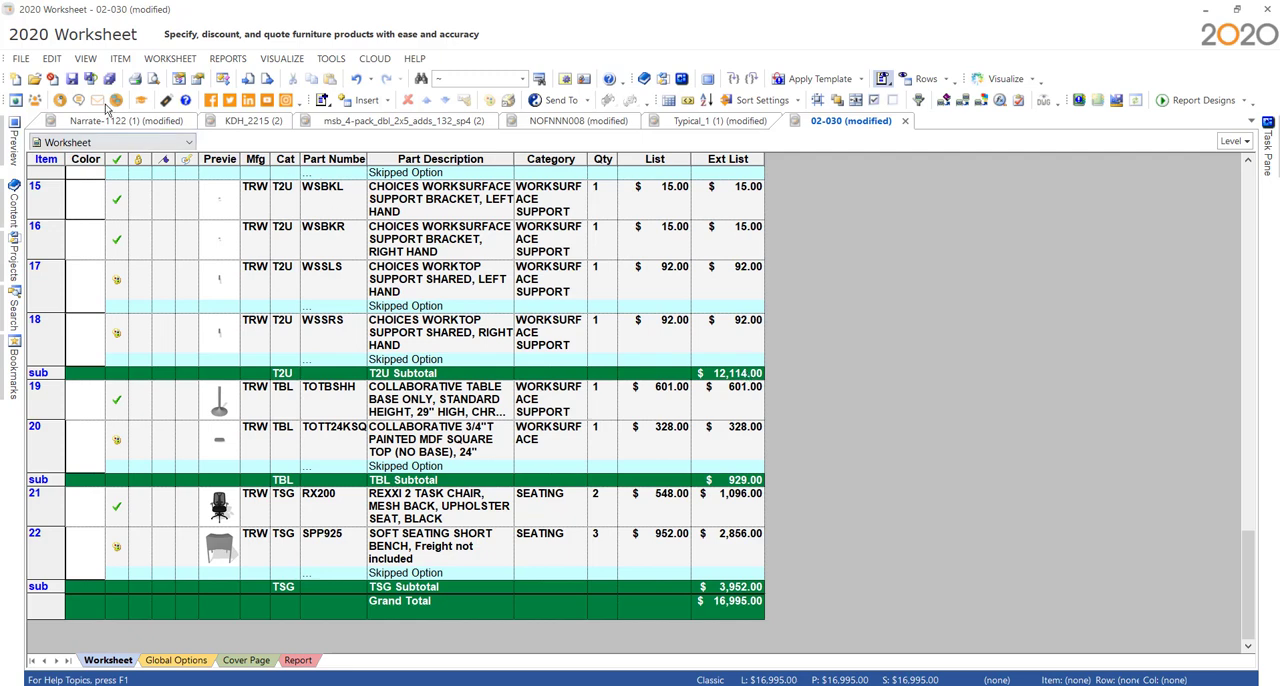
- Hide the option rows so that the sorted worksheet lists only products, catalog subtotals and the grand total
click(87, 59)
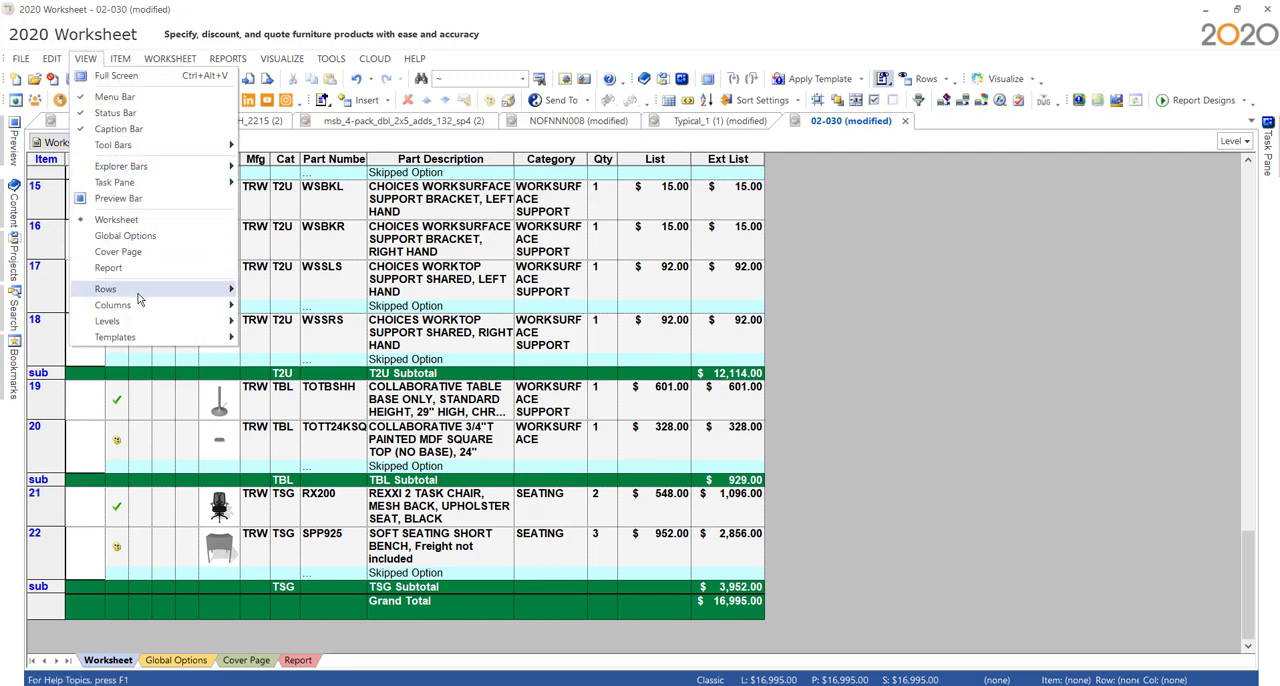
mouse_move(140, 291)
click(290, 305)
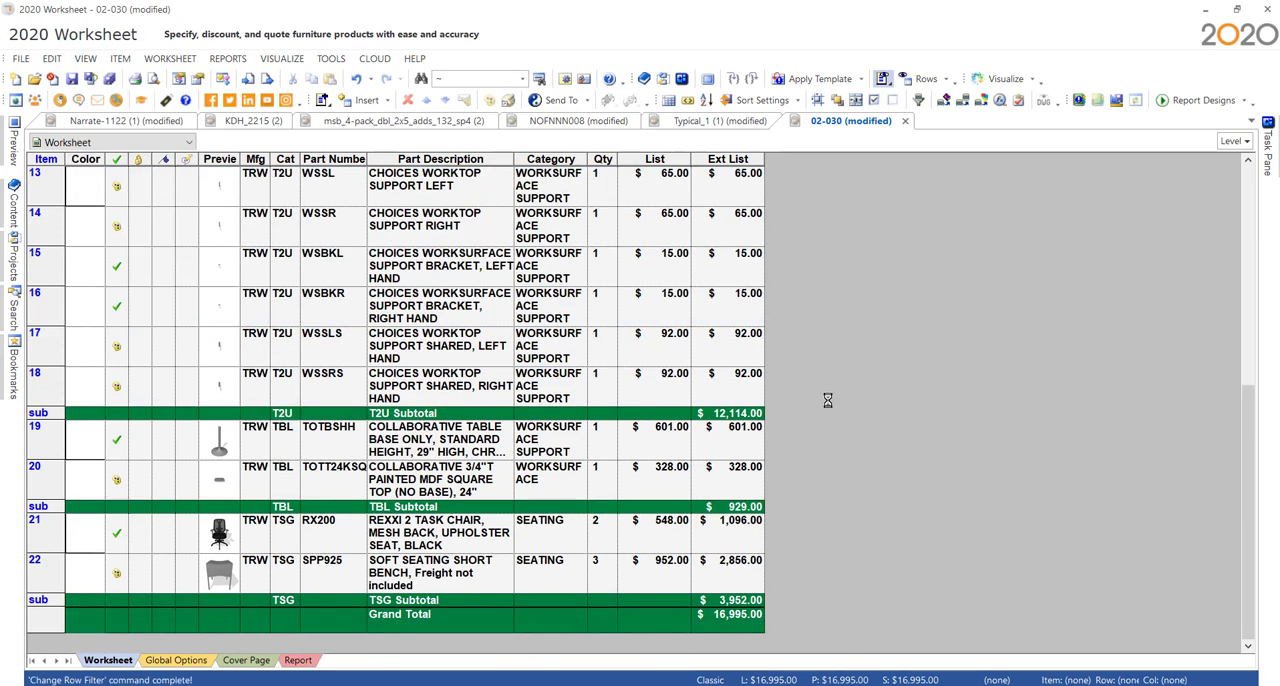
- Hide the product rows so that only the catalog subtotals and the grand total are listed
click(86, 59)
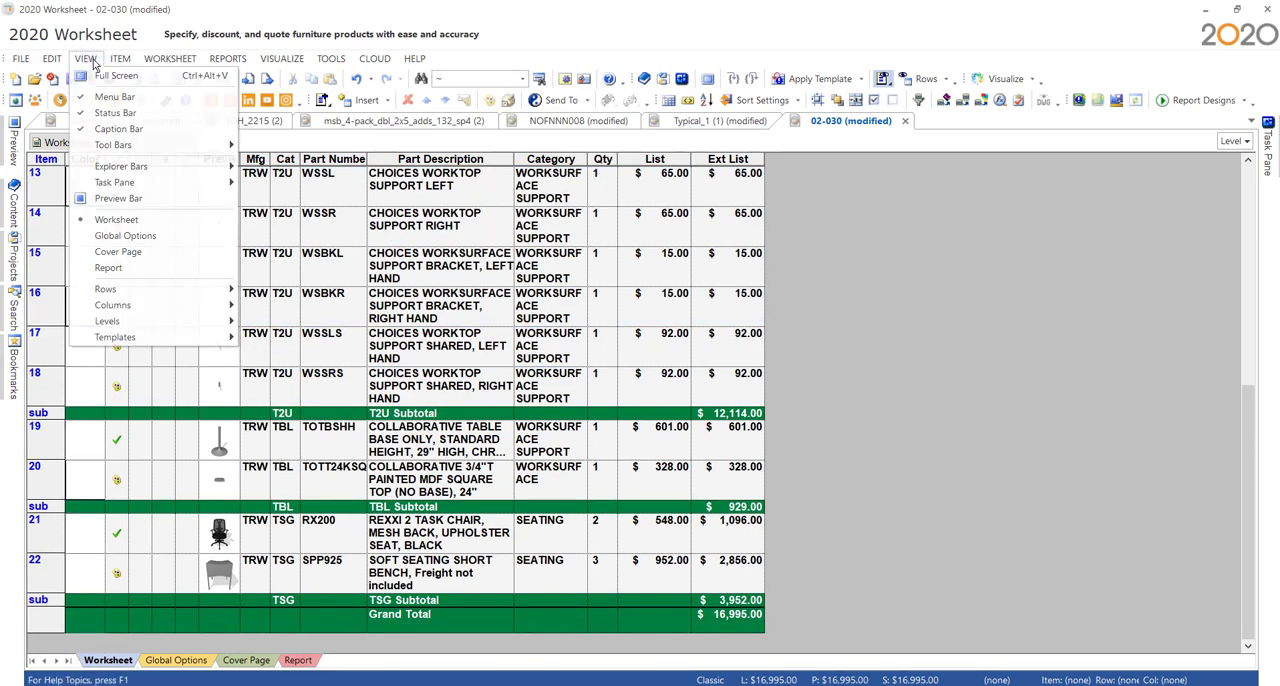
mouse_move(151, 291)
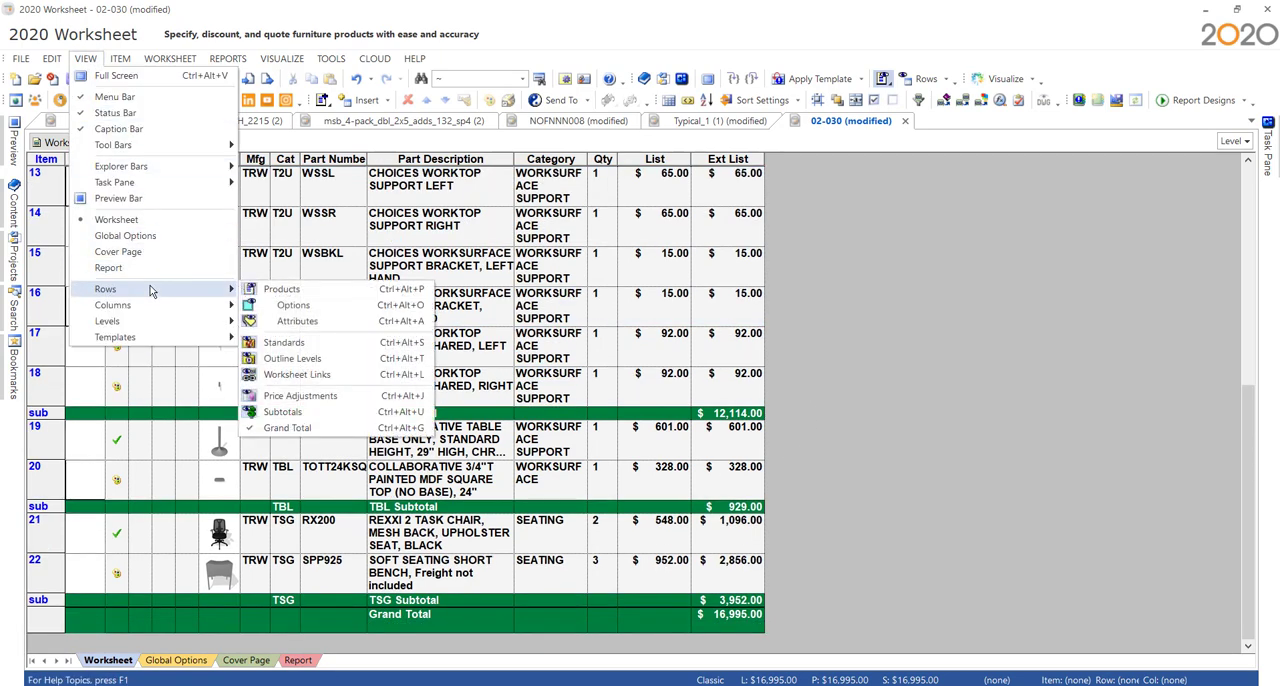
click(309, 292)
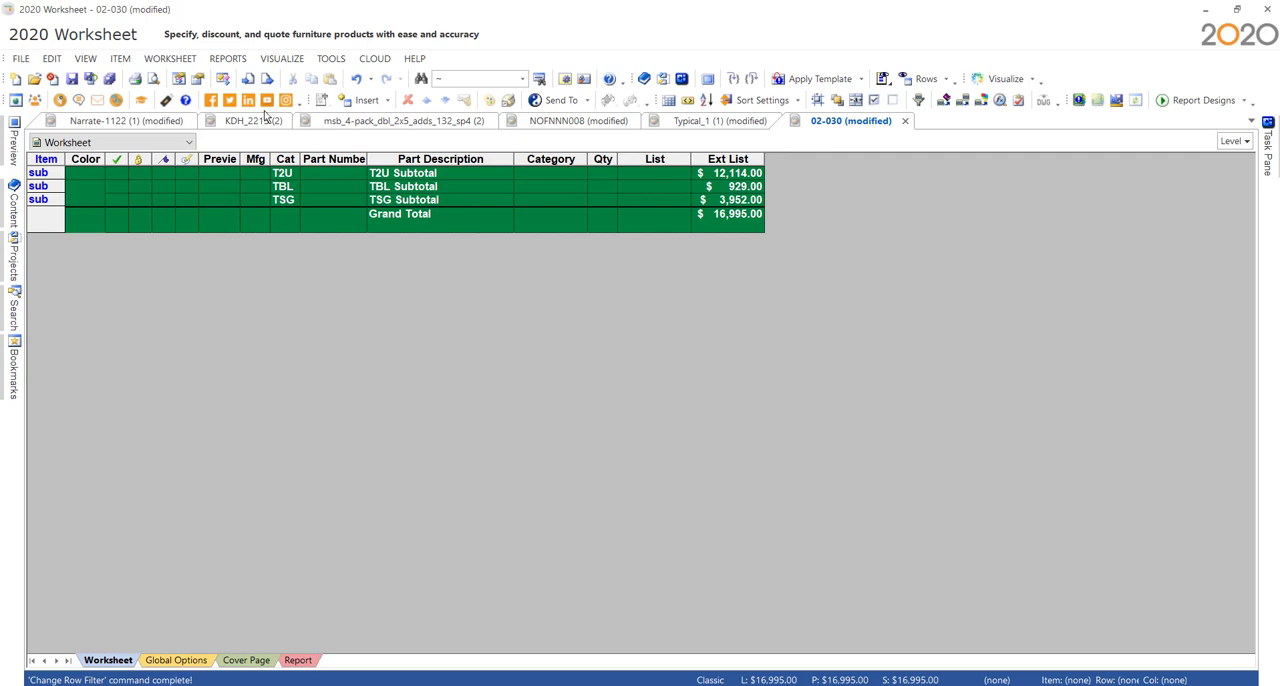
- Bring the product rows back into the worksheet together with their options
click(88, 61)
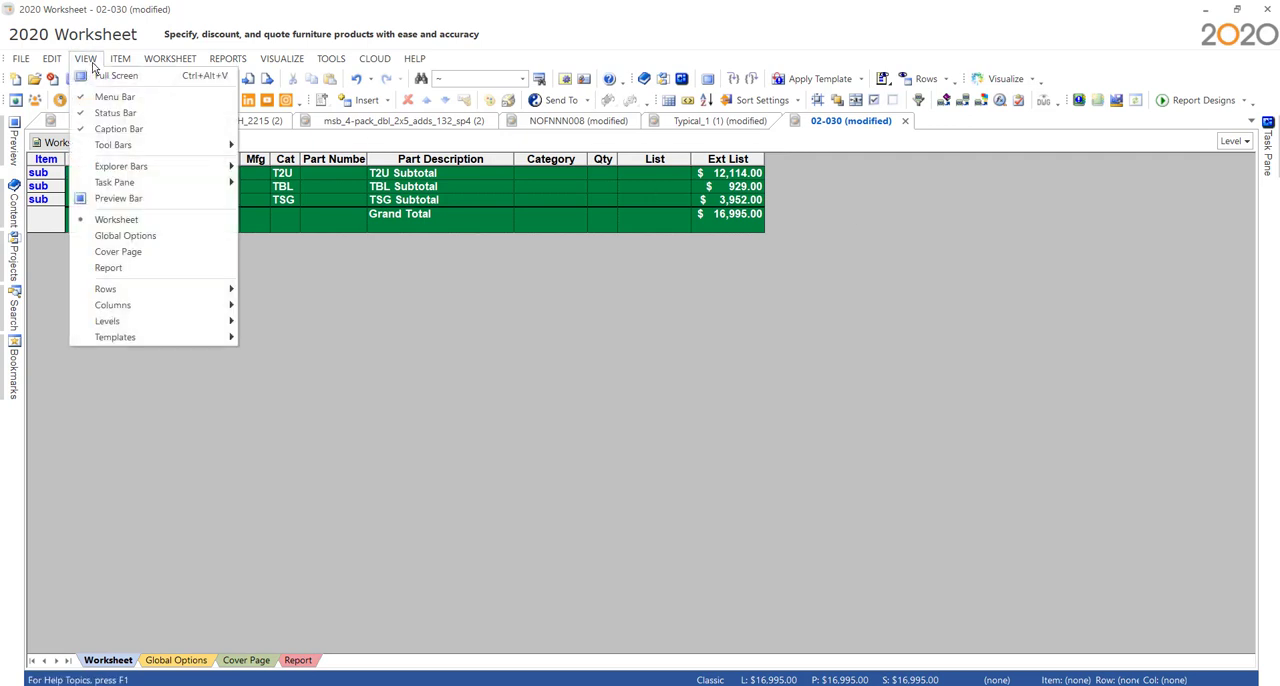
mouse_move(165, 291)
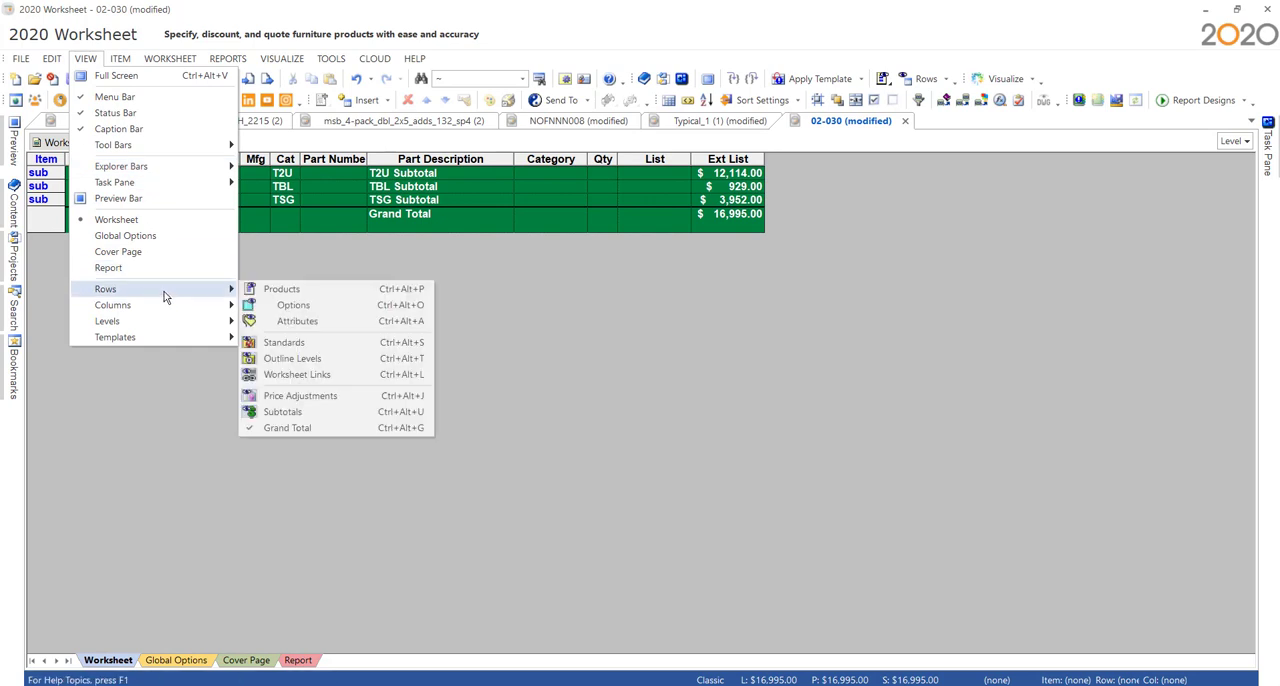
click(264, 294)
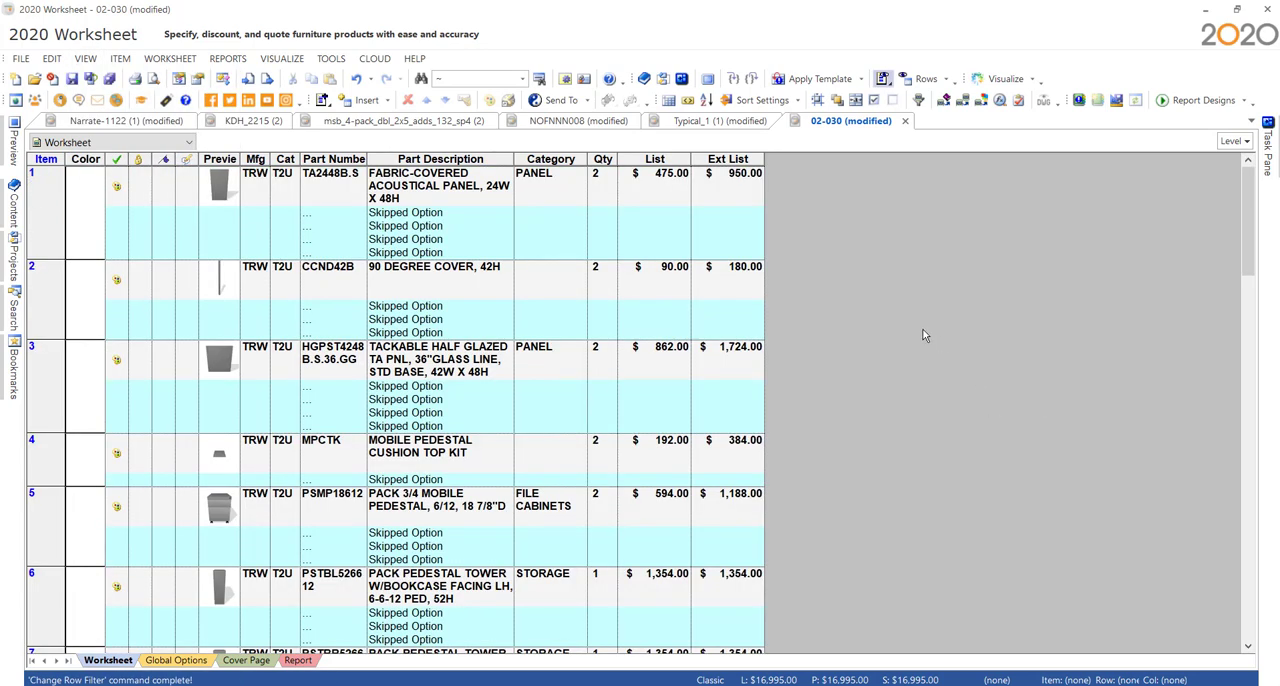
click(87, 60)
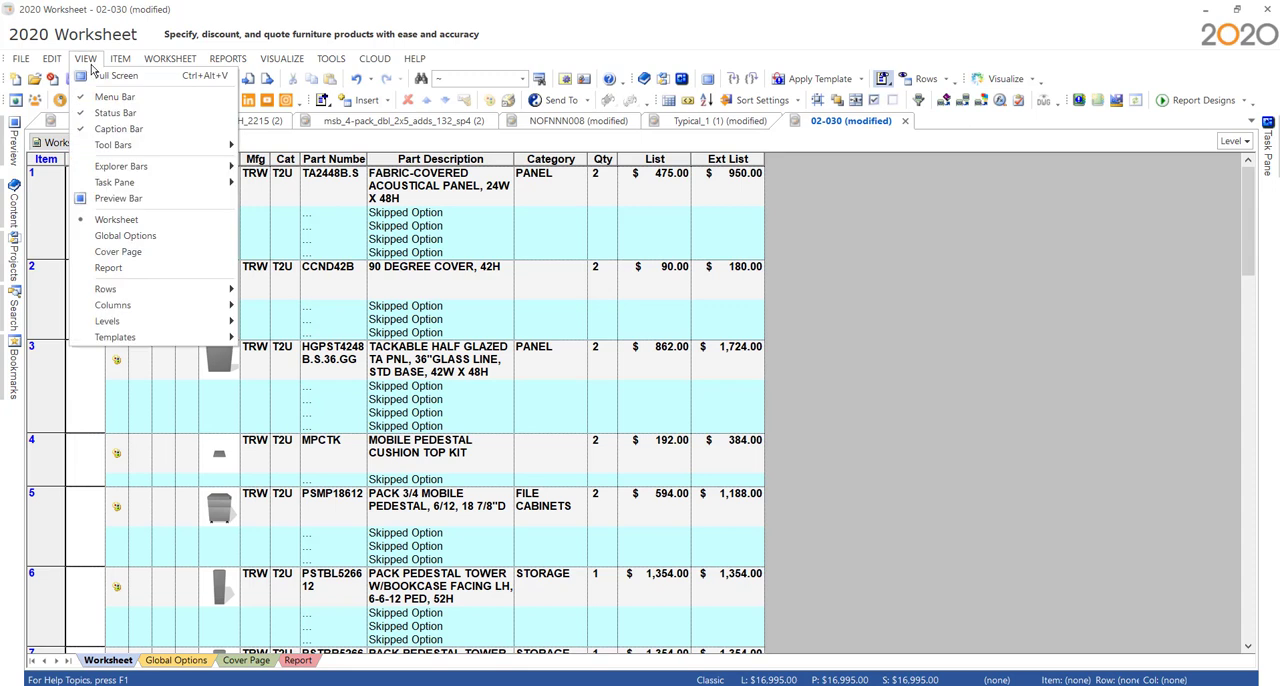
mouse_move(143, 290)
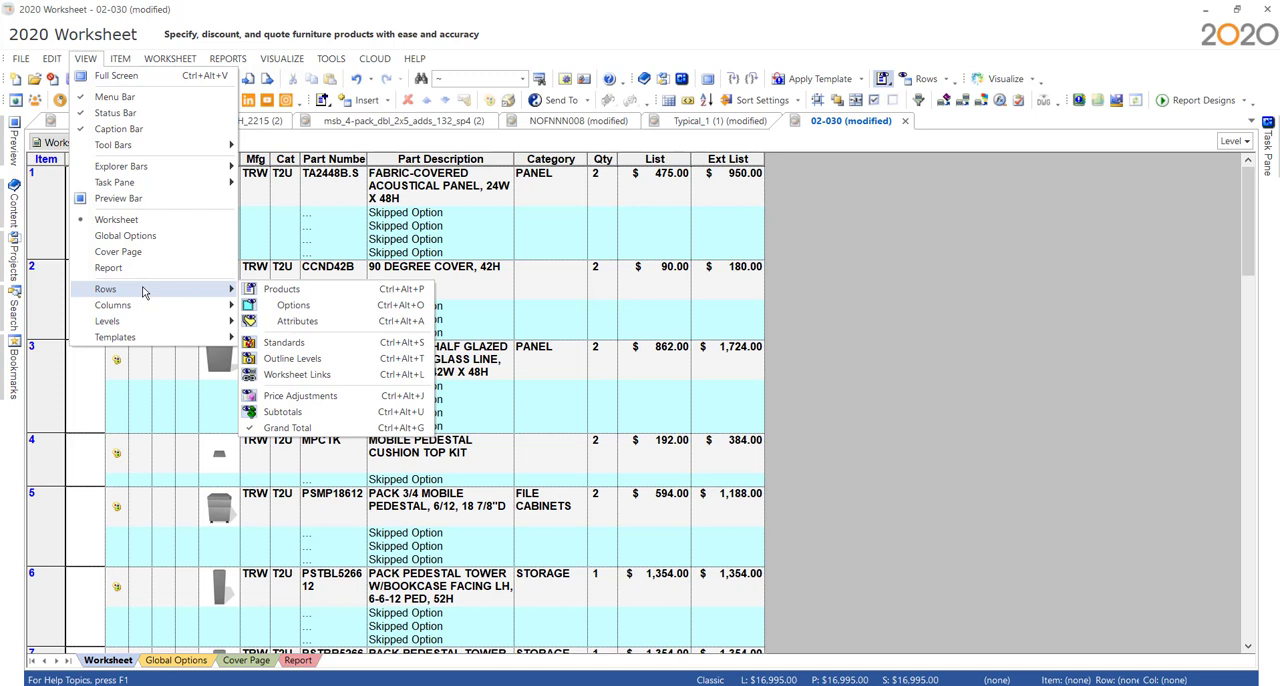
click(988, 320)
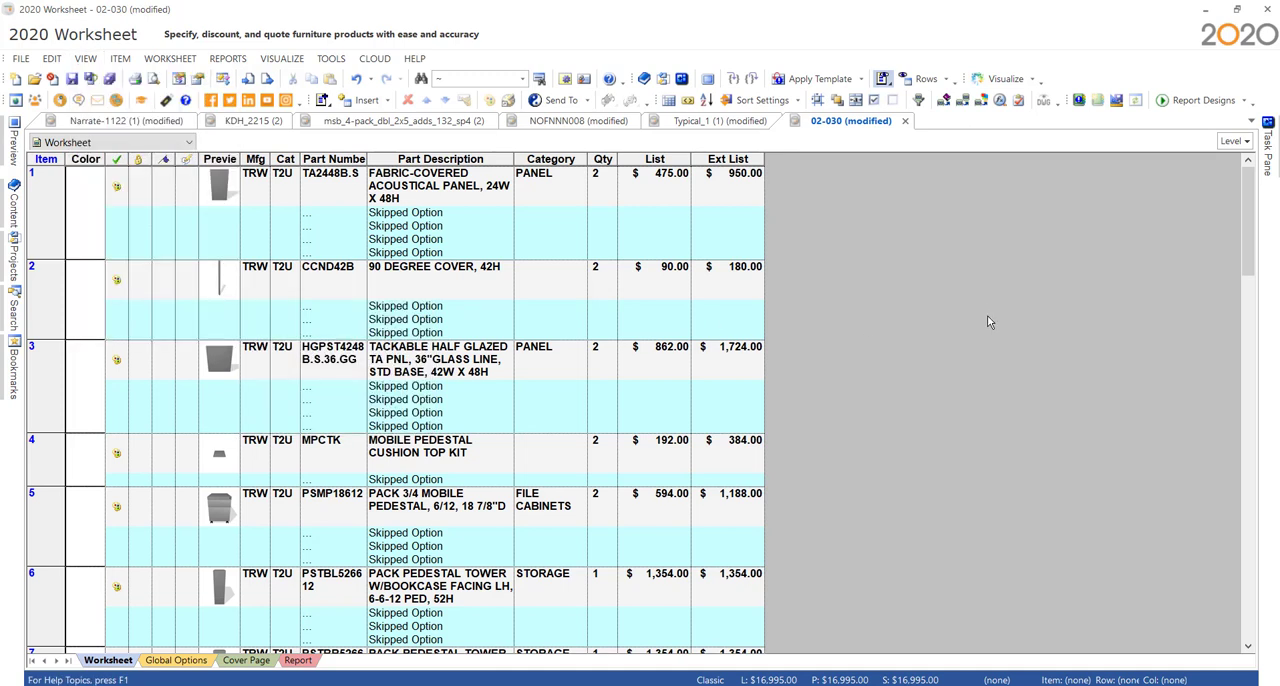